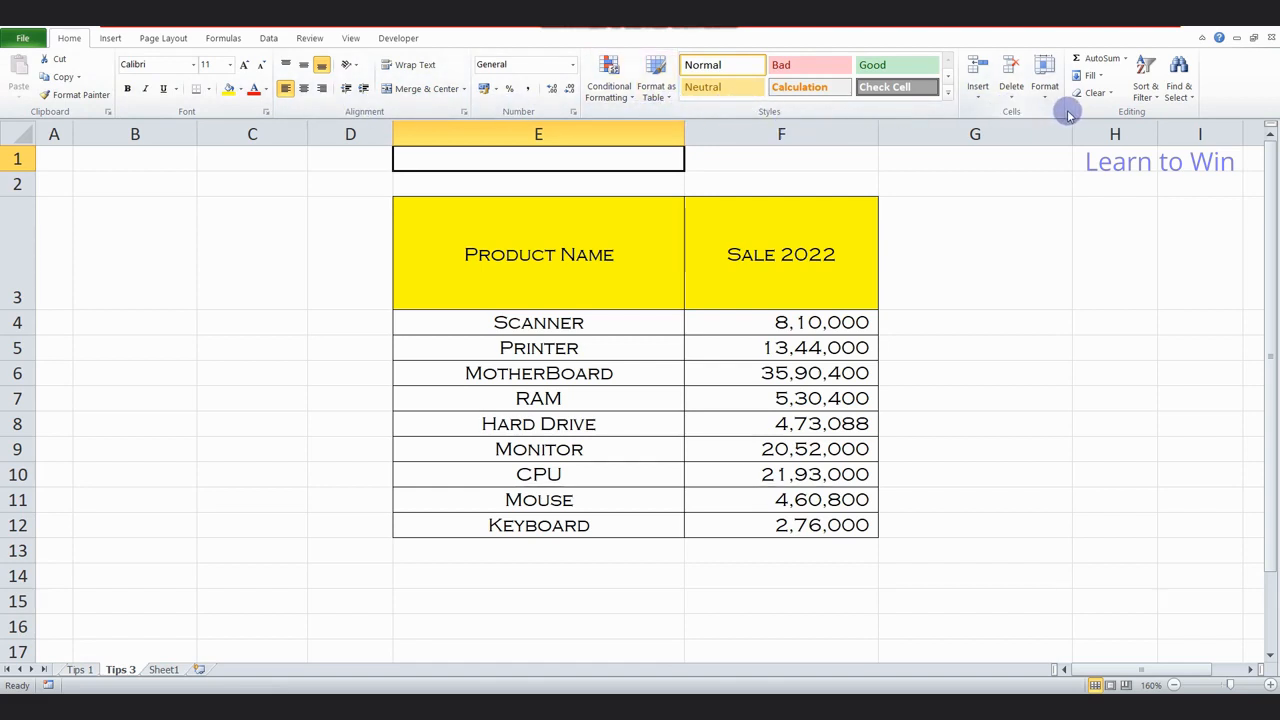
left_click(656, 285)
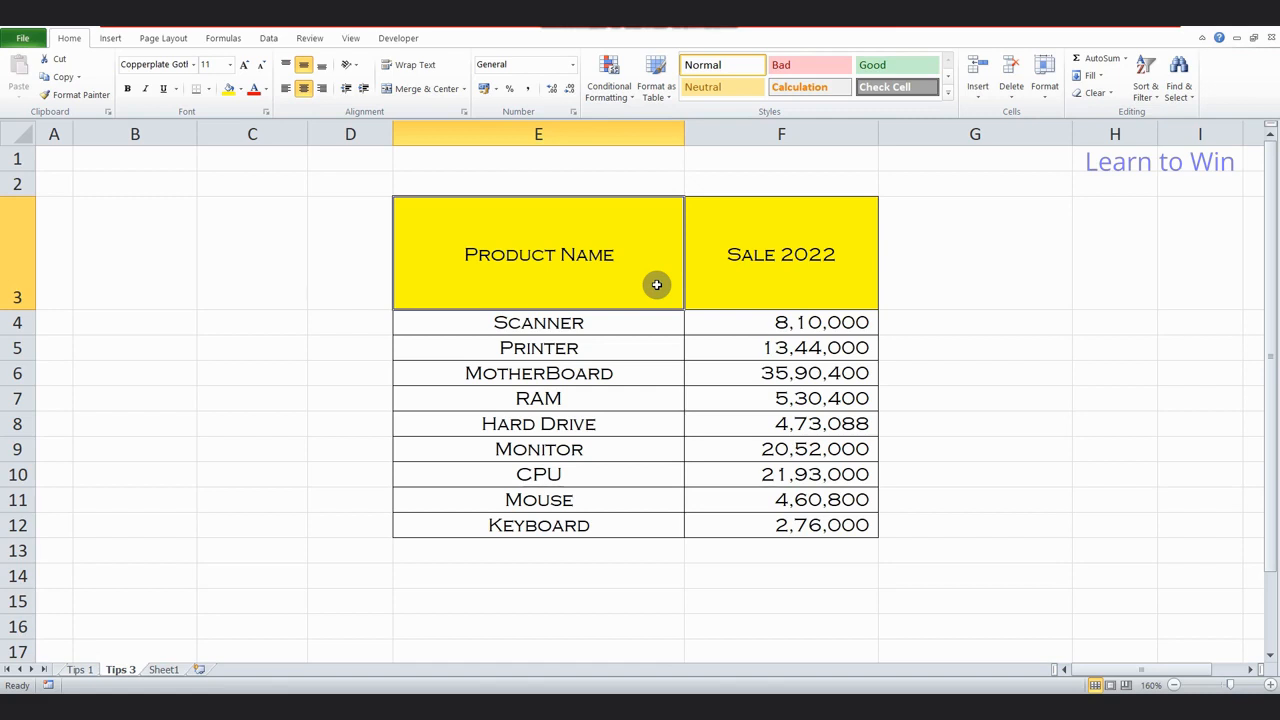
left_click(324, 320)
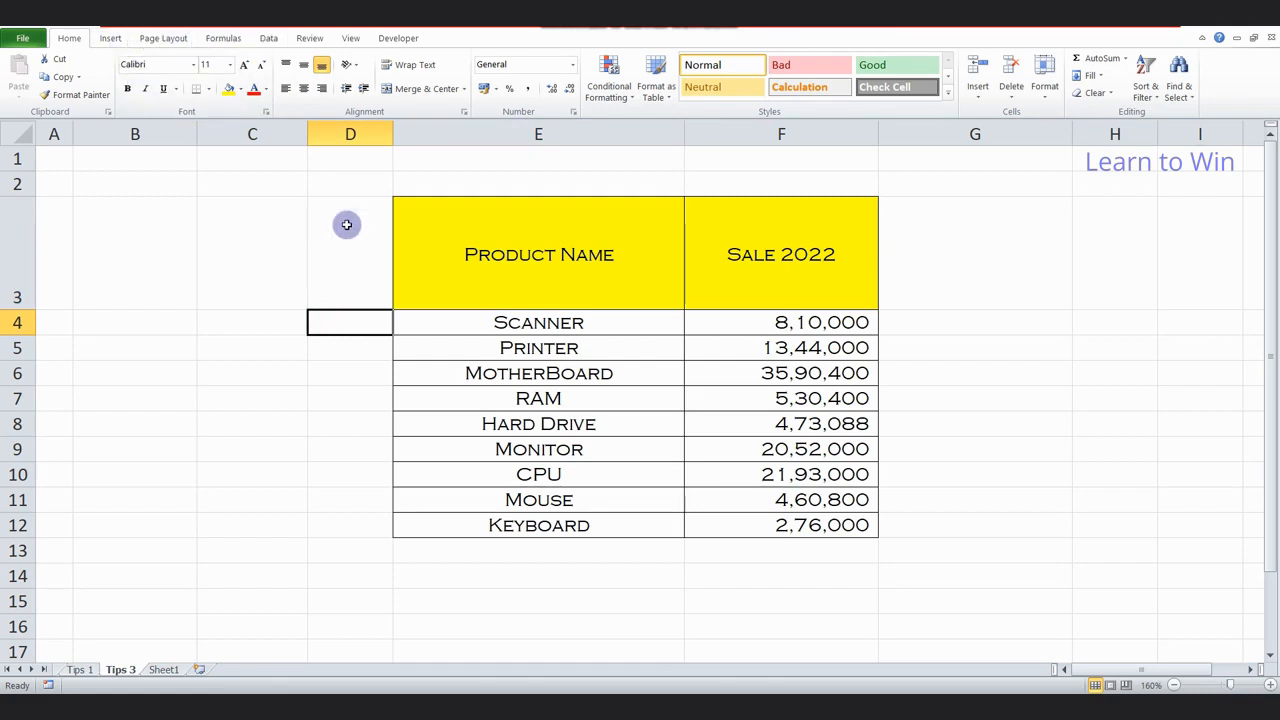
left_click(567, 262)
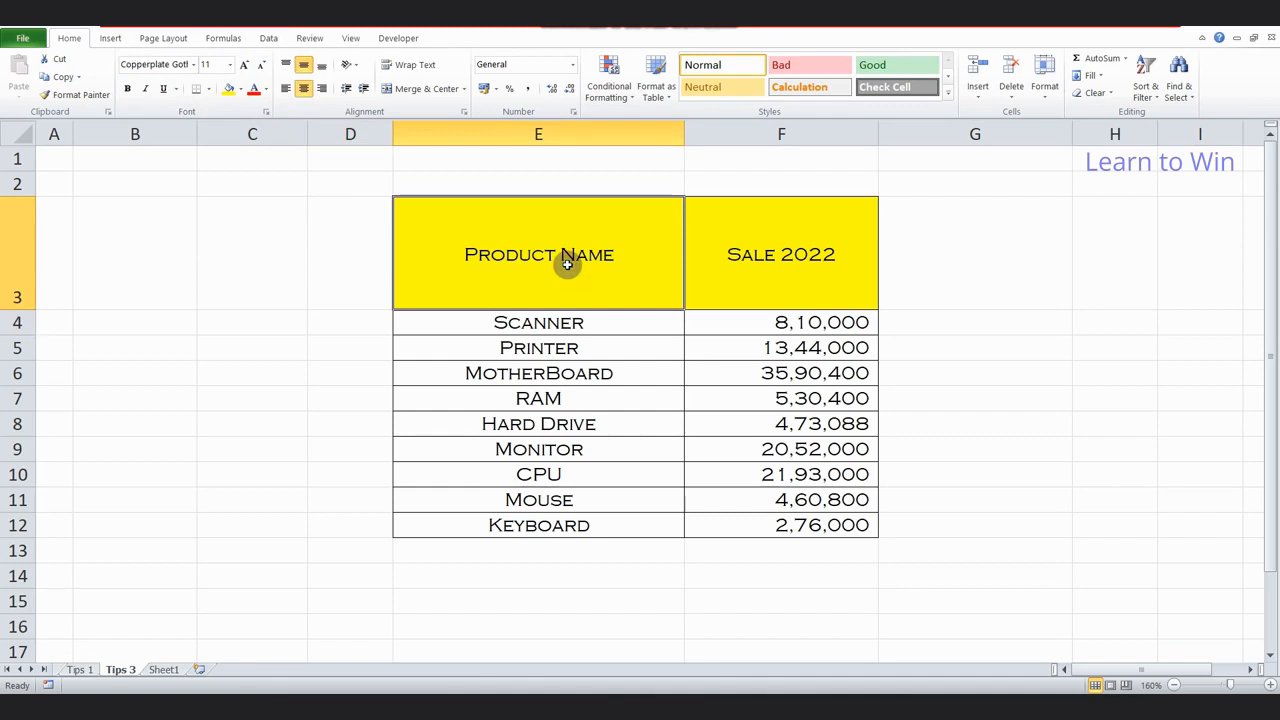
left_click(331, 354)
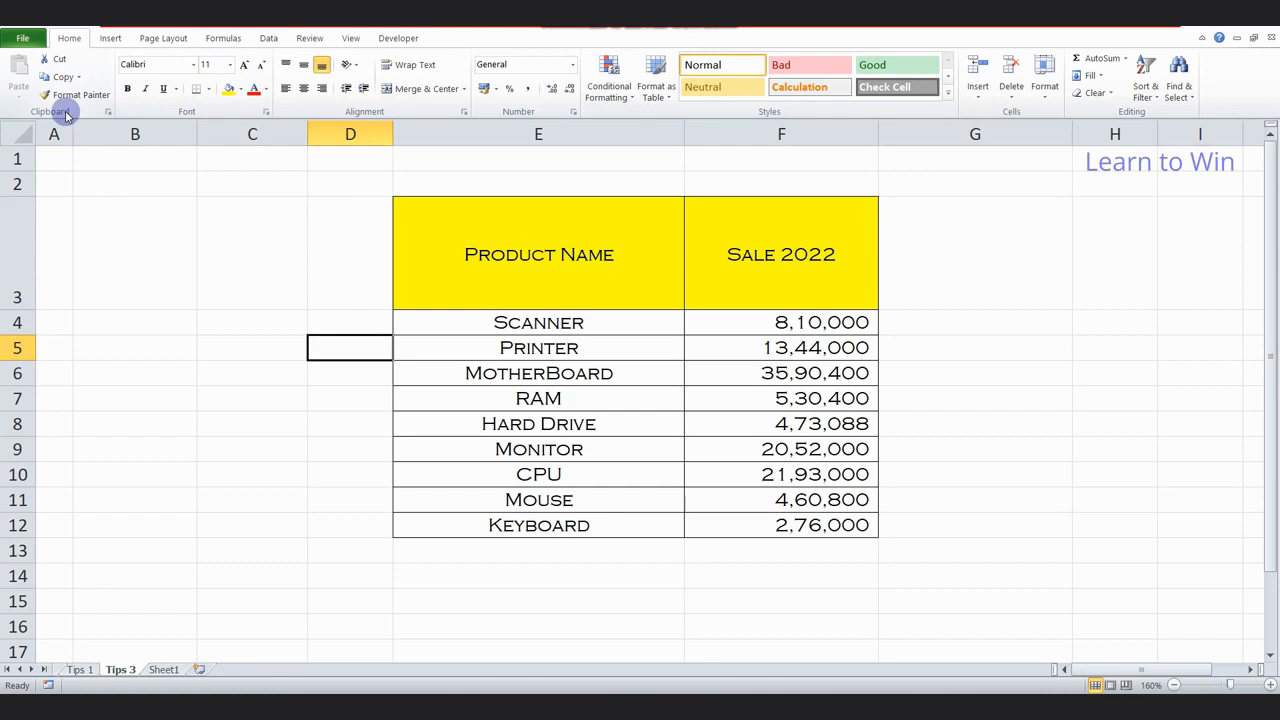
left_click(169, 246)
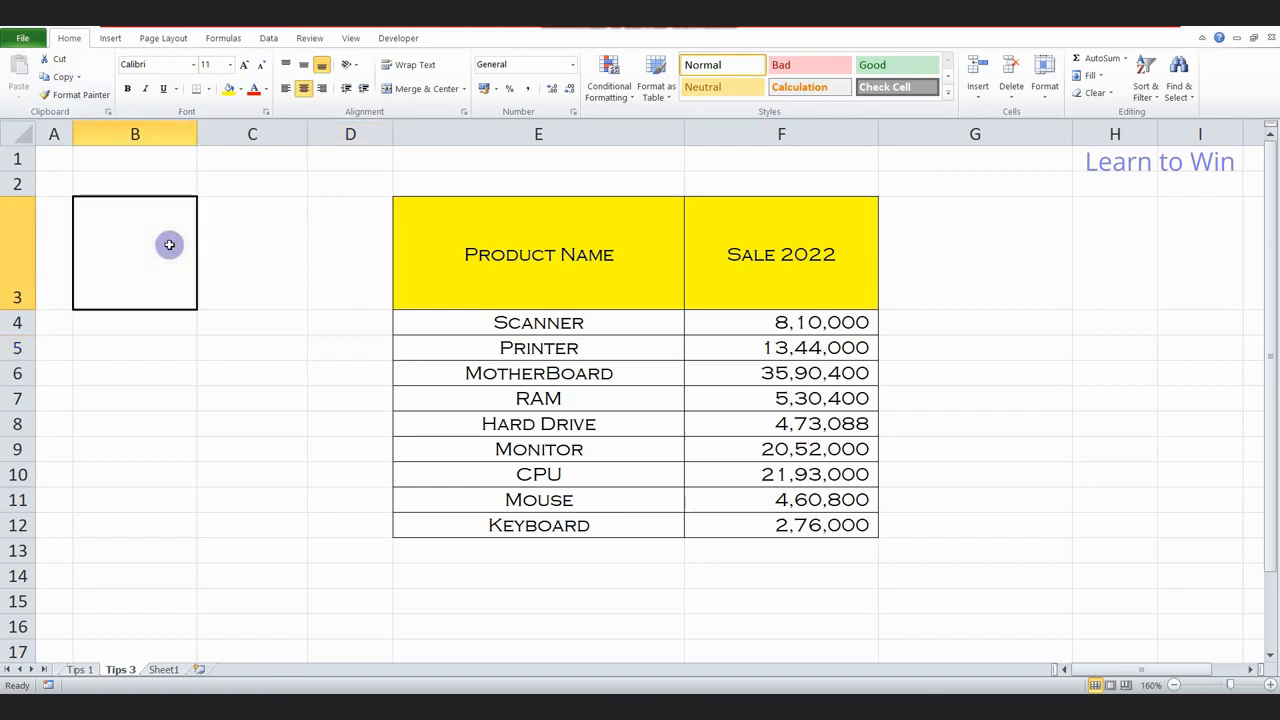
left_click(62, 60)
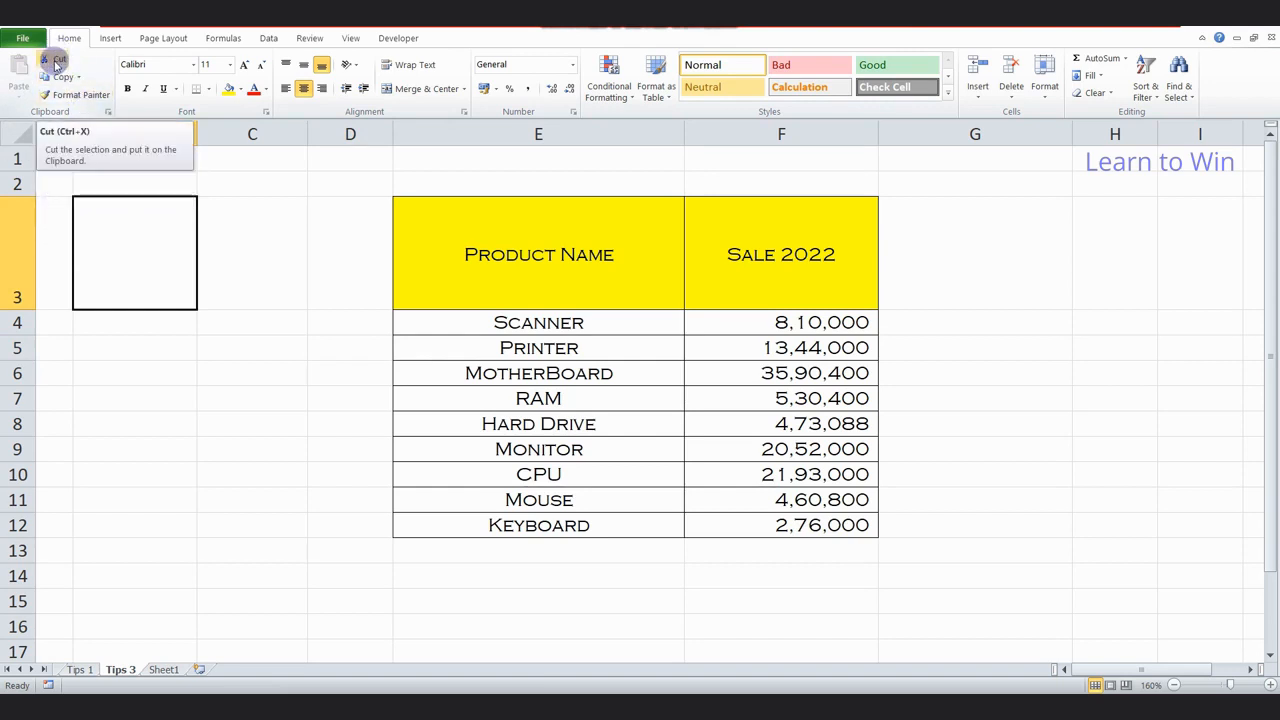
Cut the MotherBoard entry with its sale value (E6:F6) and paste it below the Keyboard row, at E13
left_click(577, 389)
left_click(541, 370)
key("shift+Right")
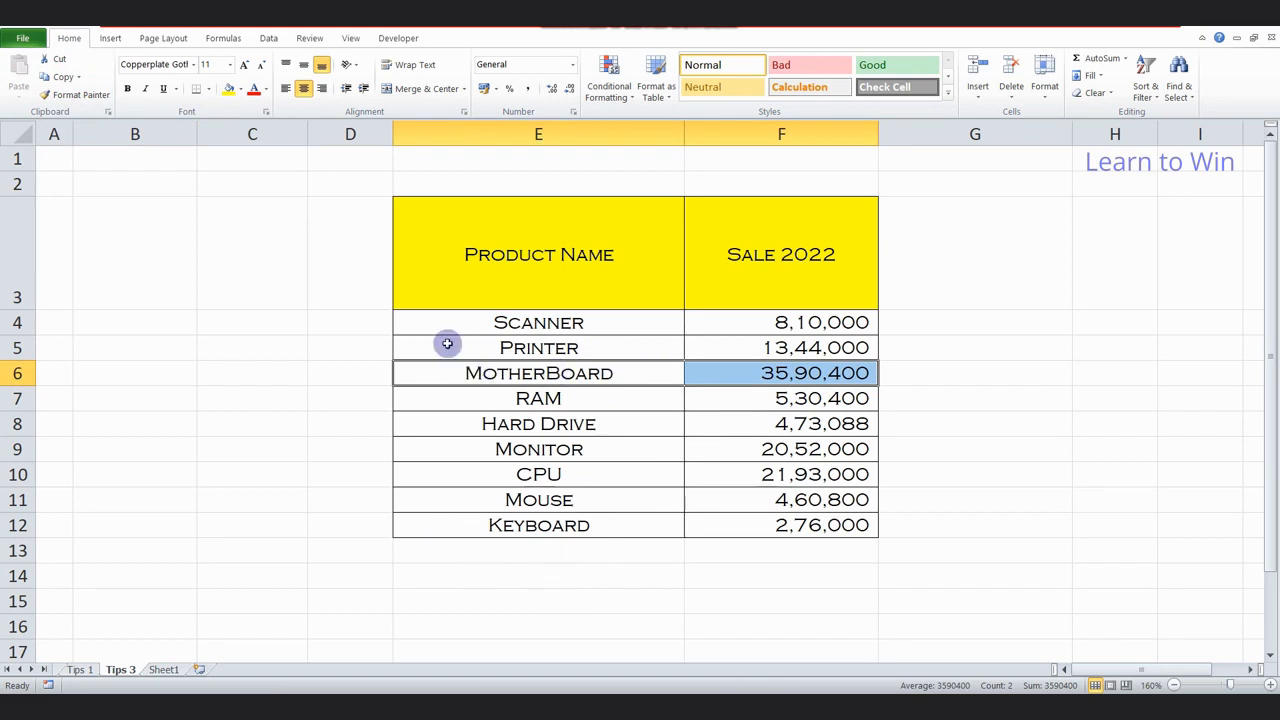
left_click(57, 58)
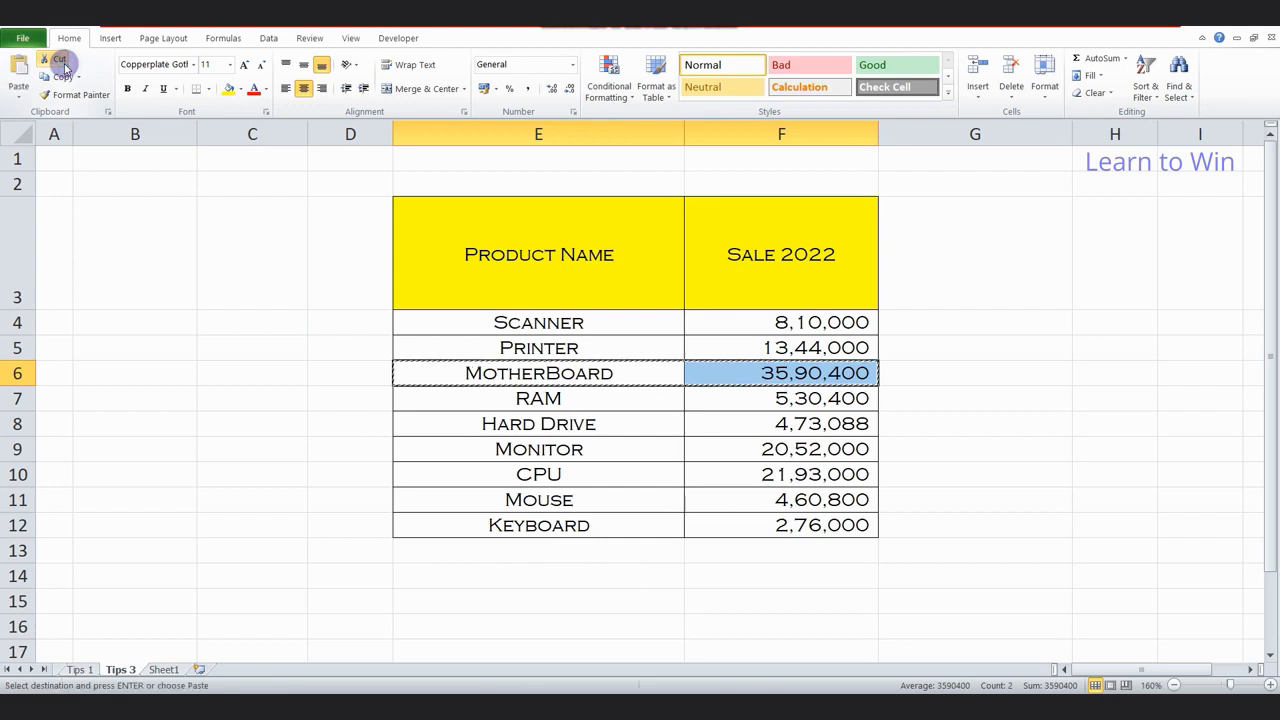
left_click(499, 552)
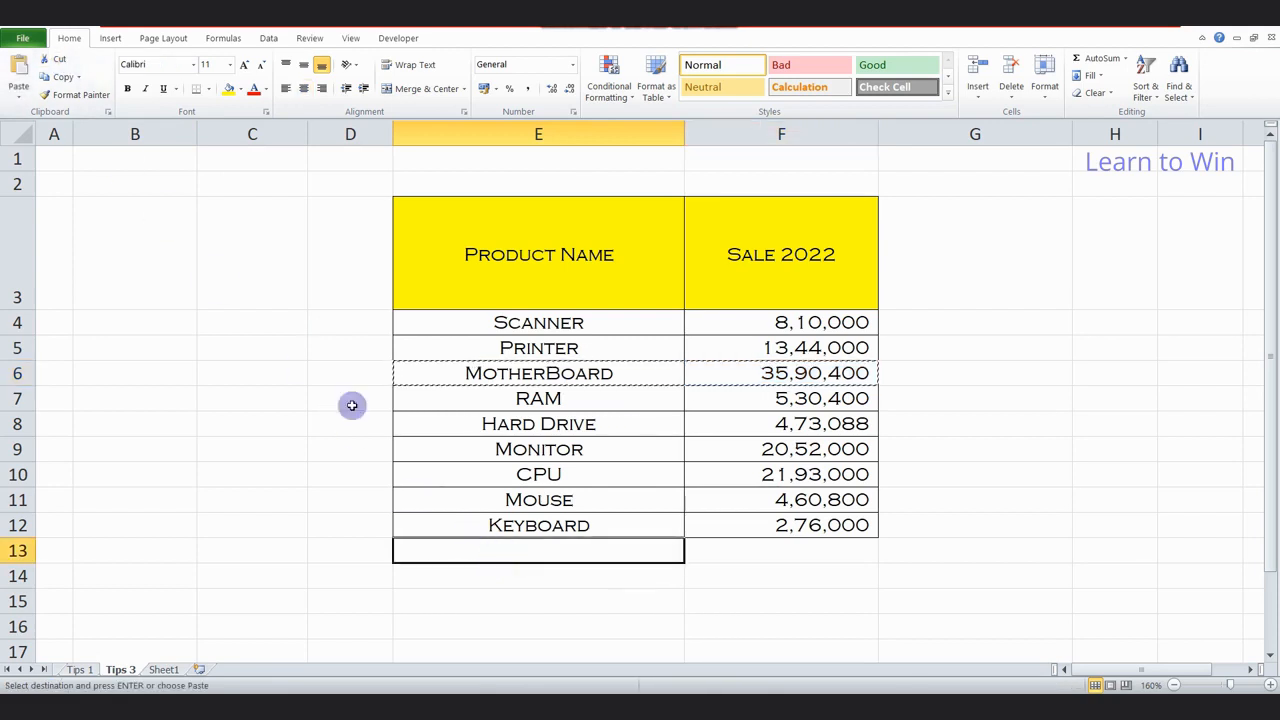
left_click(17, 70)
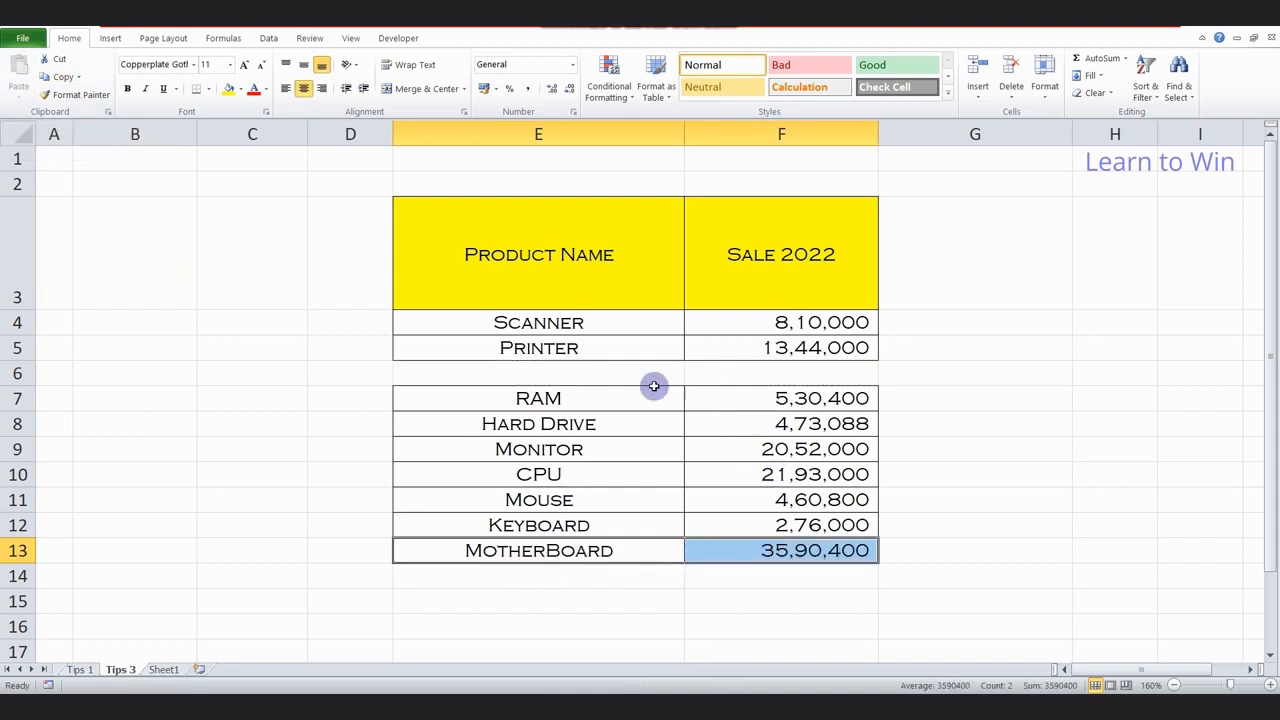
Delete the empty row 6 left between Printer and RAM in the product table
left_click(549, 381)
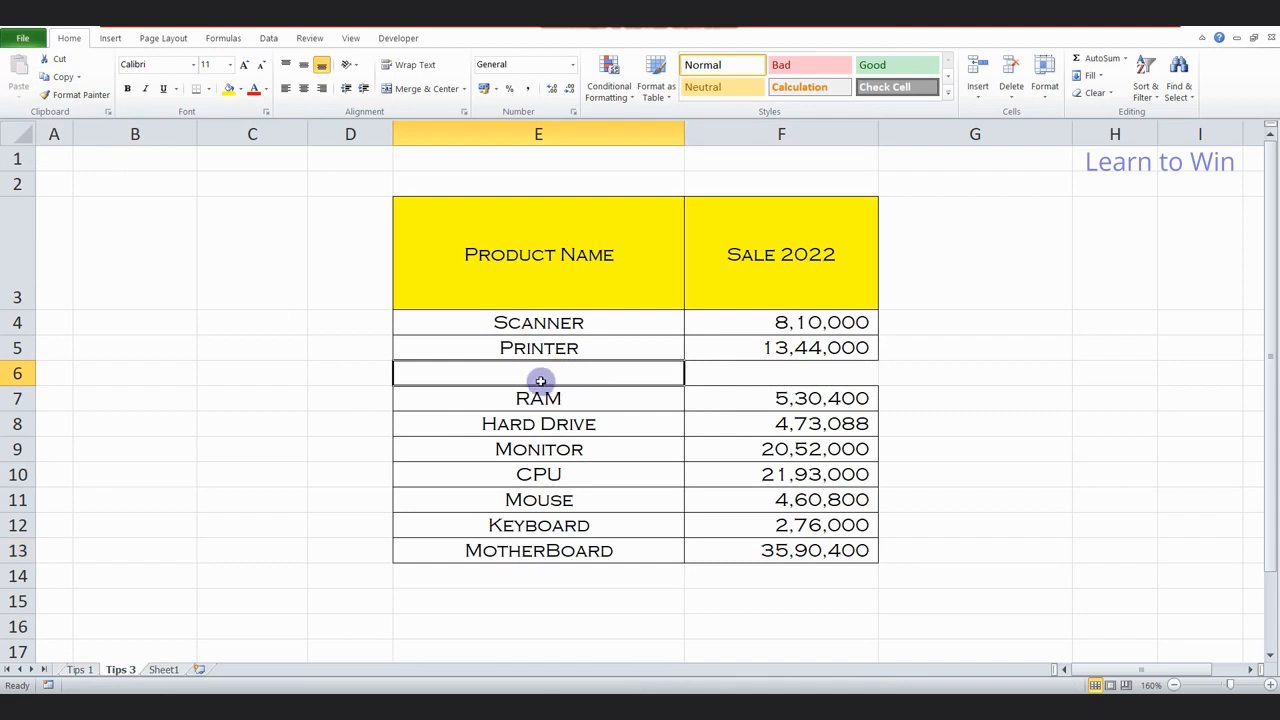
left_click(17, 372)
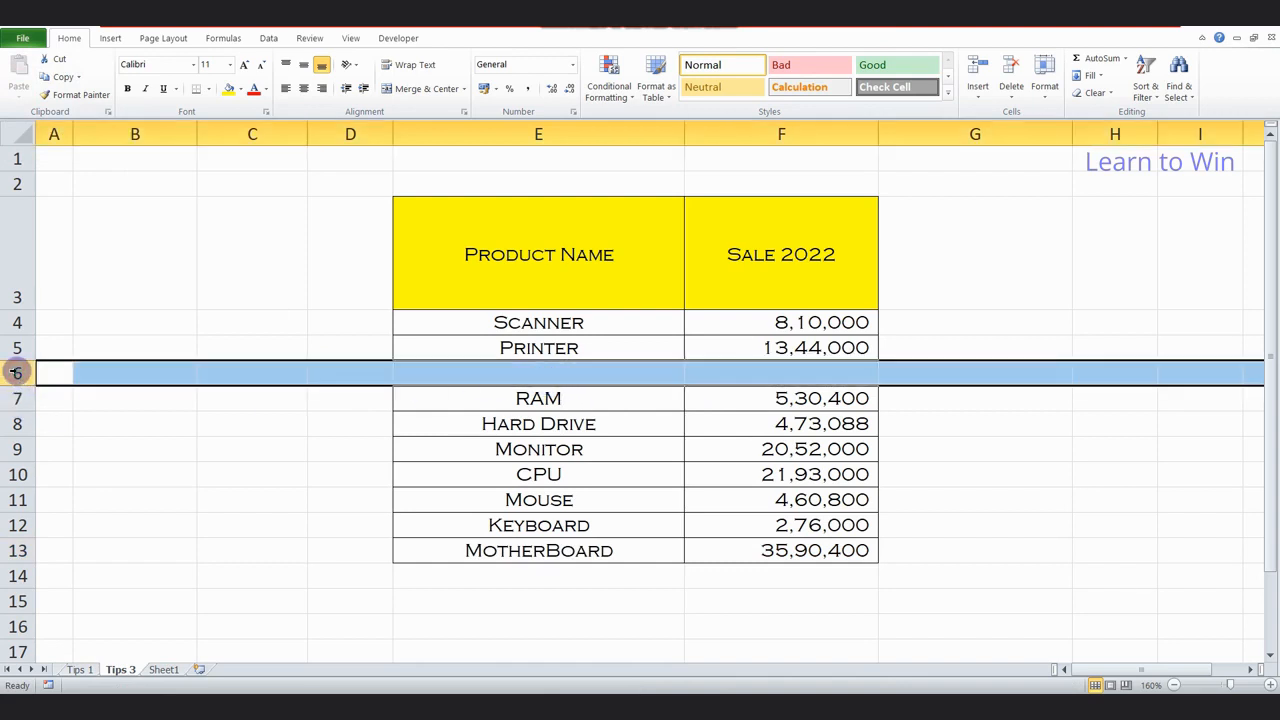
key("ctrl+minus")
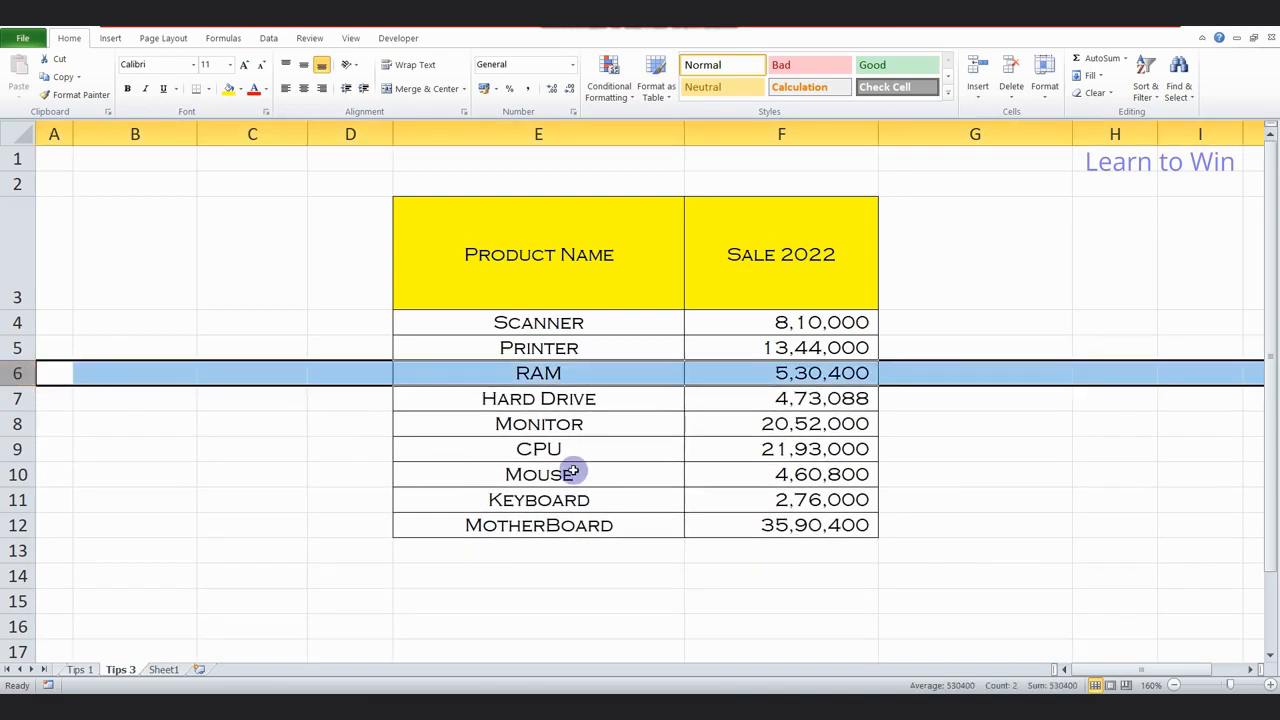
left_click(573, 473)
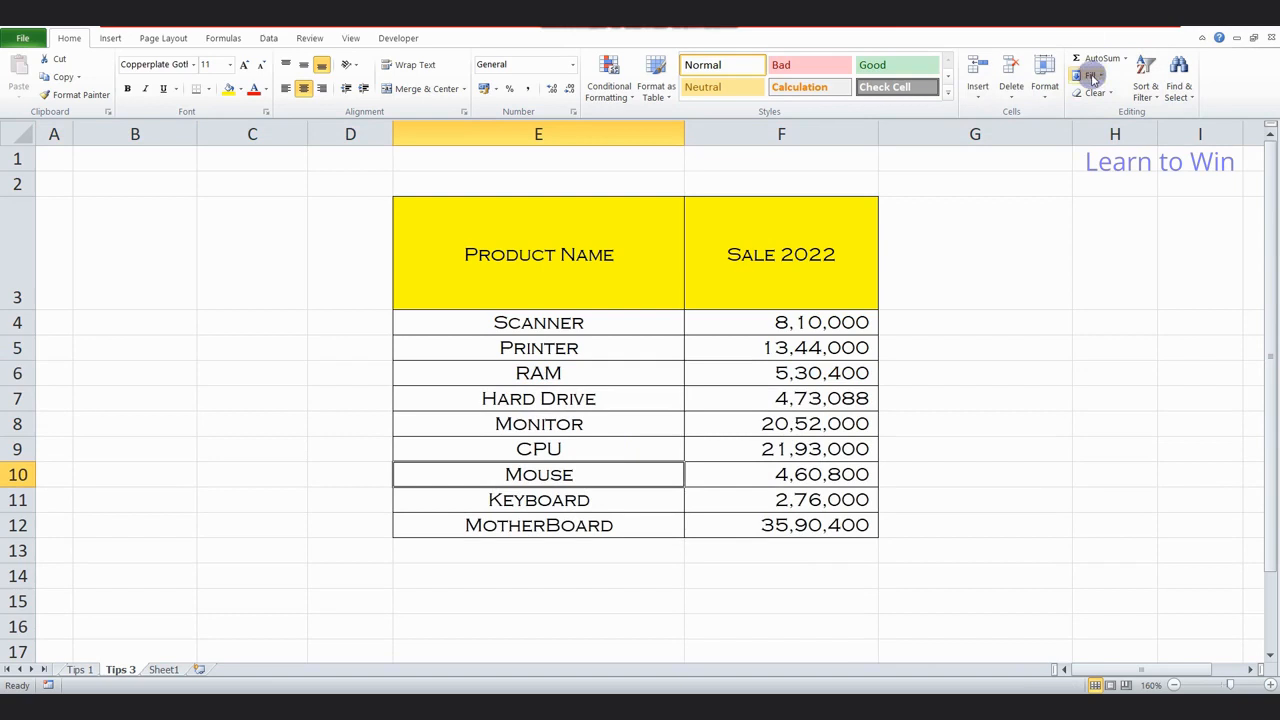
left_click(508, 424)
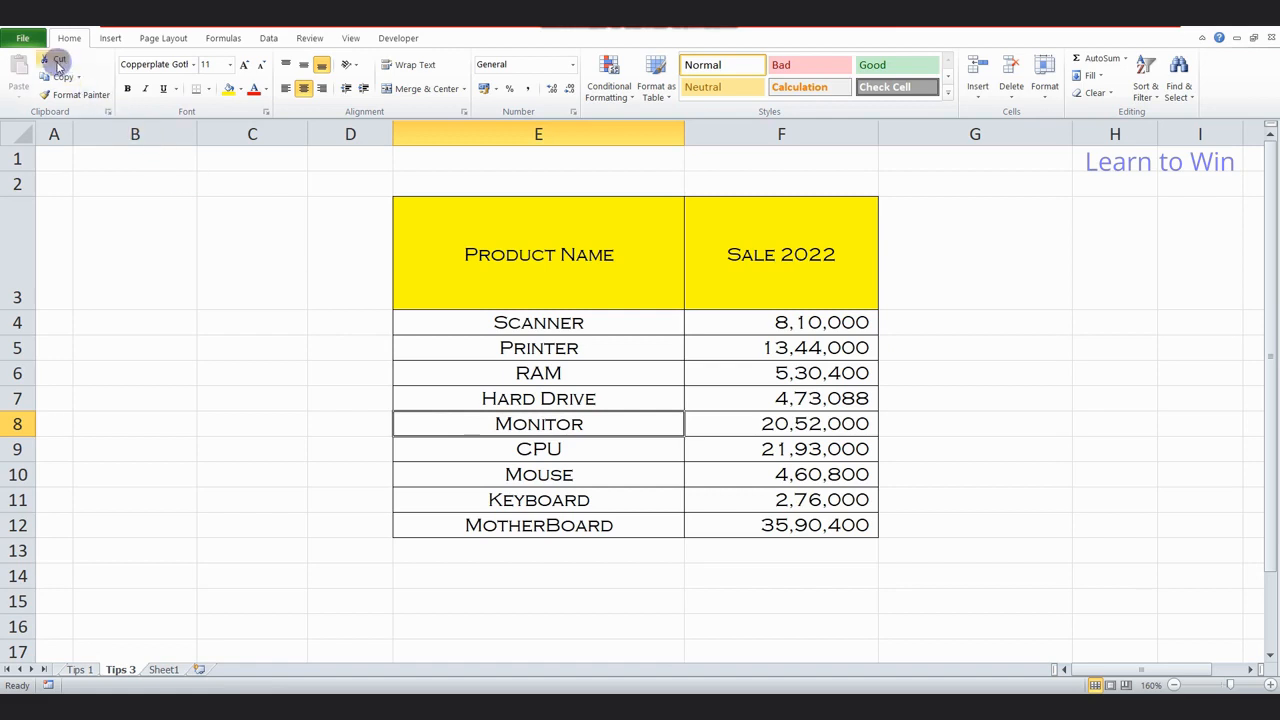
left_click(552, 379)
left_click_drag(552, 379, 785, 400)
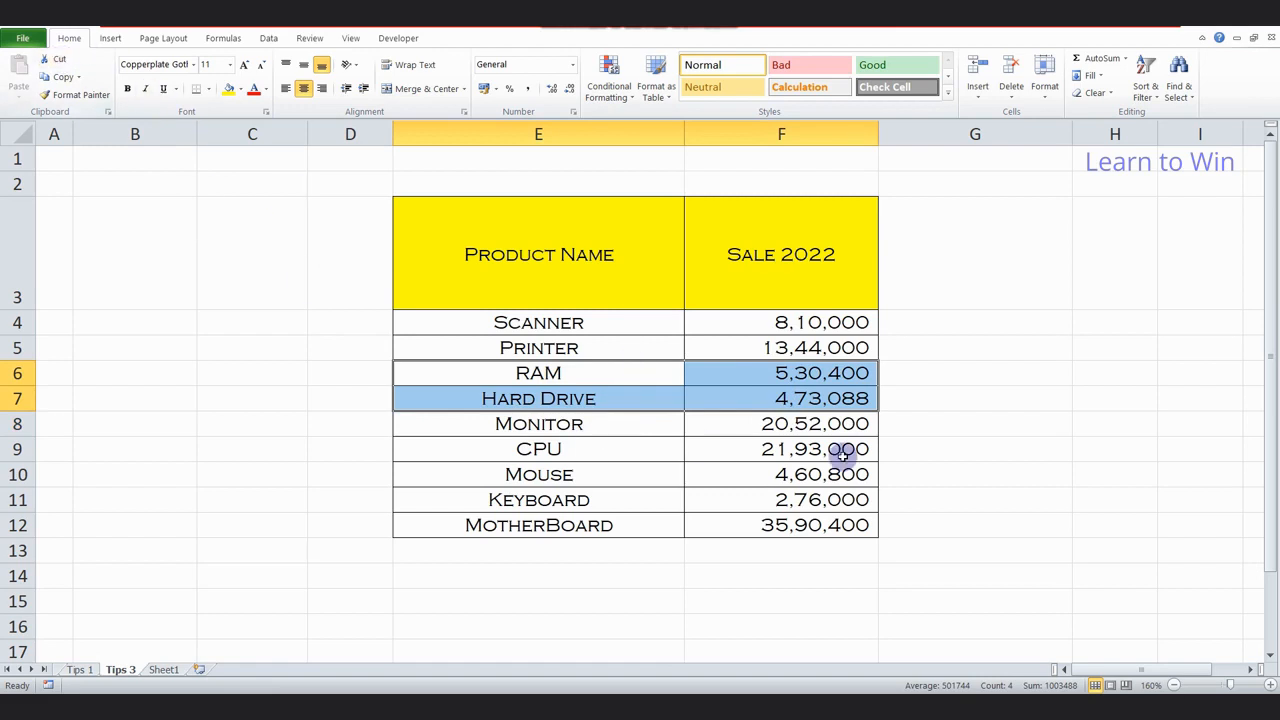
left_click(1135, 362)
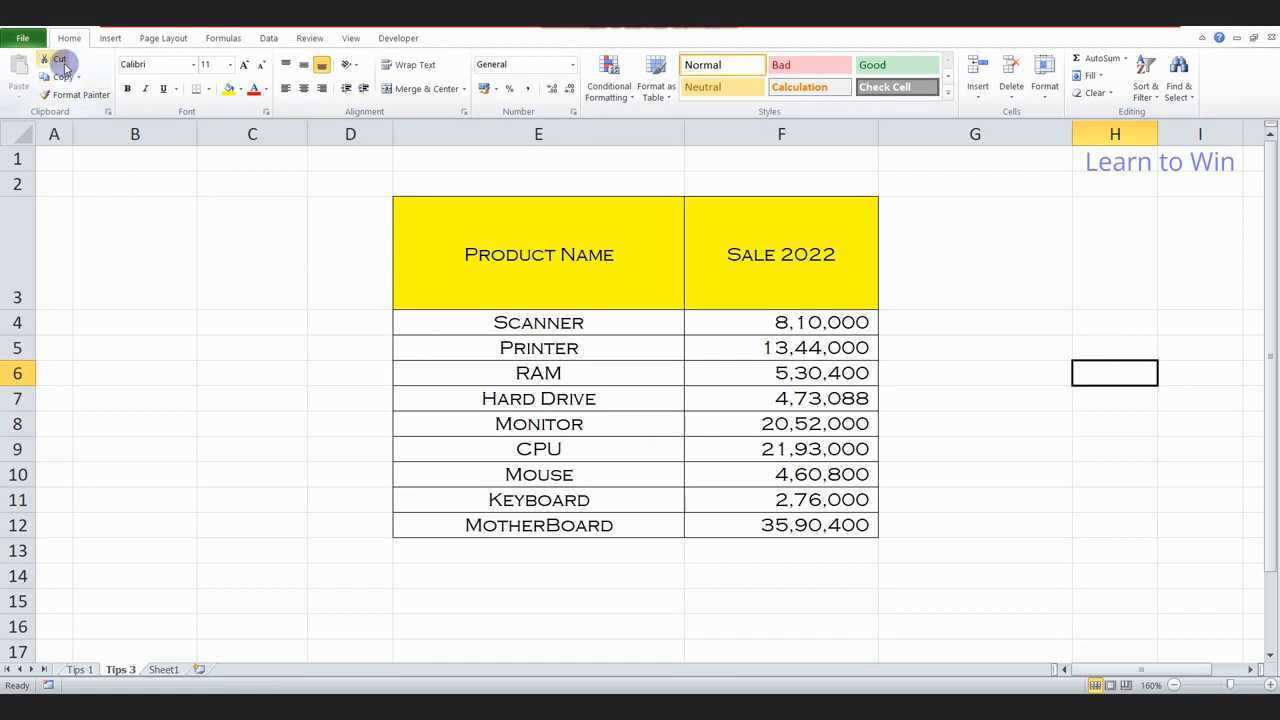
Copy the RAM entry with its sale value (E6:F6) and paste it below the MotherBoard row, at E13
left_click(523, 397)
left_click_drag(513, 377, 743, 363)
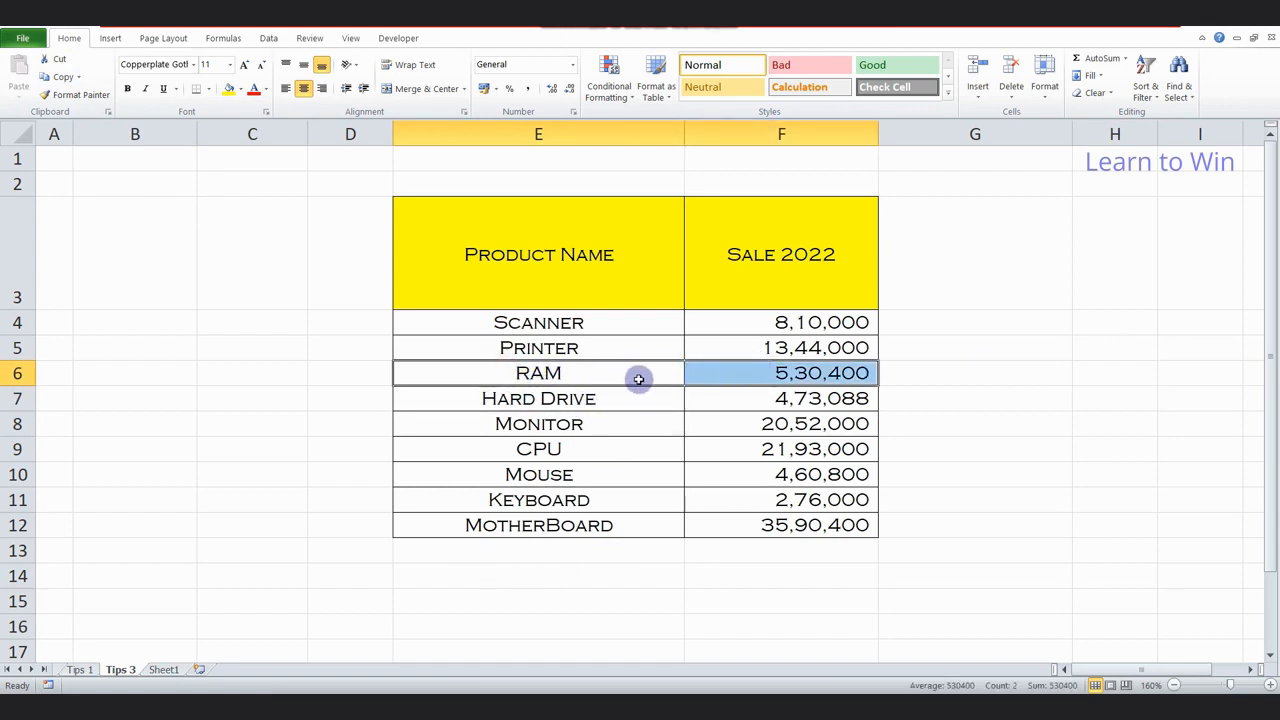
left_click(62, 77)
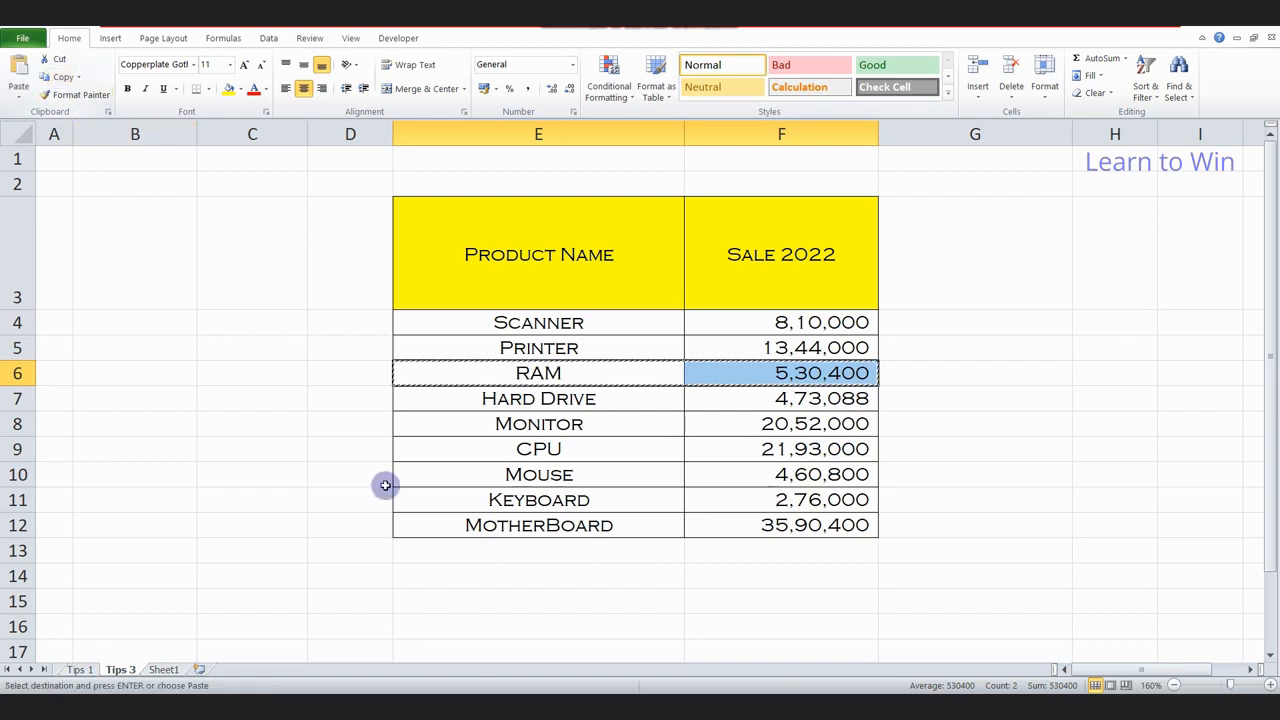
left_click(512, 550)
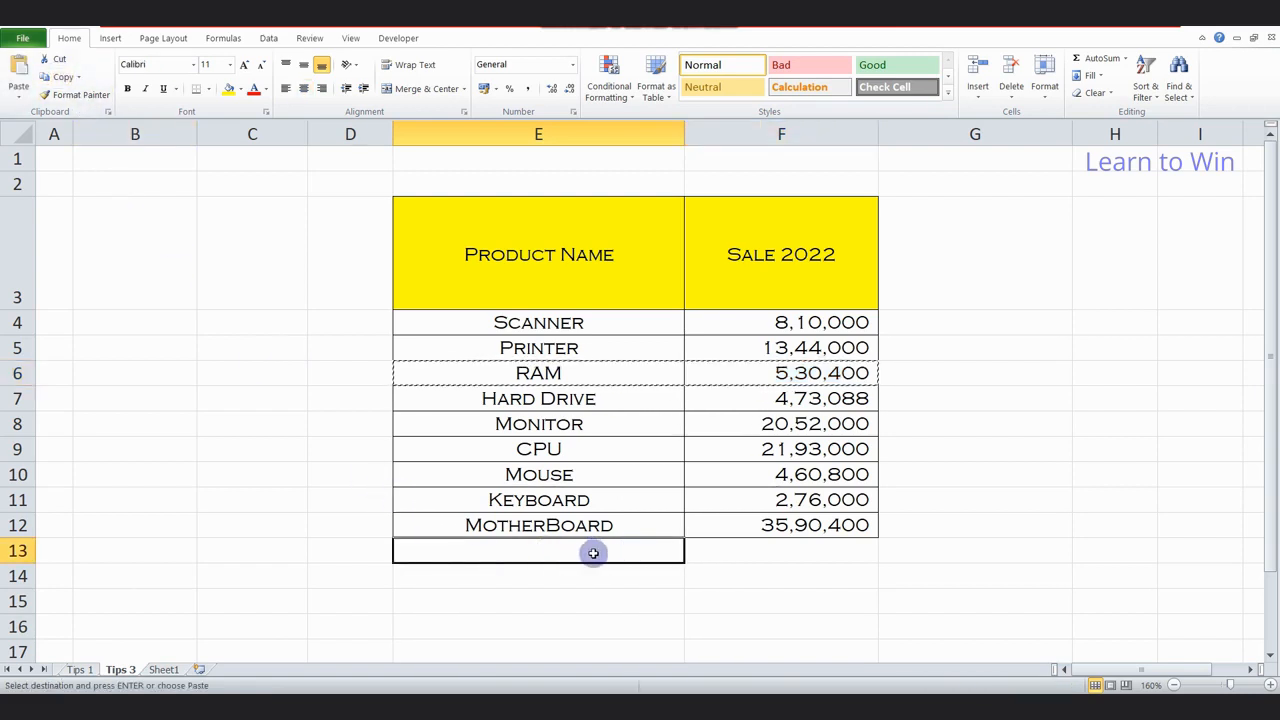
left_click(19, 70)
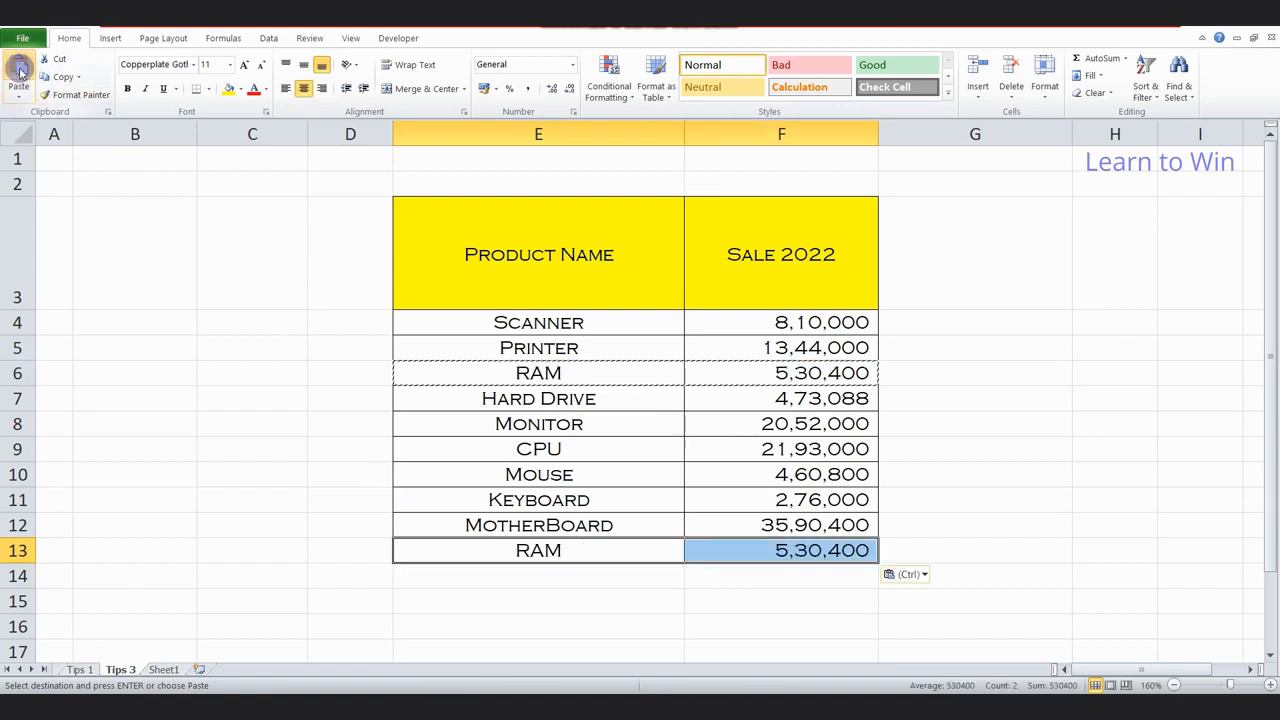
left_click(538, 372)
left_click(580, 557)
key("Escape")
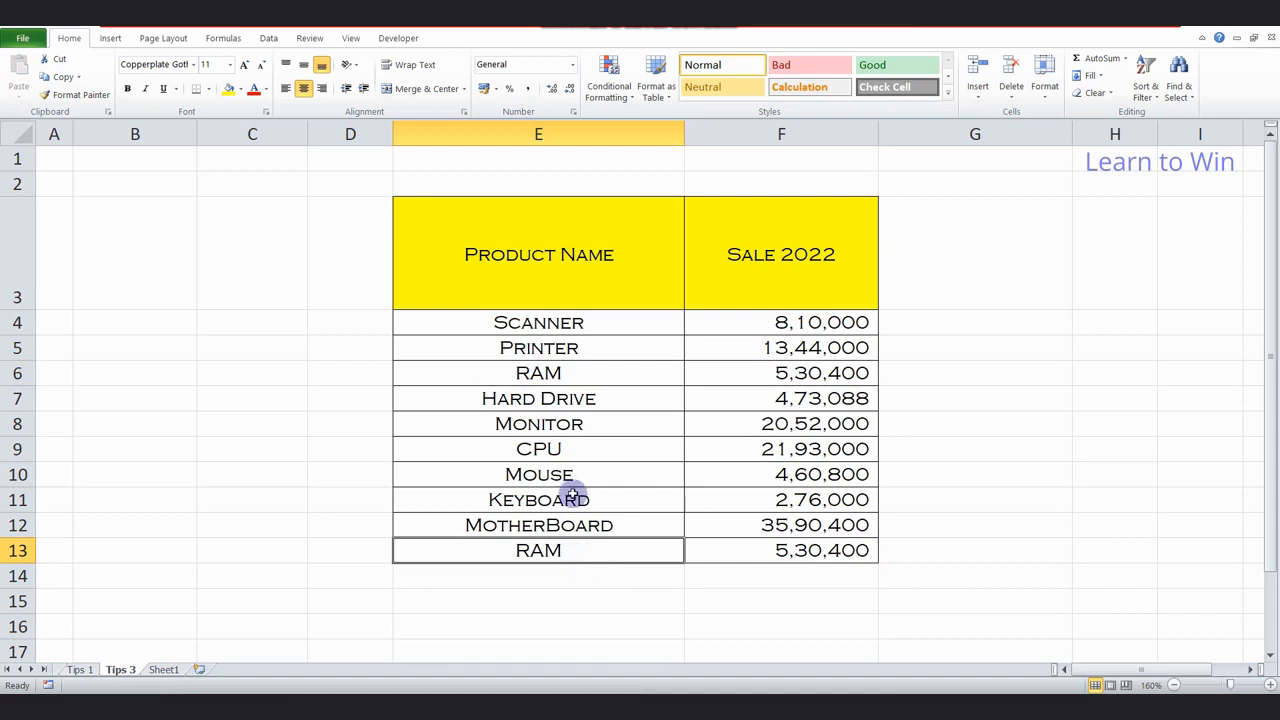
left_click(538, 375)
left_click_drag(533, 372, 740, 371)
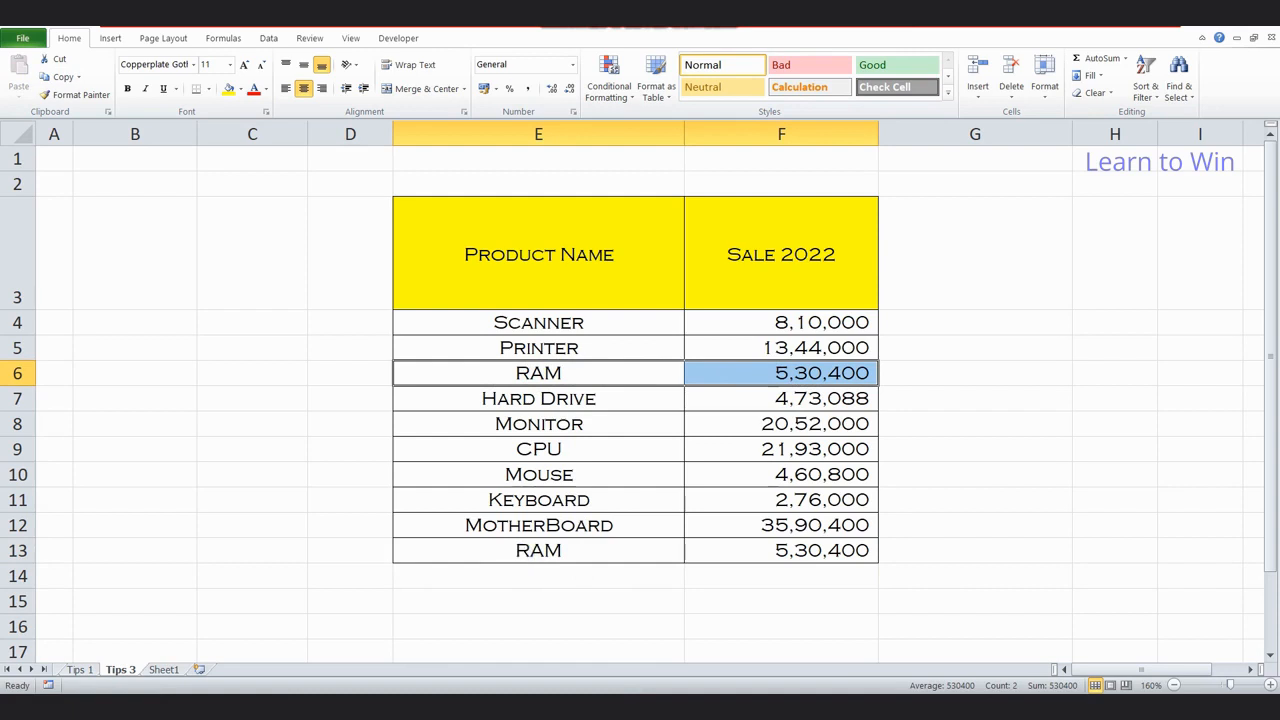
key("alt+Tab")
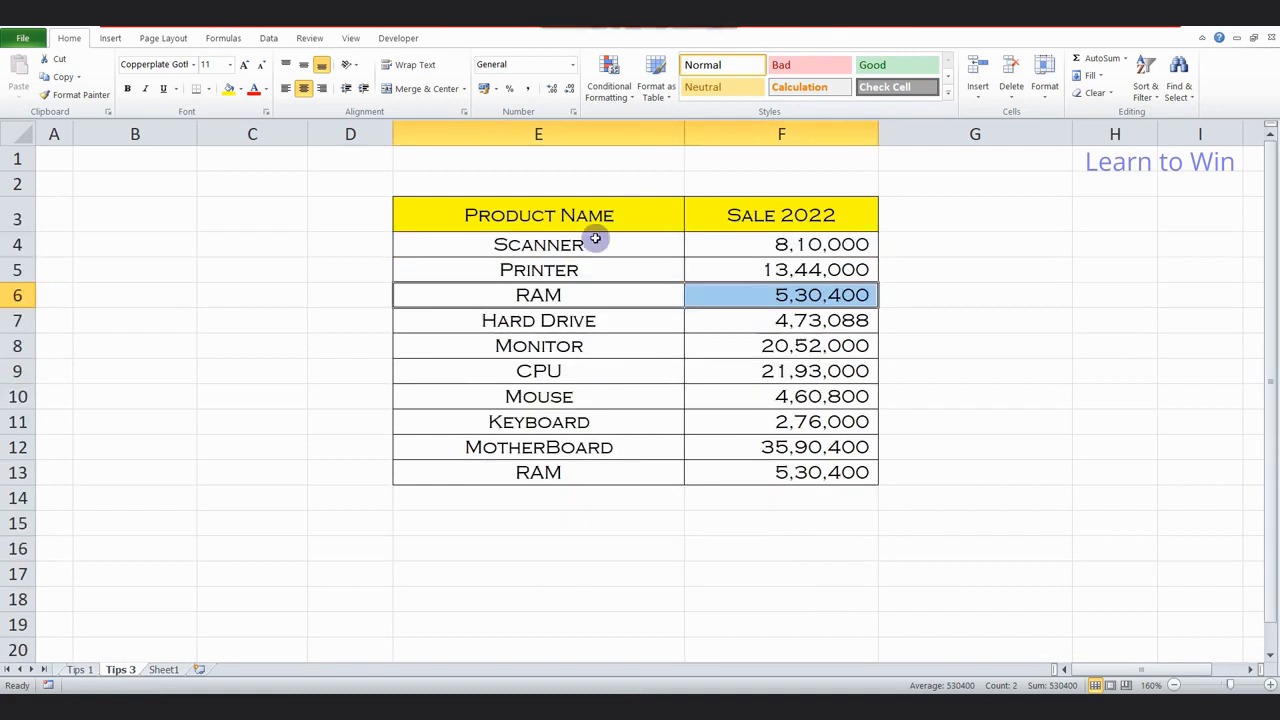
left_click(535, 365)
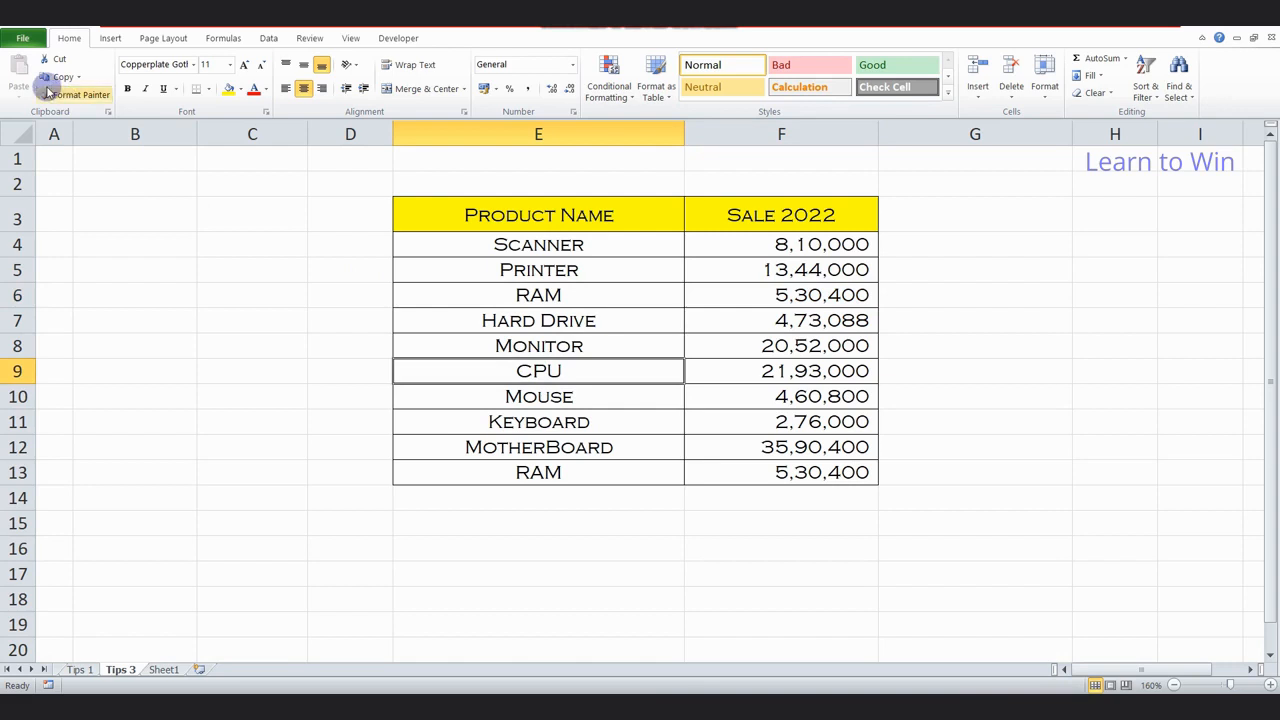
Copy the whole product table (E3:F13) as a picture, with appearance as shown on screen and Picture format
left_click(545, 206)
left_click_drag(545, 206, 781, 470)
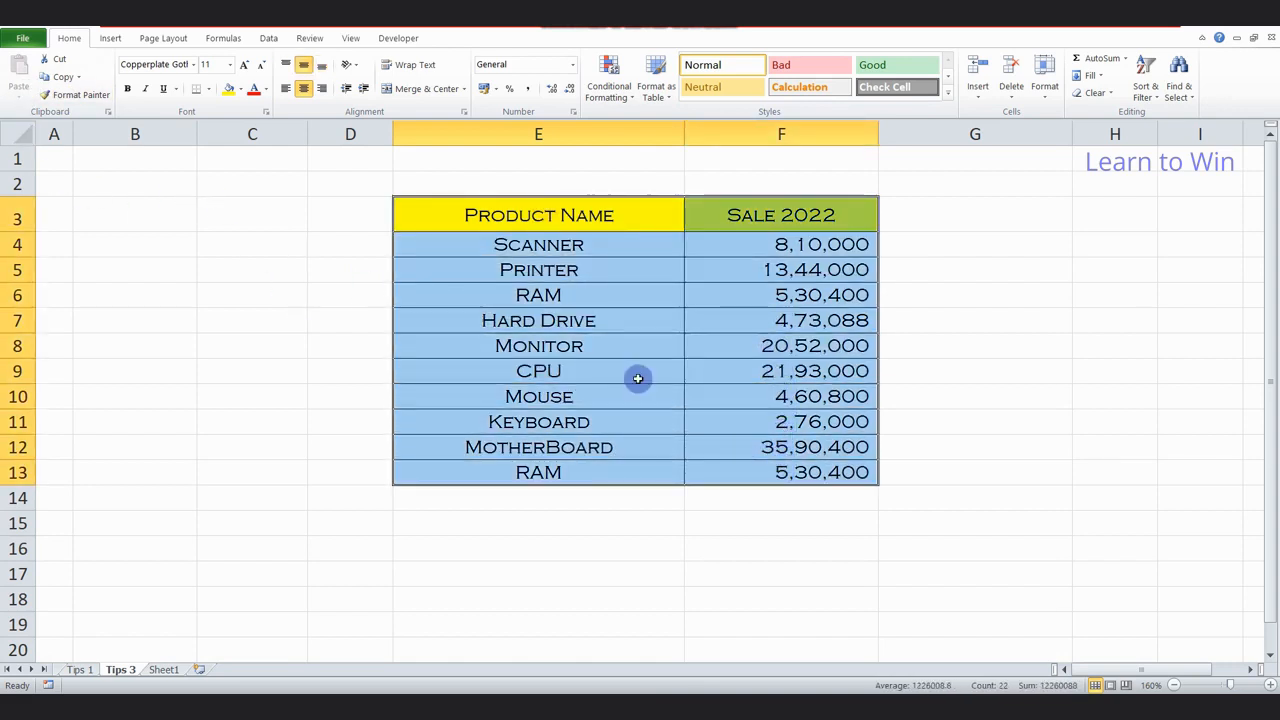
left_click(66, 77)
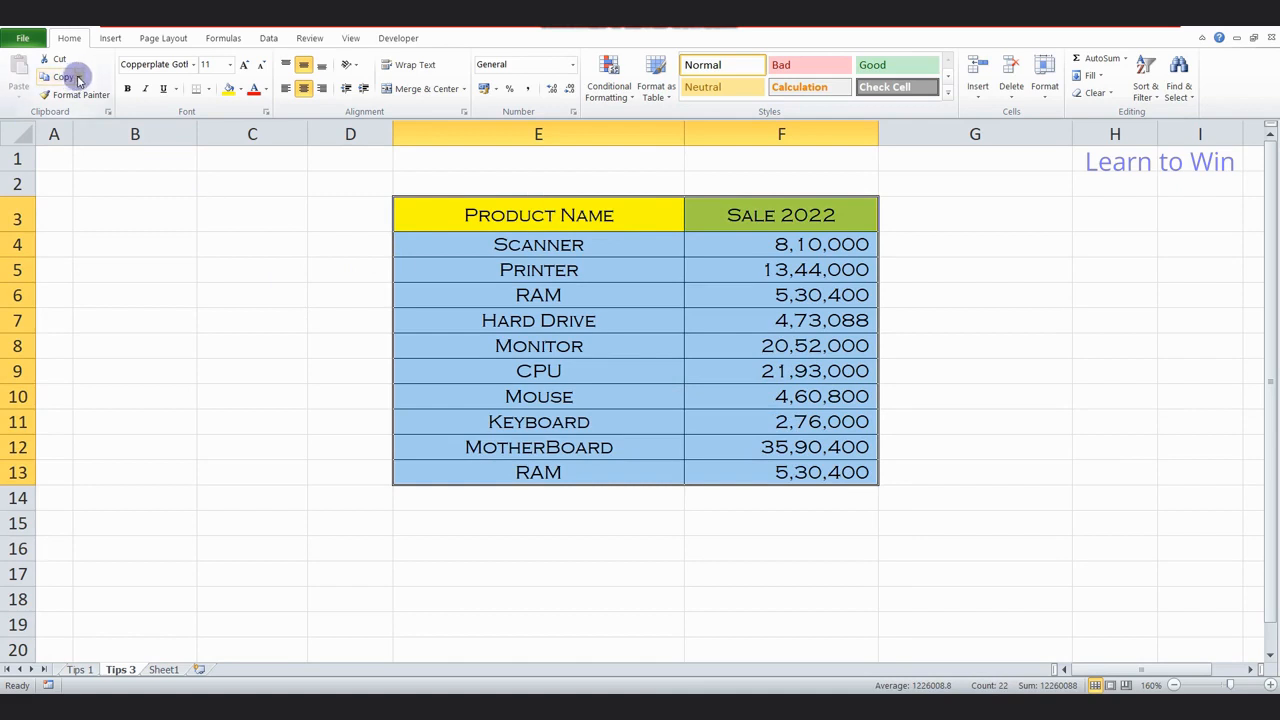
left_click(79, 78)
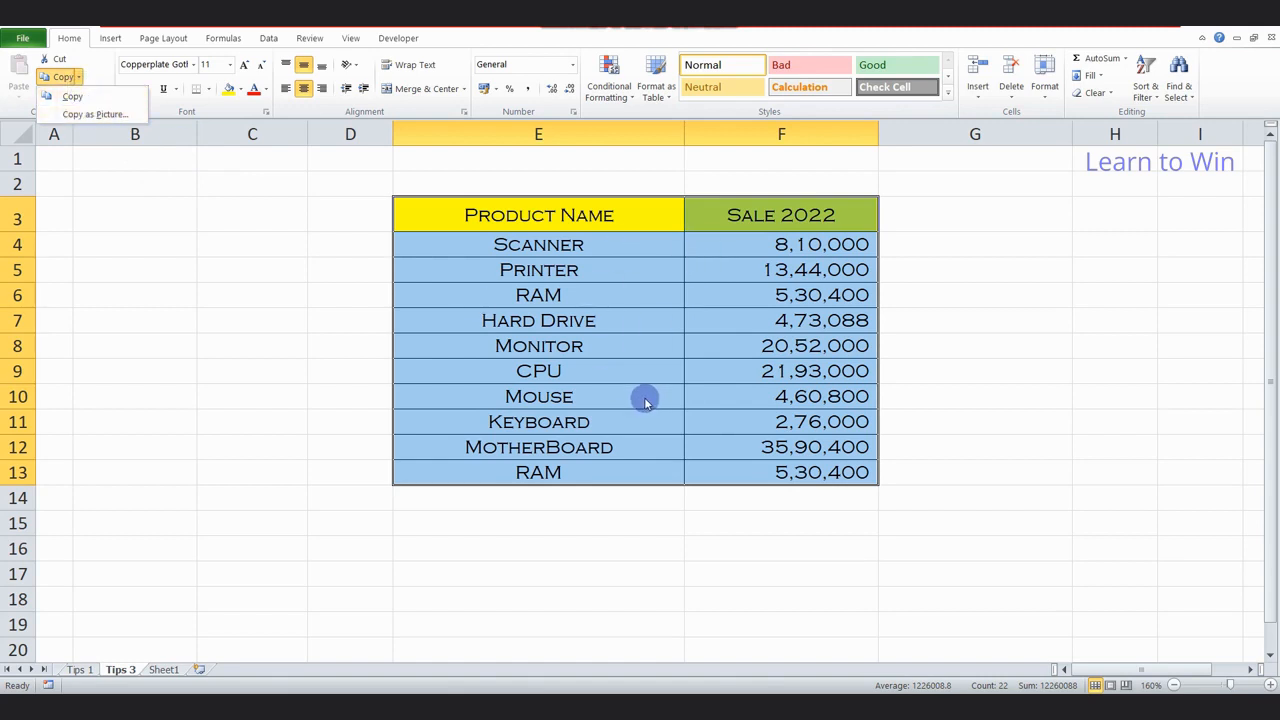
left_click(99, 116)
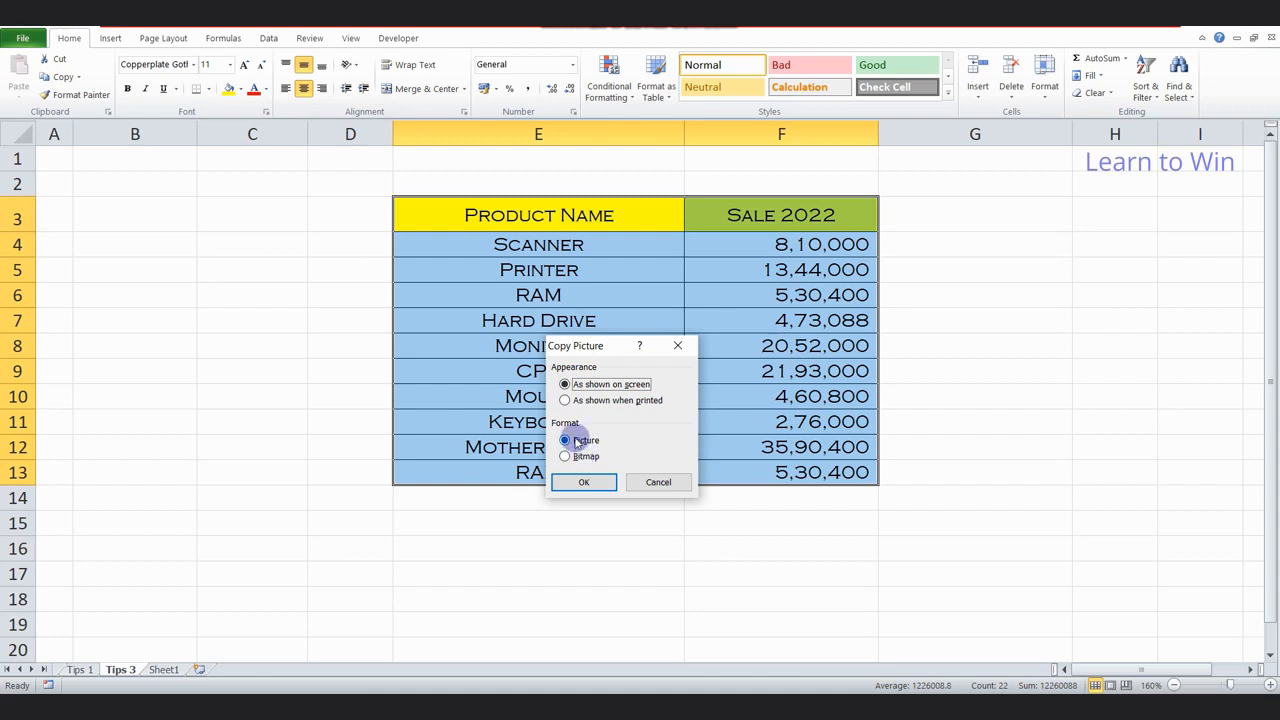
left_click(580, 484)
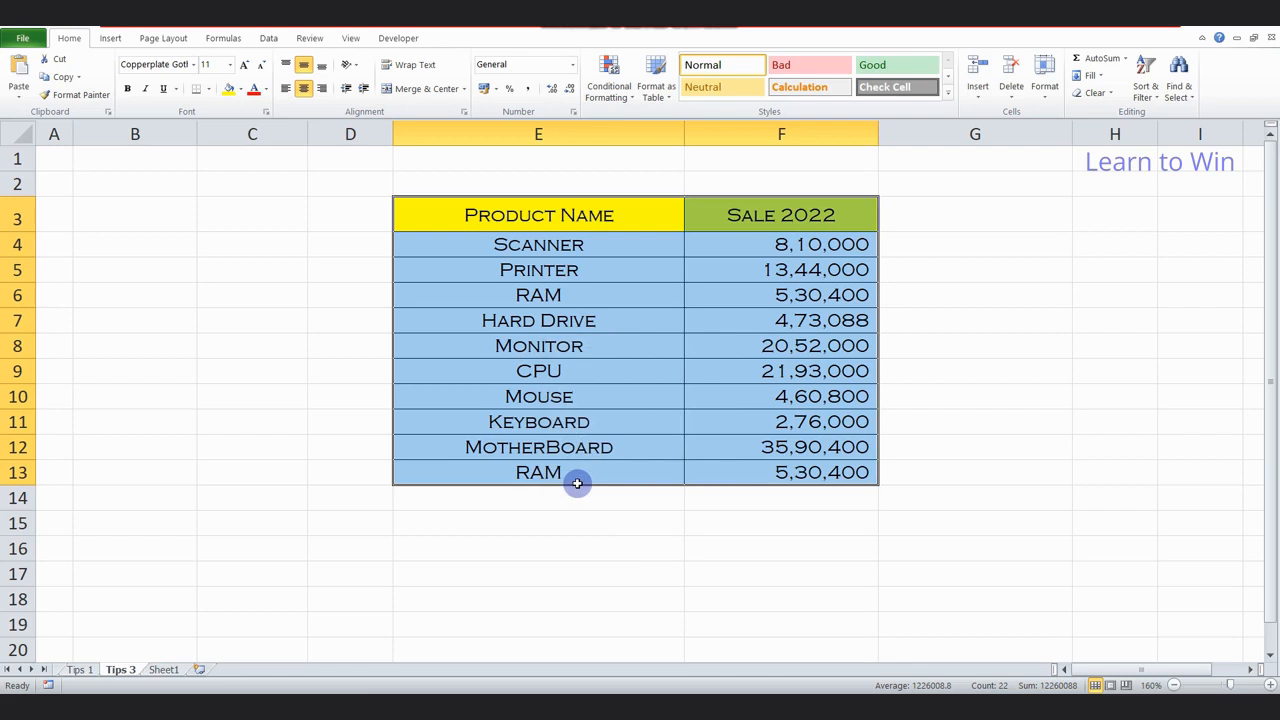
Paste the copied table picture at cell E19, below the original table
scroll(529, 541, "down", 3)
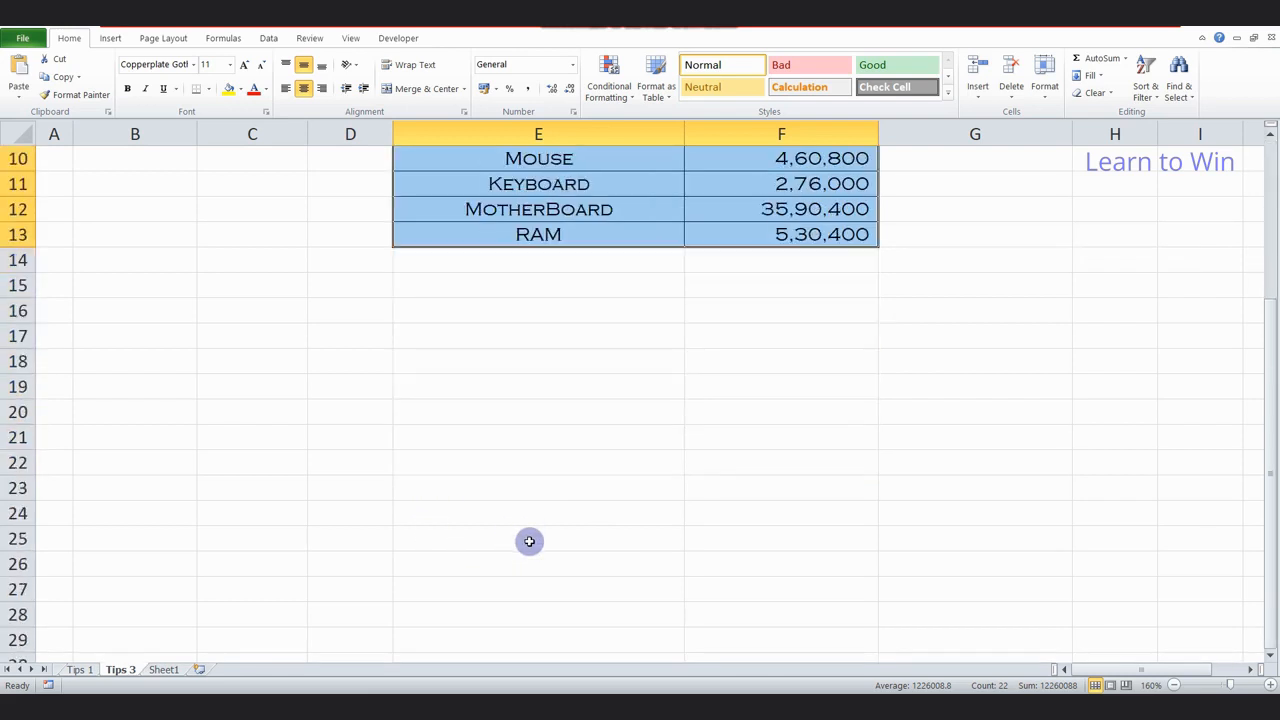
left_click(515, 385)
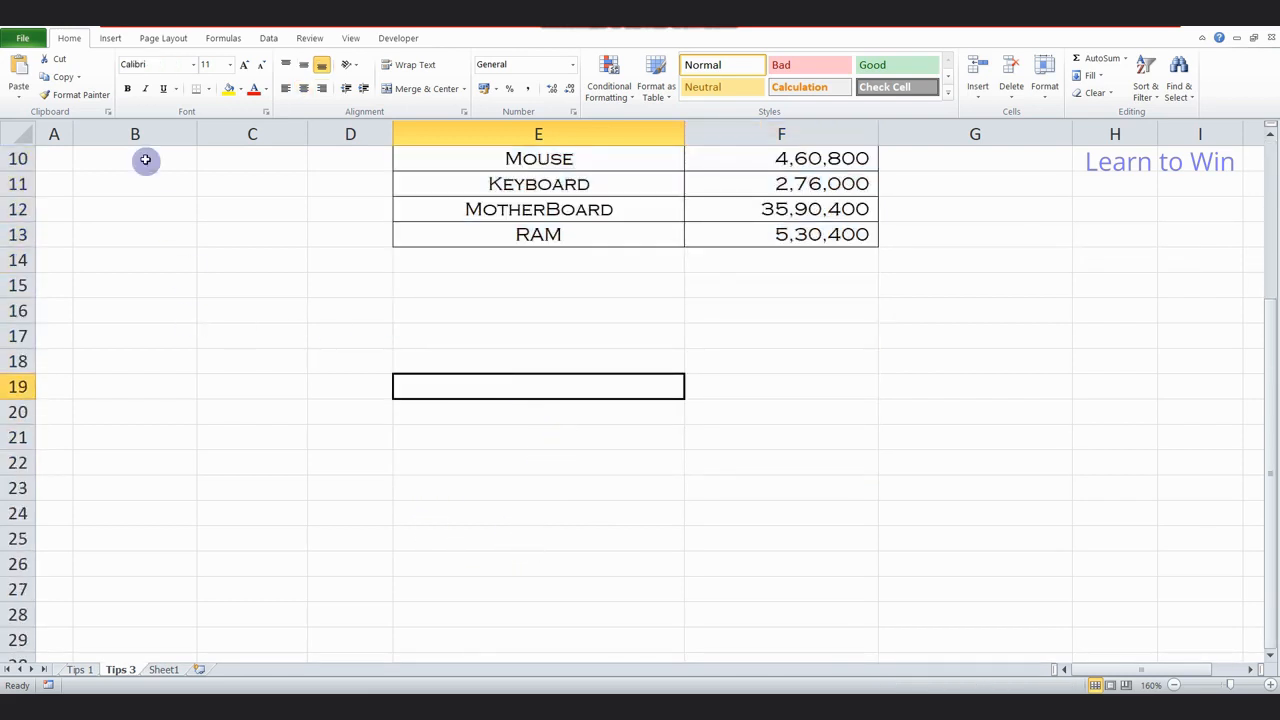
left_click(19, 70)
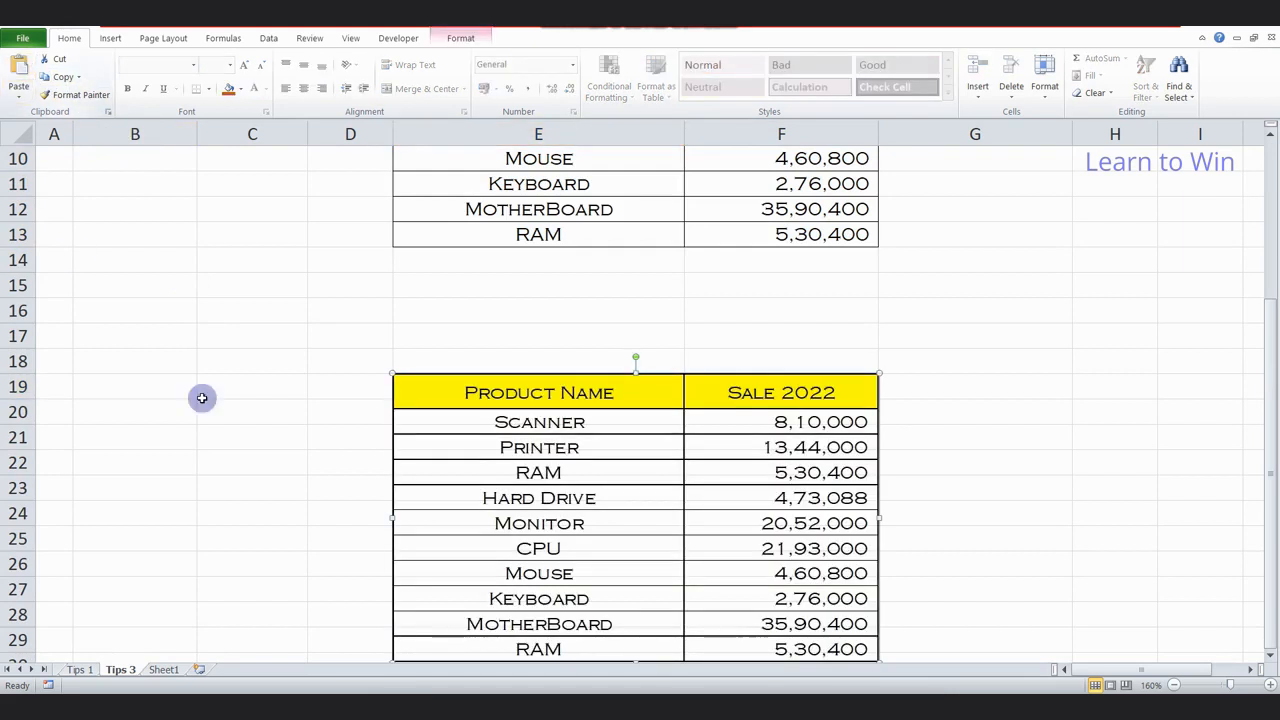
Move the pasted table picture across columns E to H around rows 16 to 27 and delete it
left_click(1026, 487)
left_click_drag(746, 532, 944, 487)
left_click_drag(712, 428, 737, 466)
left_click_drag(829, 463, 1097, 457)
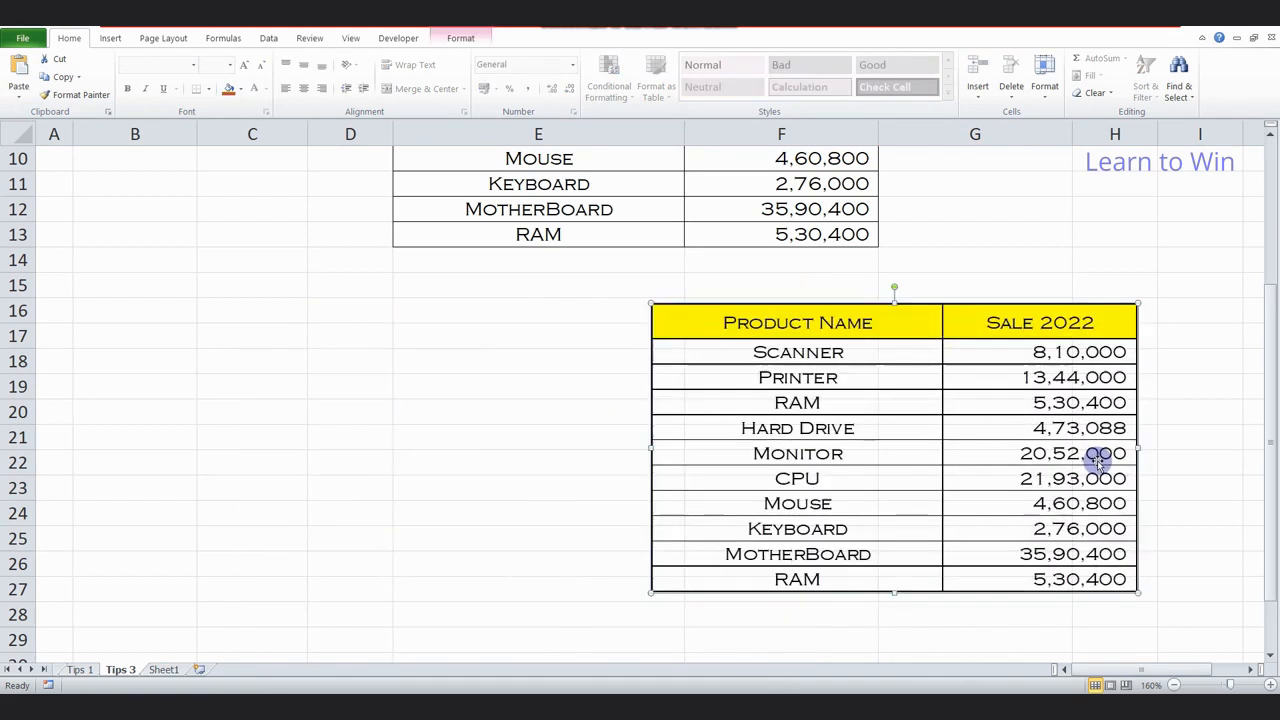
key("Delete")
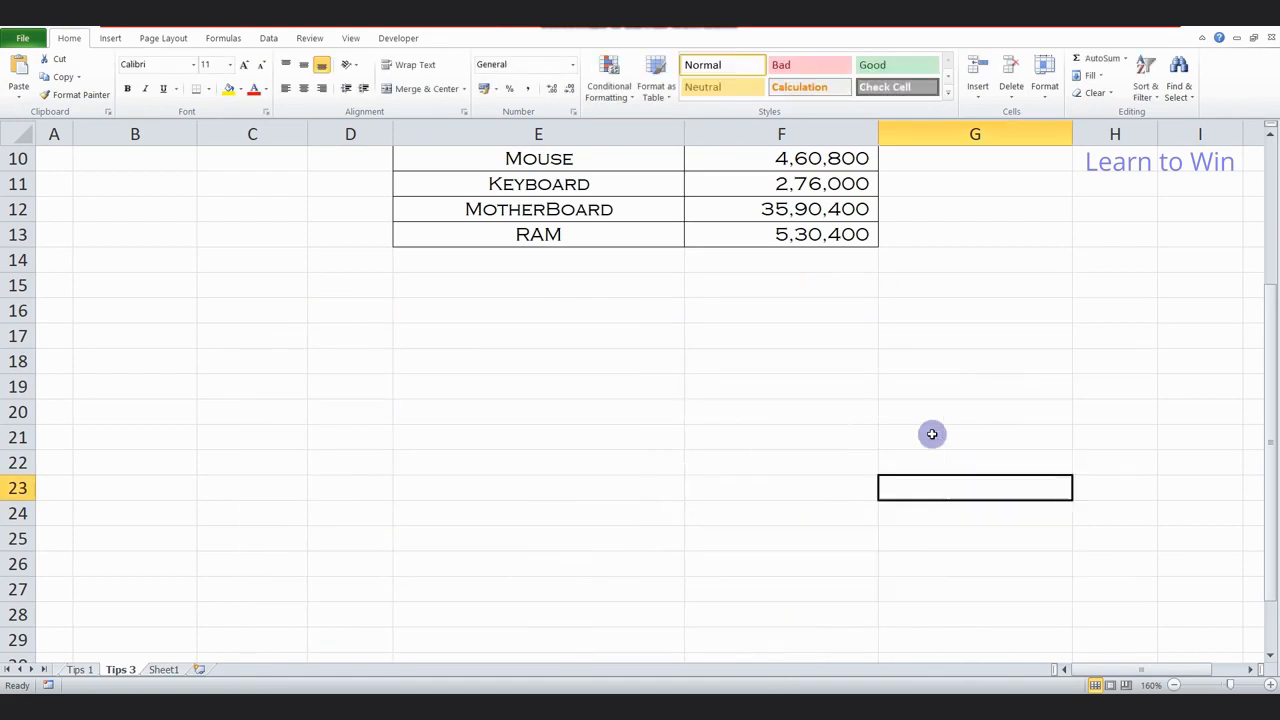
Set the font of the table's header cells E3:F3 to Castellar
scroll(542, 383, "up", 3)
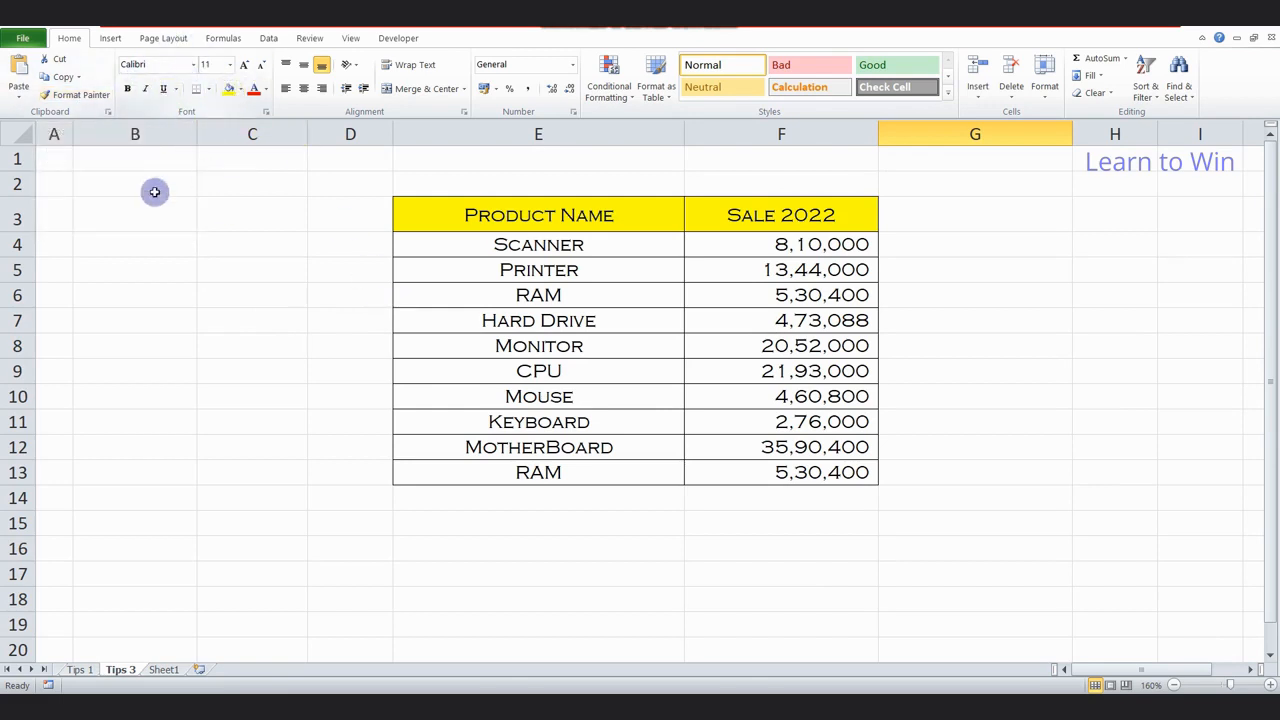
left_click(83, 96)
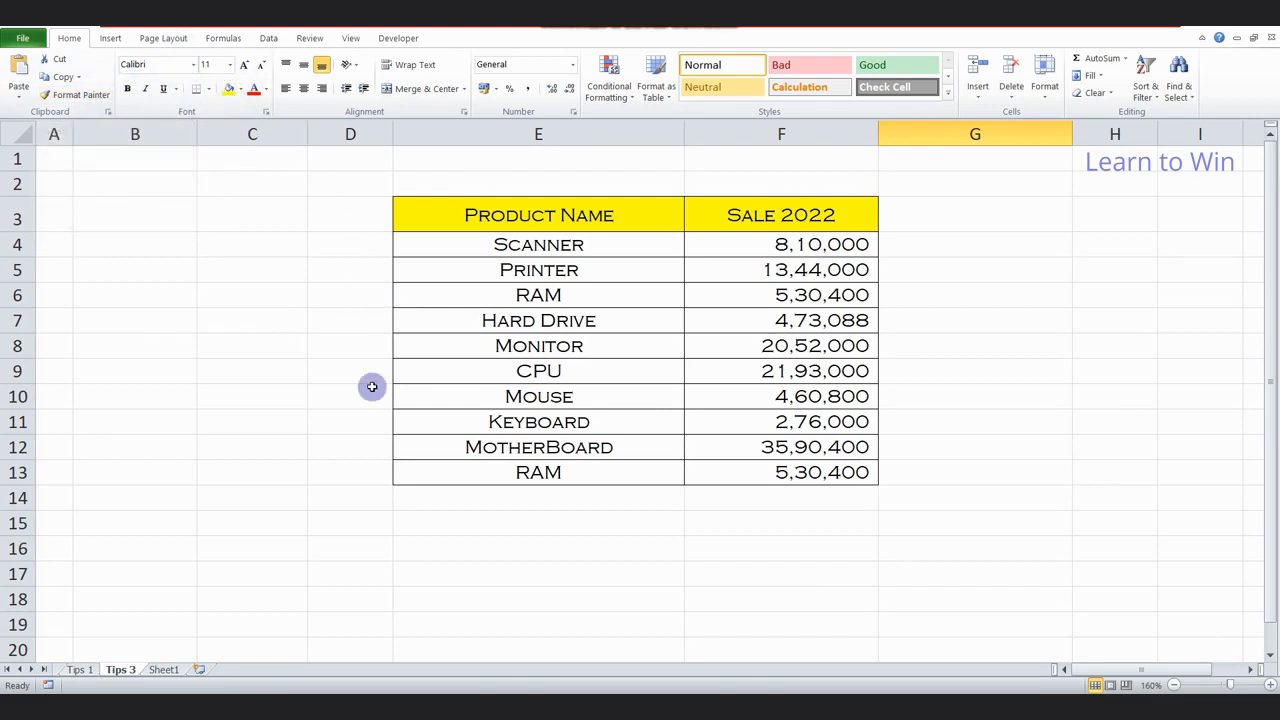
left_click(636, 362)
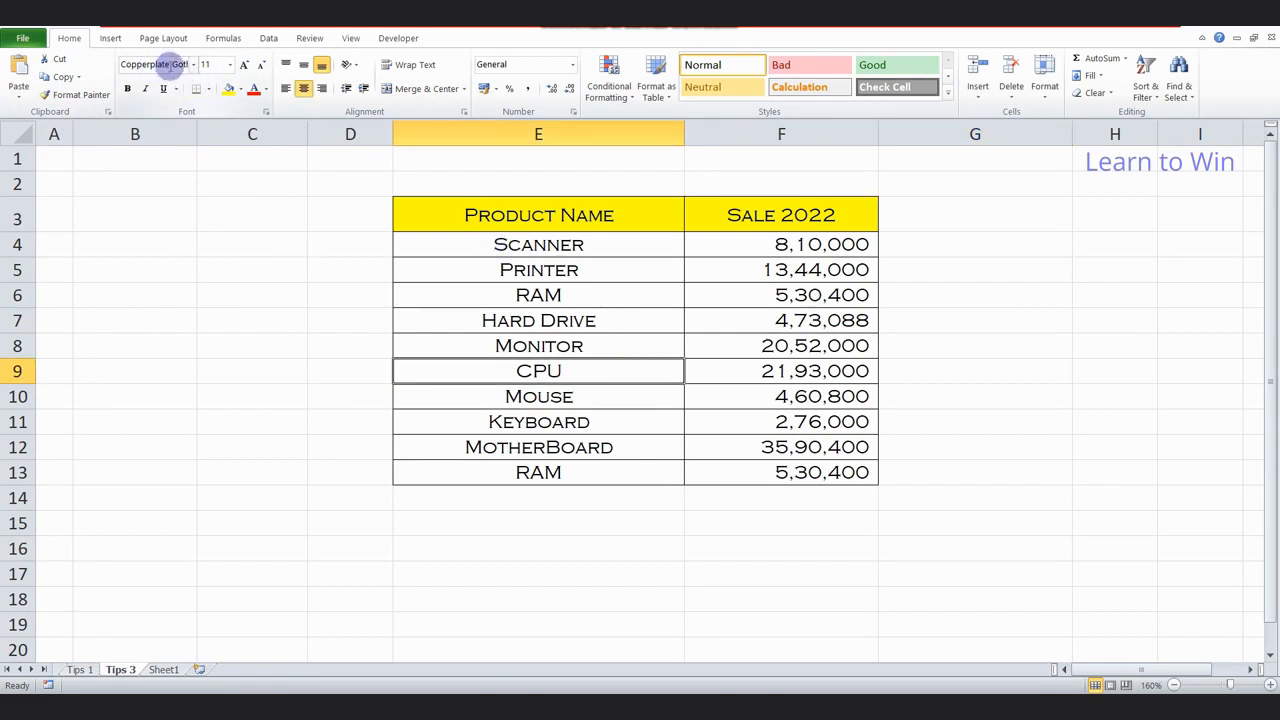
left_click_drag(531, 214, 728, 215)
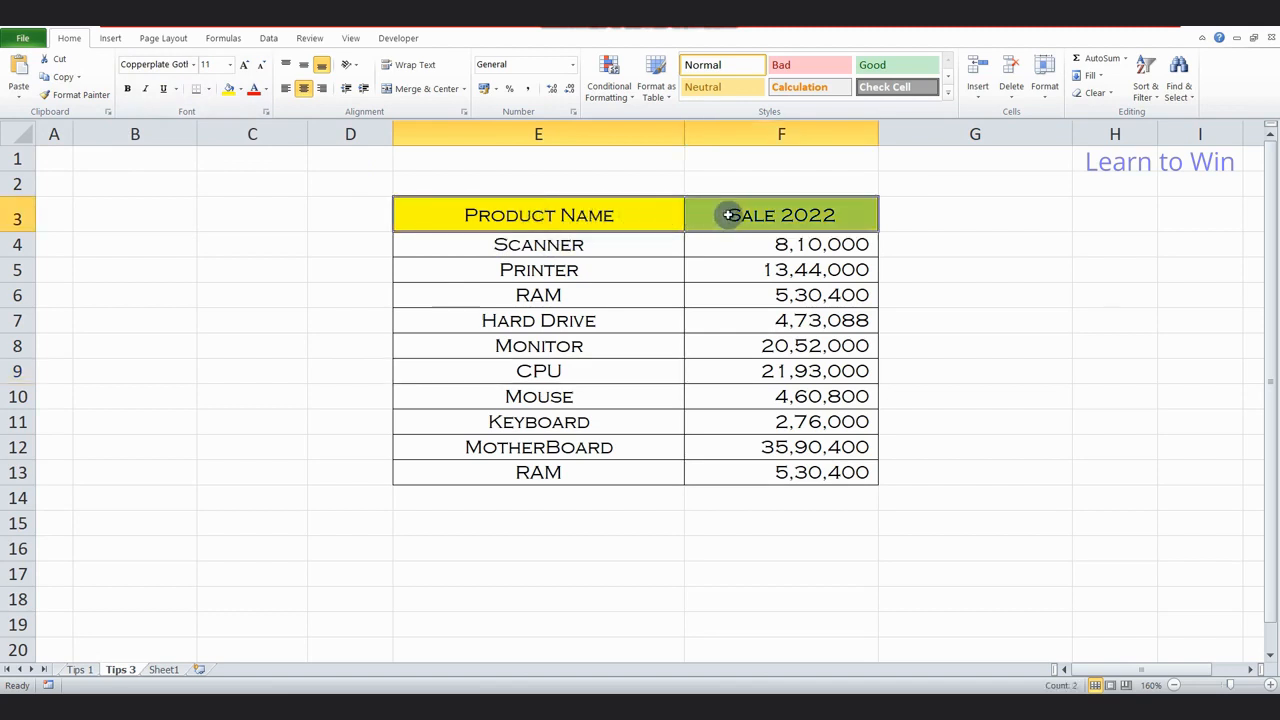
left_click(550, 215)
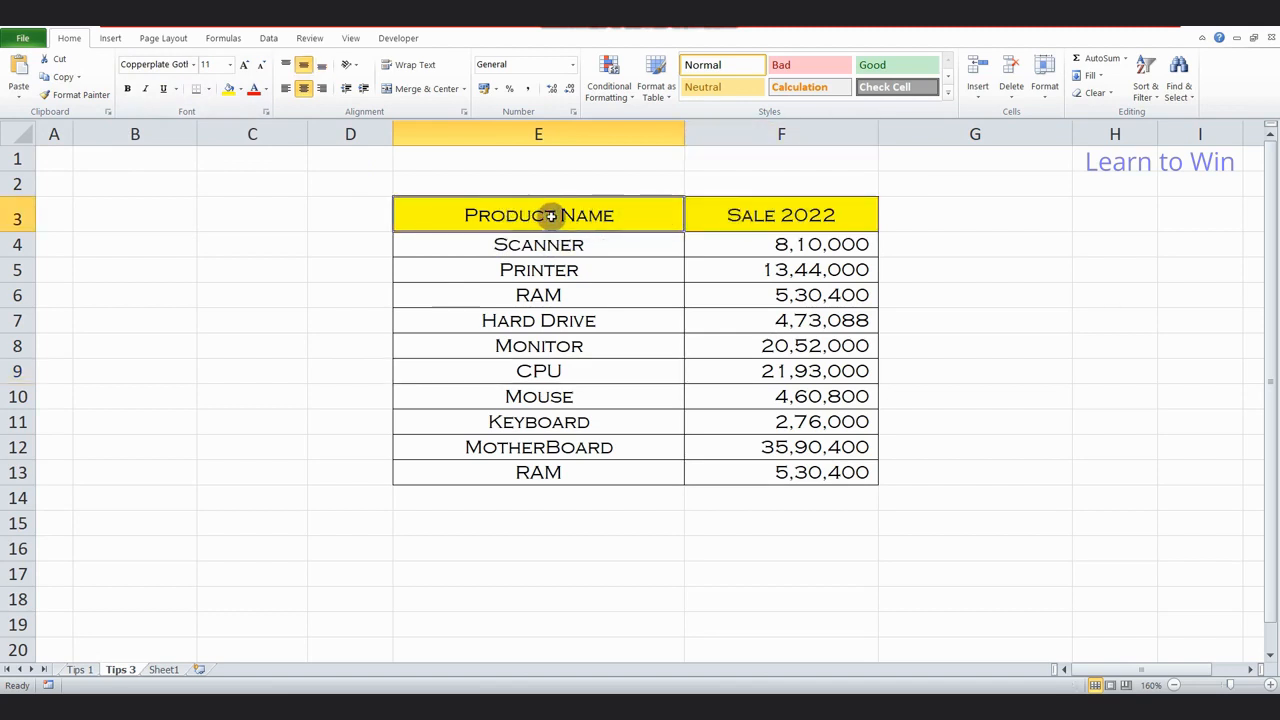
key("shift+Right")
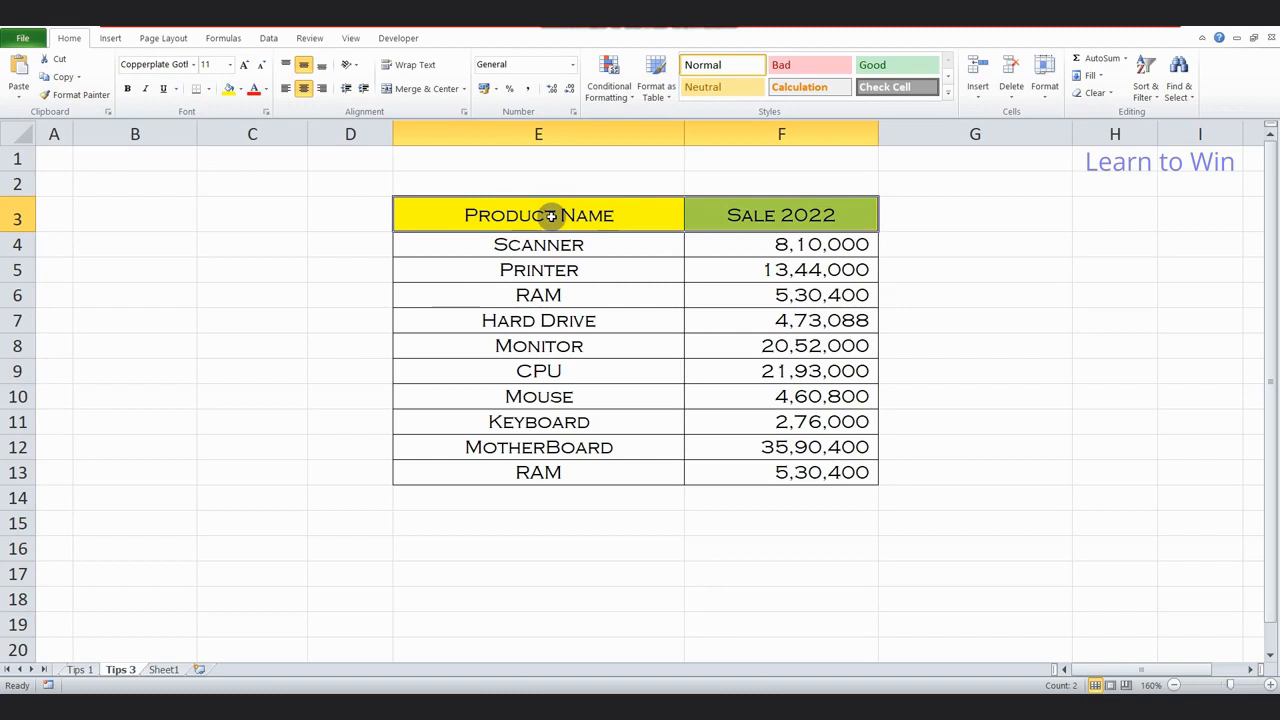
left_click(194, 66)
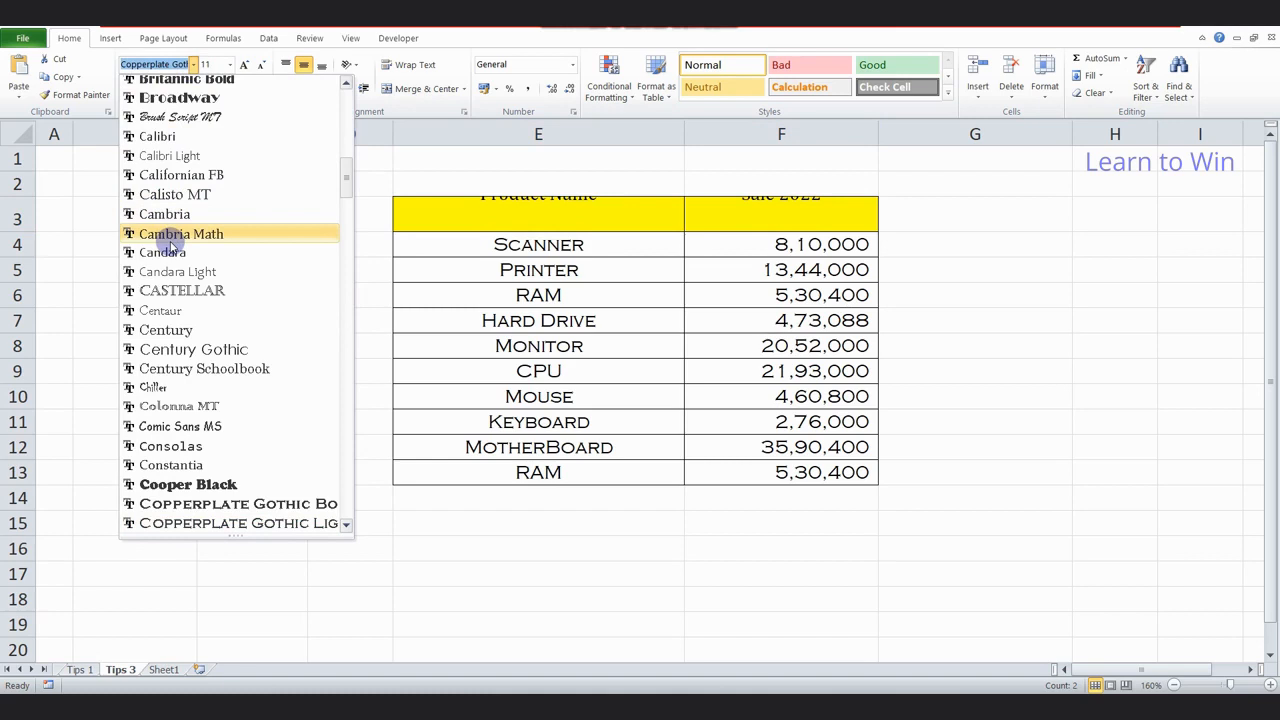
left_click(176, 292)
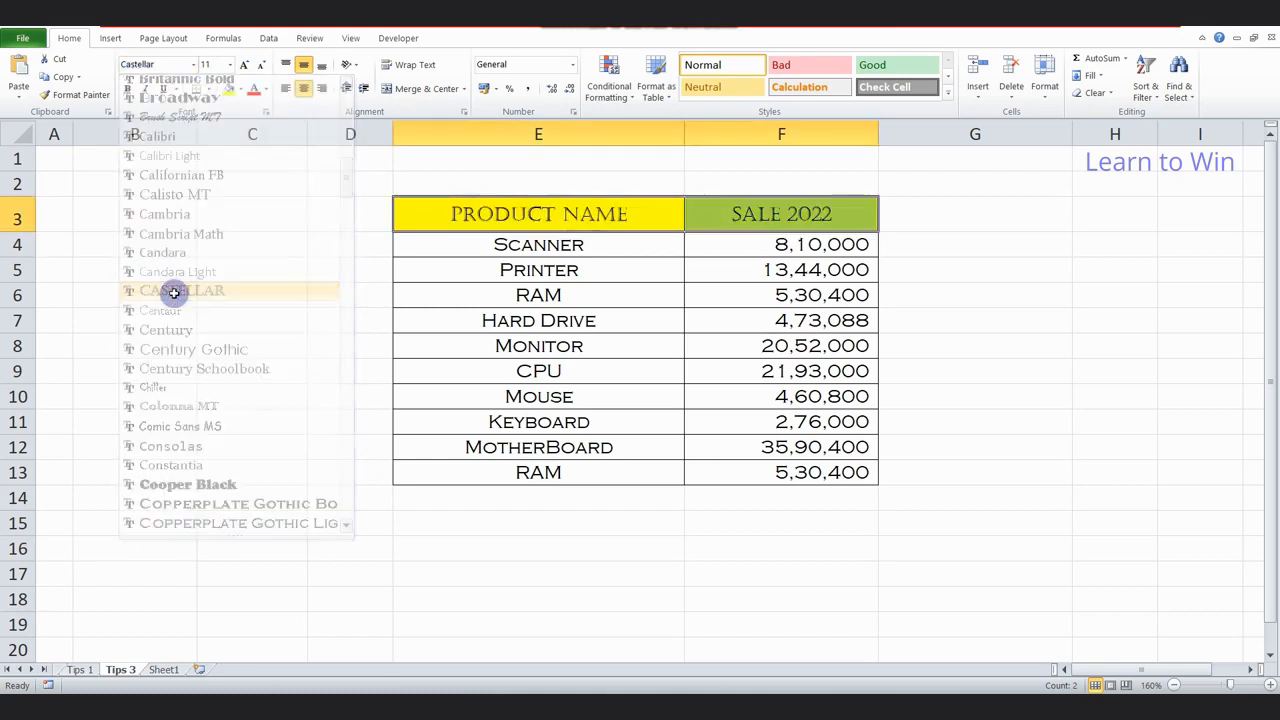
Preview the available font sizes on the header cells E3:F3 without applying one
left_click(600, 288)
left_click(525, 206)
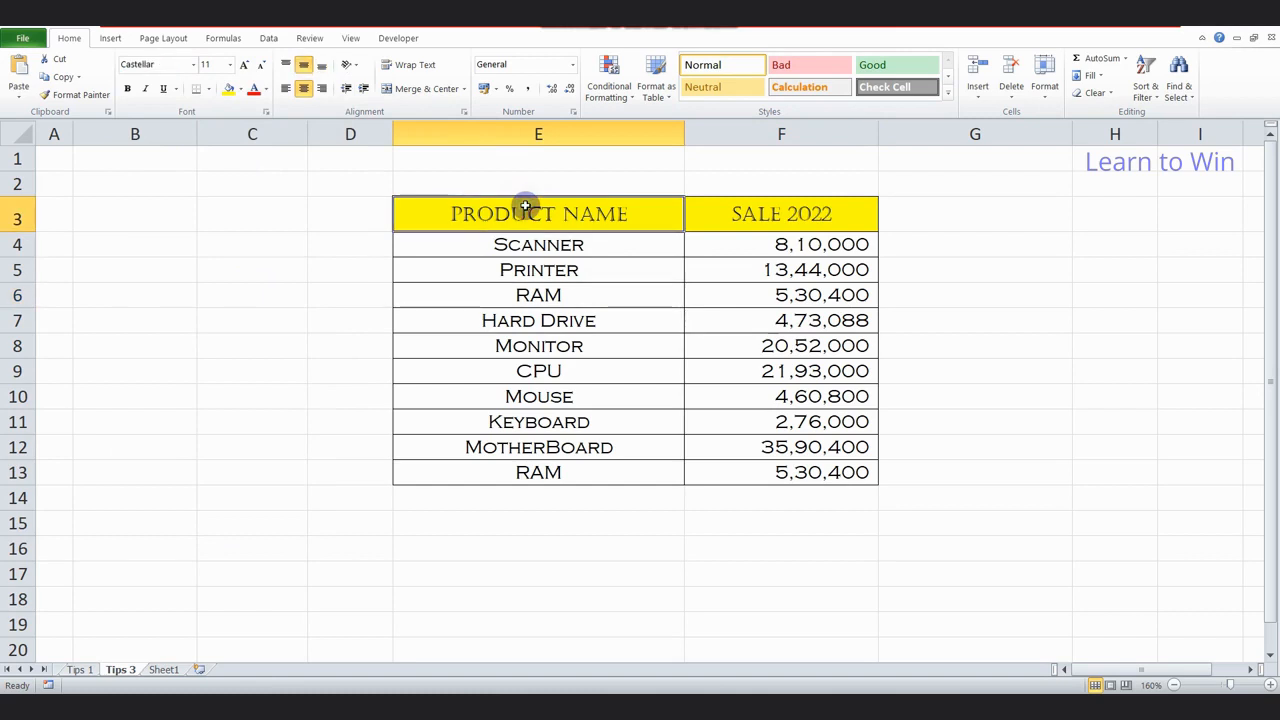
key("shift+Right")
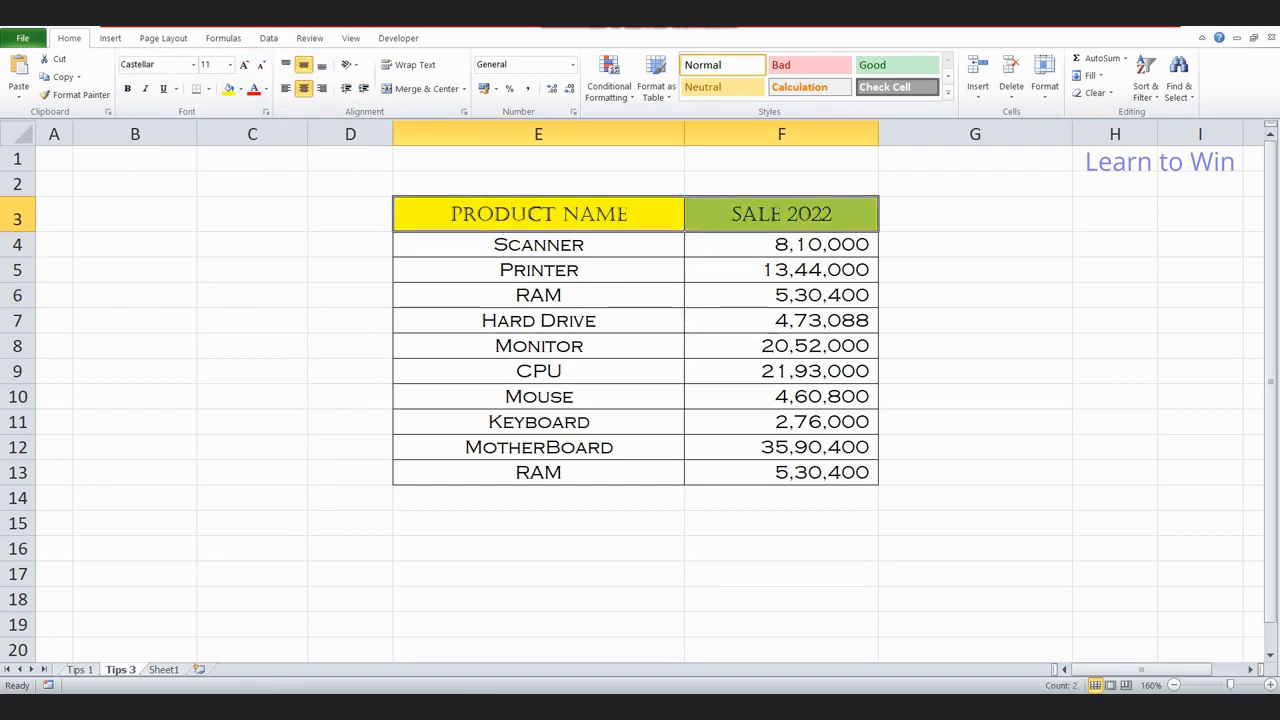
key("alt+Tab")
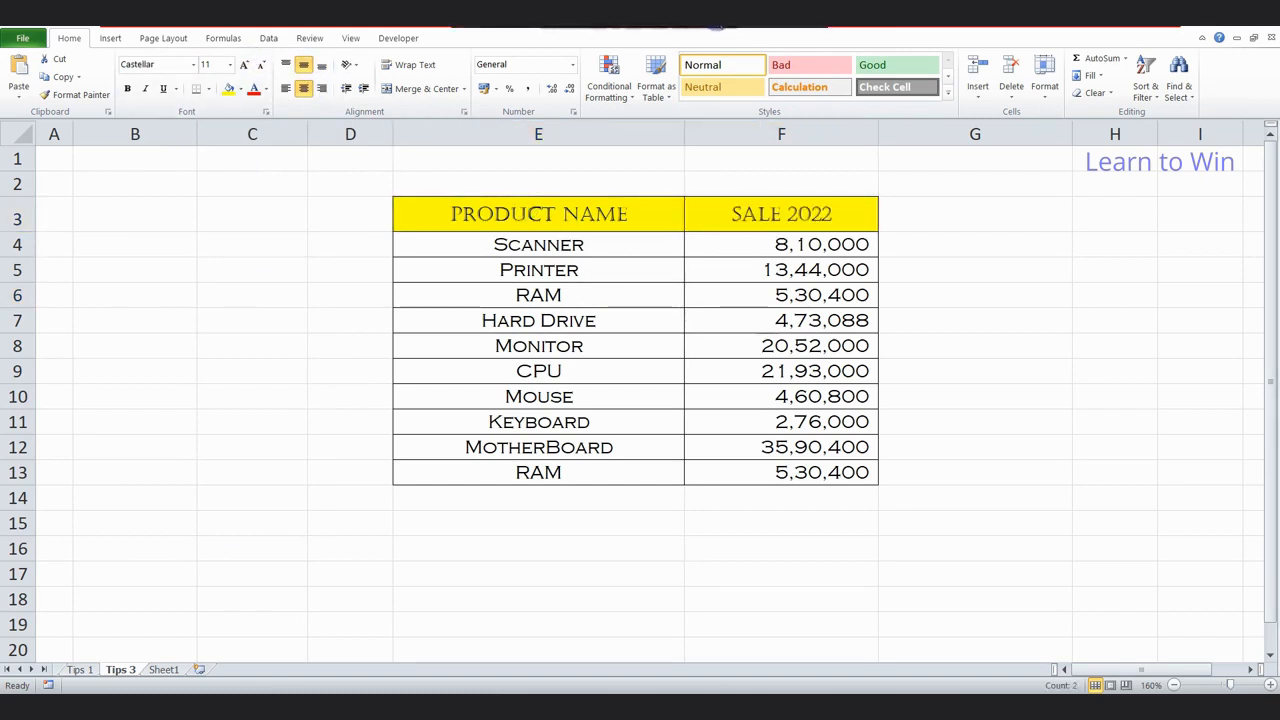
left_click(717, 18)
left_click(230, 66)
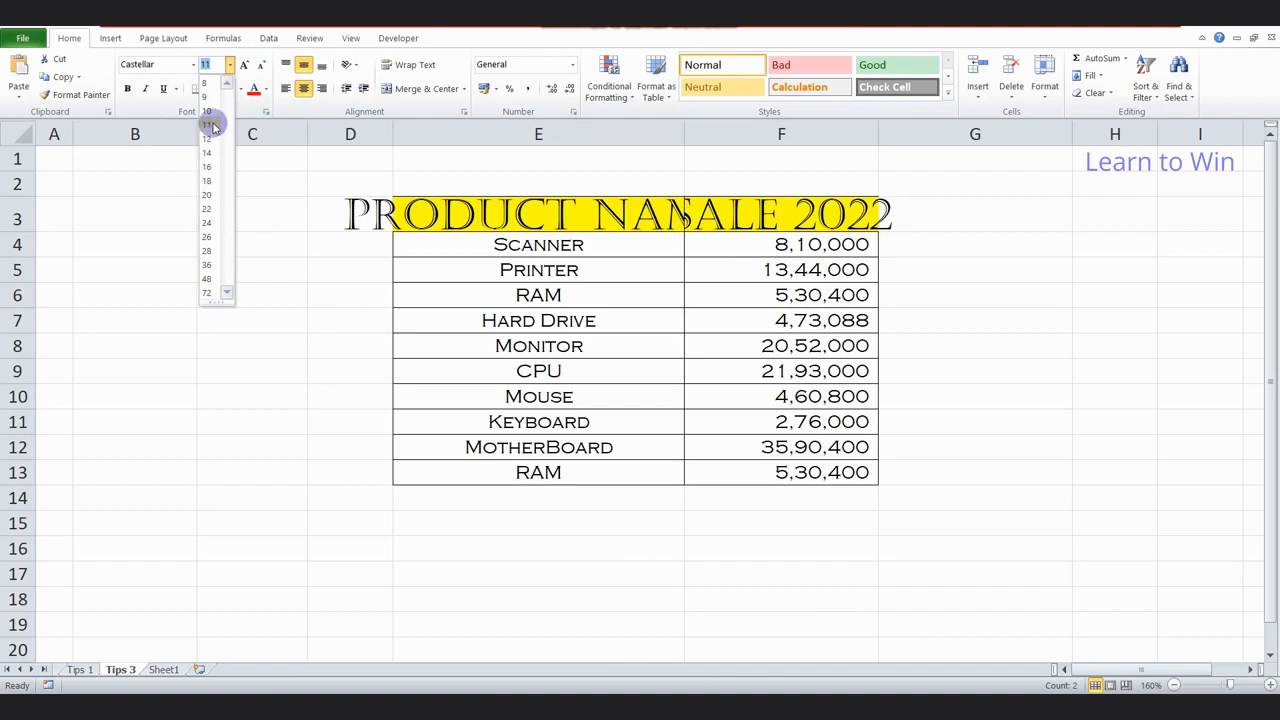
left_click(292, 206)
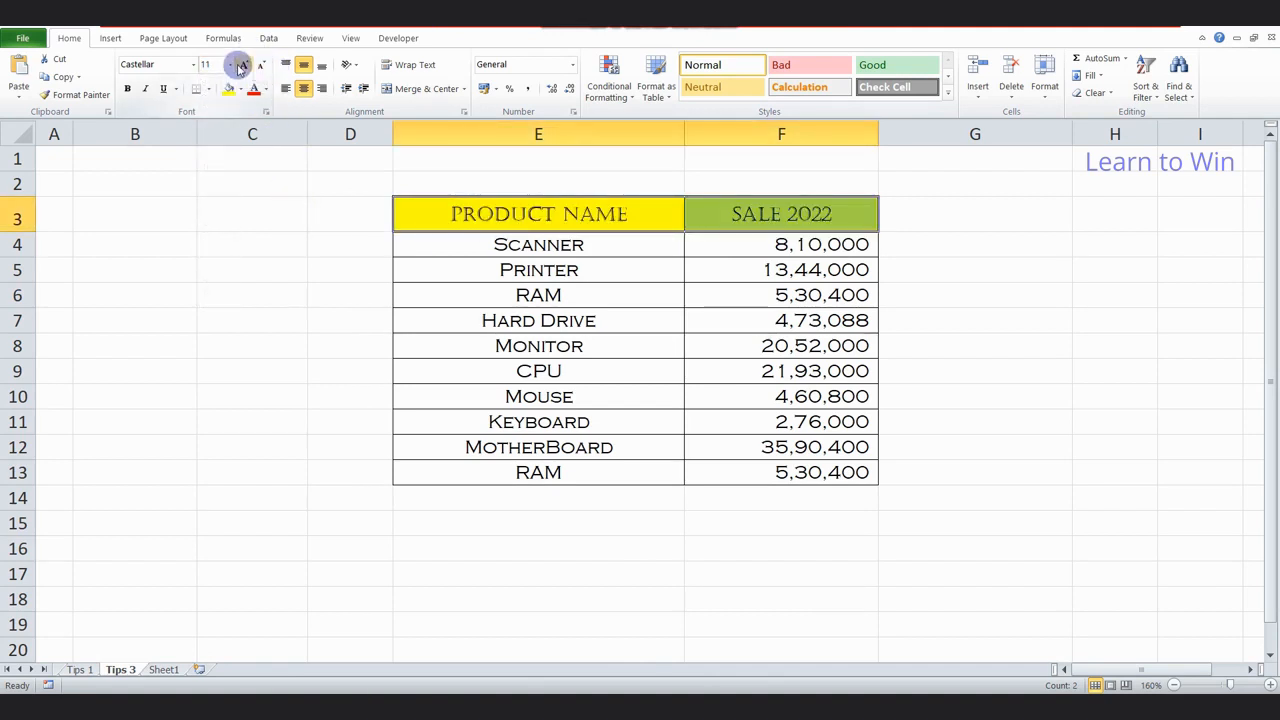
Grow and shrink the header text stepwise, ending at font size 14
left_click(247, 66)
left_click(247, 66)
left_click(247, 66)
left_click(263, 67)
left_click(263, 67)
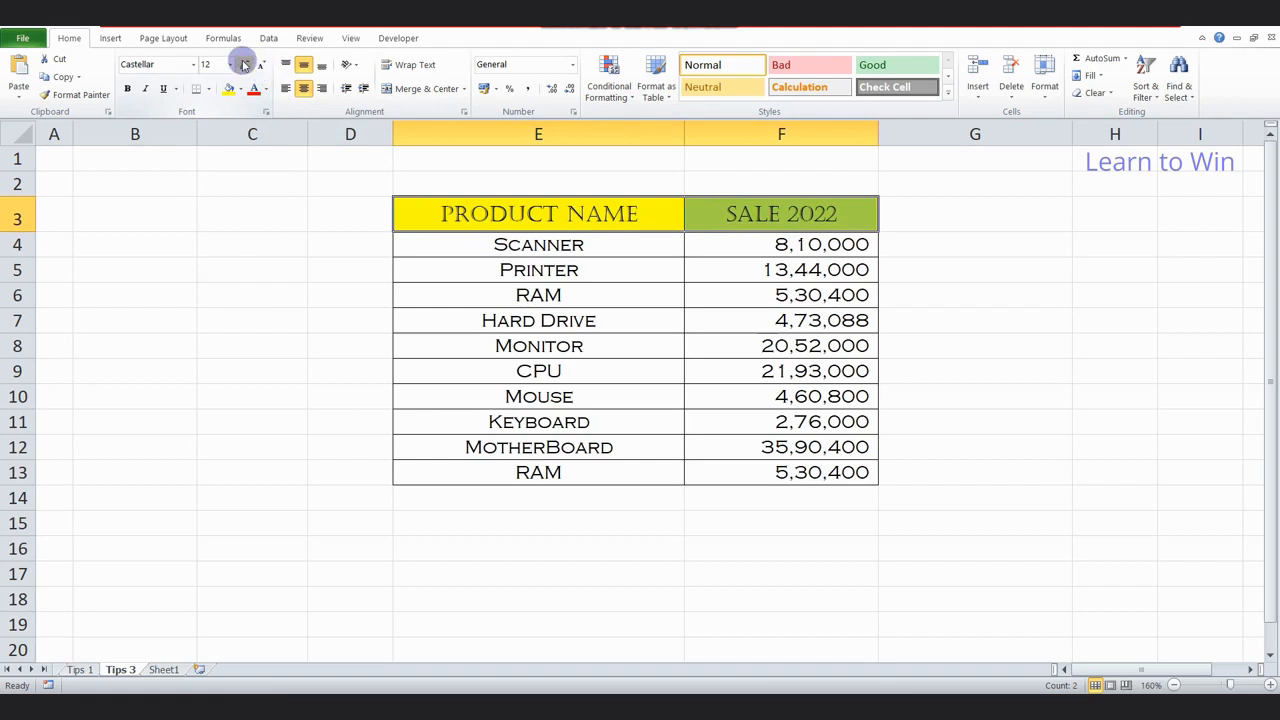
left_click(244, 65)
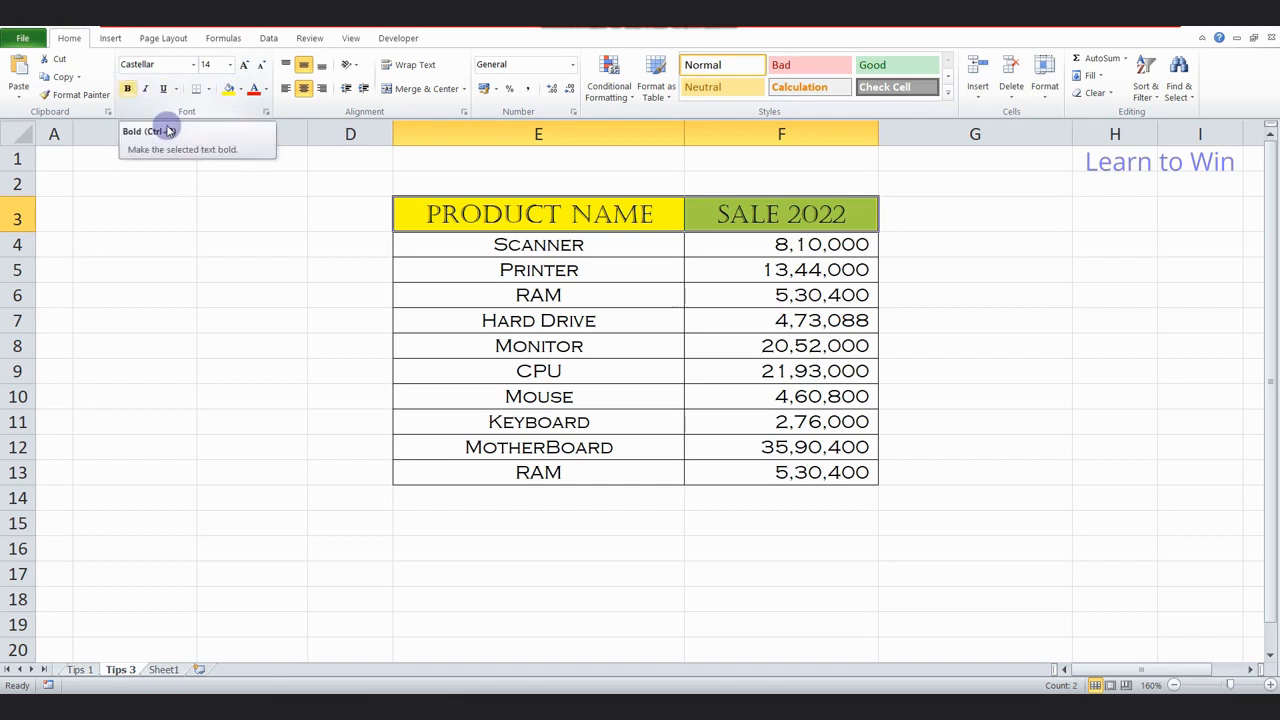
Make both header cells, Product Name and Sale 2022, bold
left_click(562, 249)
left_click(535, 220)
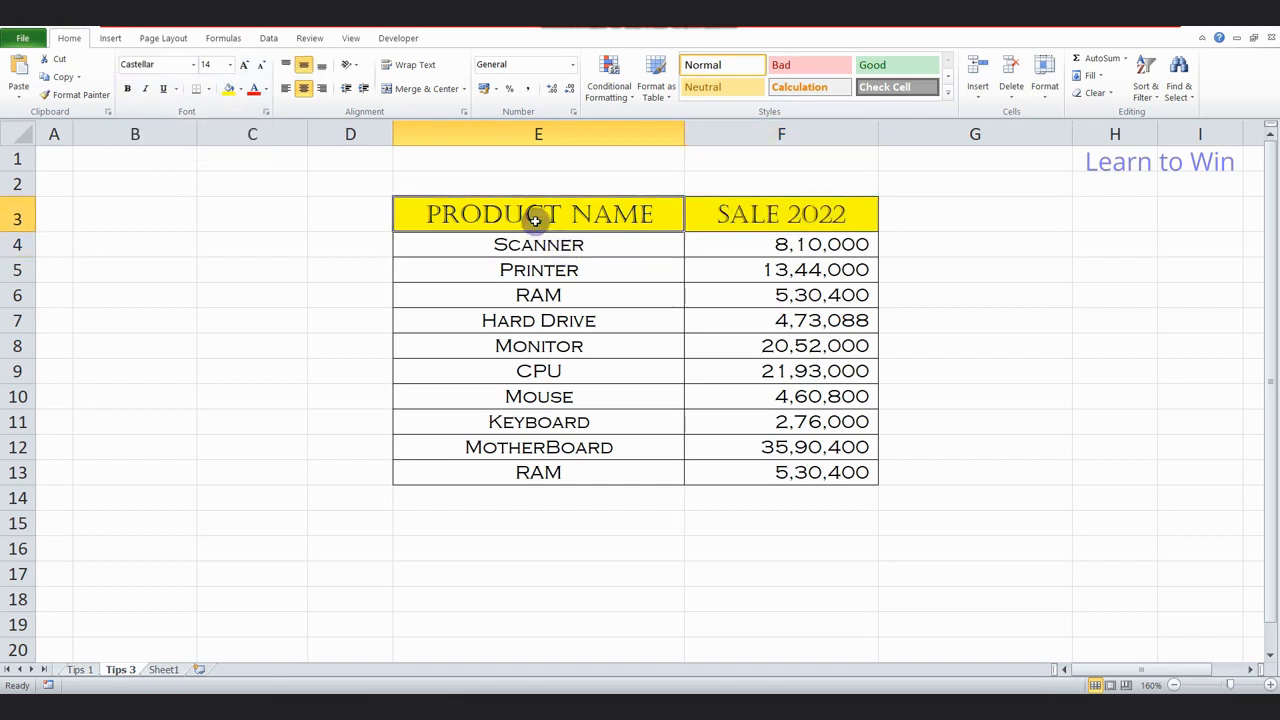
left_click(126, 90)
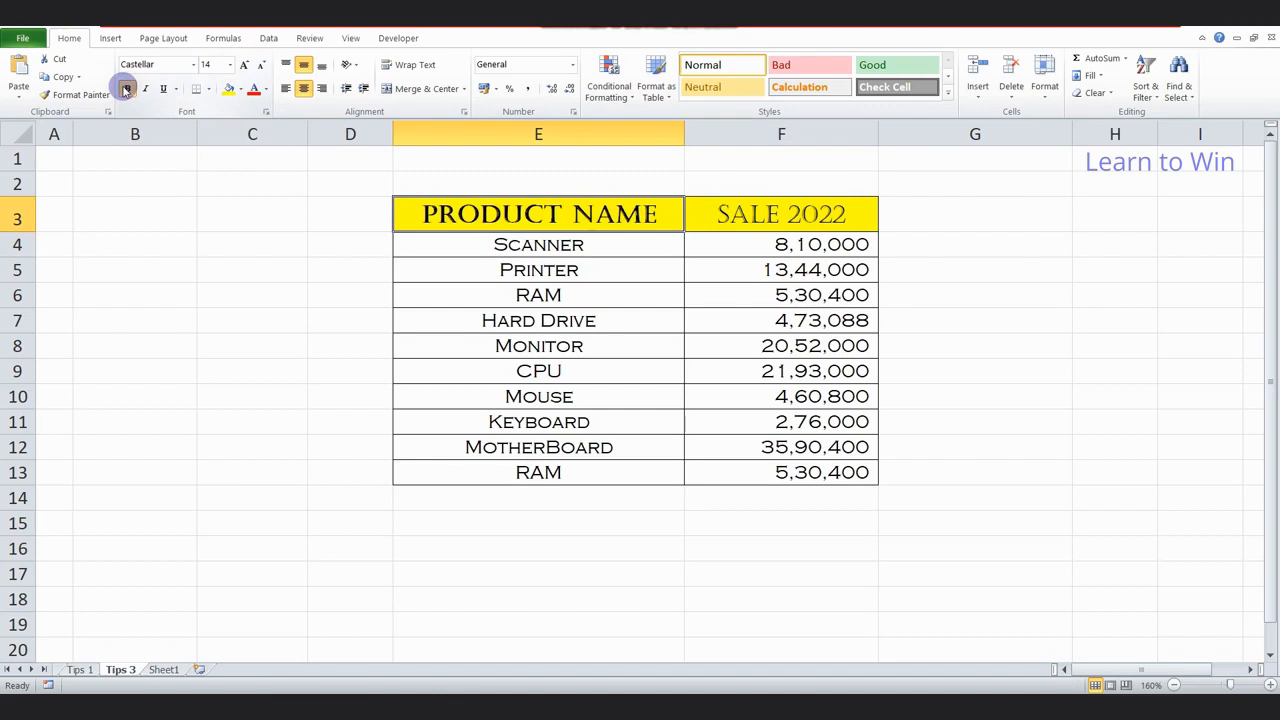
key("shift+Right")
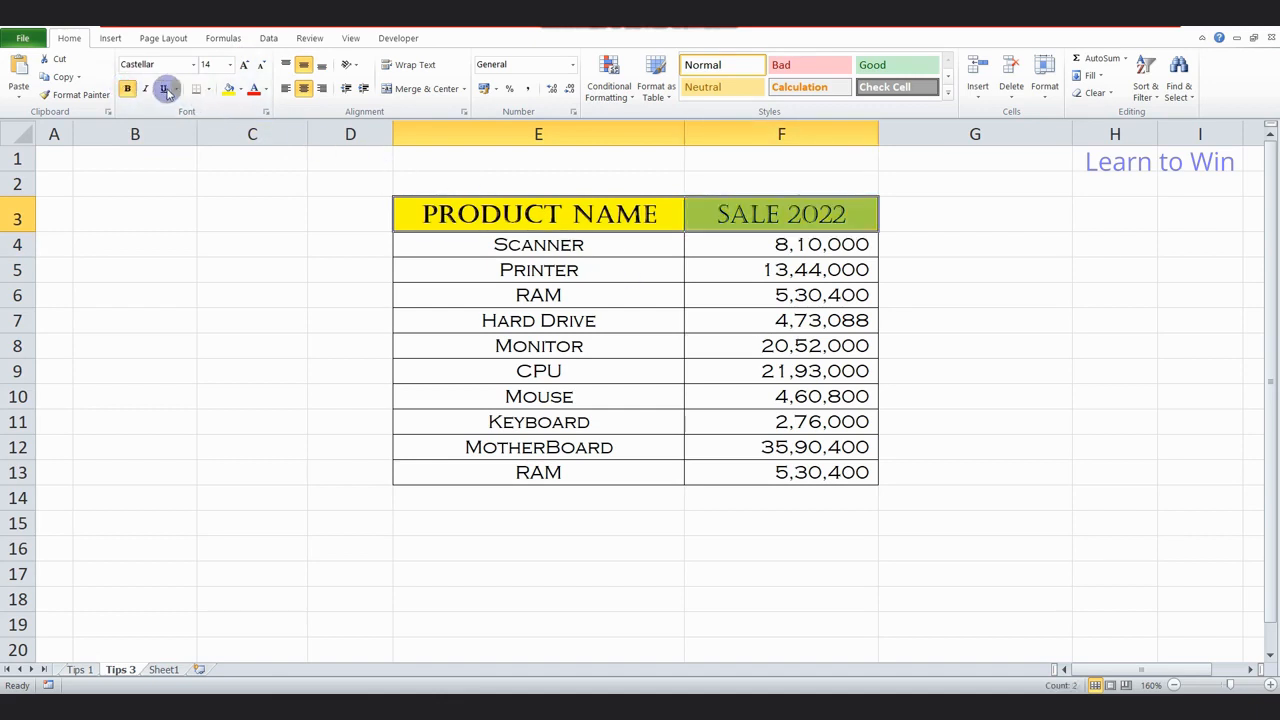
left_click(128, 90)
left_click(129, 90)
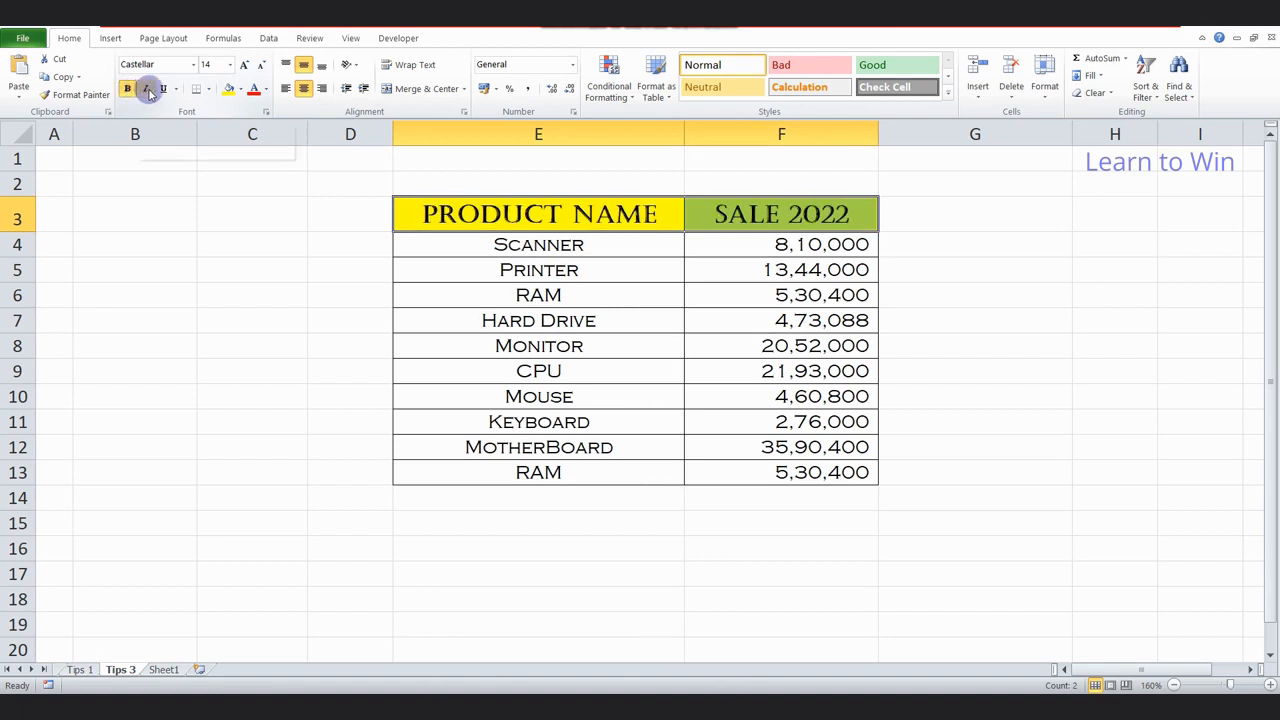
Try italic on the header text and remove it, and switch bold off and on again
left_click(148, 90)
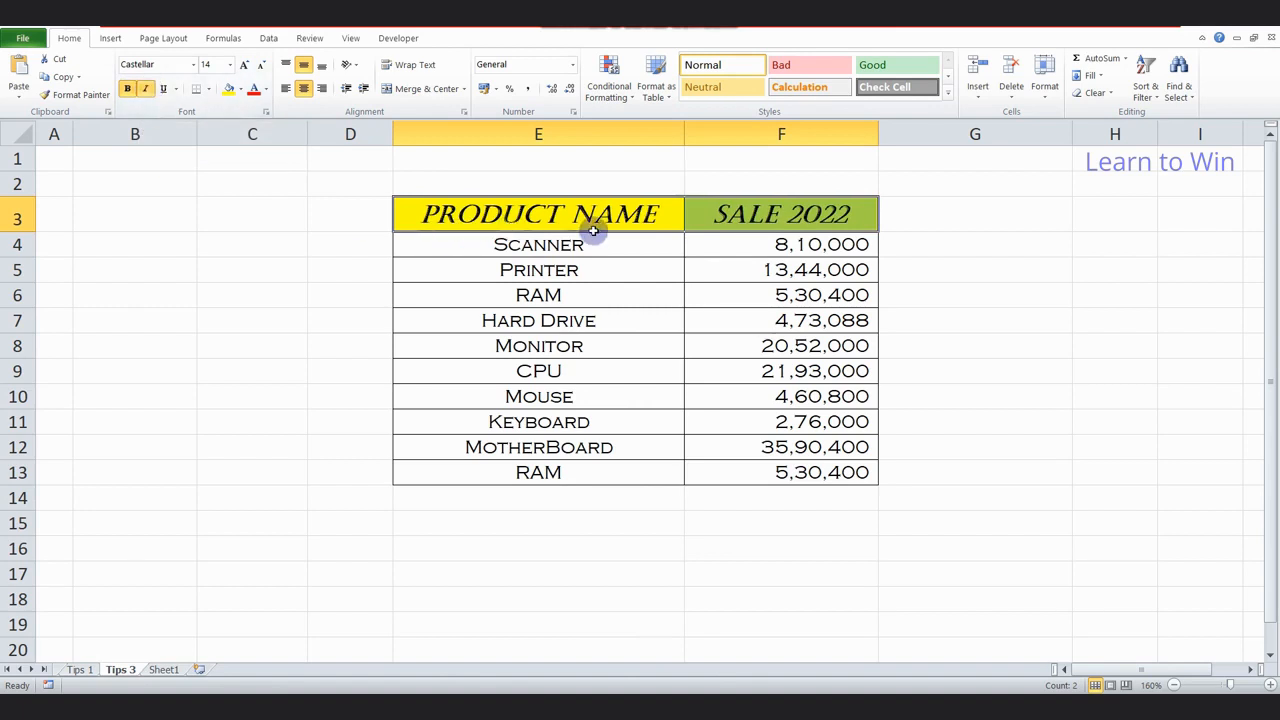
left_click(147, 90)
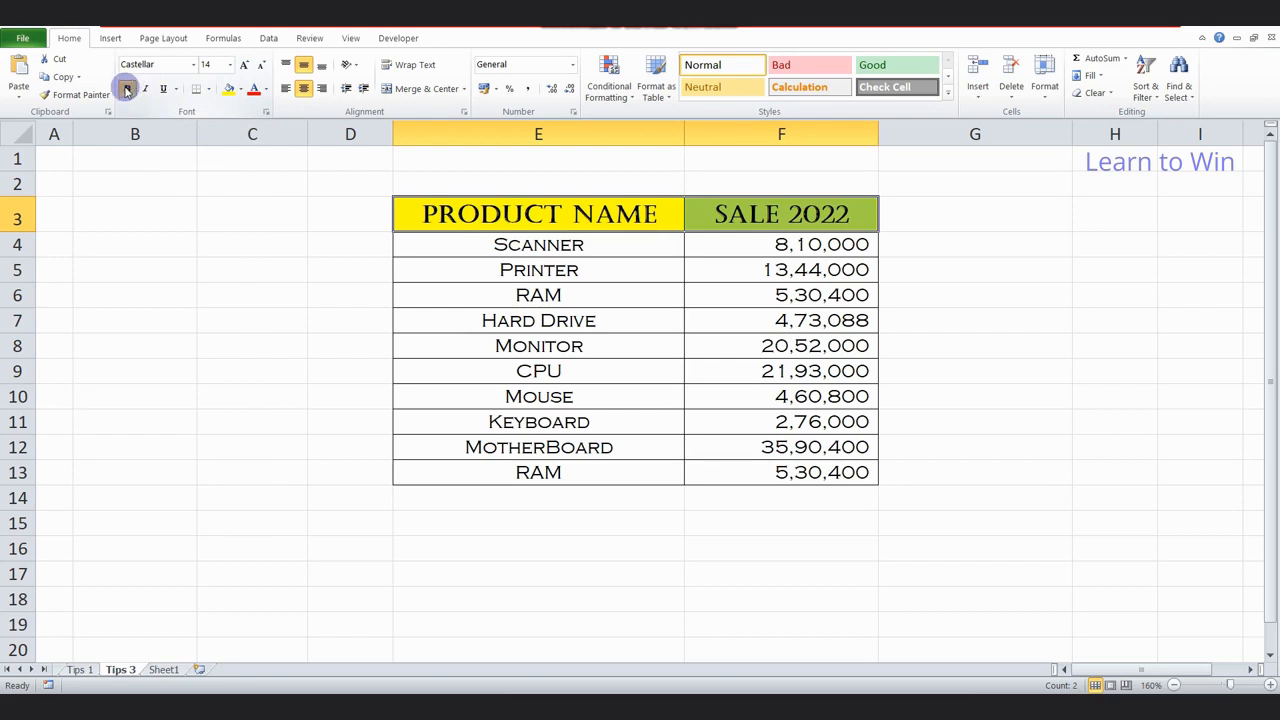
left_click(127, 90)
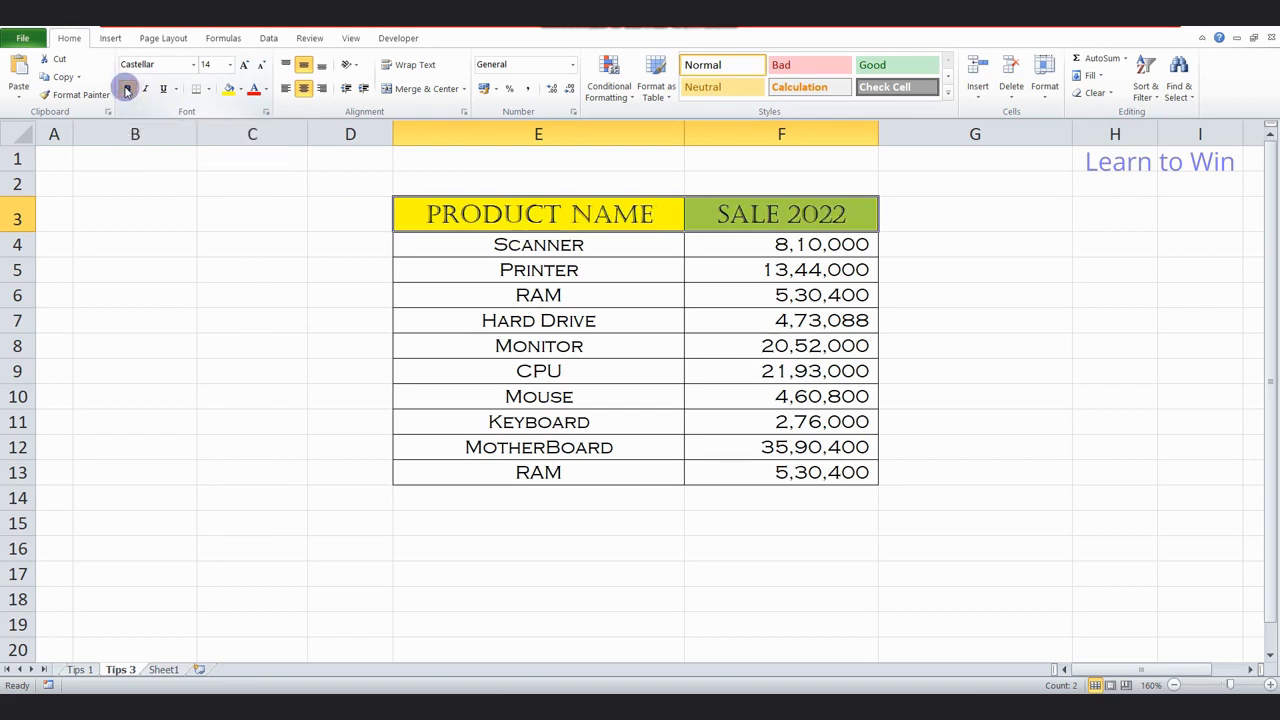
left_click(127, 90)
Give the header text a single underline after trying italic and double underline, and remove the italic
left_click(147, 89)
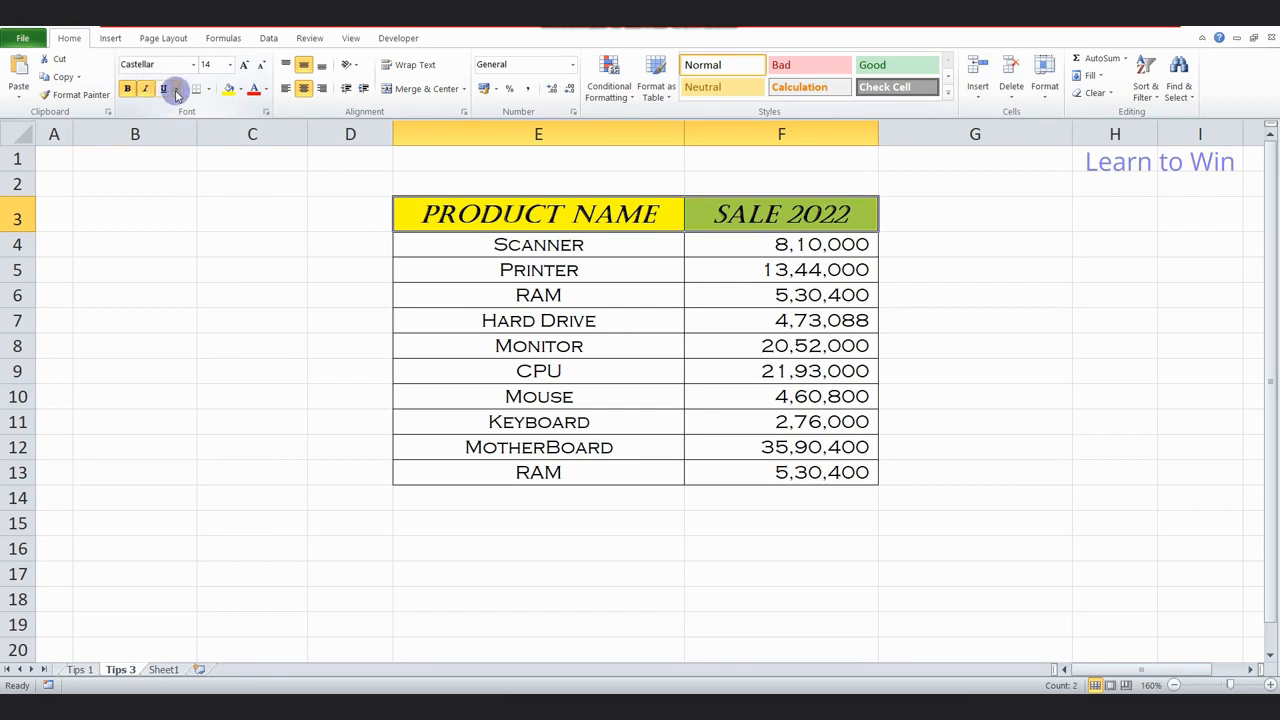
left_click(164, 90)
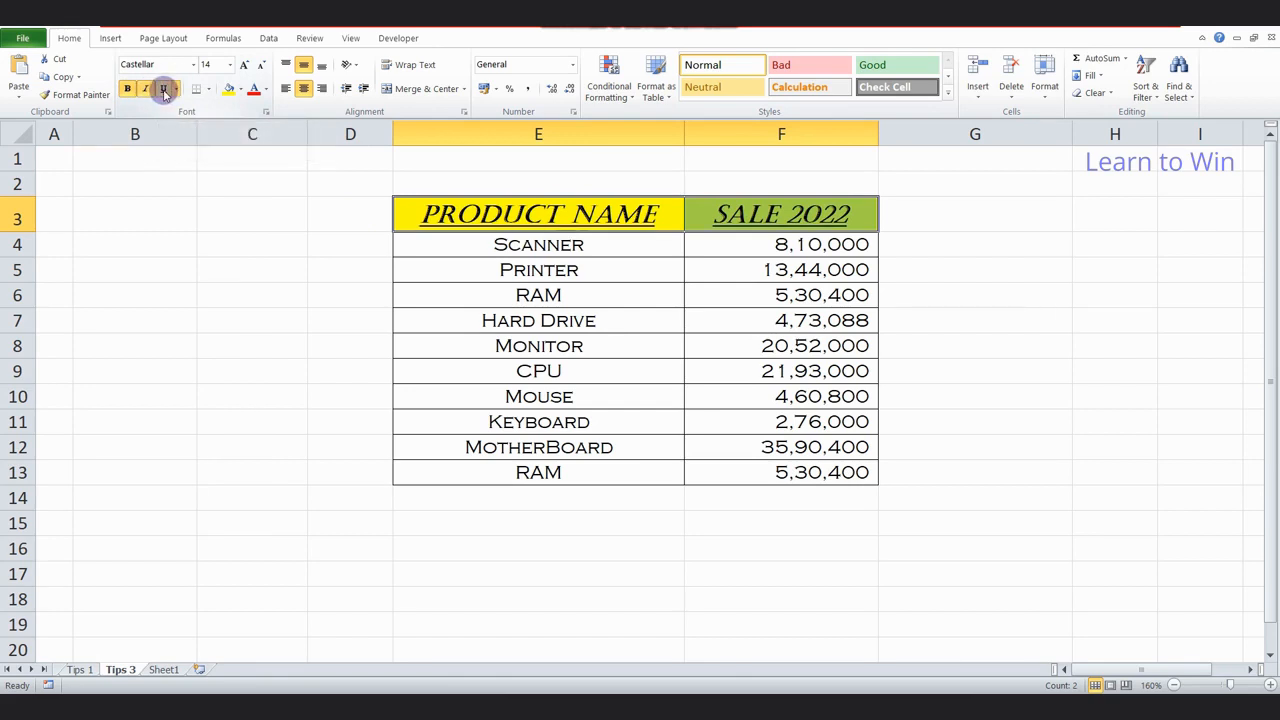
left_click(177, 90)
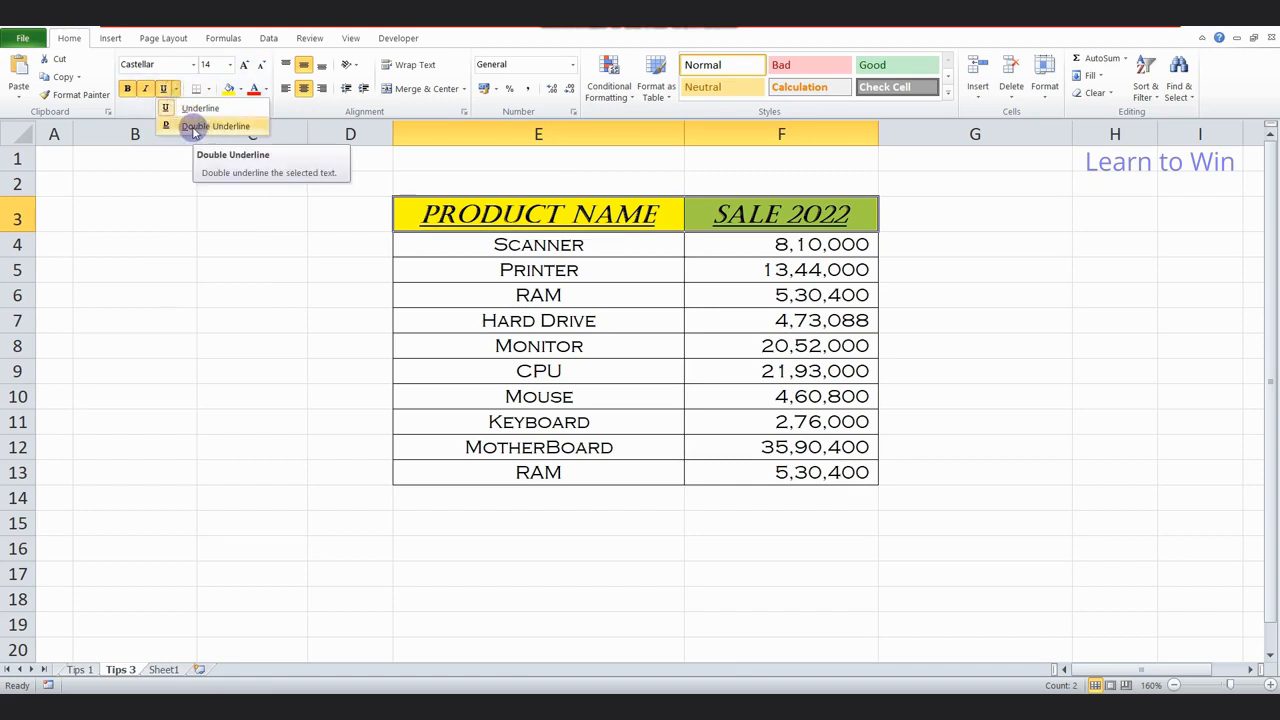
left_click(196, 127)
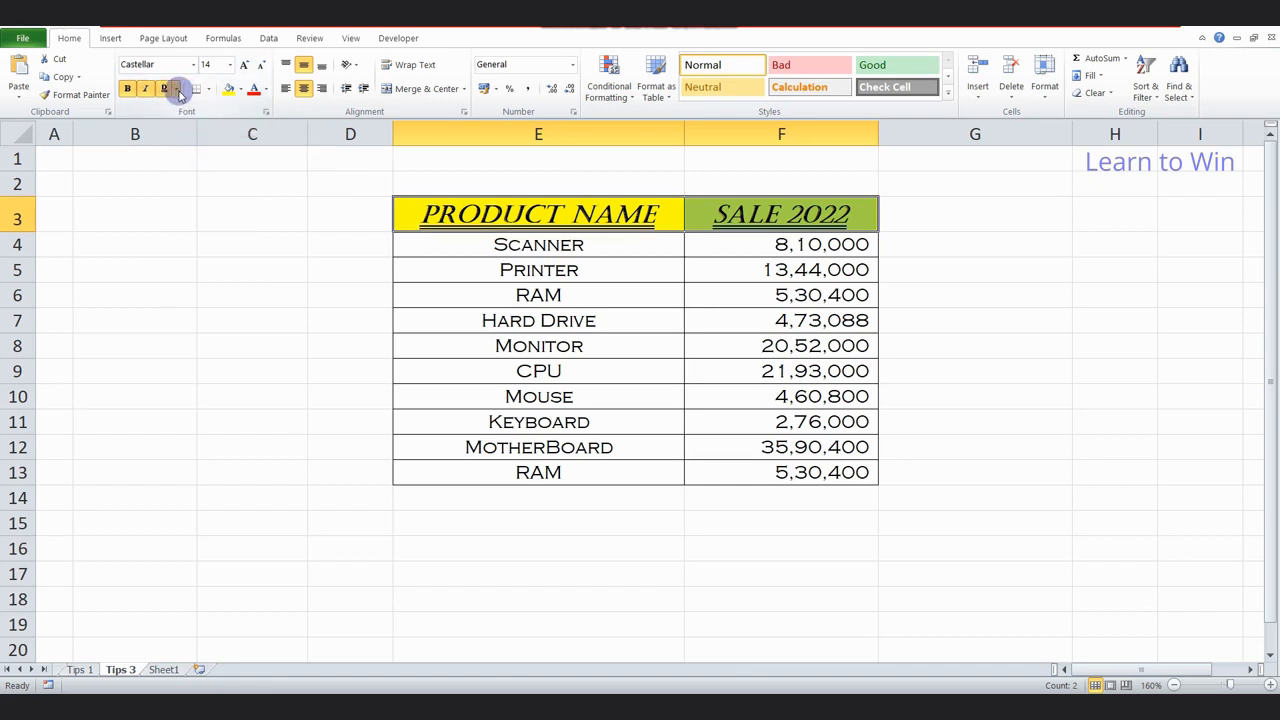
left_click(179, 92)
left_click(184, 109)
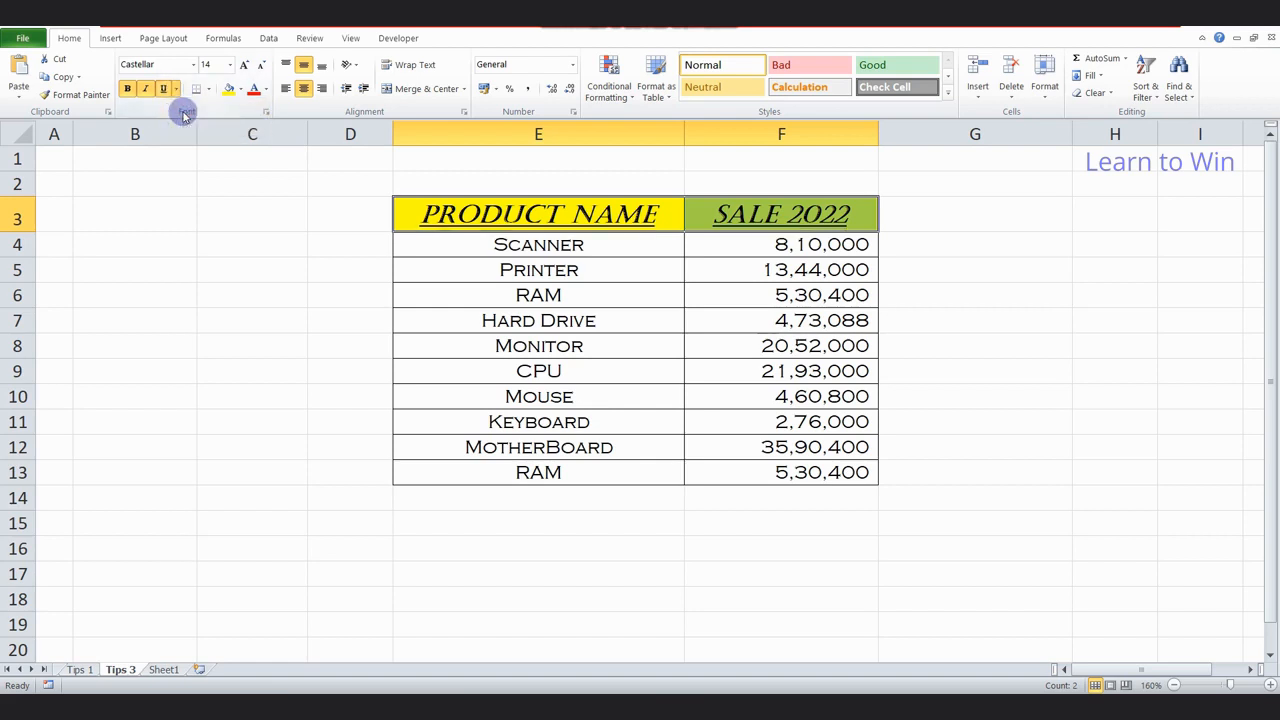
left_click(148, 90)
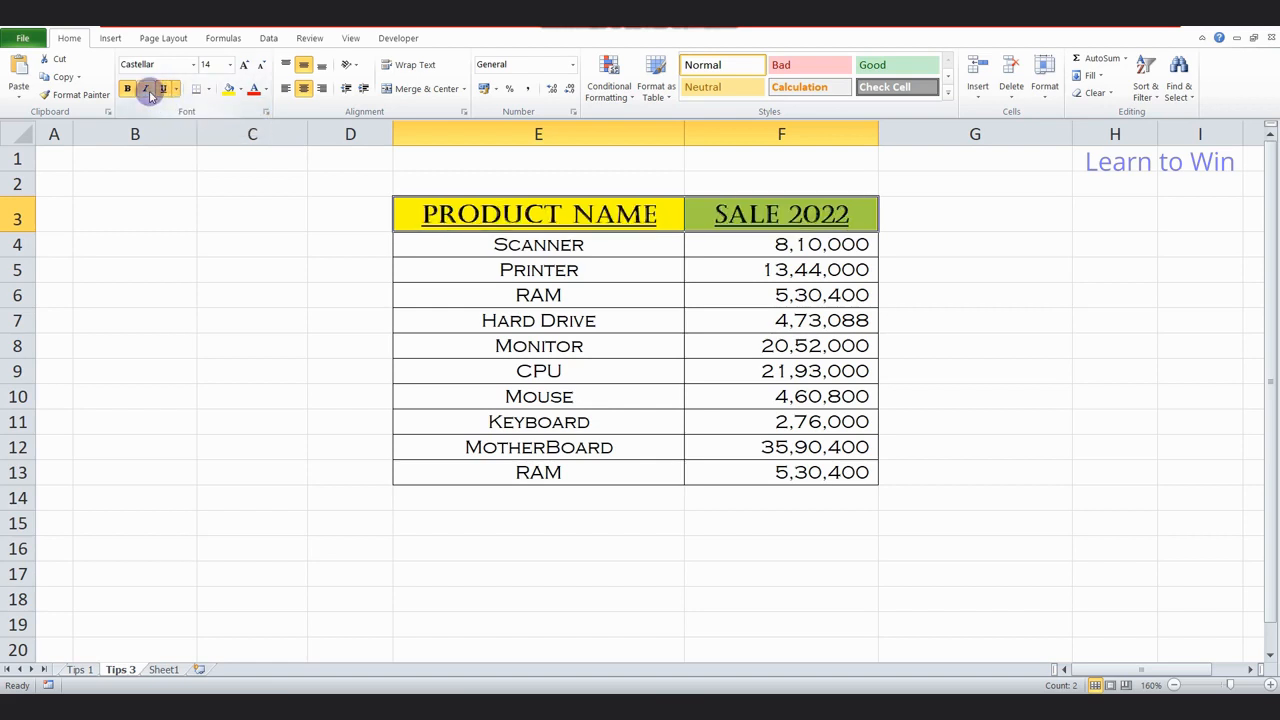
View the border options available for the header cells and close the list
left_click(207, 90)
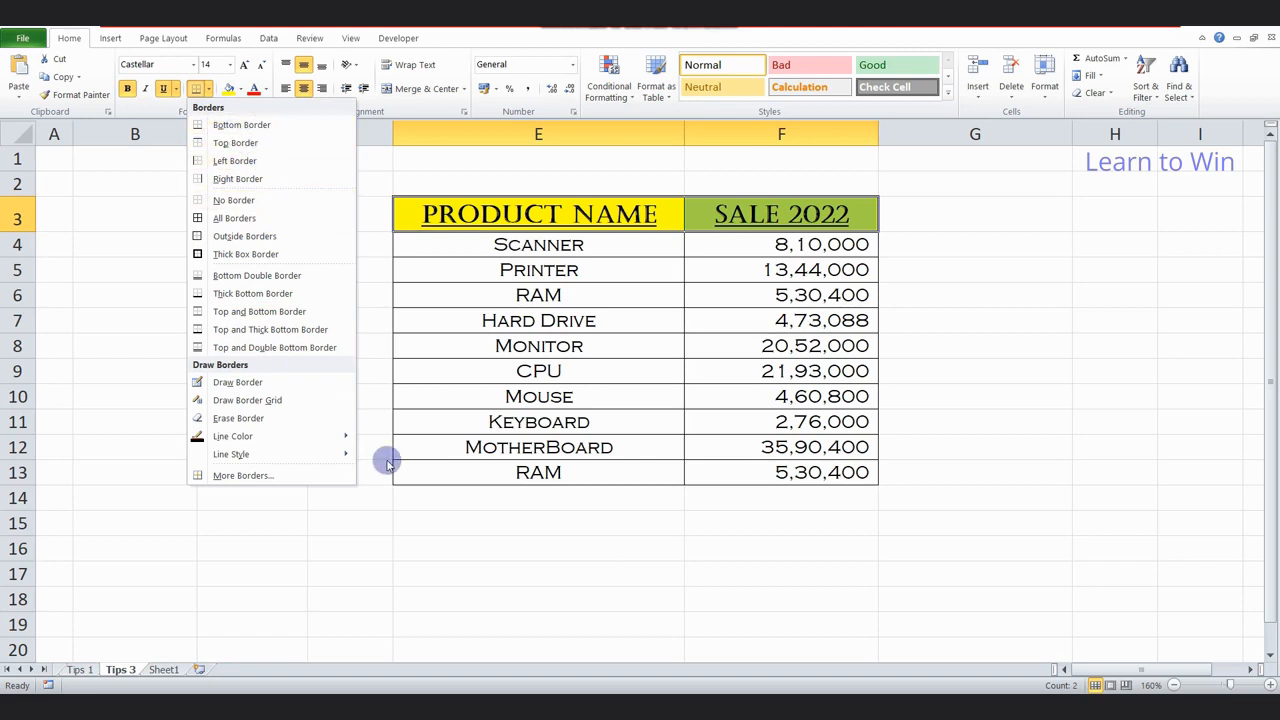
left_click(559, 389)
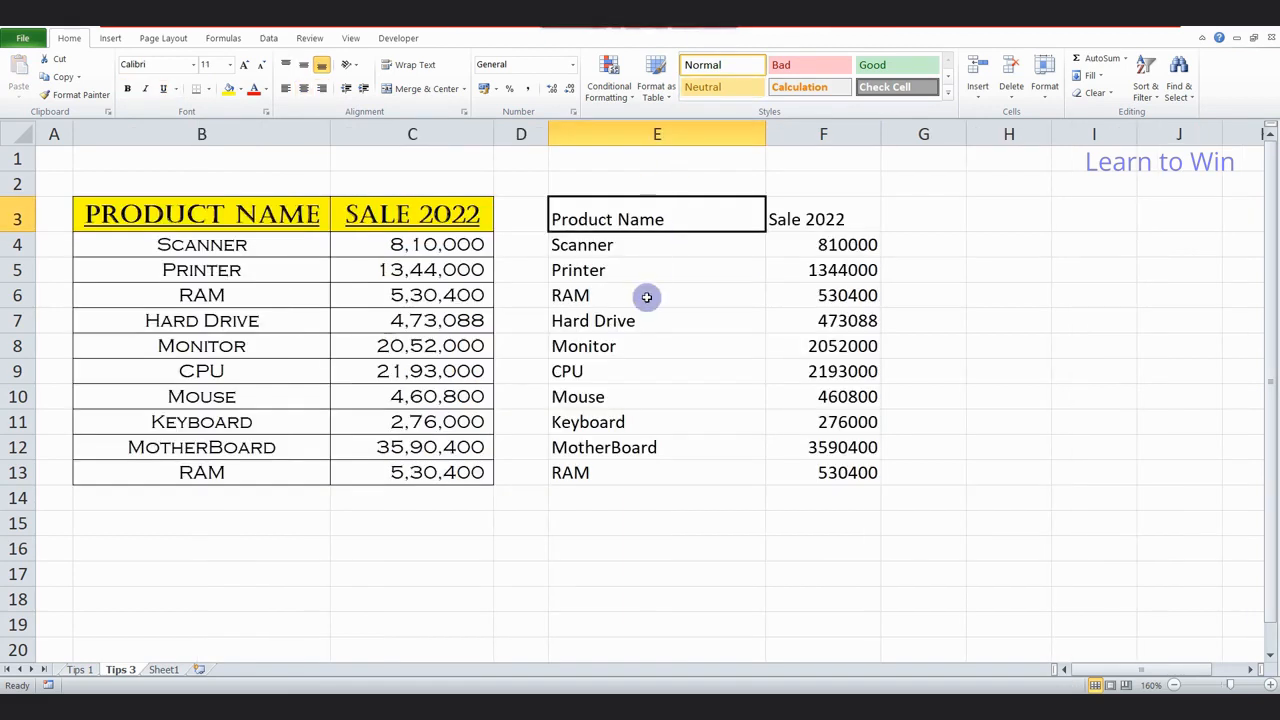
left_click(646, 295)
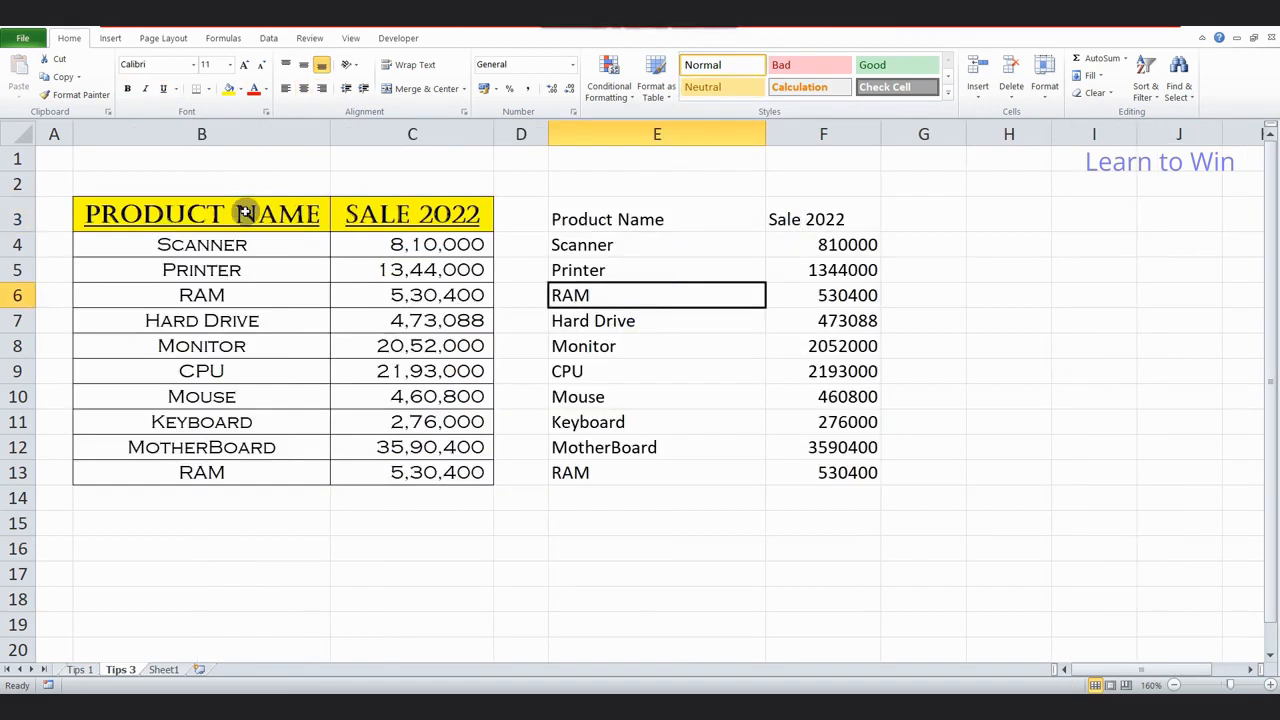
left_click(622, 218)
left_click_drag(622, 218, 811, 219)
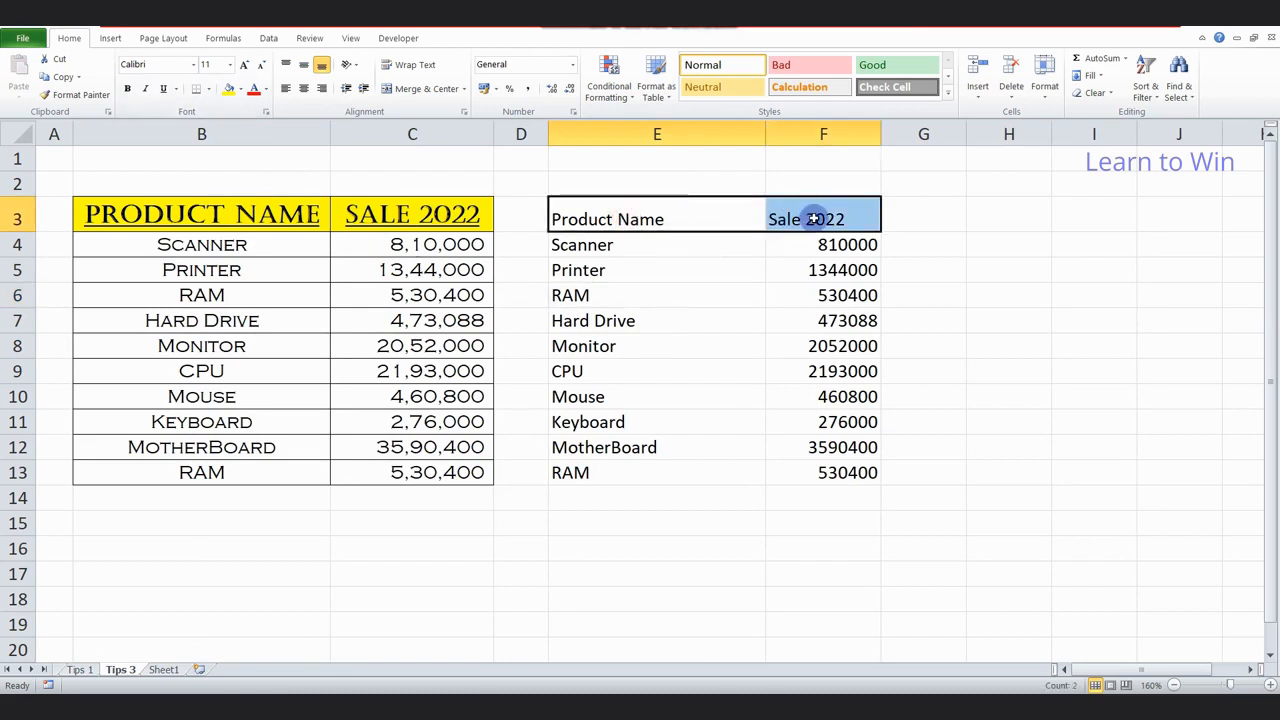
left_click(580, 213)
left_click(663, 290)
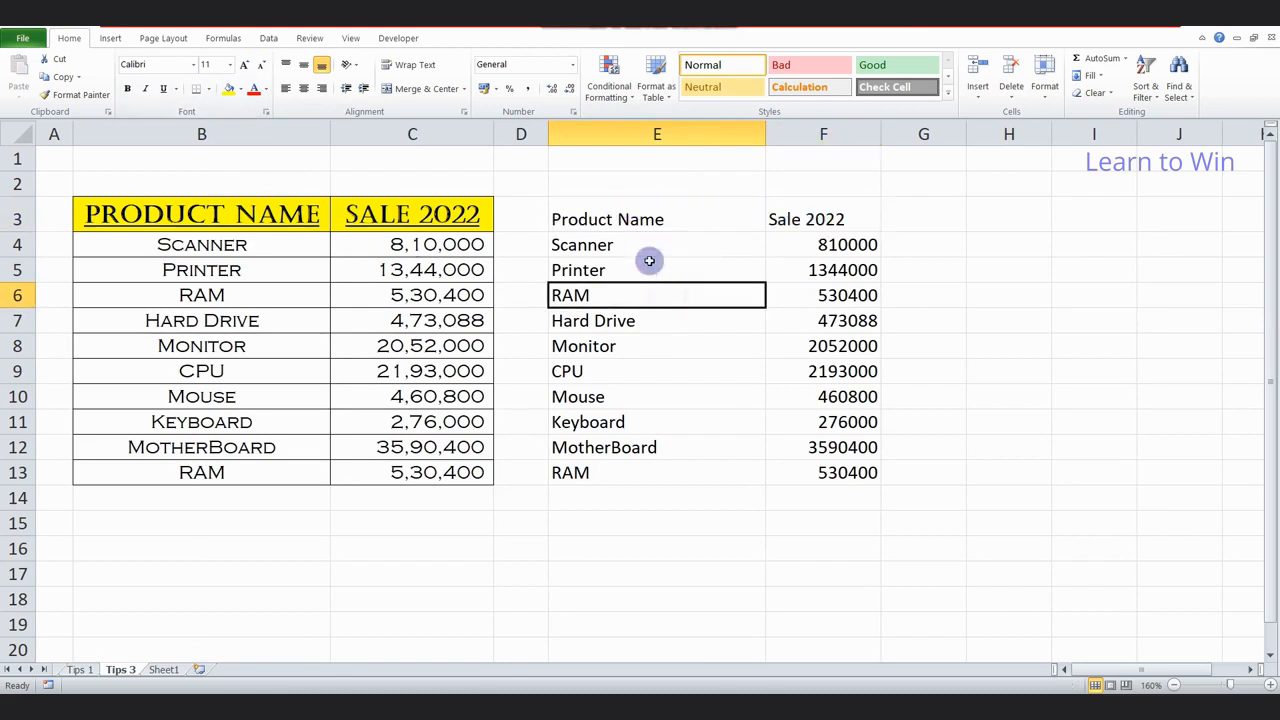
left_click(605, 217)
left_click(801, 234)
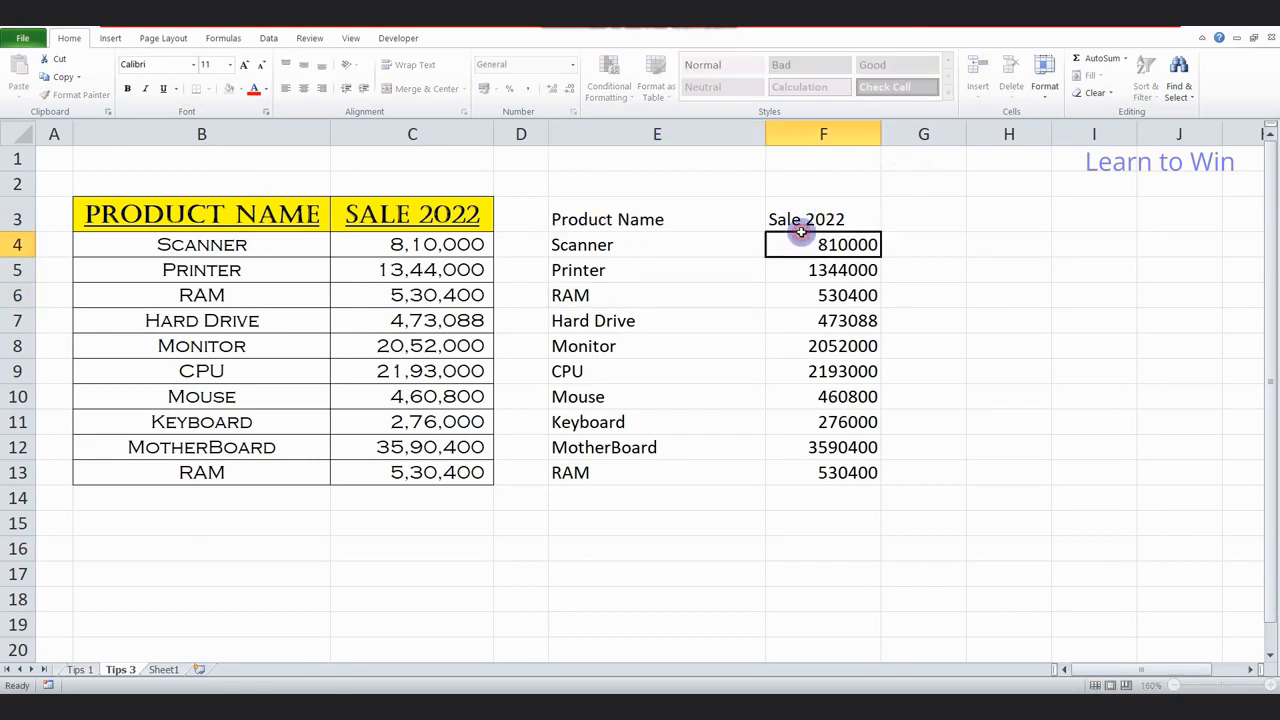
Apply Outside Borders to the Product Name and Sale 2022 header cells, E3:F3
left_click_drag(680, 223, 790, 222)
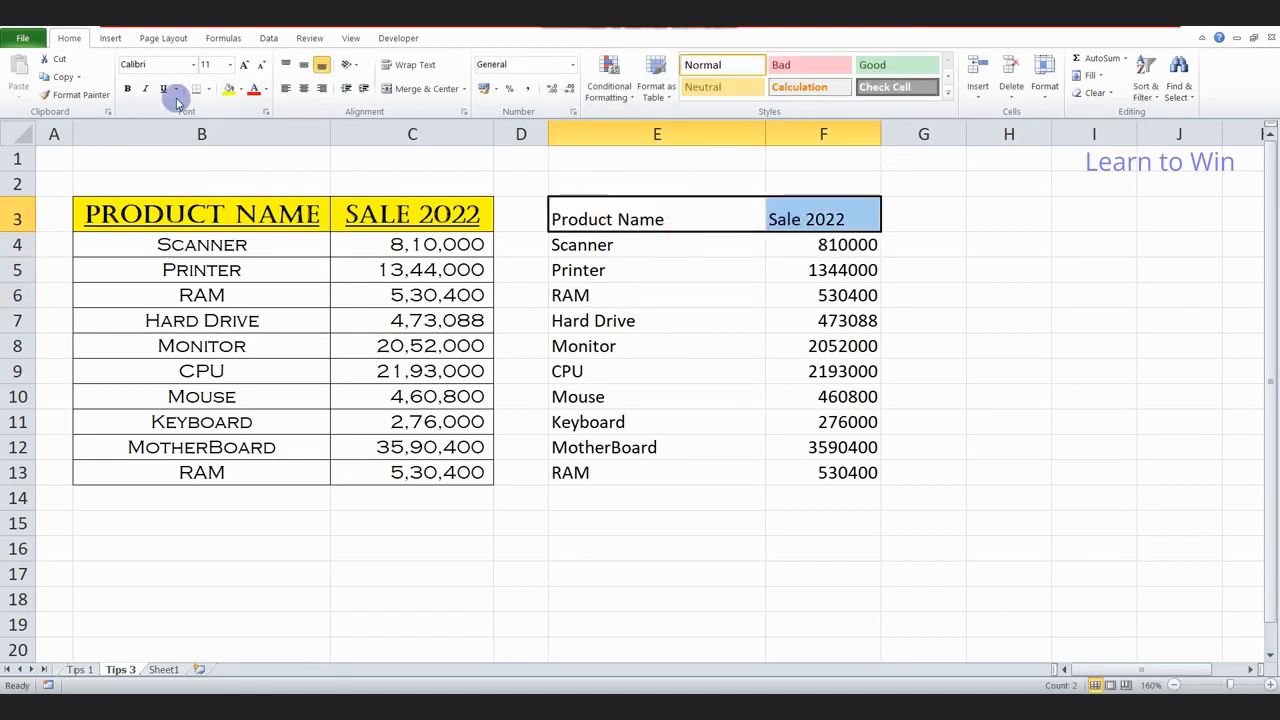
left_click(207, 89)
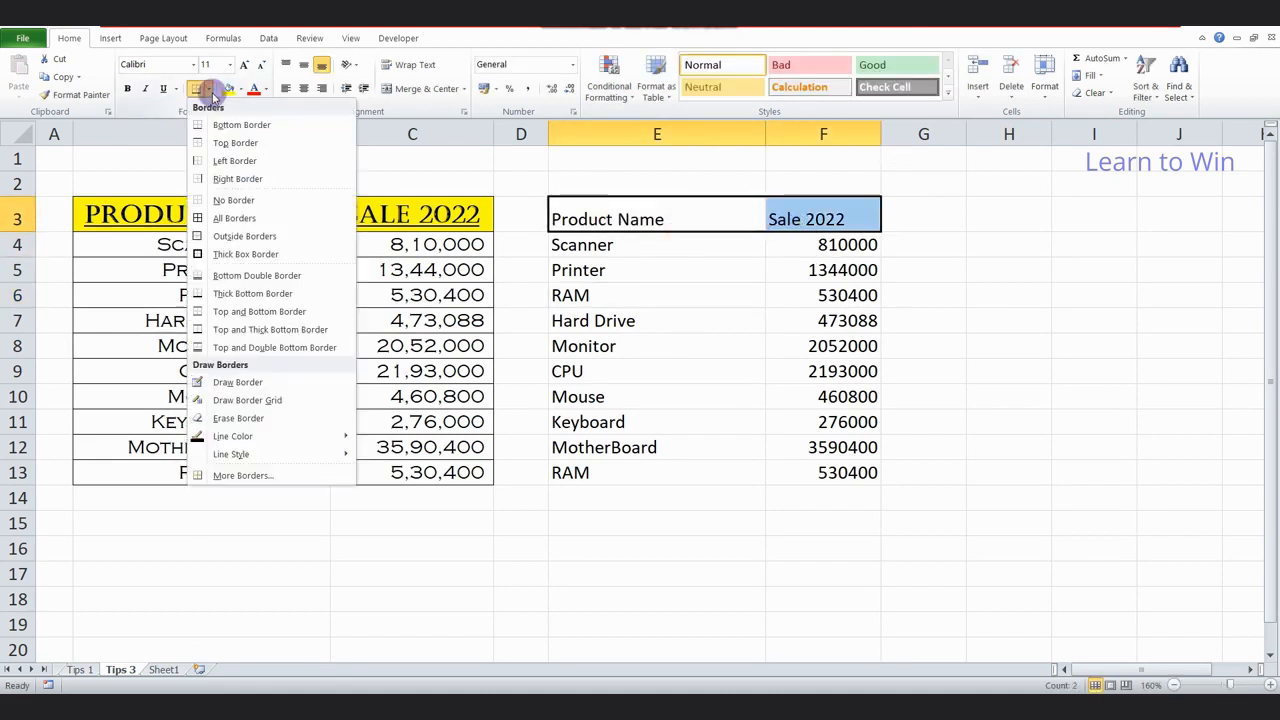
left_click(248, 241)
left_click(760, 254)
Apply a Bottom Border to the header cells E3:F3
left_click_drag(620, 222, 820, 220)
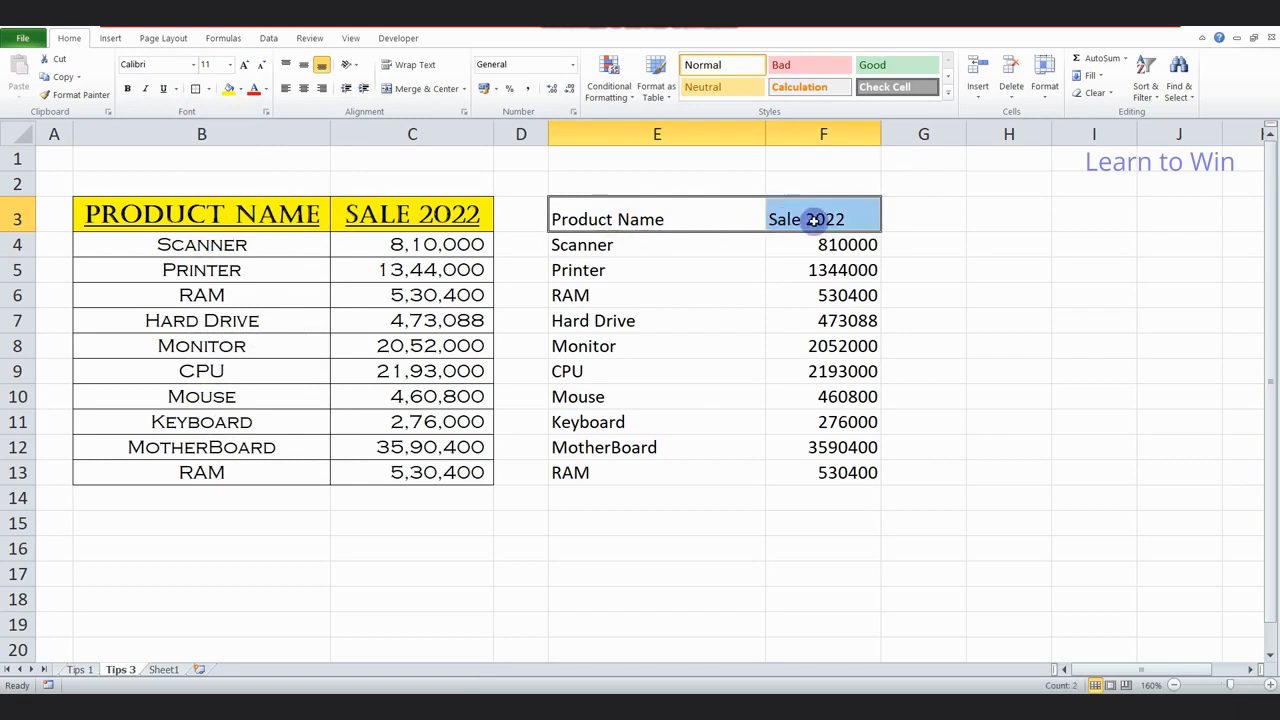
left_click(208, 90)
left_click(230, 127)
left_click(674, 398)
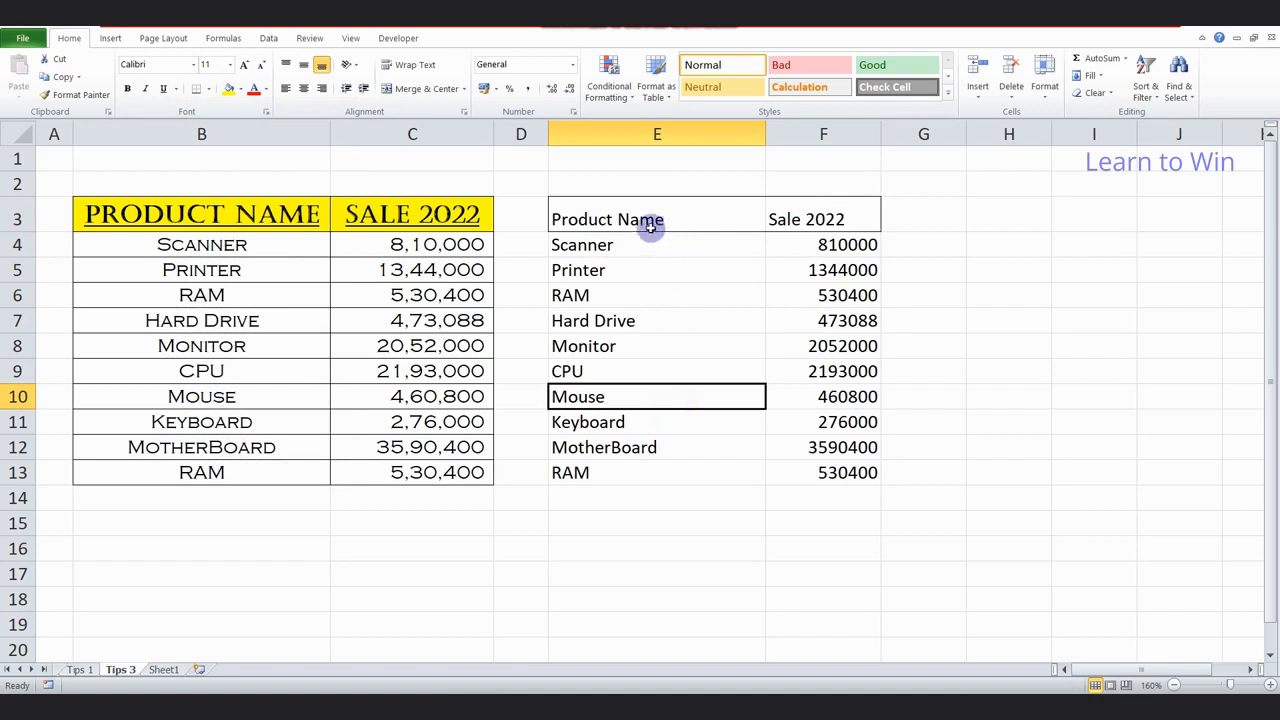
Apply a Bottom Border to the Printer row, E5:F5
left_click(620, 243)
left_click(612, 271)
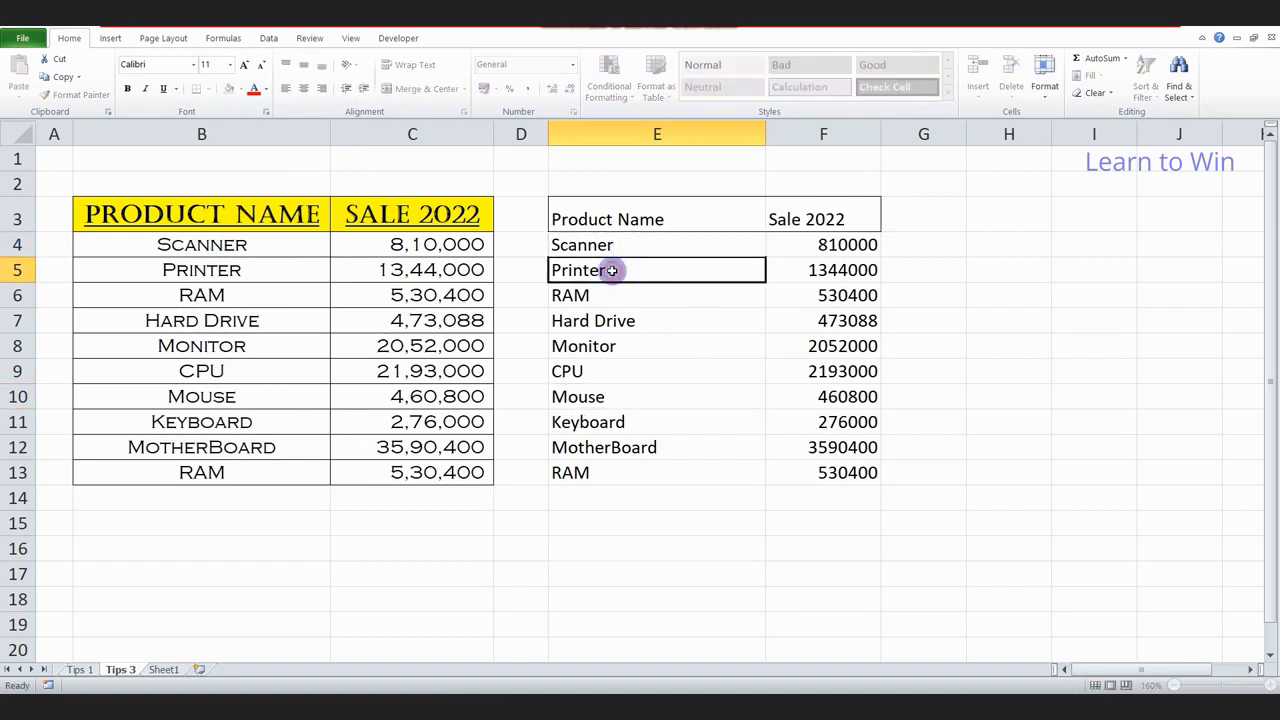
key("shift+Right")
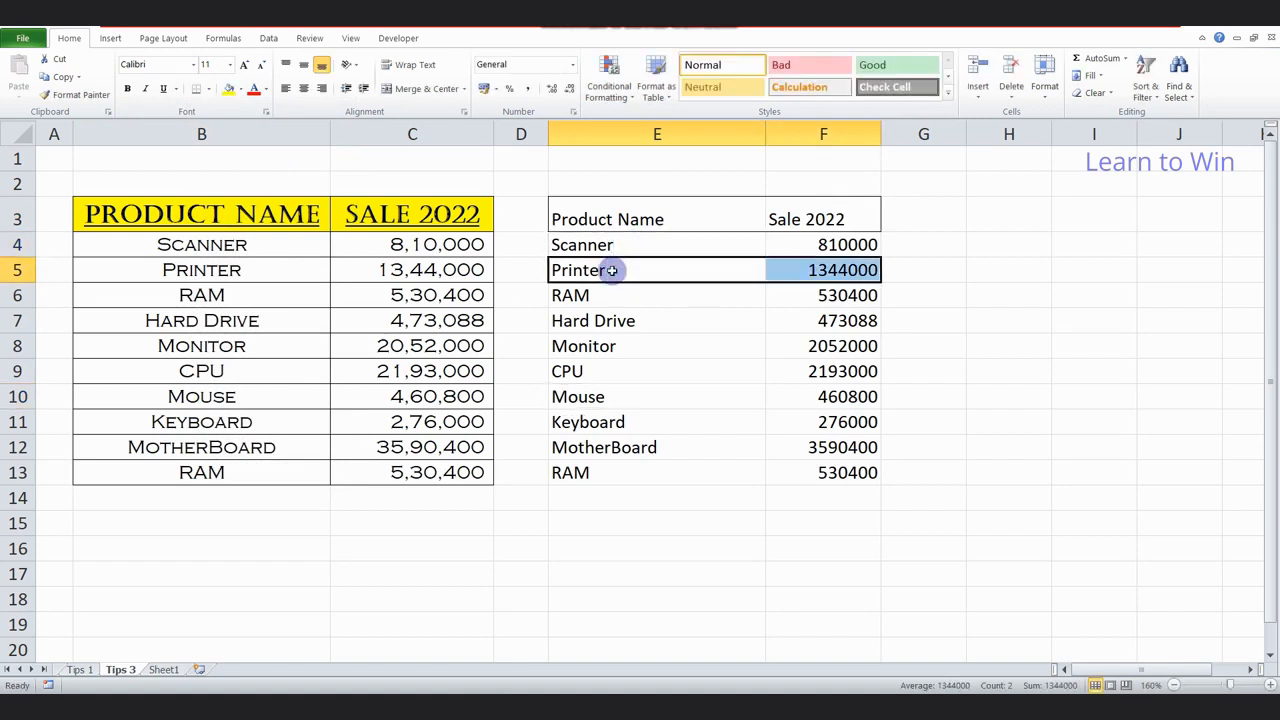
left_click(196, 92)
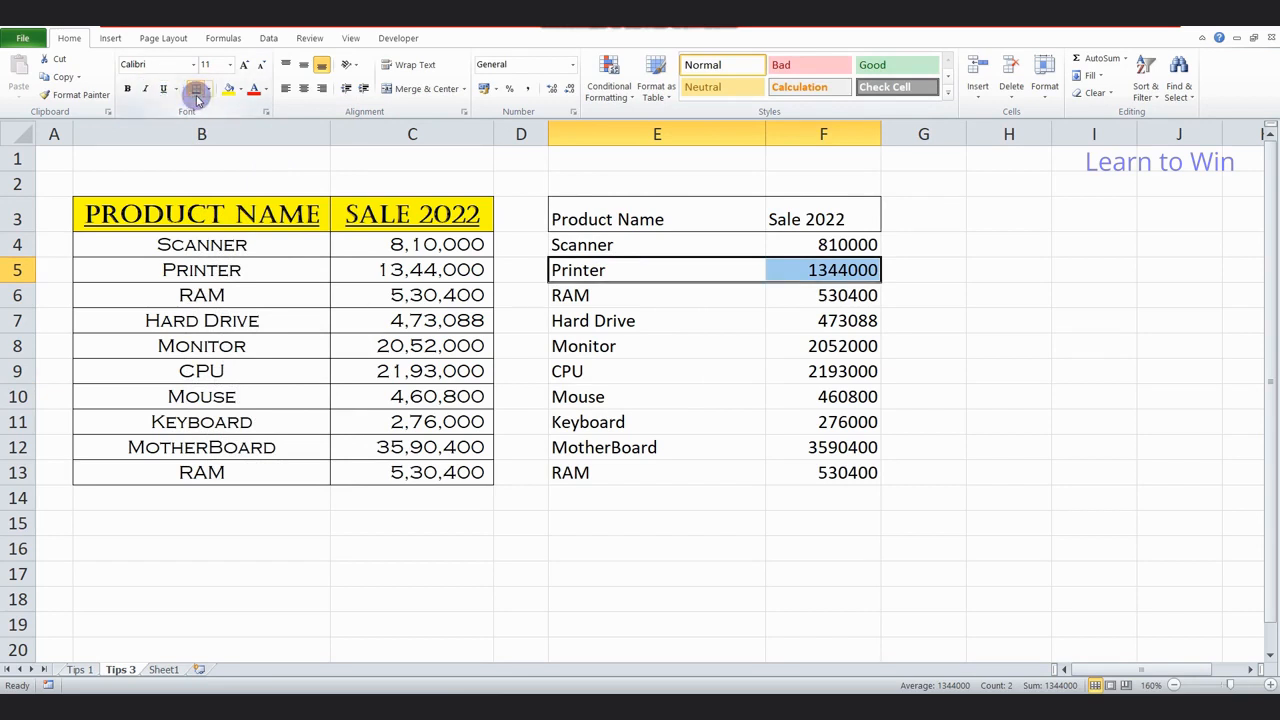
left_click(684, 350)
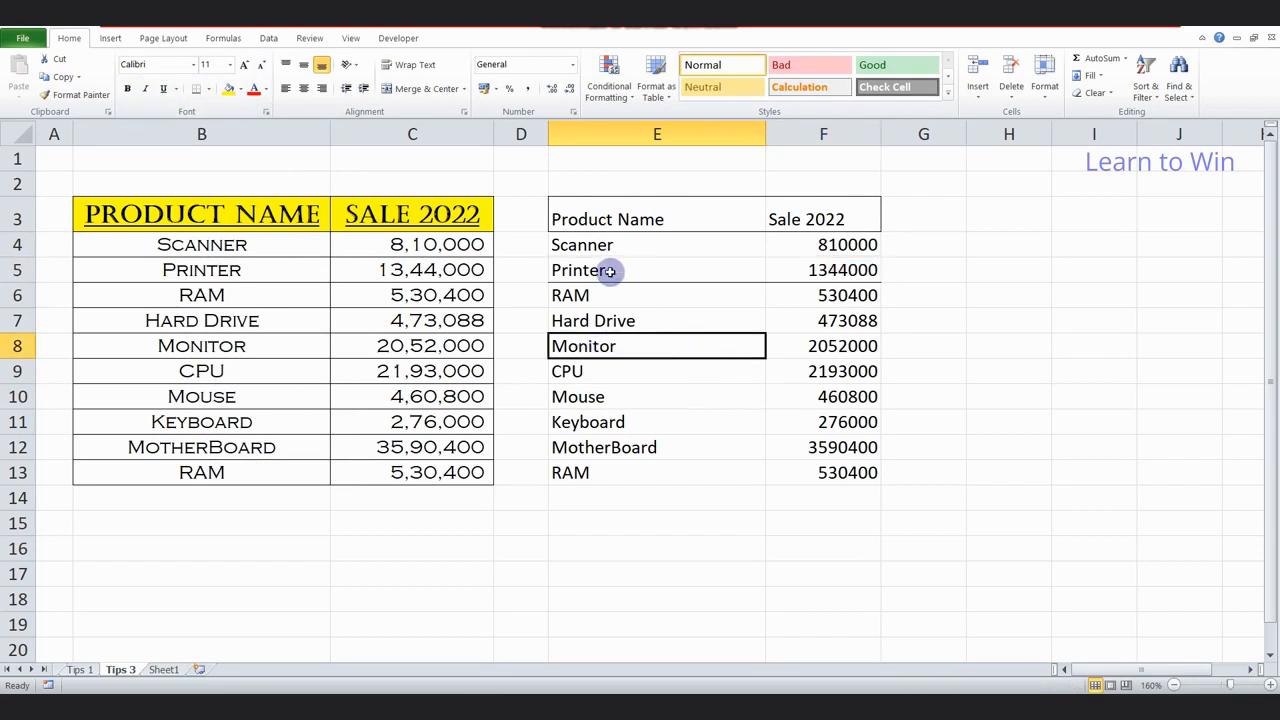
Apply a Top Border to the Monitor row, E8:F8
left_click_drag(572, 346, 815, 343)
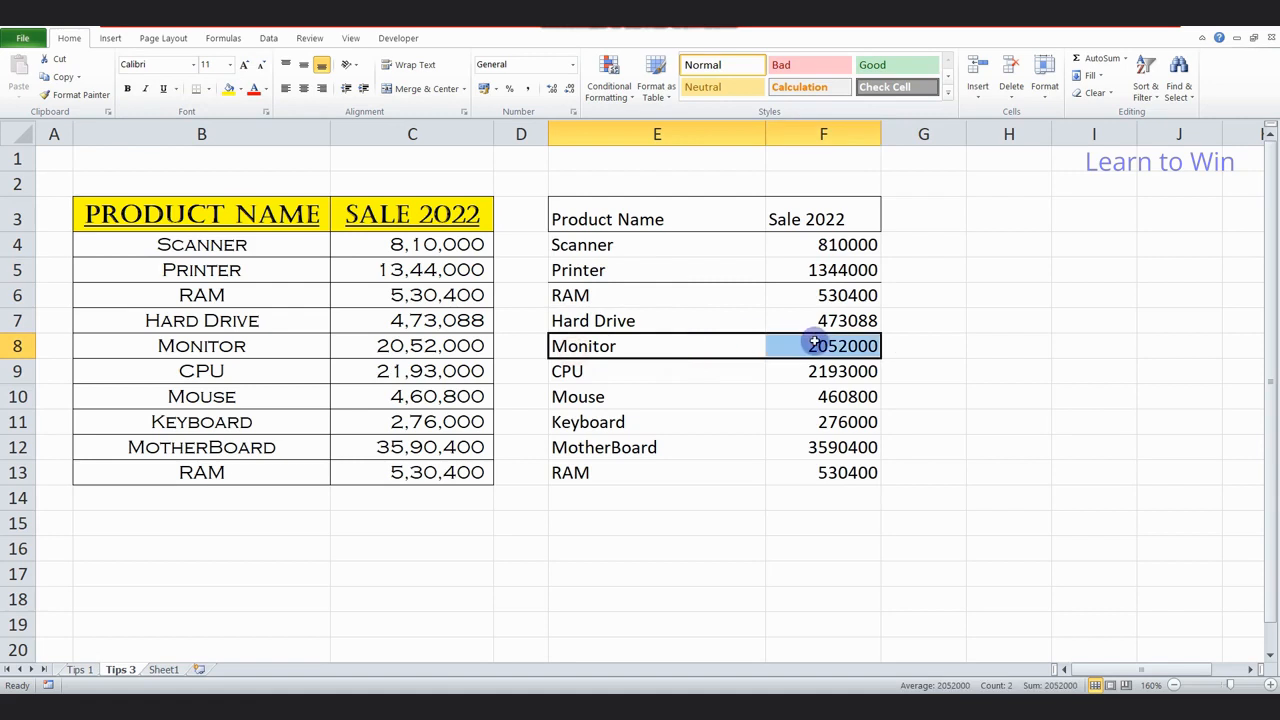
left_click(208, 89)
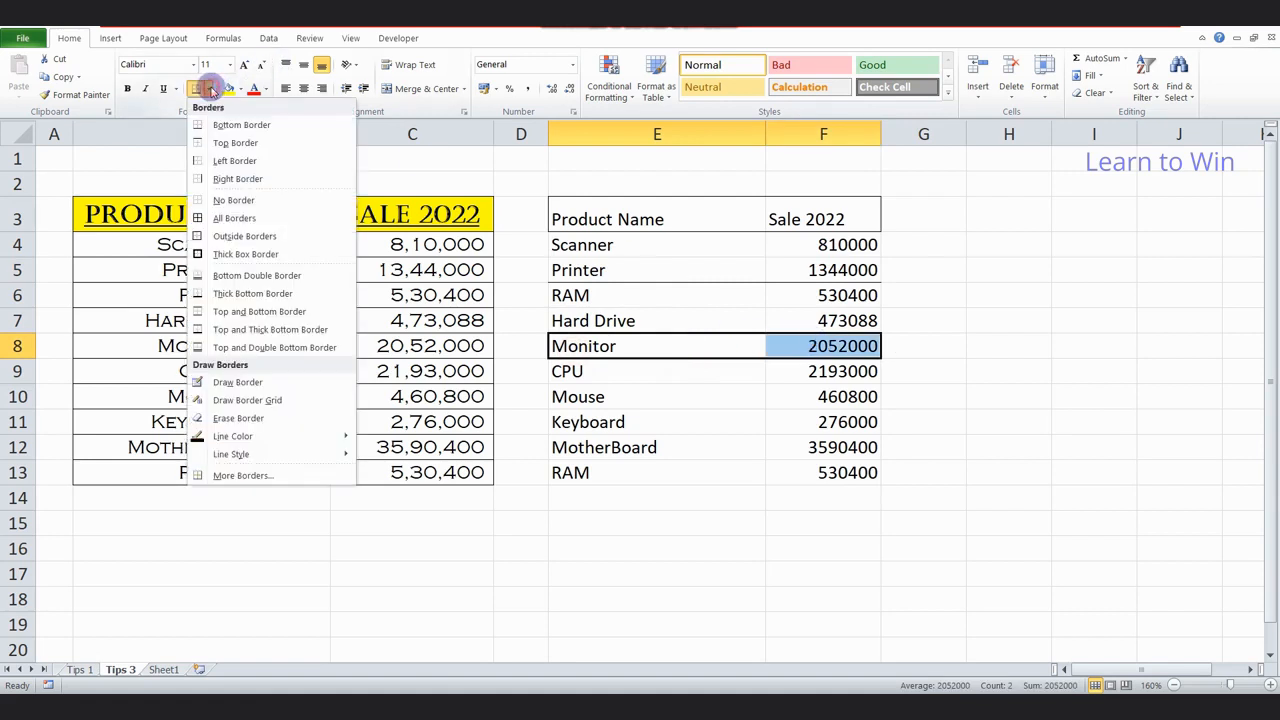
left_click(222, 143)
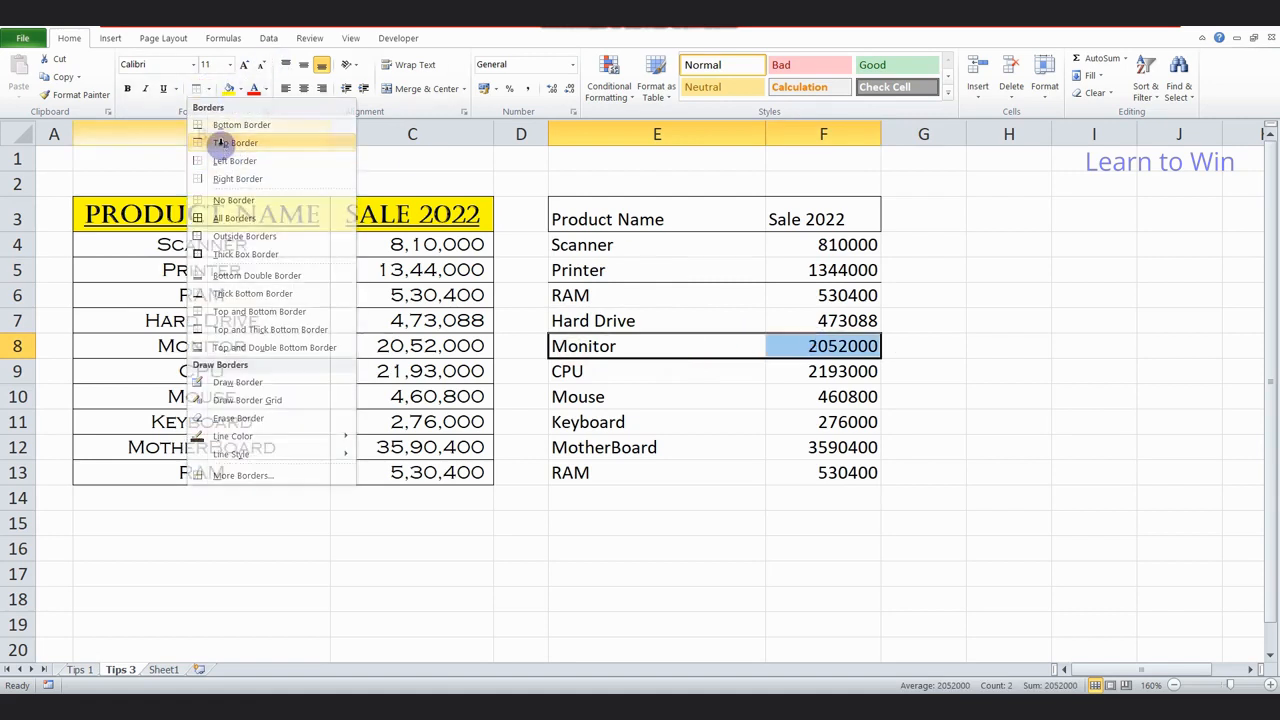
left_click(790, 440)
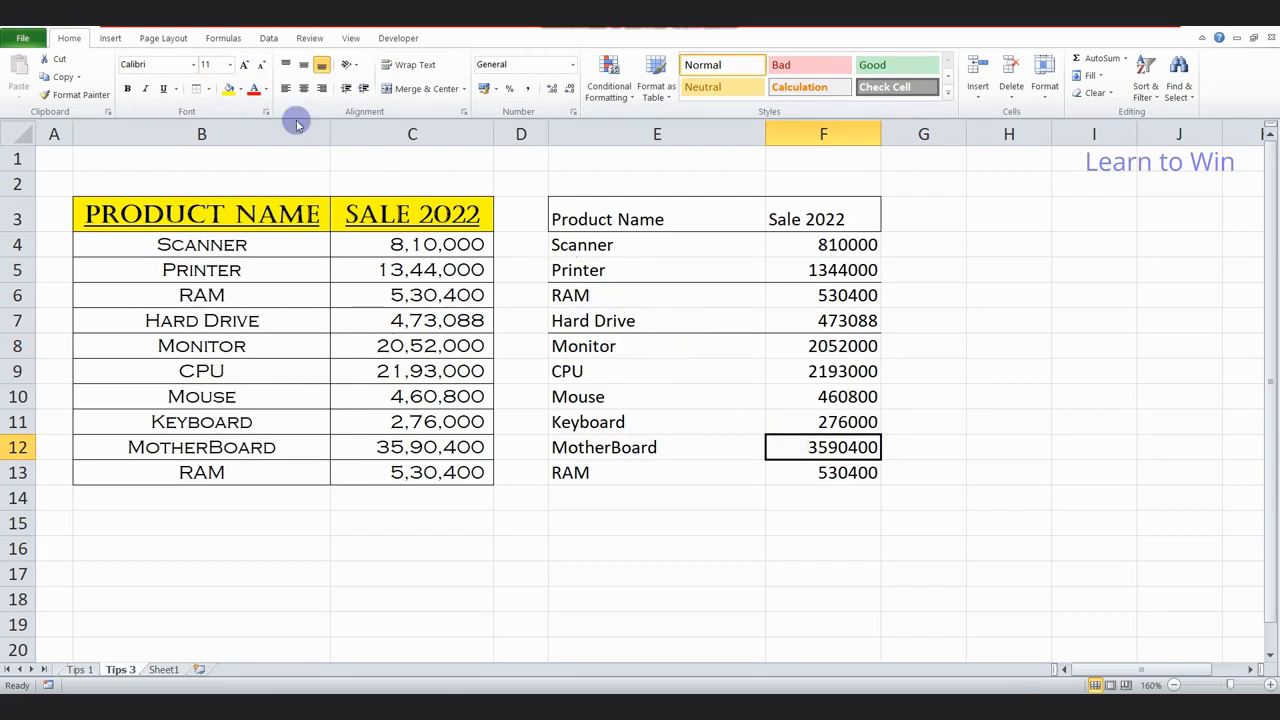
Apply All Borders to the whole unformatted product table, E3:F13
left_click(605, 224)
left_click_drag(820, 224, 820, 242)
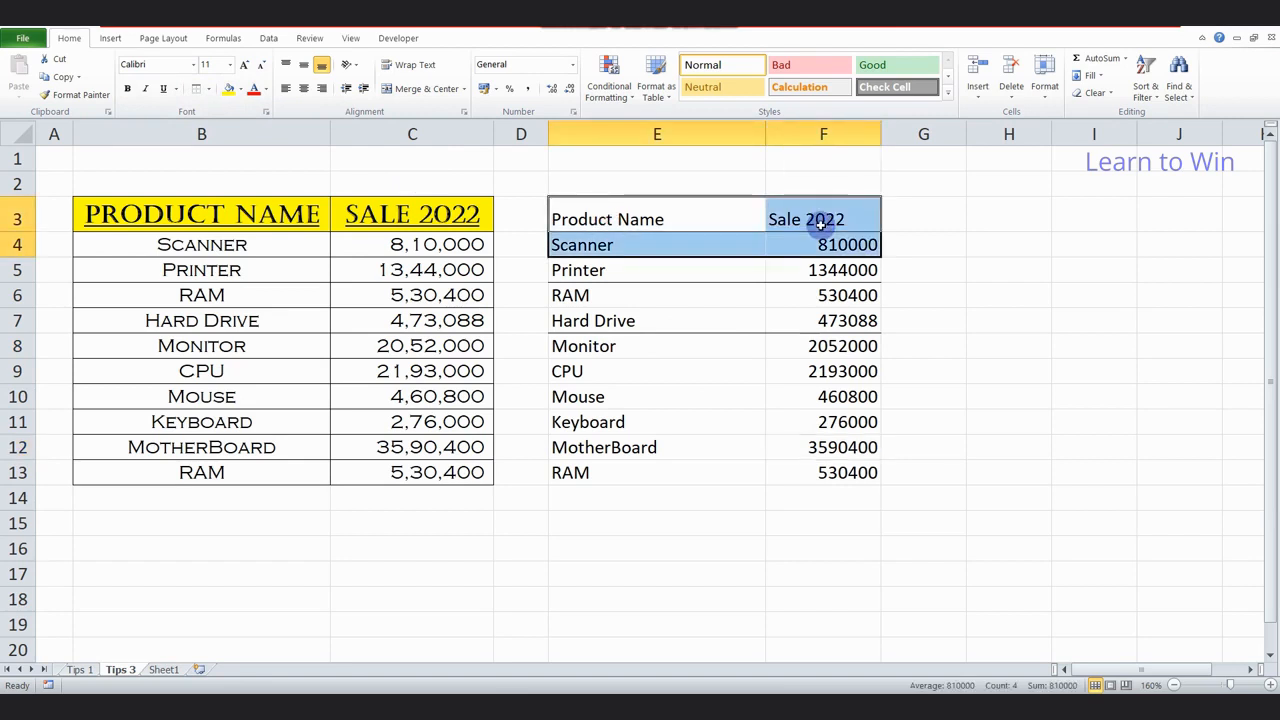
key("shift+Left")
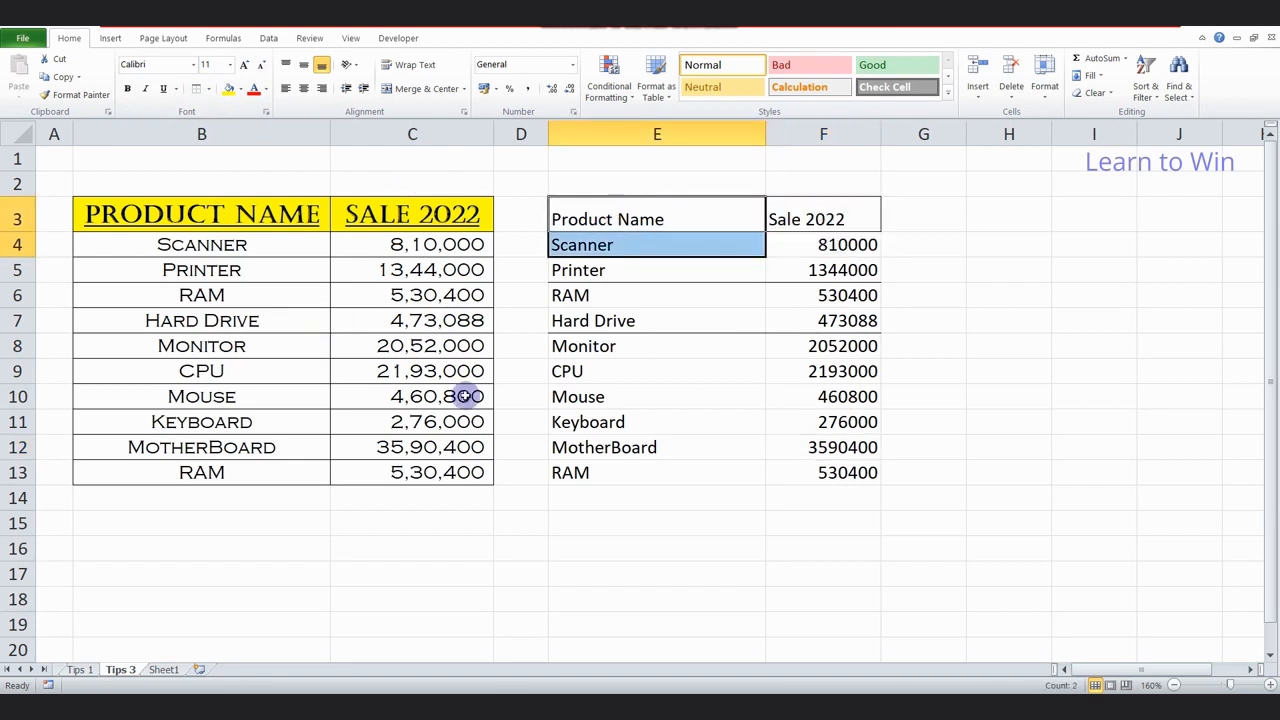
key("shift+Down")
key("shift+Right")
key("shift+Down")
key("shift+Down")
key("shift+Down")
key("shift+Down")
key("shift+Down")
key("shift+Down")
key("shift+Down")
key("shift+Down")
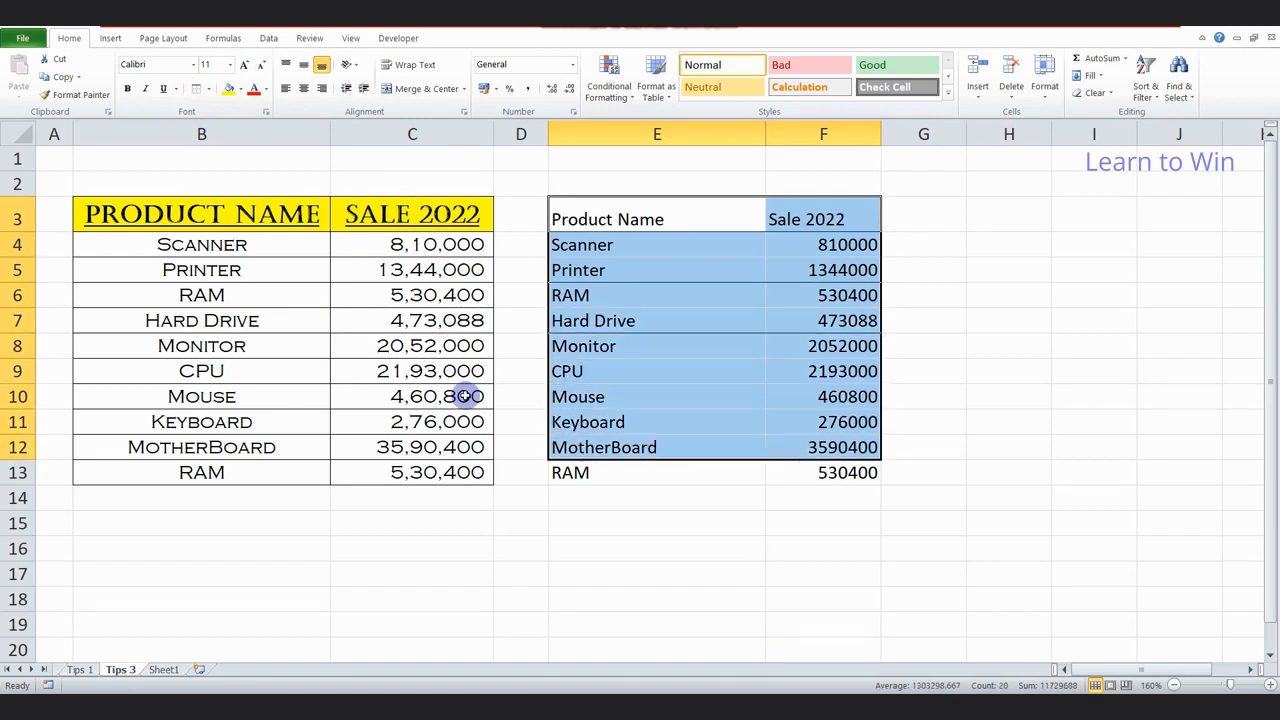
left_click(207, 90)
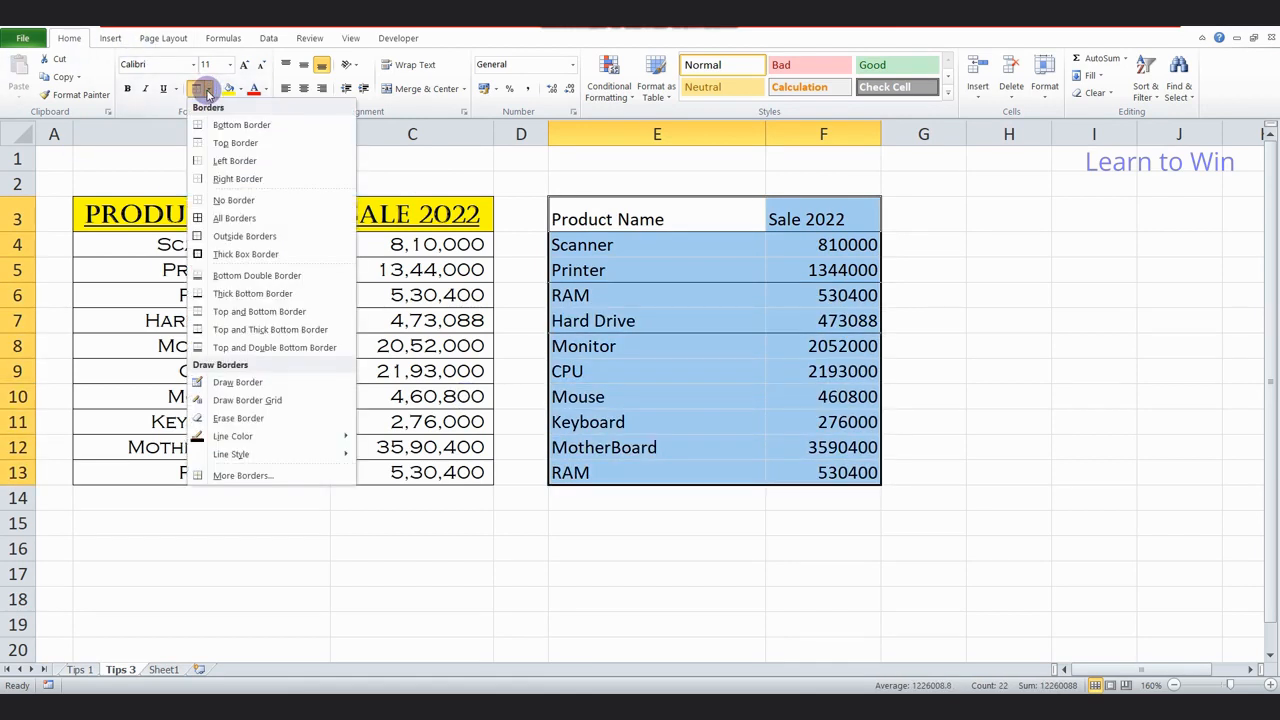
left_click(229, 219)
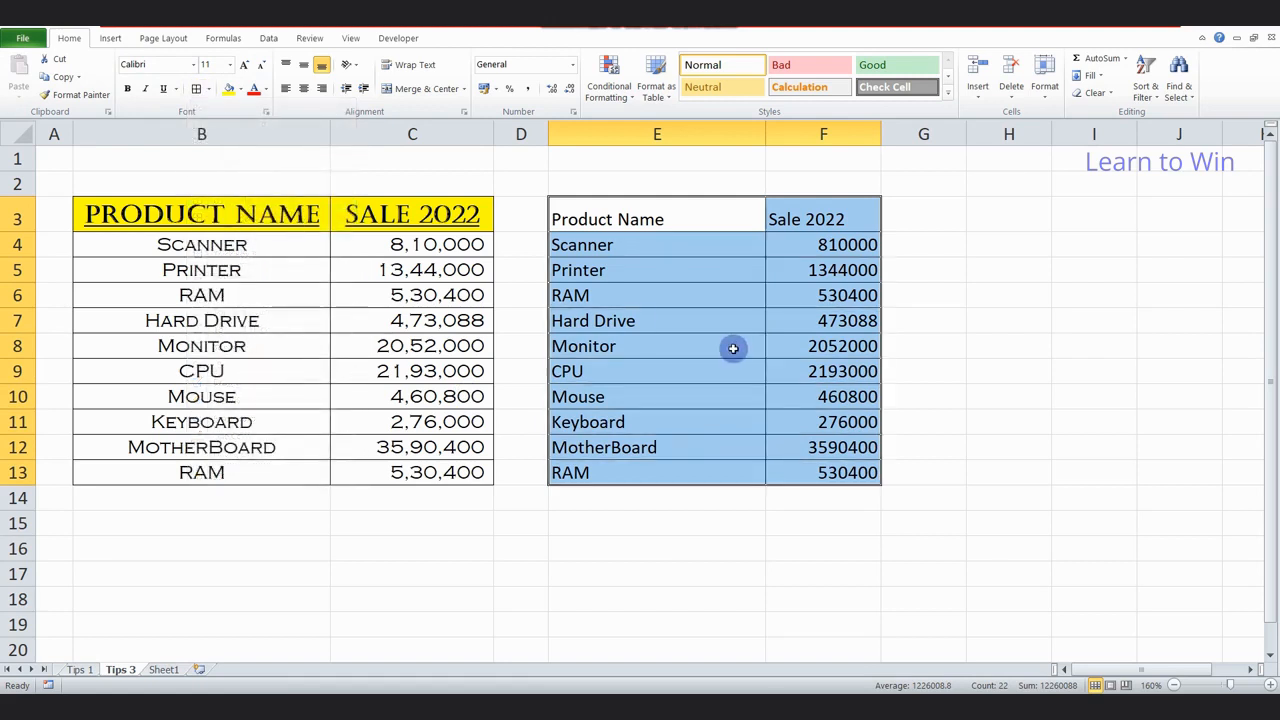
left_click(734, 346)
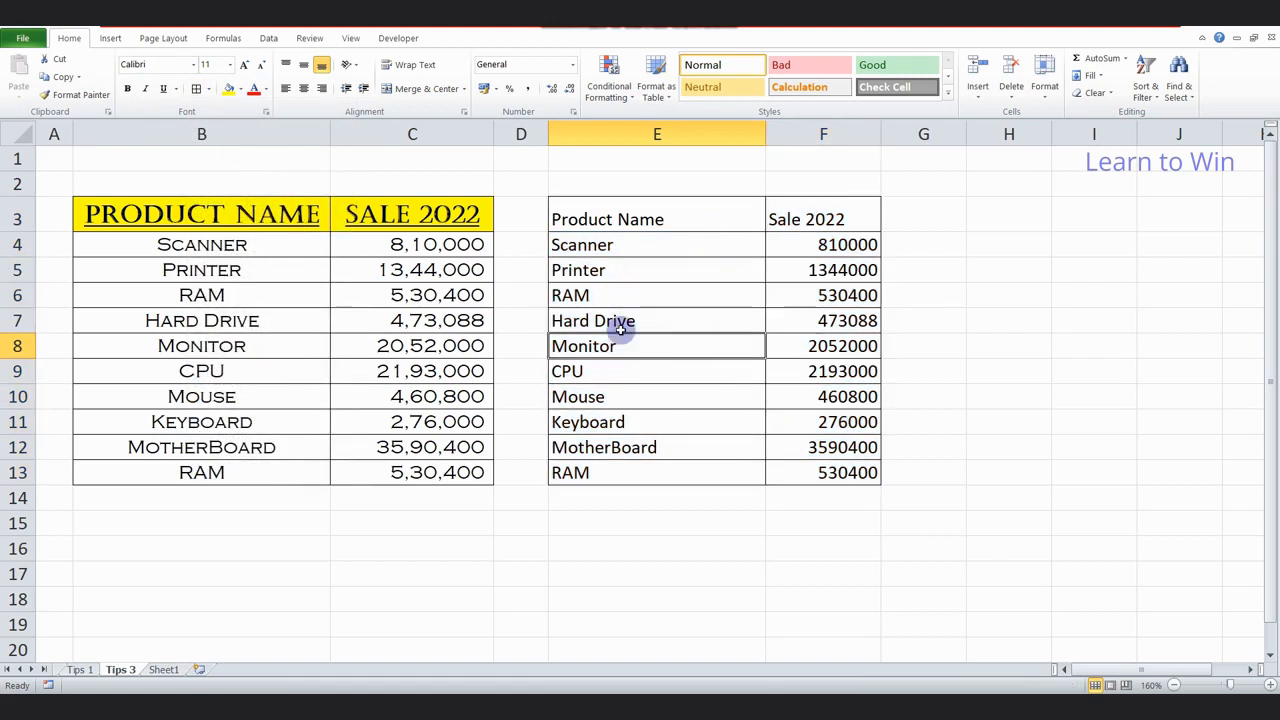
With Draw Border, draw a vertical line between the Product Name and Sale 2022 columns from row 3 to row 13
left_click(208, 91)
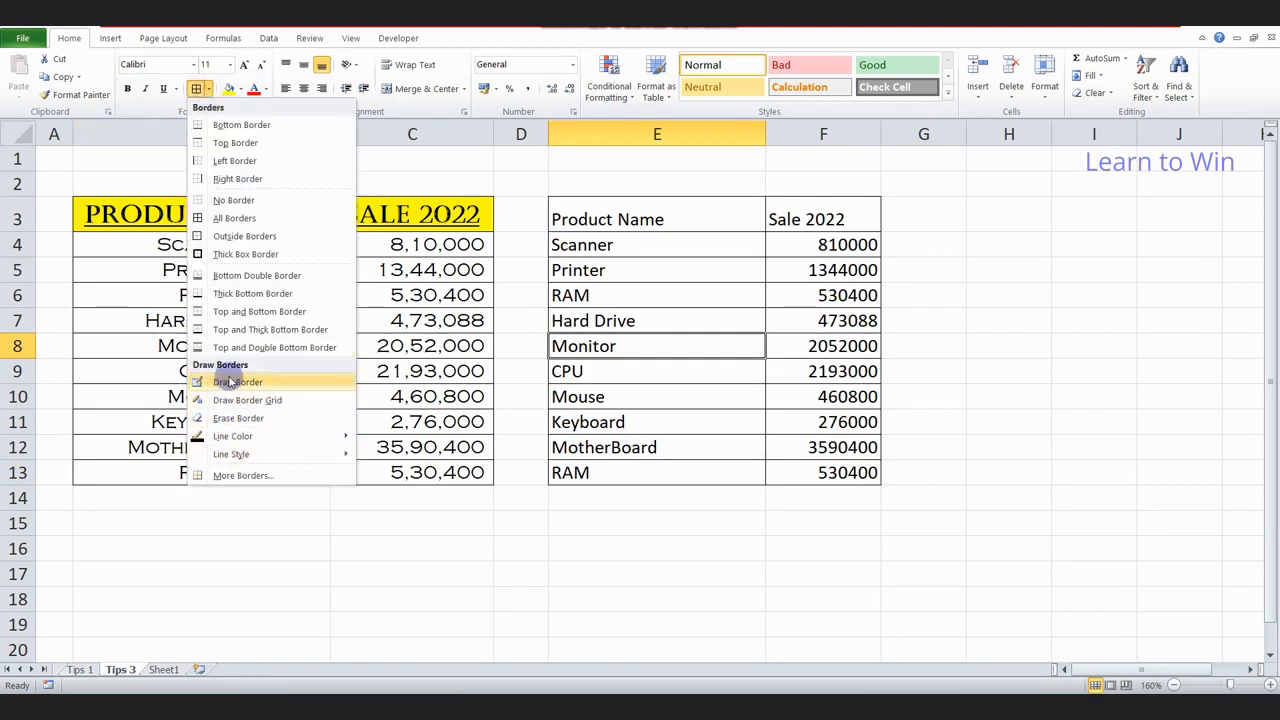
left_click(711, 386)
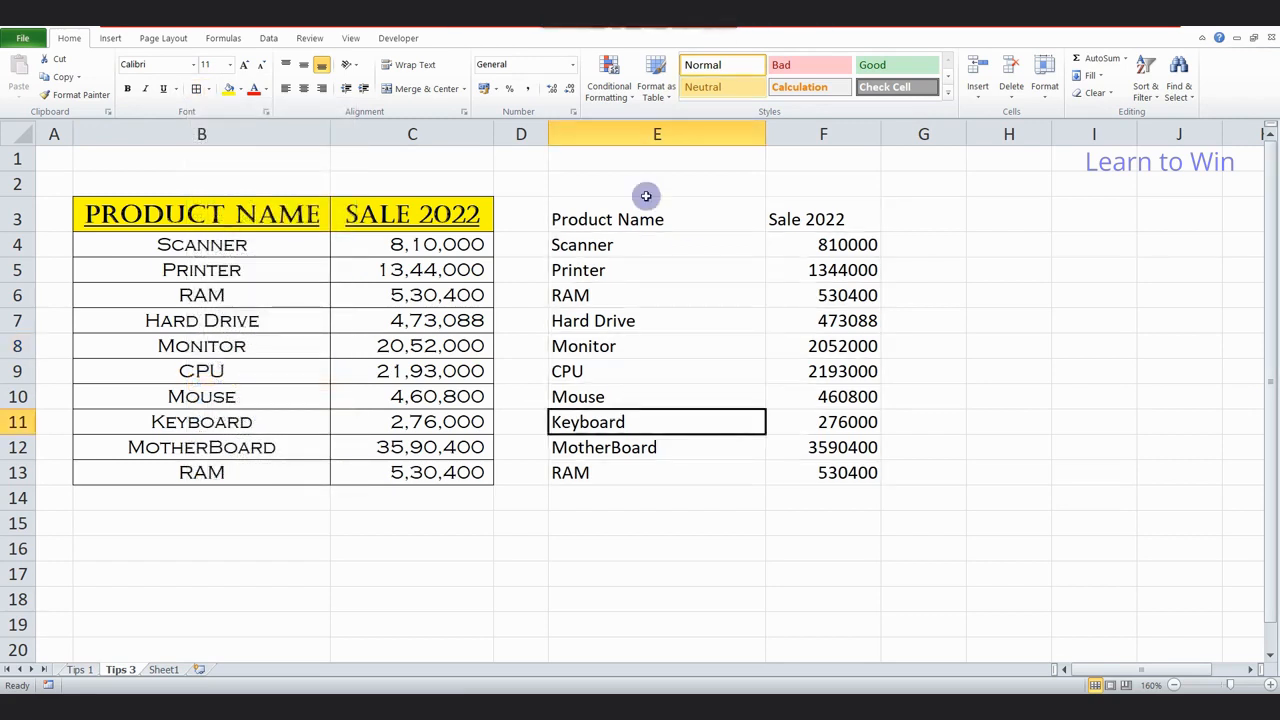
left_click(208, 90)
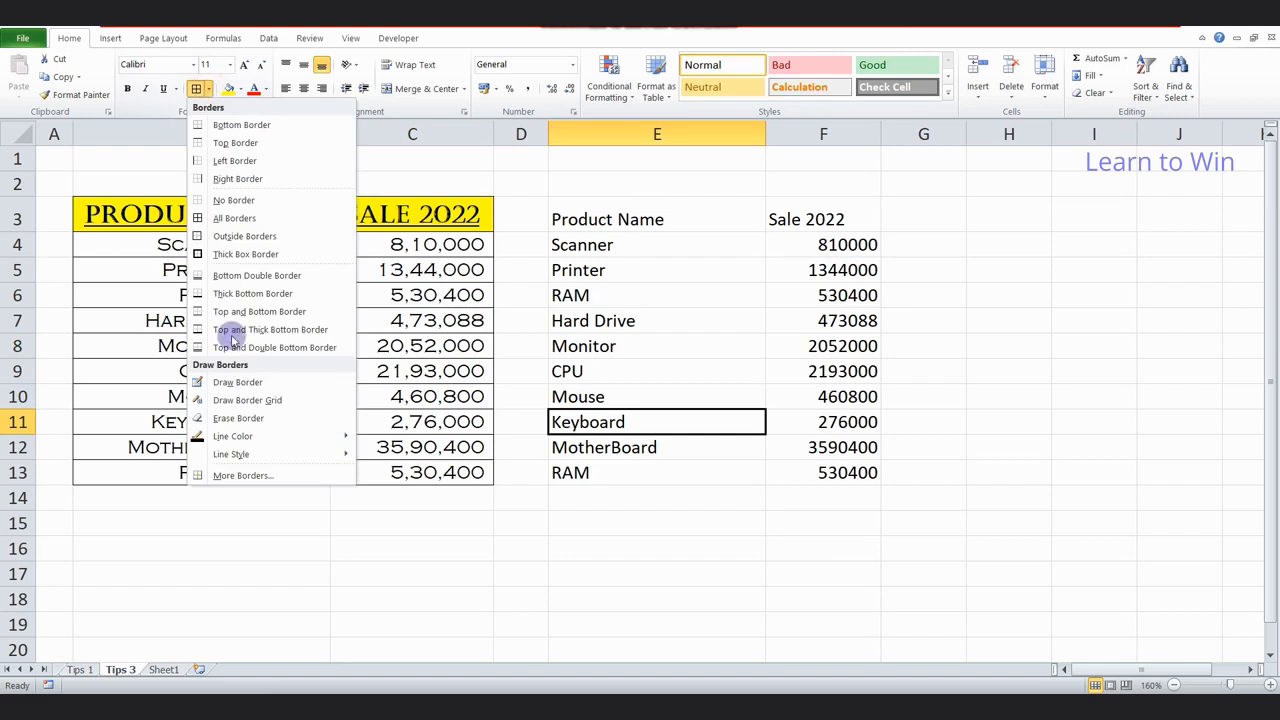
left_click(236, 382)
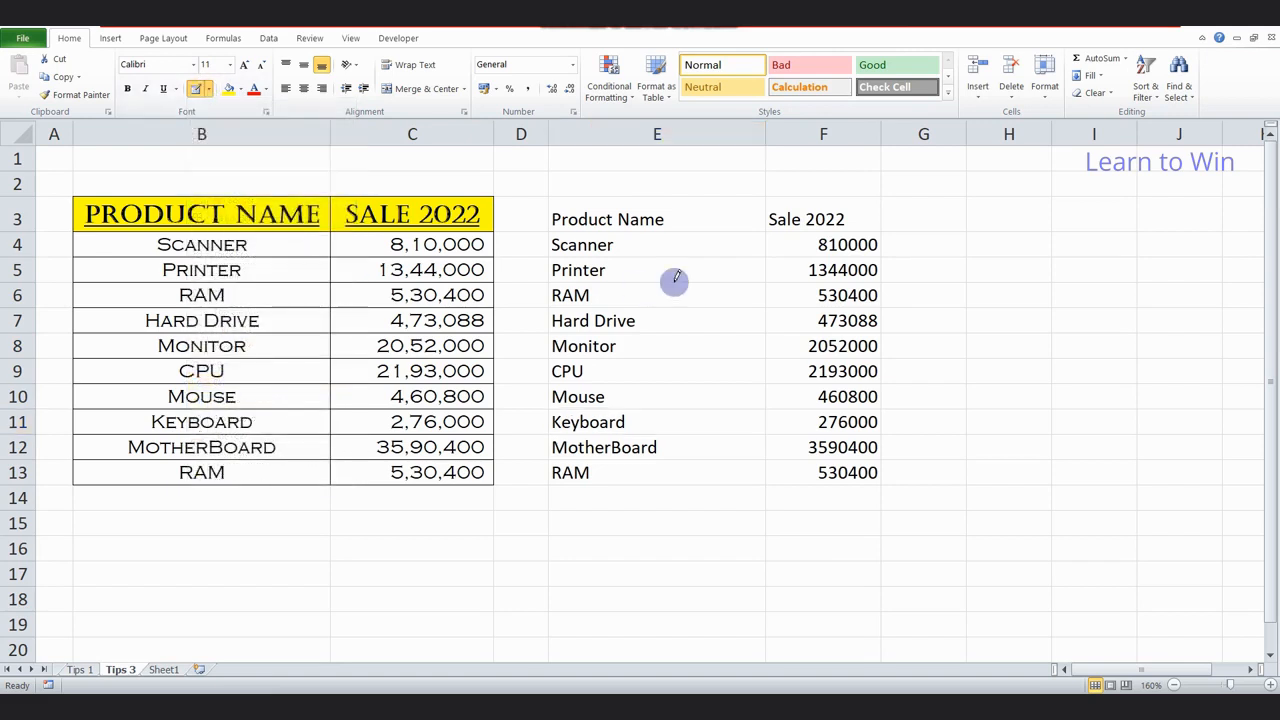
left_click_drag(758, 211, 762, 484)
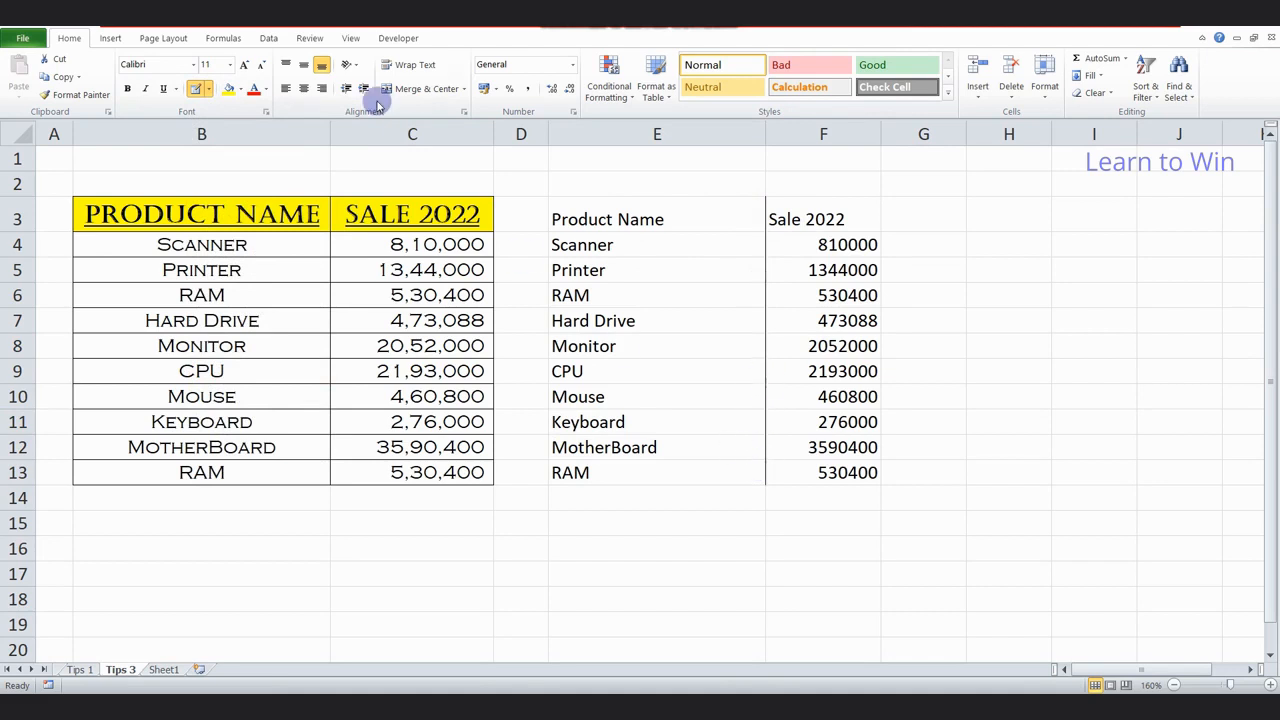
Undo the drawn vertical border line and turn off Draw Border
left_click(207, 89)
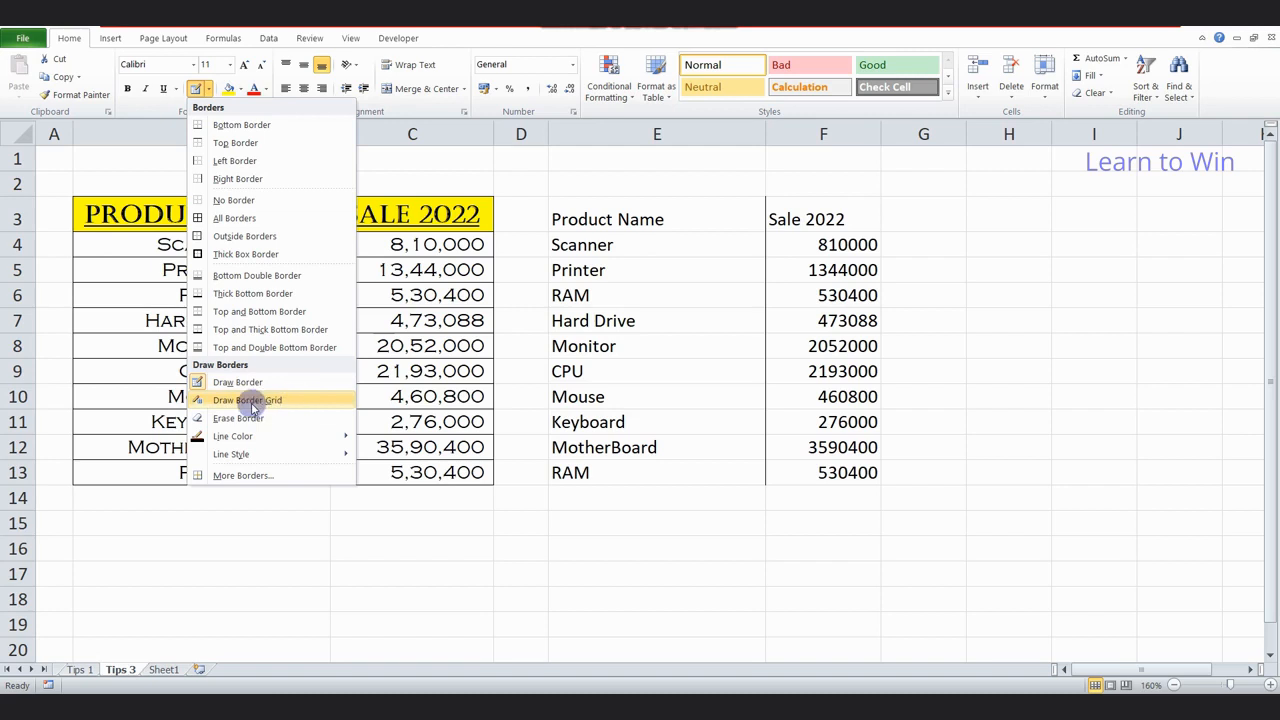
key("Escape")
key("ctrl+z")
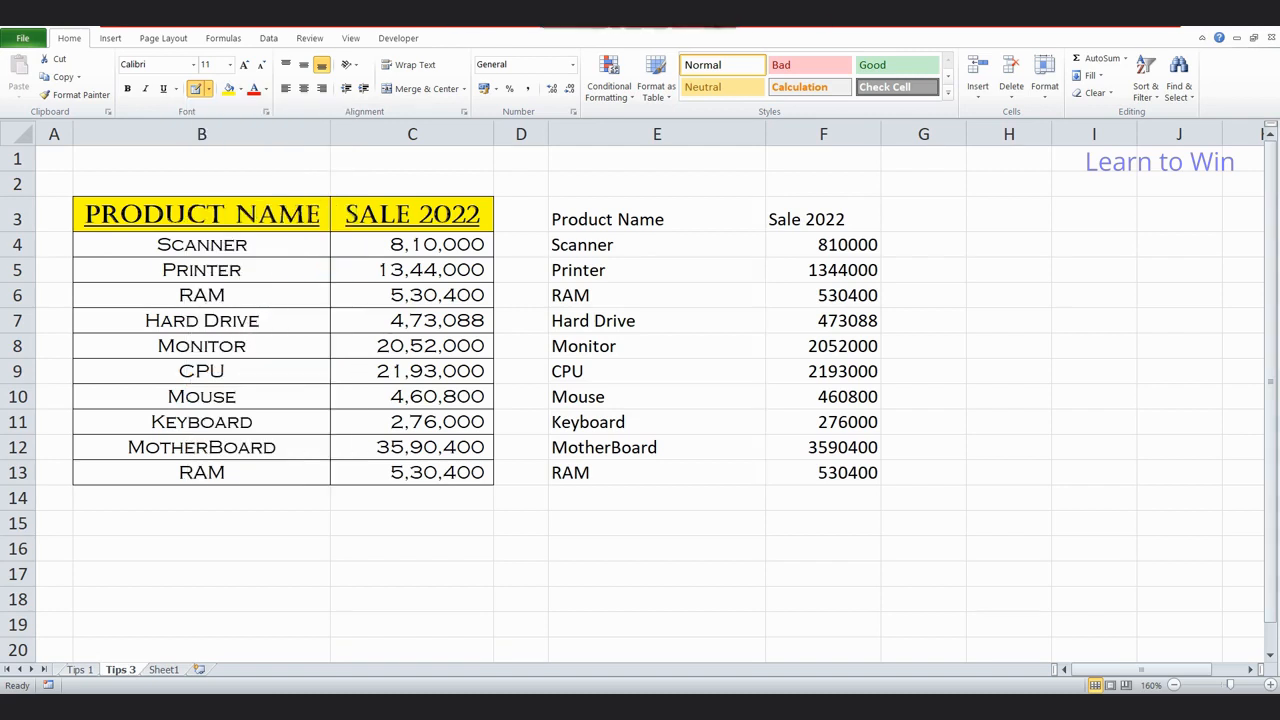
left_click(210, 89)
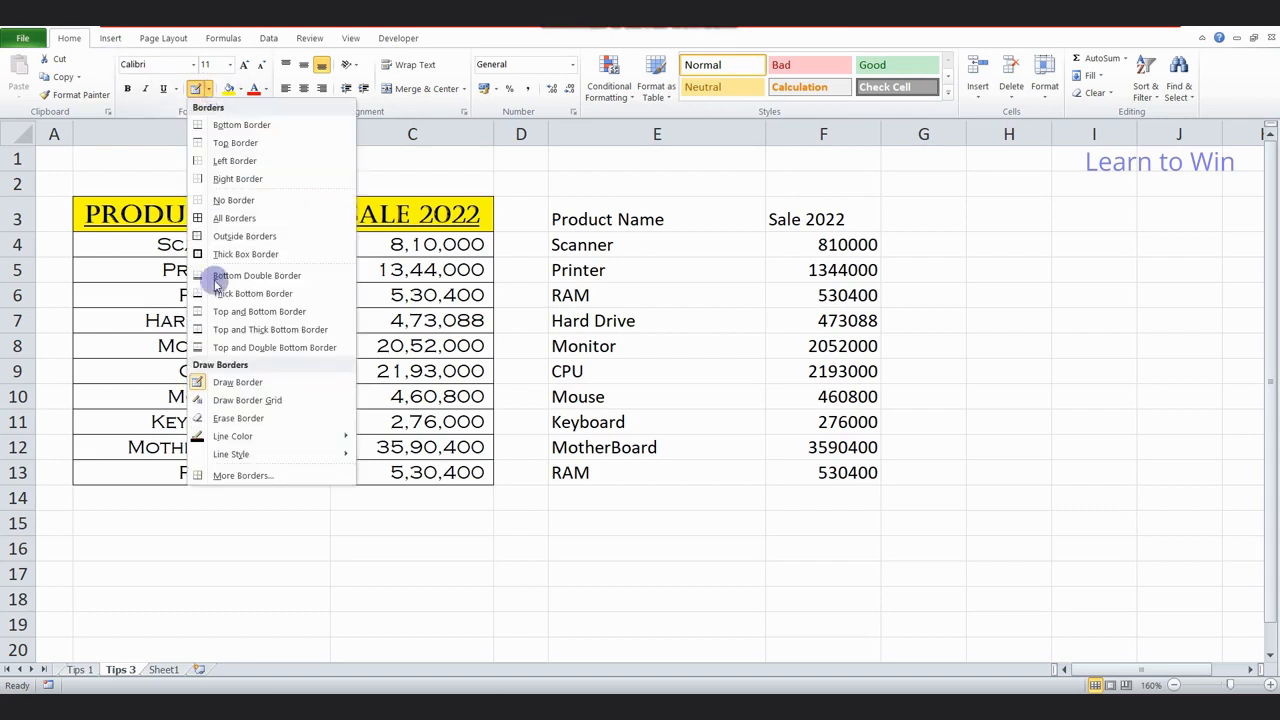
left_click(229, 384)
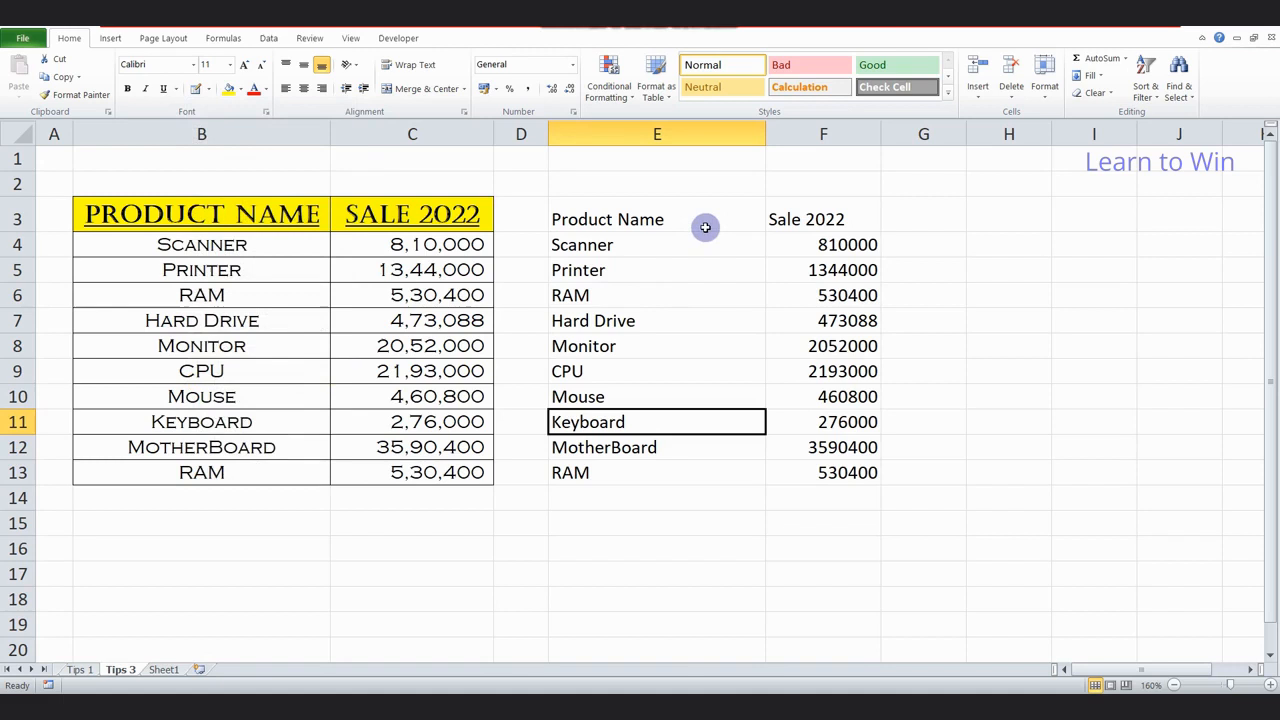
left_click(621, 217)
left_click(663, 312)
Outline the range E3:H13 with Draw Border, after trying an outline around F3:F13 and undoing it
left_click(208, 89)
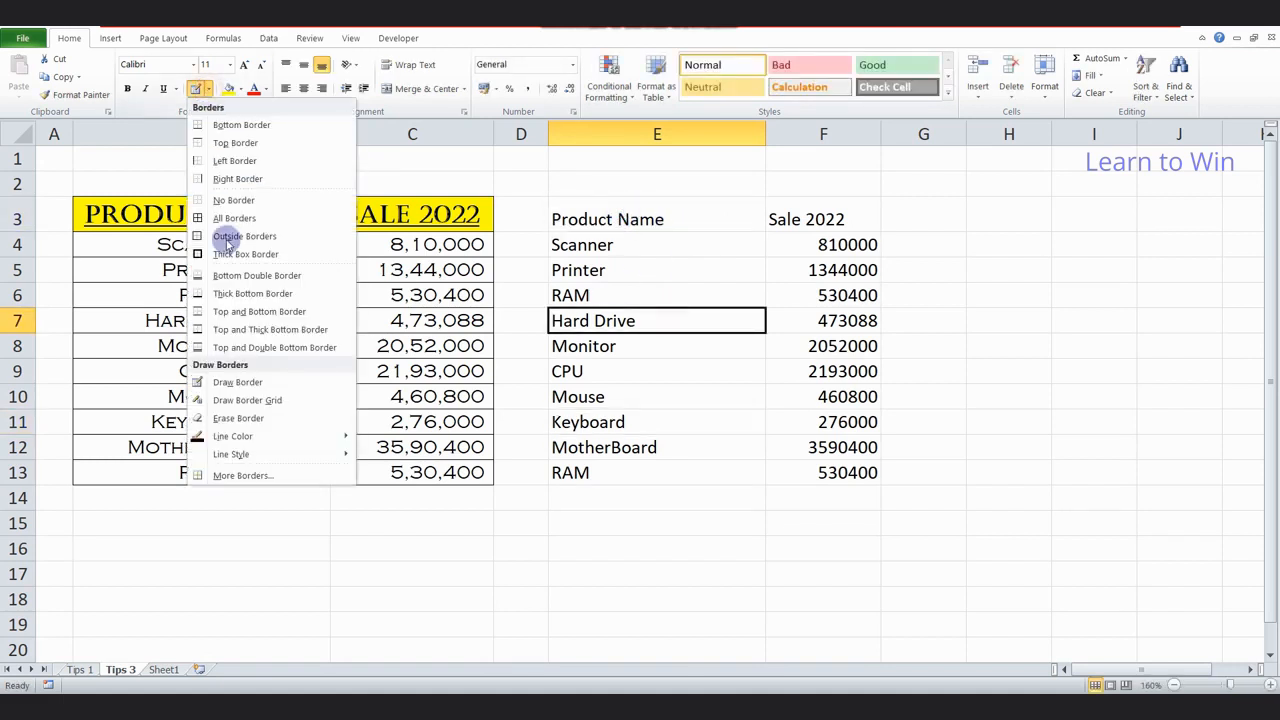
left_click(229, 384)
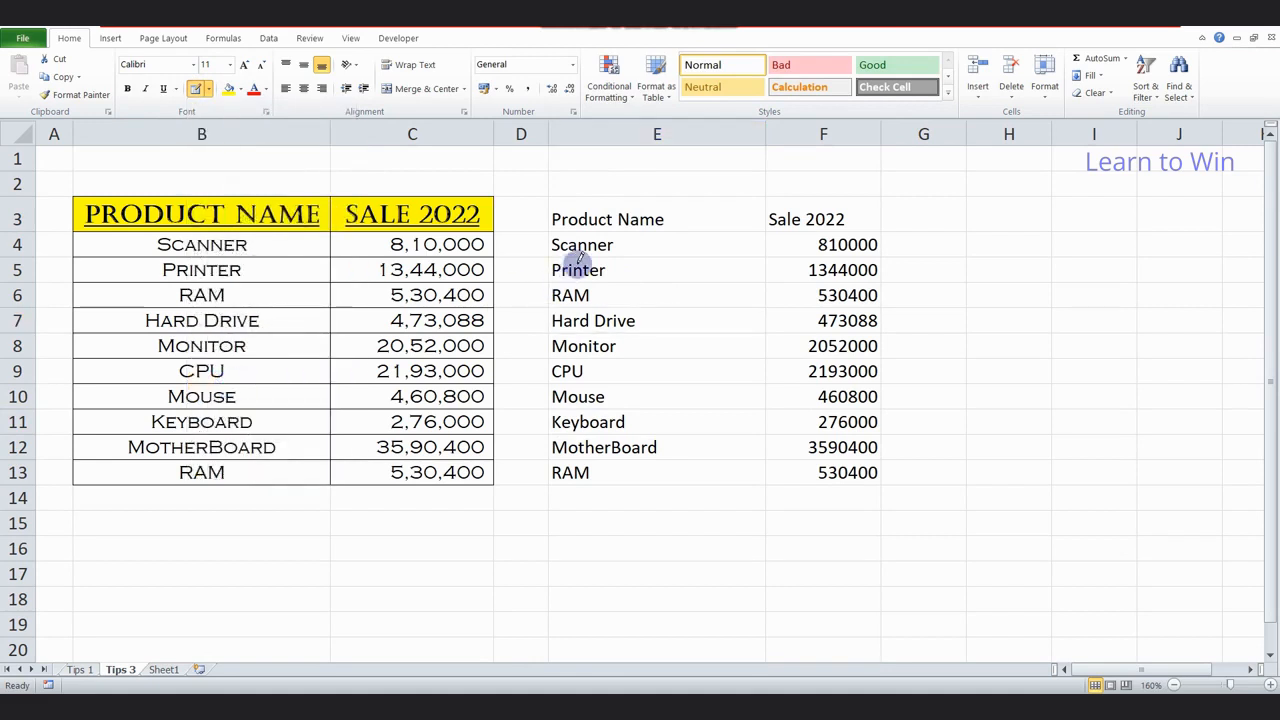
left_click_drag(816, 207, 826, 458)
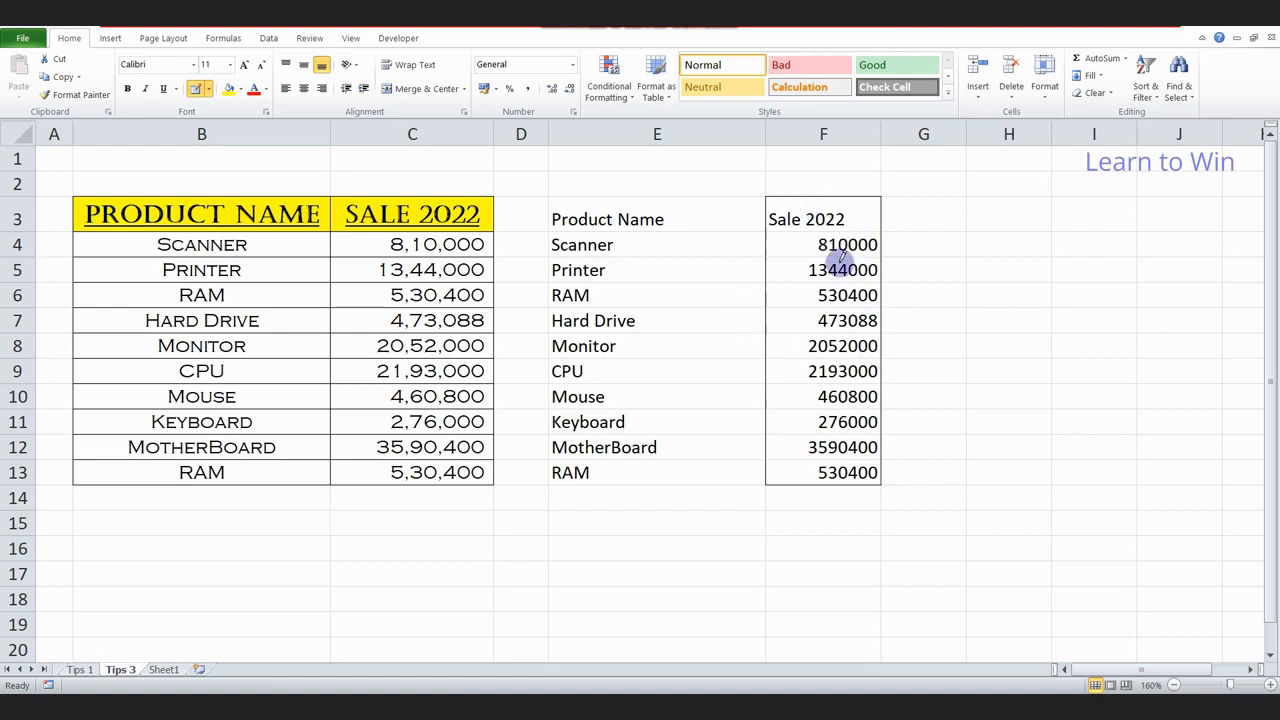
key("ctrl+z")
mouse_move(600, 214)
left_mouse_down()
mouse_move(797, 246)
mouse_move(831, 289)
mouse_move(900, 460)
mouse_move(954, 494)
mouse_move(991, 497)
mouse_move(980, 465)
left_mouse_up()
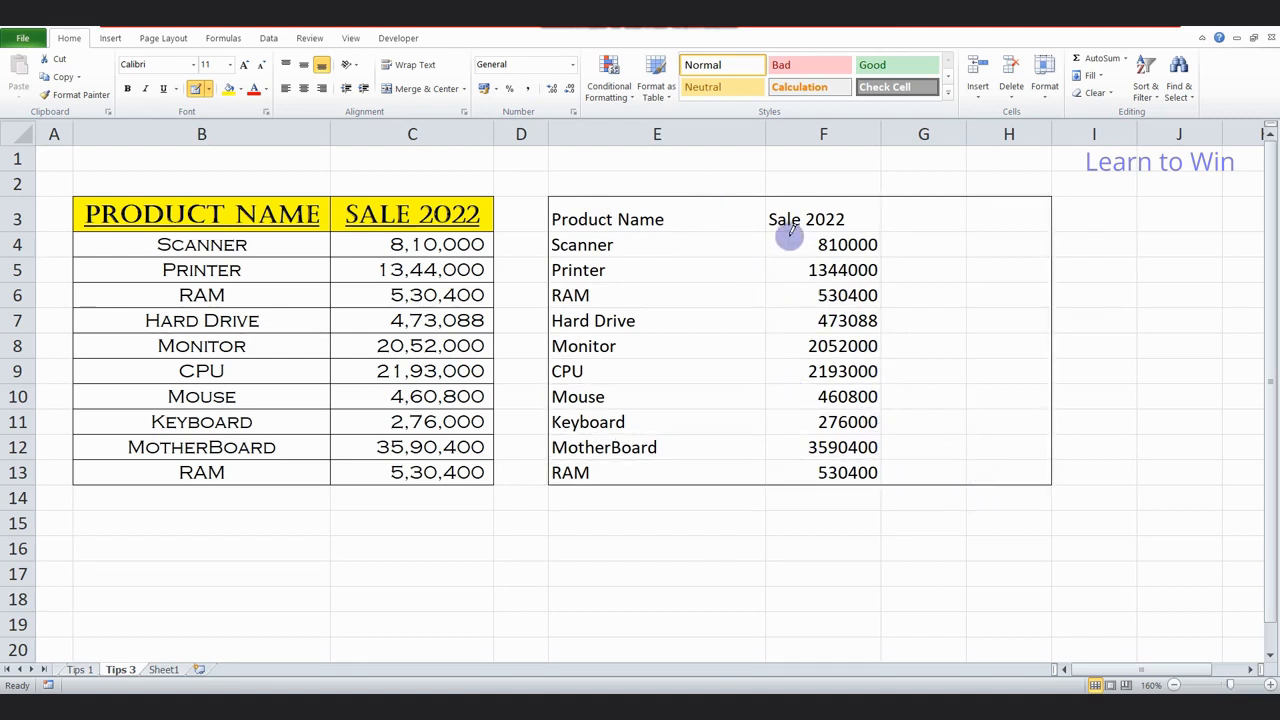
Undo the drawn outline and draw a full border grid over E3:H13 with Draw Border Grid
key("ctrl+z")
left_click(208, 90)
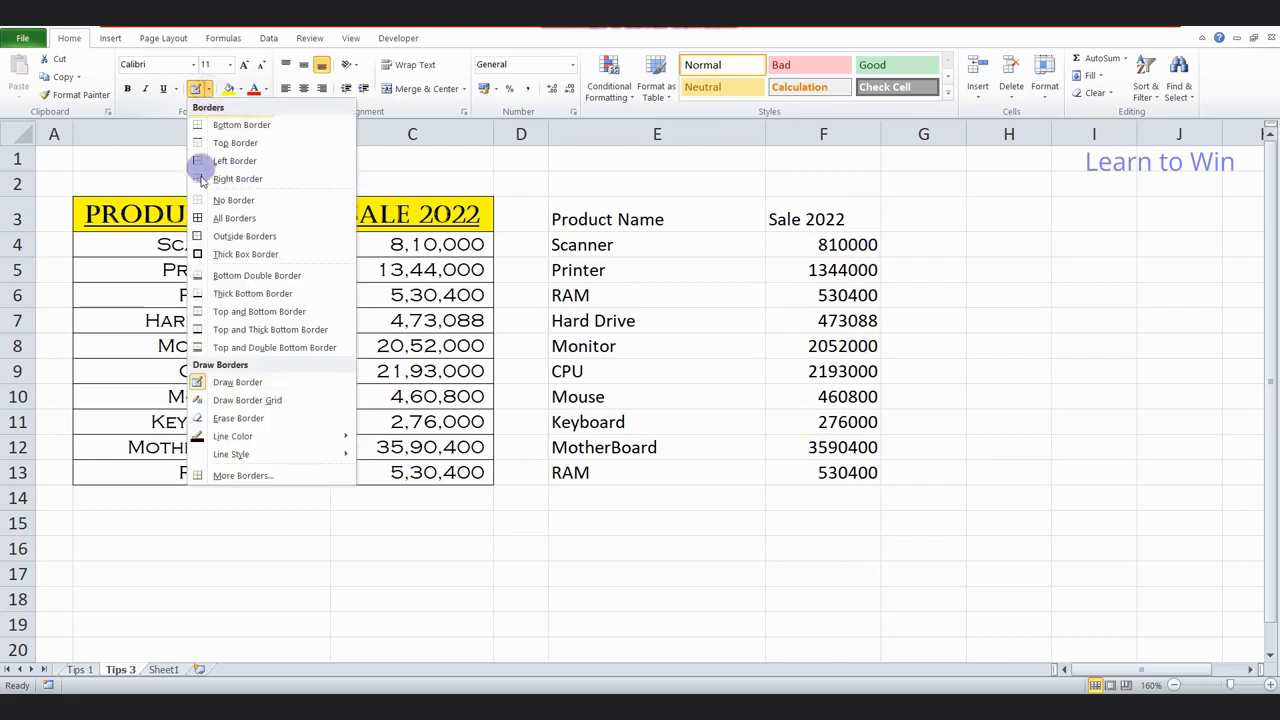
left_click(243, 402)
mouse_move(617, 219)
left_mouse_down()
mouse_move(814, 240)
mouse_move(894, 277)
mouse_move(929, 380)
mouse_move(1012, 476)
left_mouse_up()
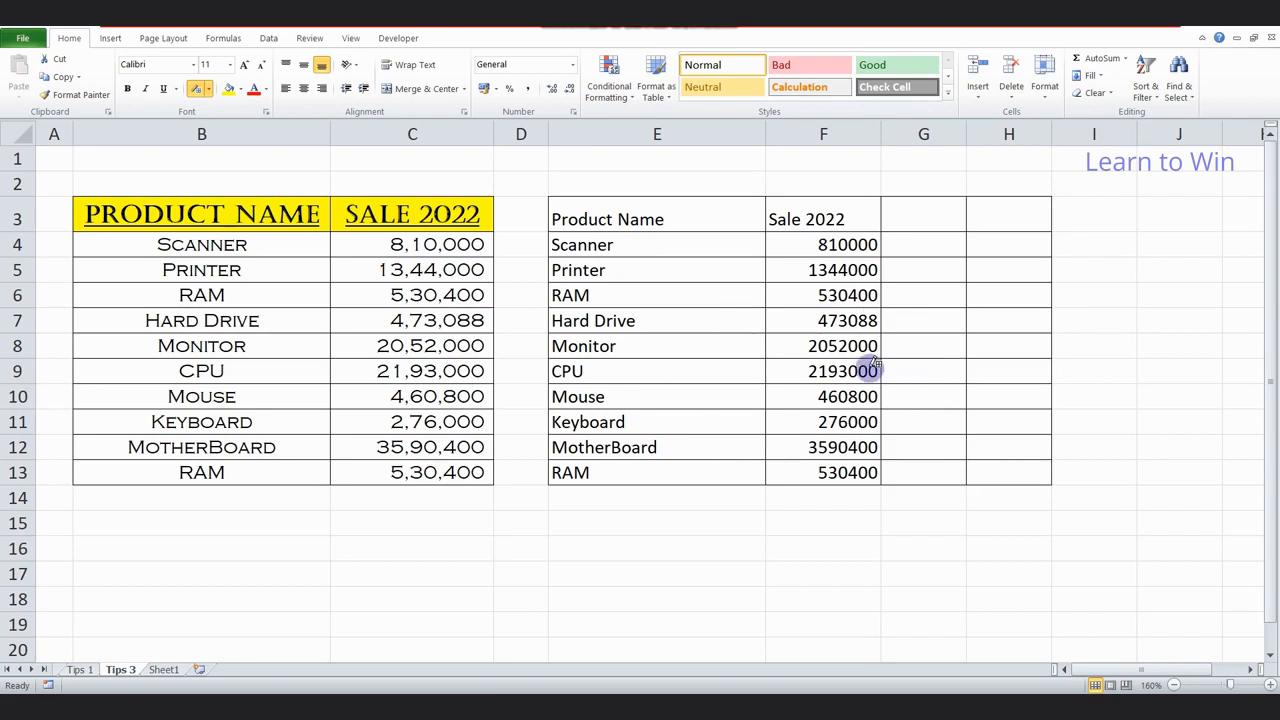
Undo the border grid, turn off Draw Border Grid and select the range E3:F10
key("ctrl+z")
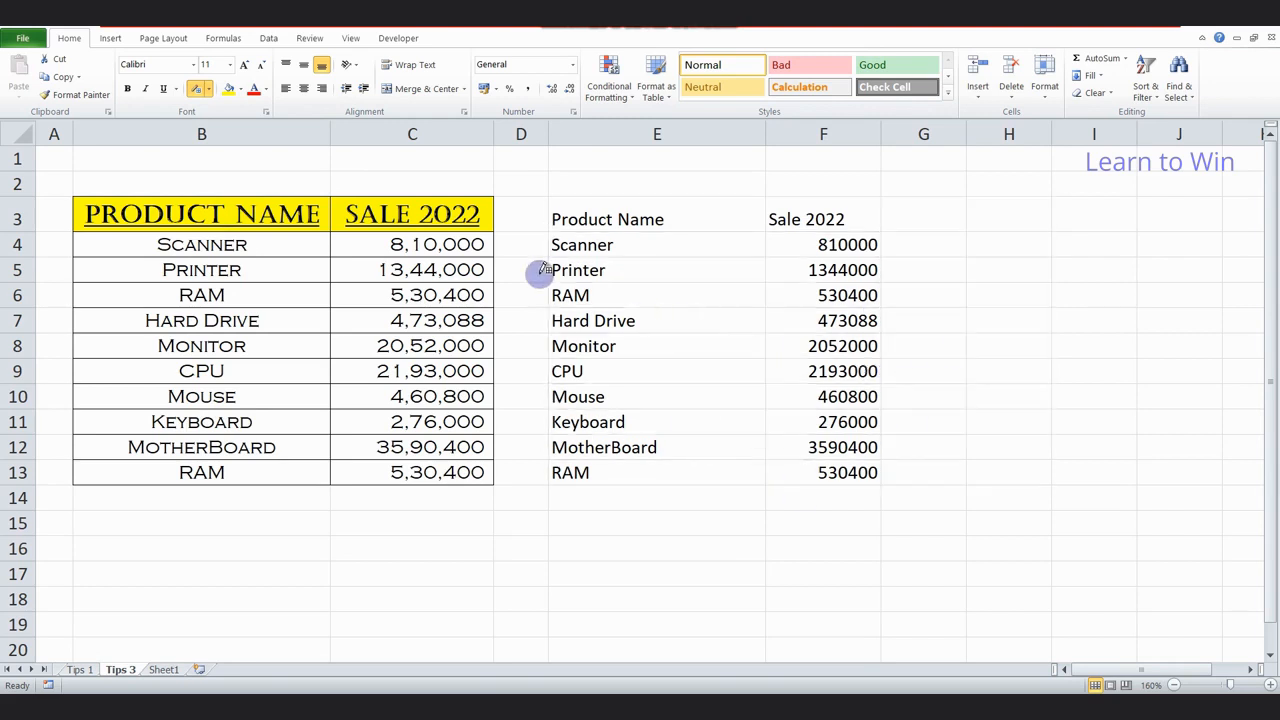
left_click(210, 89)
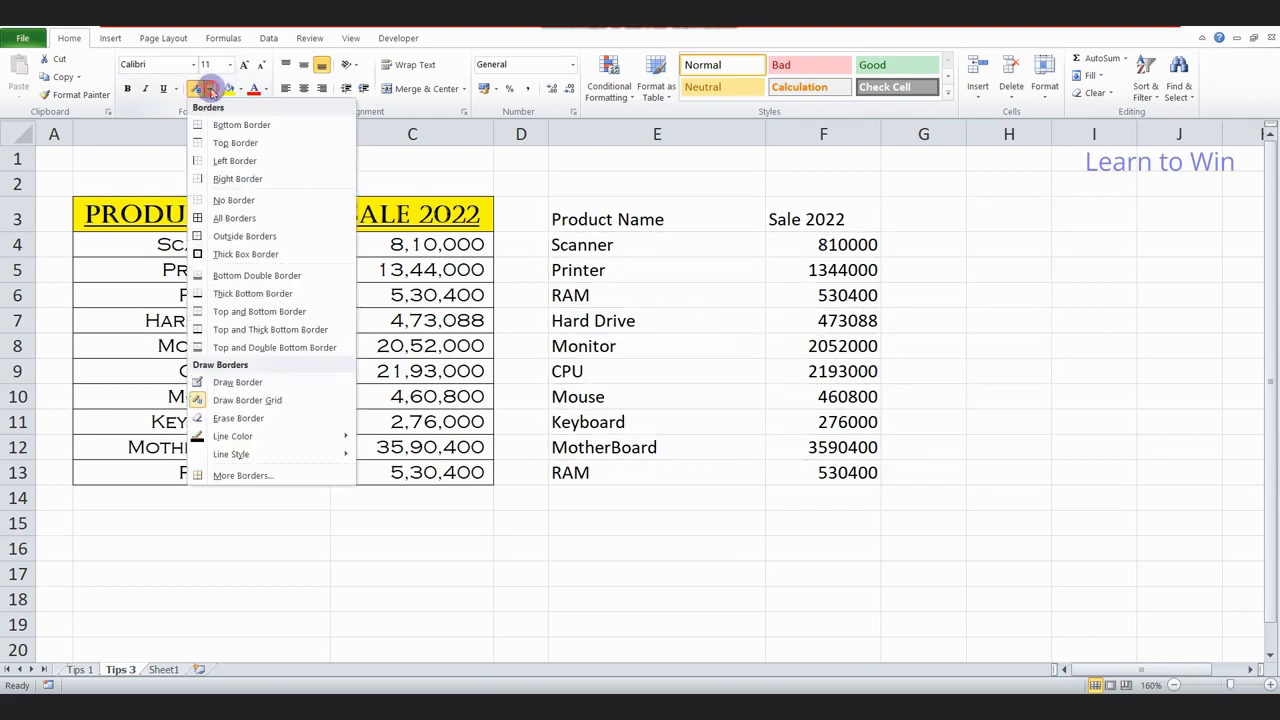
left_click(238, 399)
left_click_drag(611, 218, 868, 387)
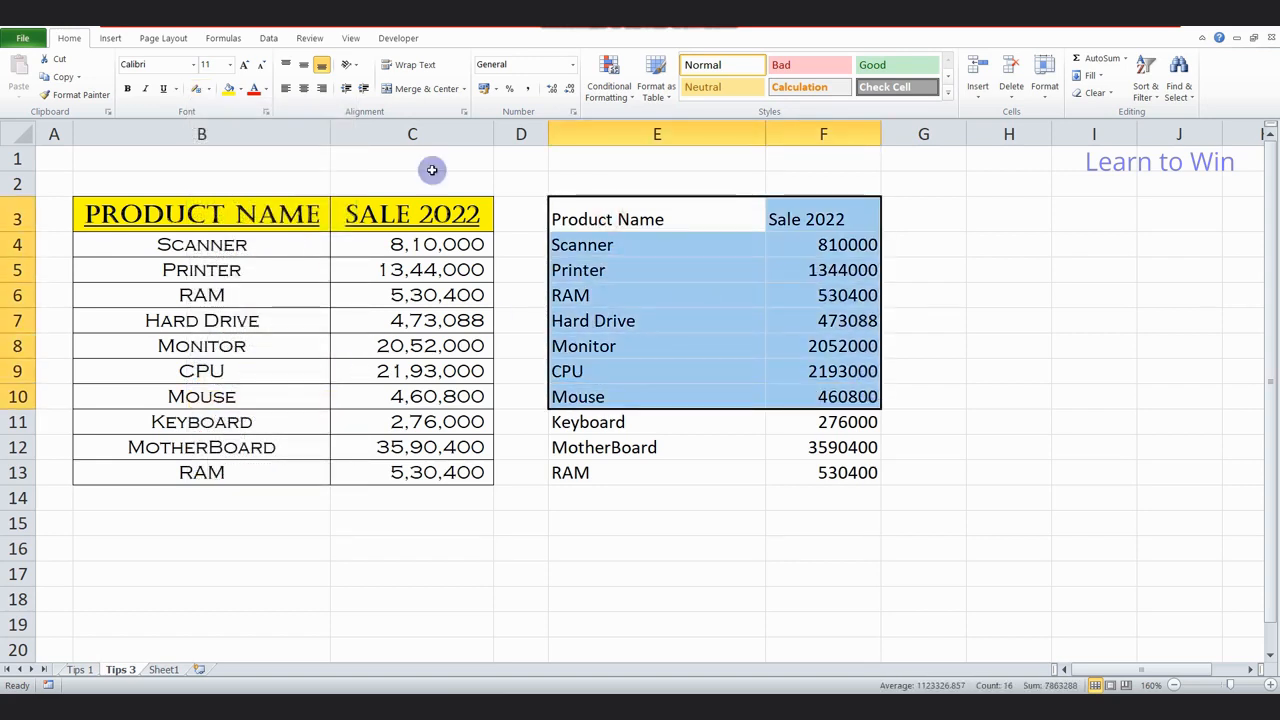
Draw a border grid over E3:F11 with Draw Border Grid, and remove it with Erase Border
left_click(208, 90)
left_click(240, 396)
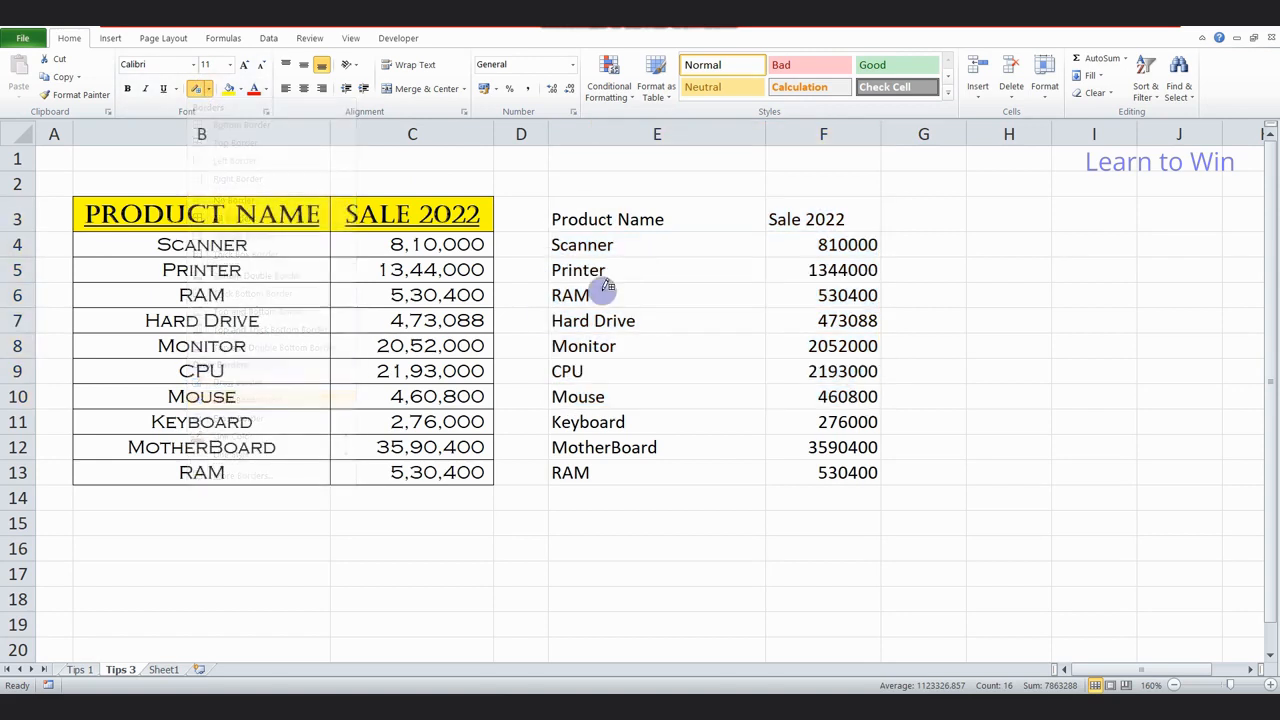
mouse_move(606, 216)
left_mouse_down()
mouse_move(714, 266)
mouse_move(836, 423)
left_mouse_up()
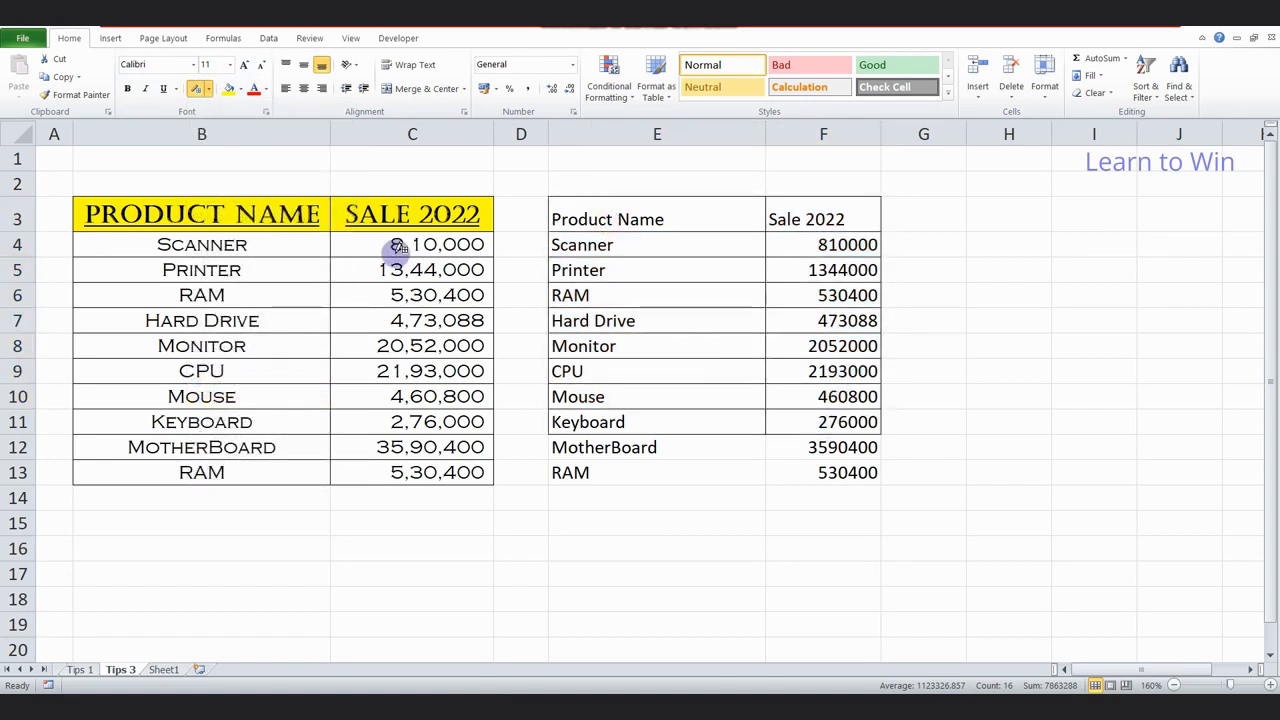
left_click(208, 89)
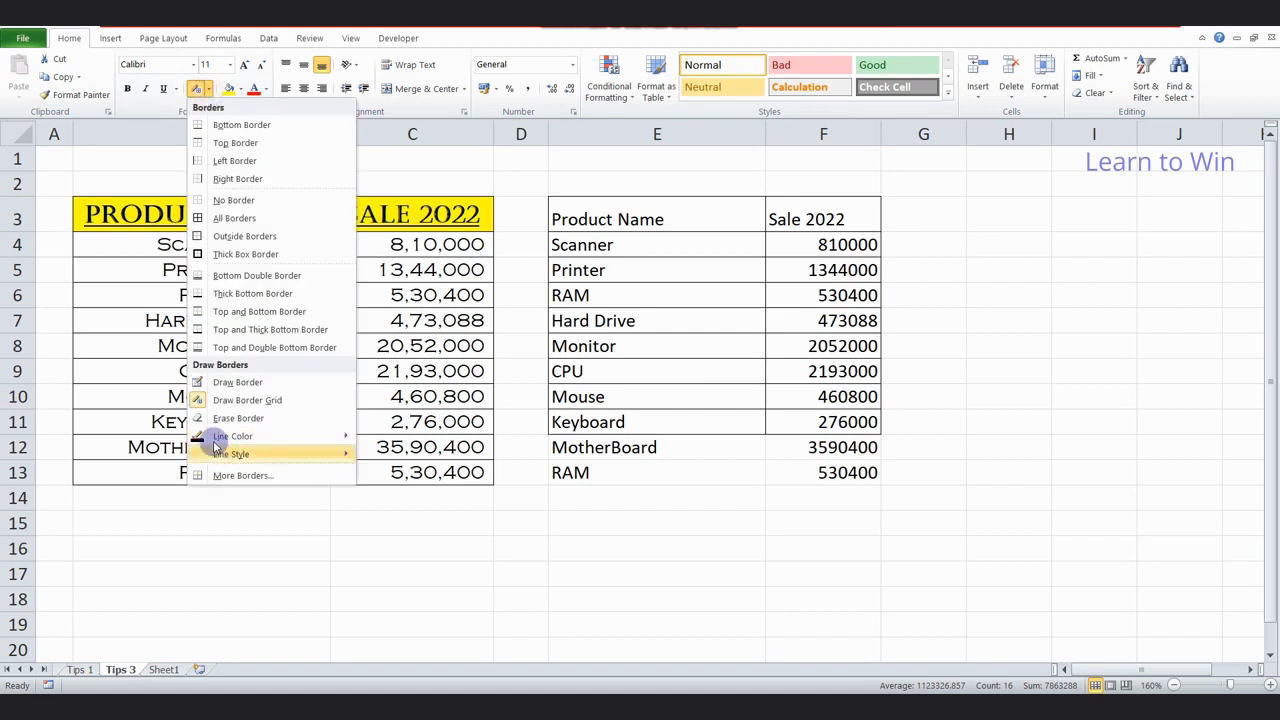
left_click(210, 420)
mouse_move(558, 205)
left_mouse_down()
mouse_move(689, 249)
mouse_move(894, 426)
mouse_move(886, 460)
mouse_move(884, 447)
left_mouse_up()
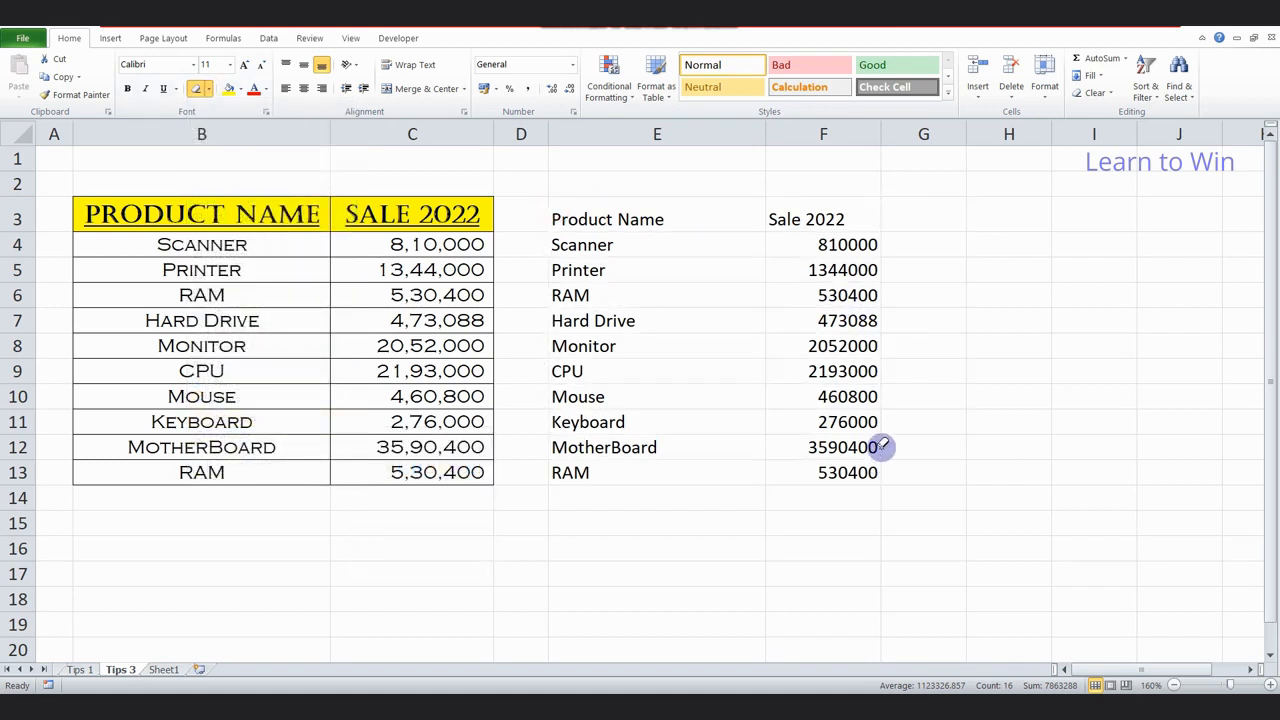
In the Format Cells border settings, give E3:F10 borders on all four outer sides plus the inside vertical line
left_click(209, 92)
mouse_move(263, 441)
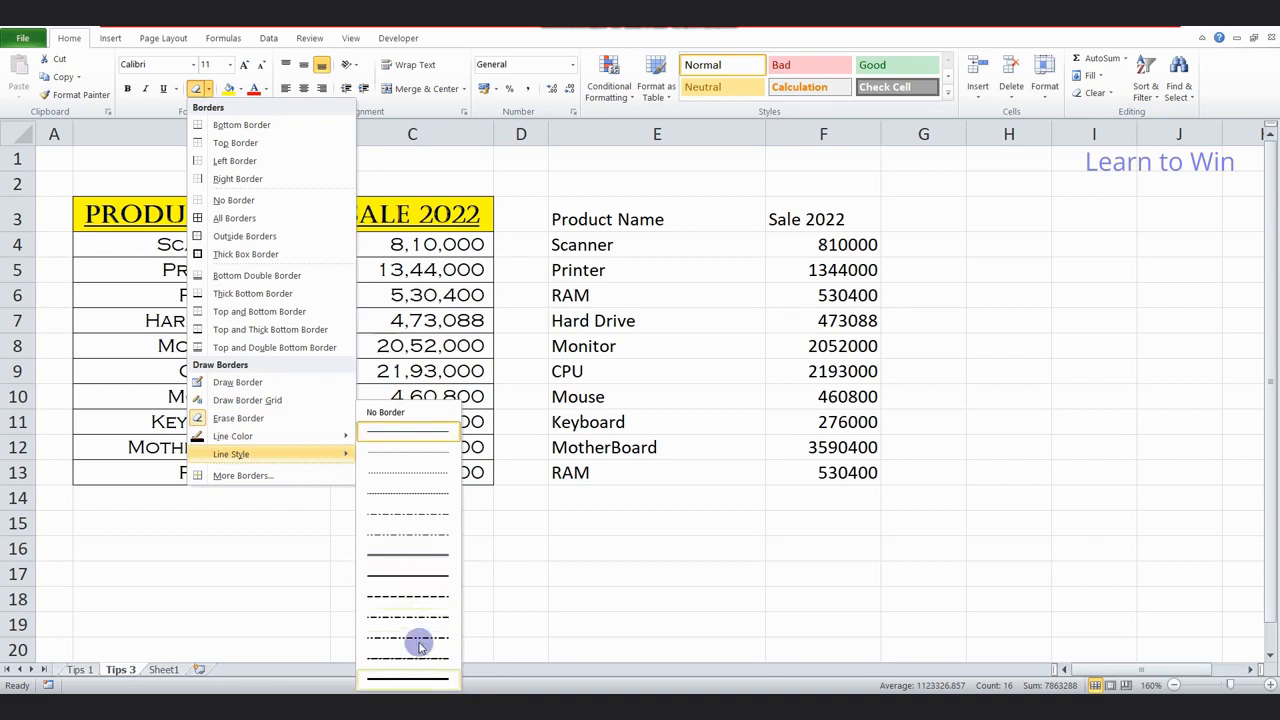
left_click(248, 476)
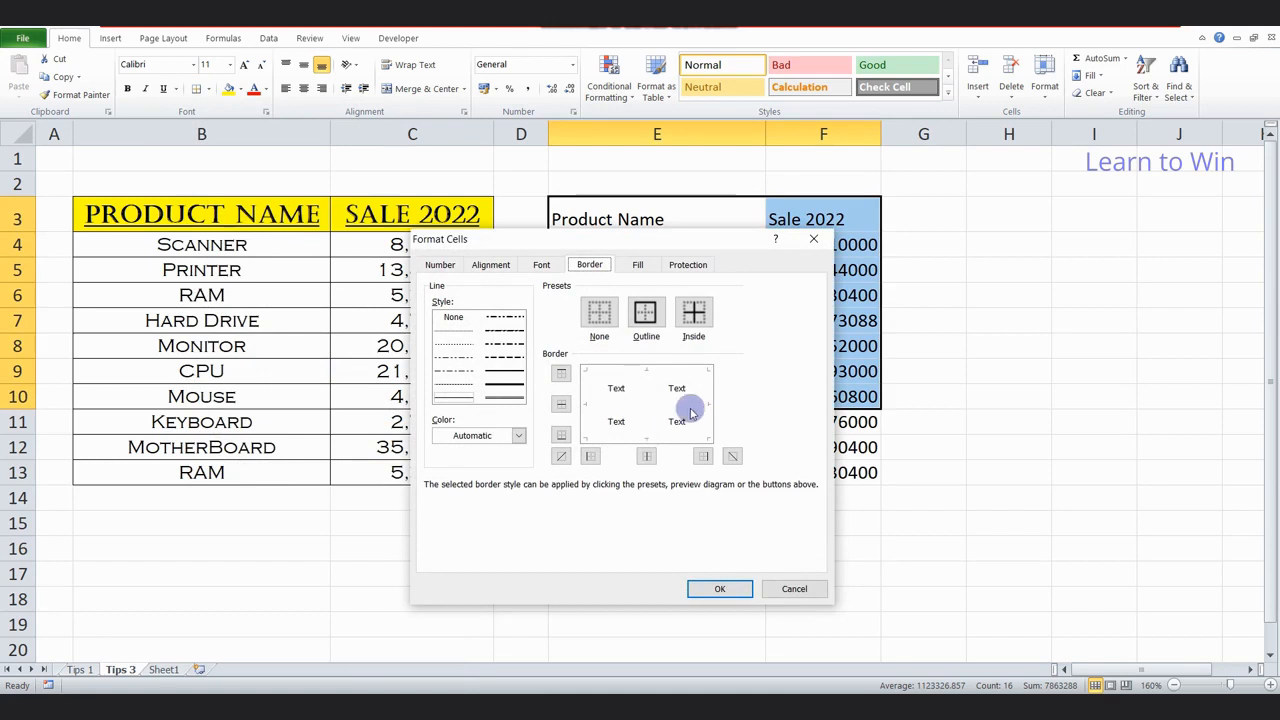
left_click(633, 374)
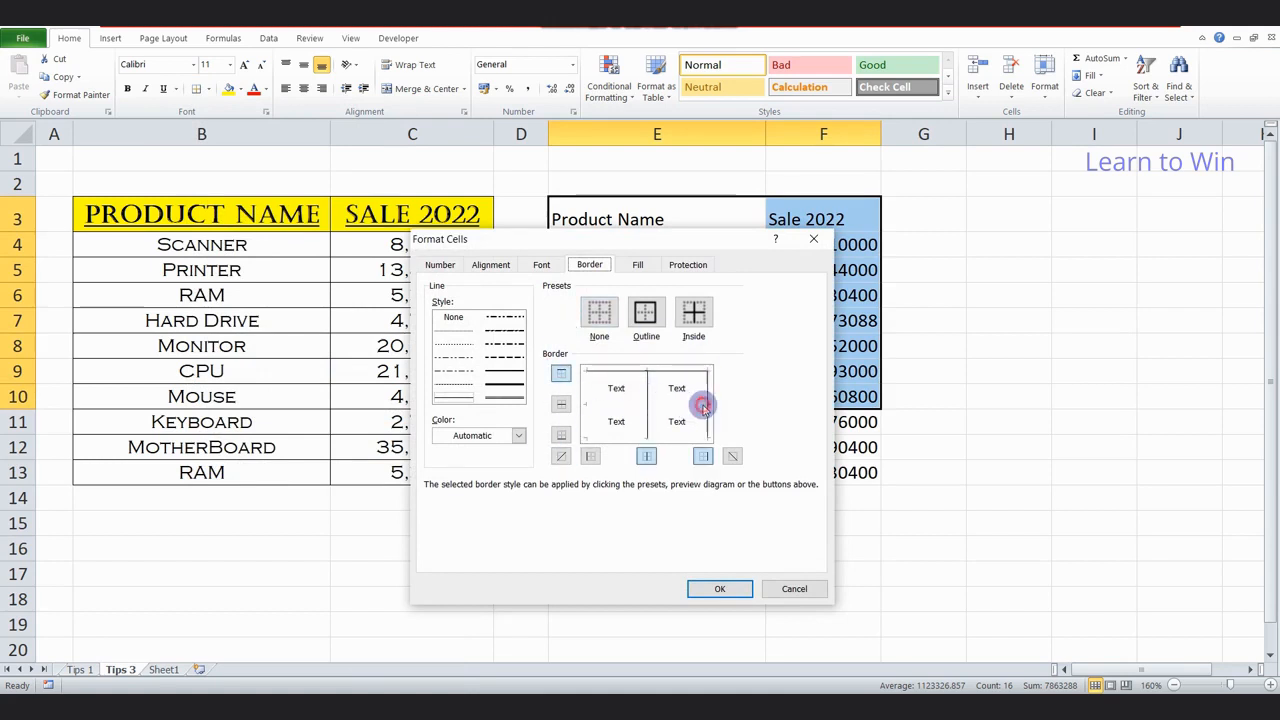
left_click(591, 412)
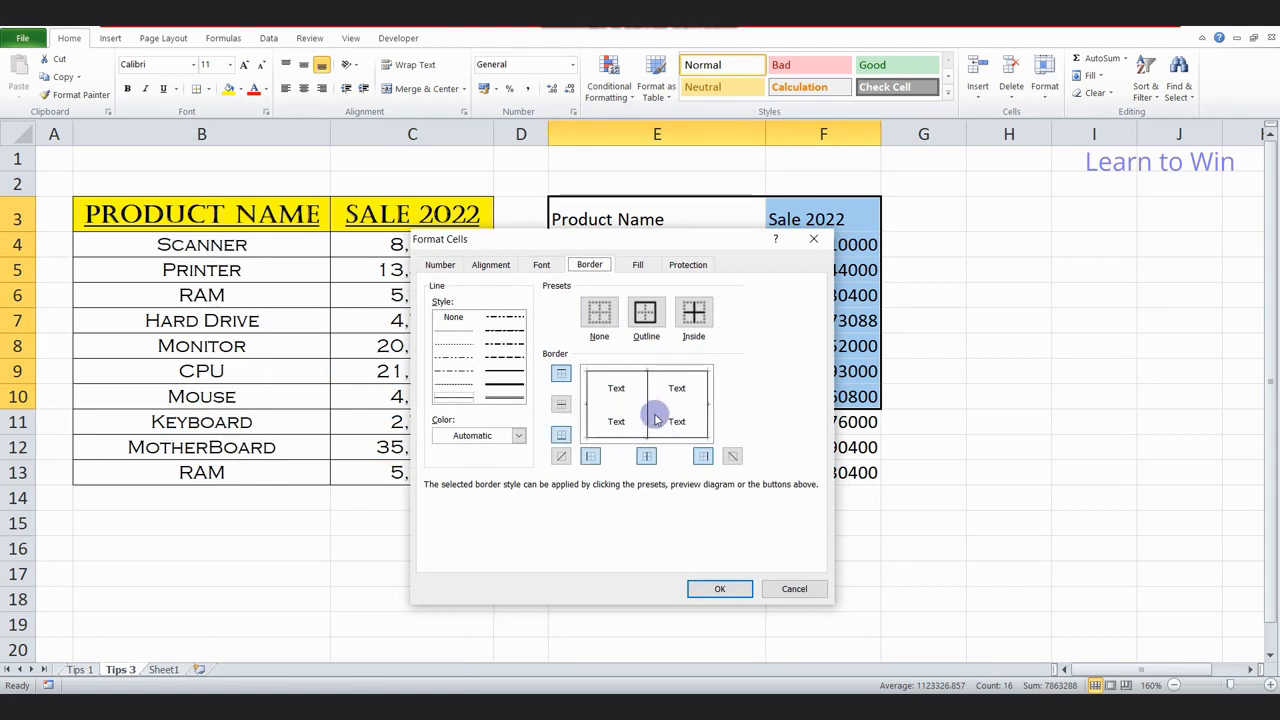
left_click(720, 591)
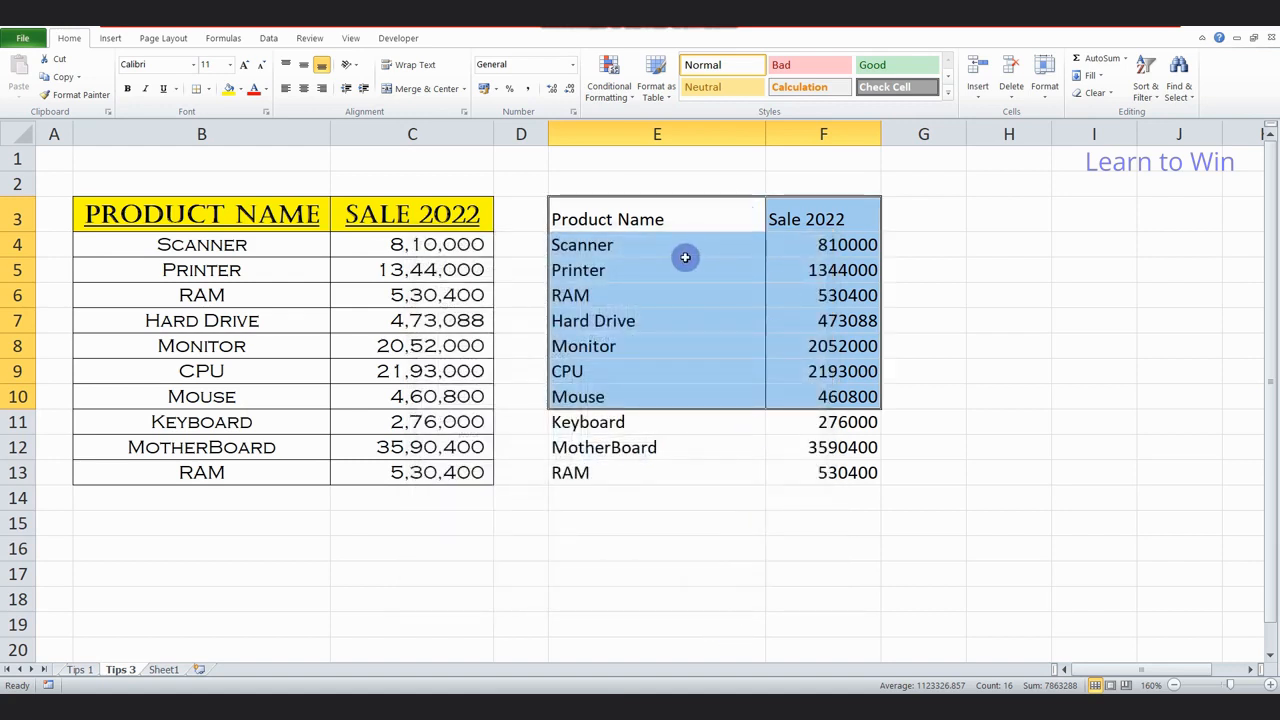
left_click(676, 270)
left_click(667, 300)
left_click(649, 371)
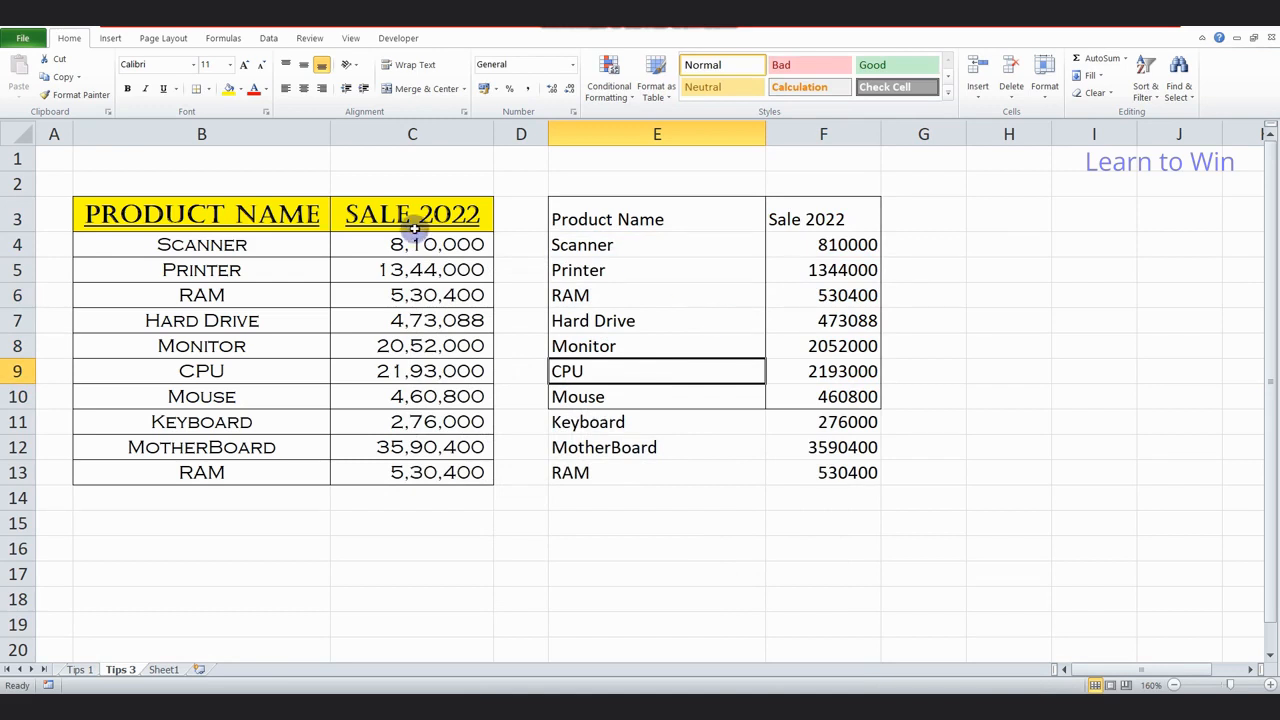
Undo the custom borders on E3:F10
left_click(714, 286)
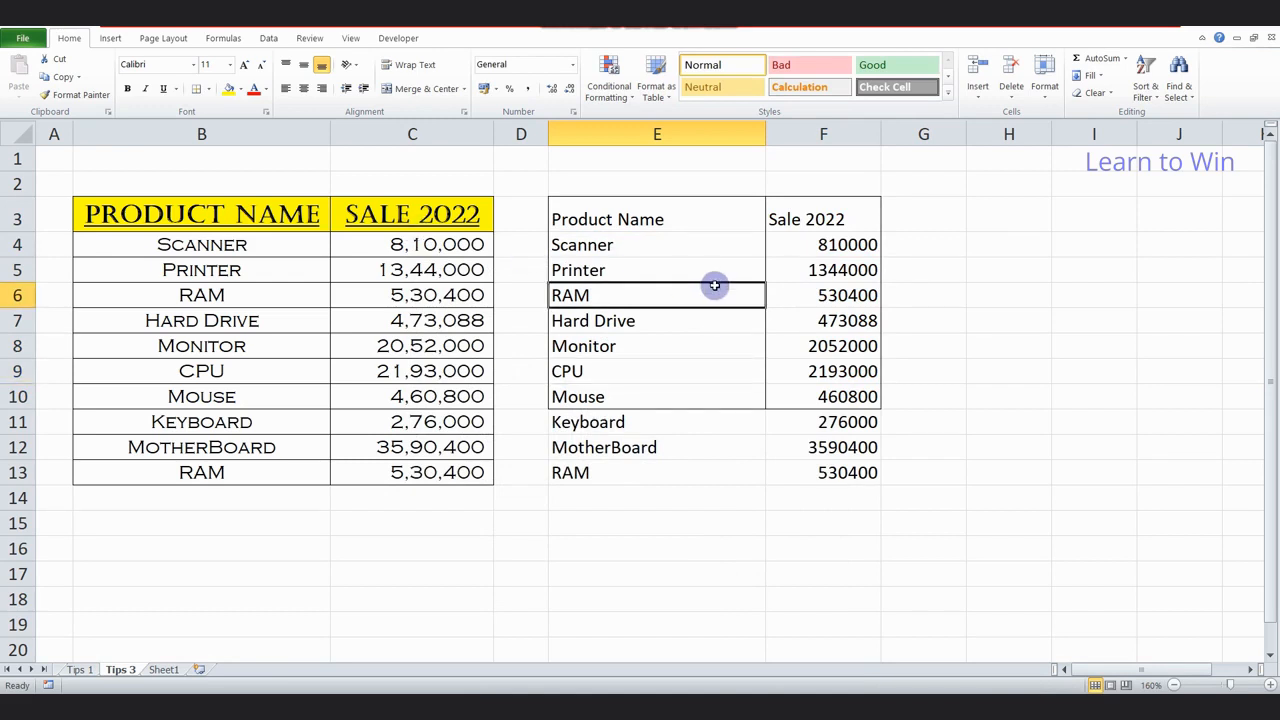
key("ctrl+a")
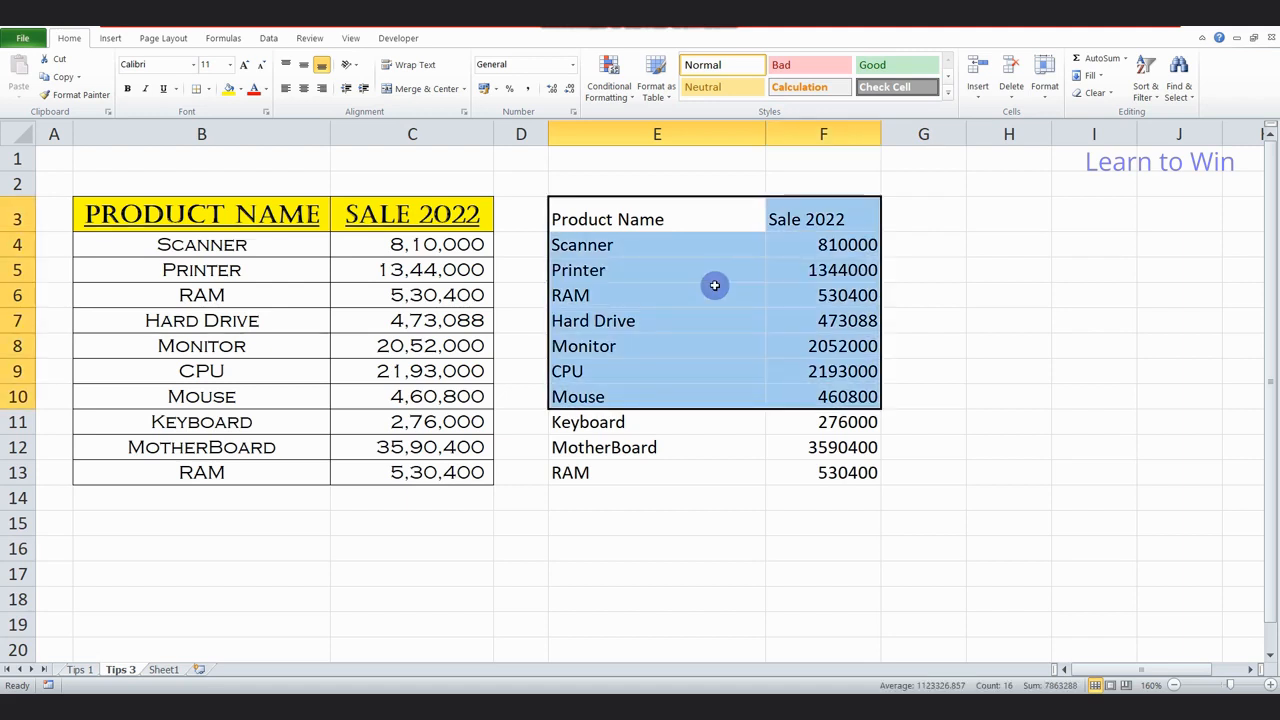
left_click(783, 341)
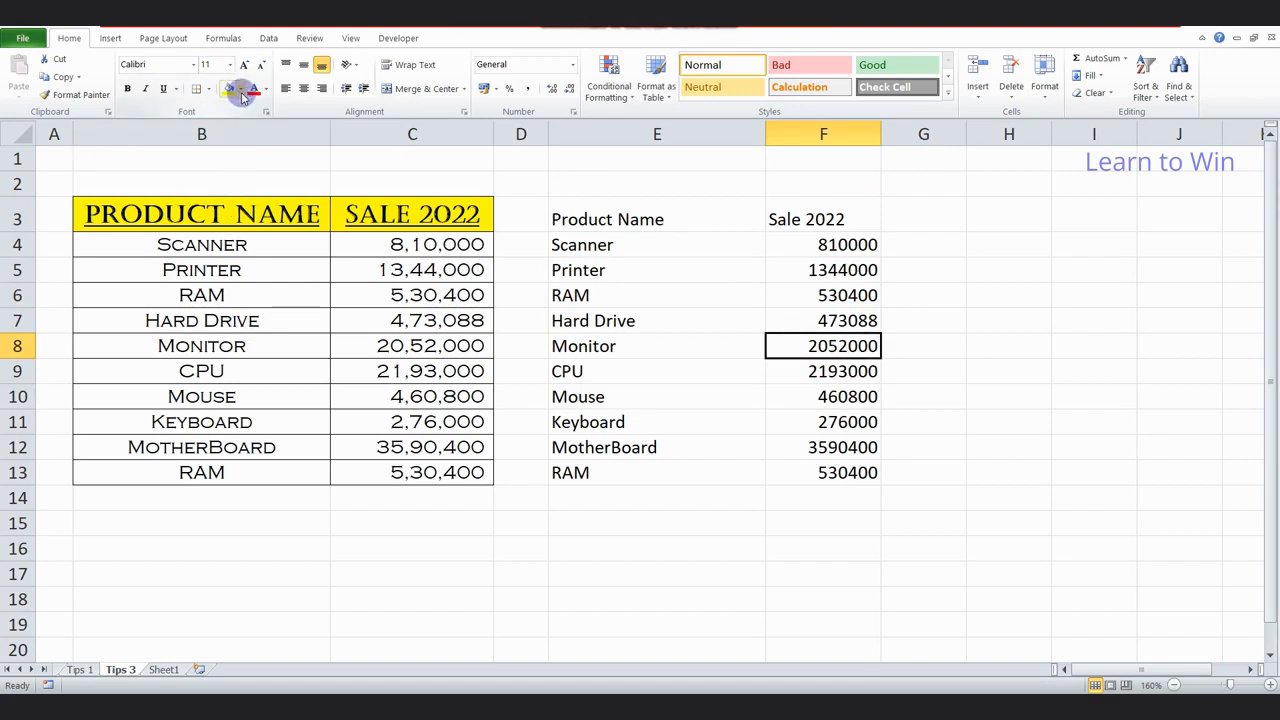
Fill the formatted table's header cells B3:C3 with light purple and set their font color to standard dark red
left_click(241, 90)
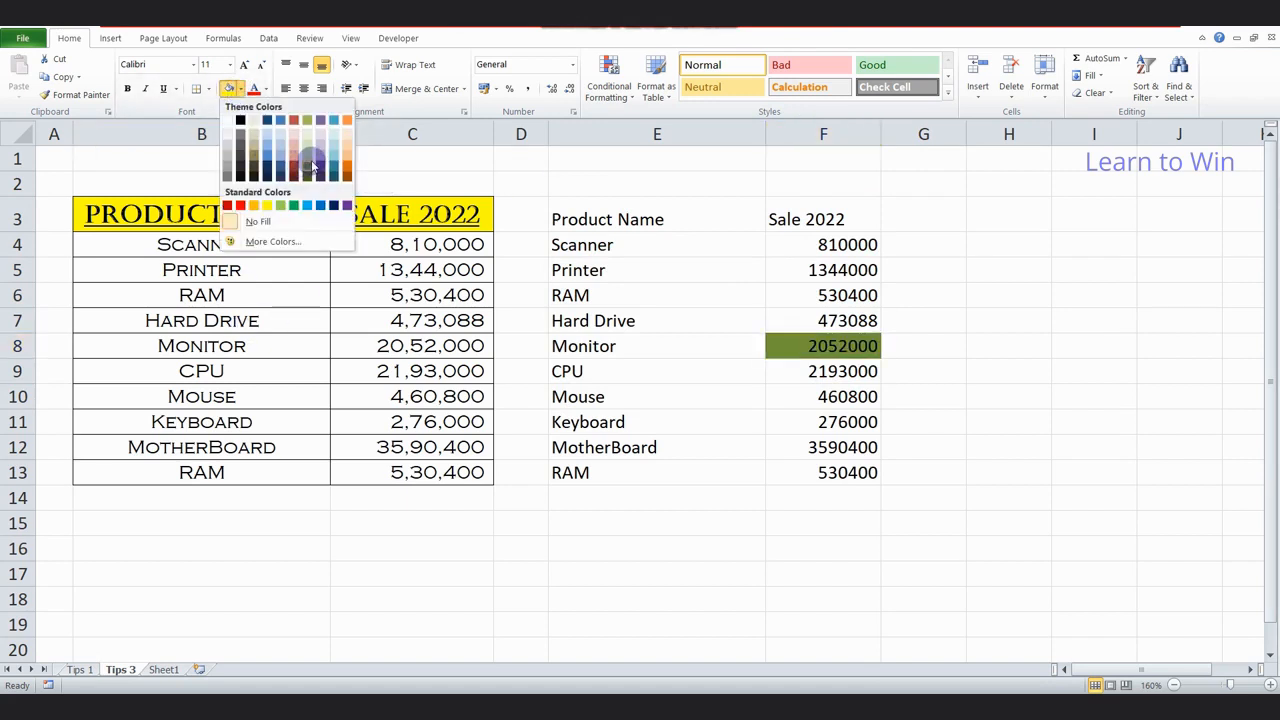
left_click(790, 397)
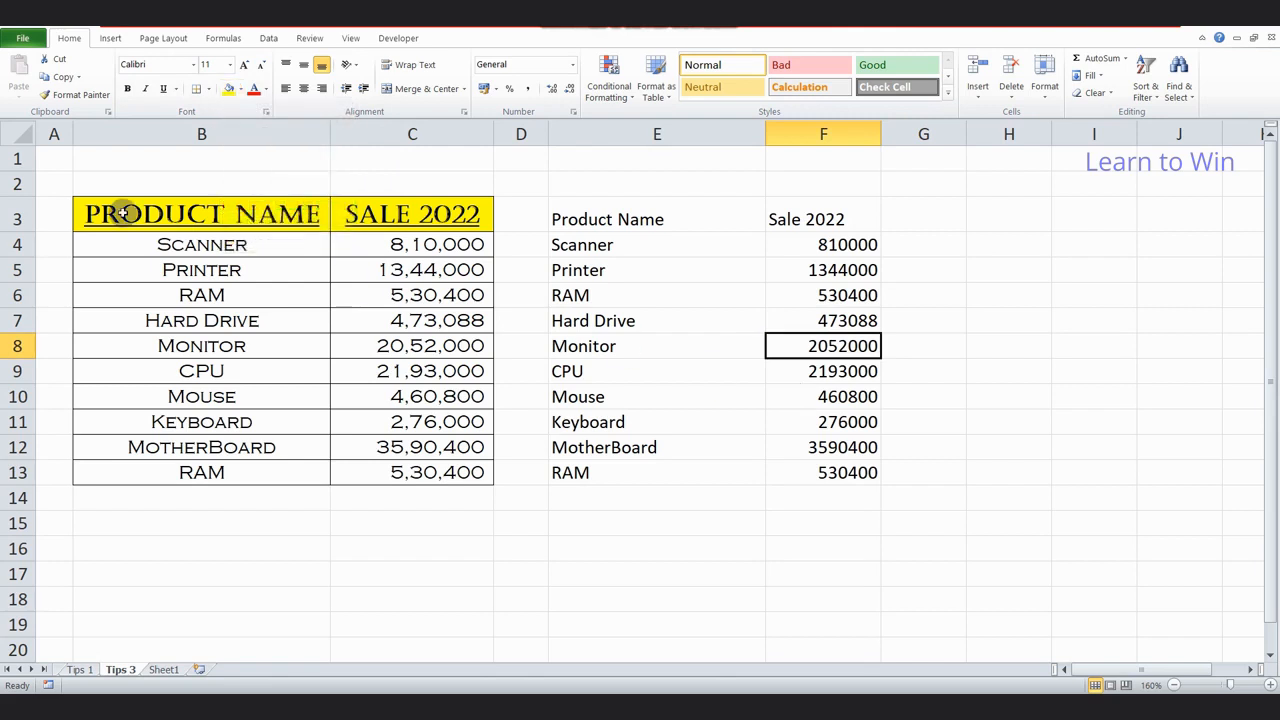
left_click_drag(121, 213, 345, 213)
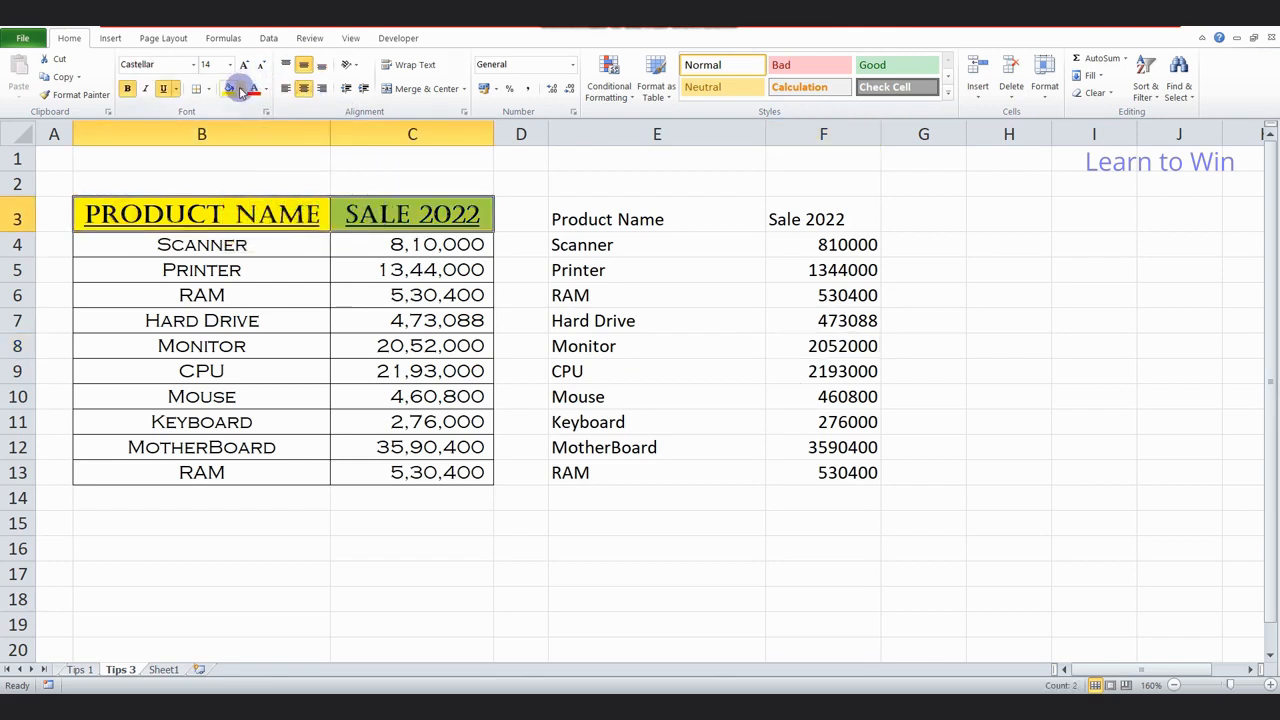
left_click(241, 89)
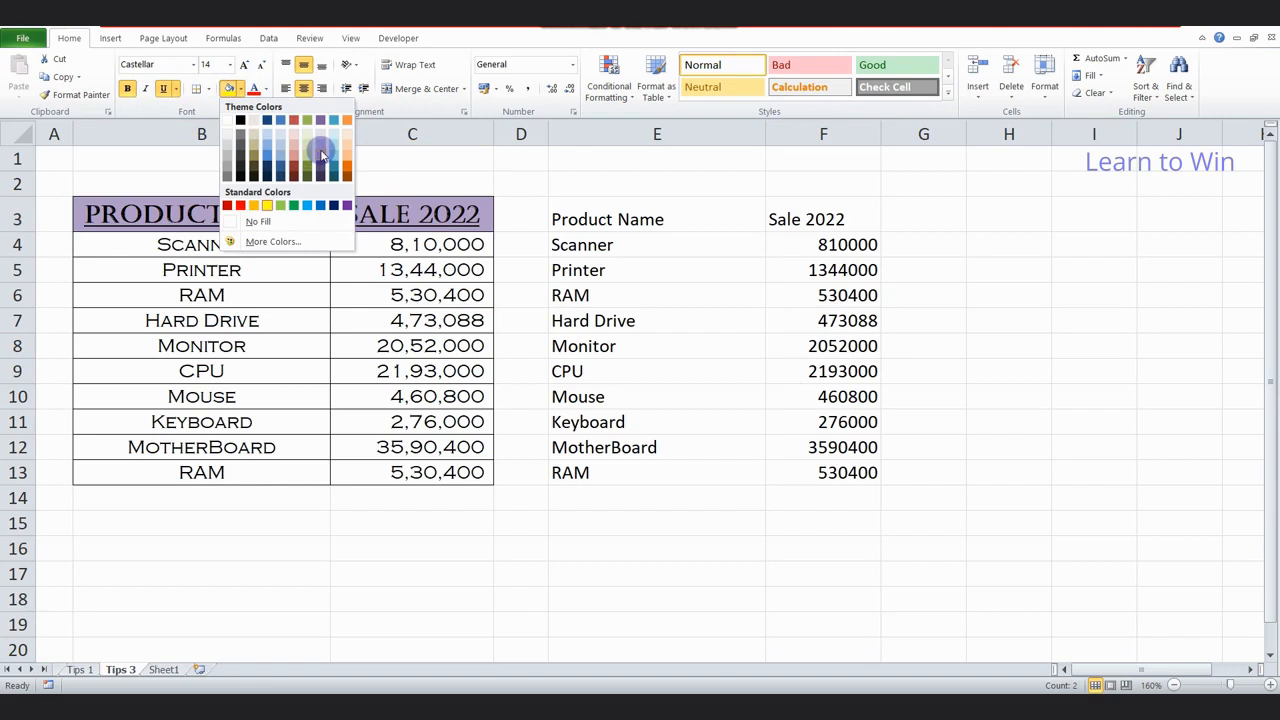
left_click(320, 150)
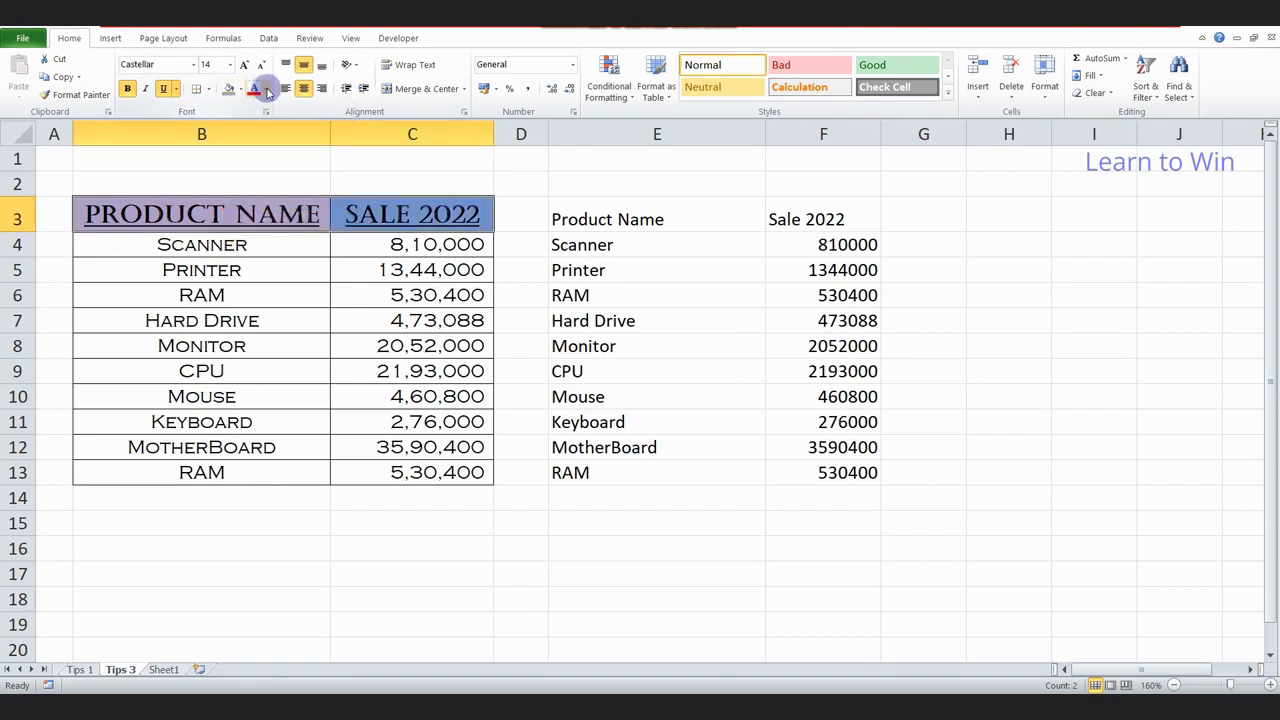
left_click(267, 89)
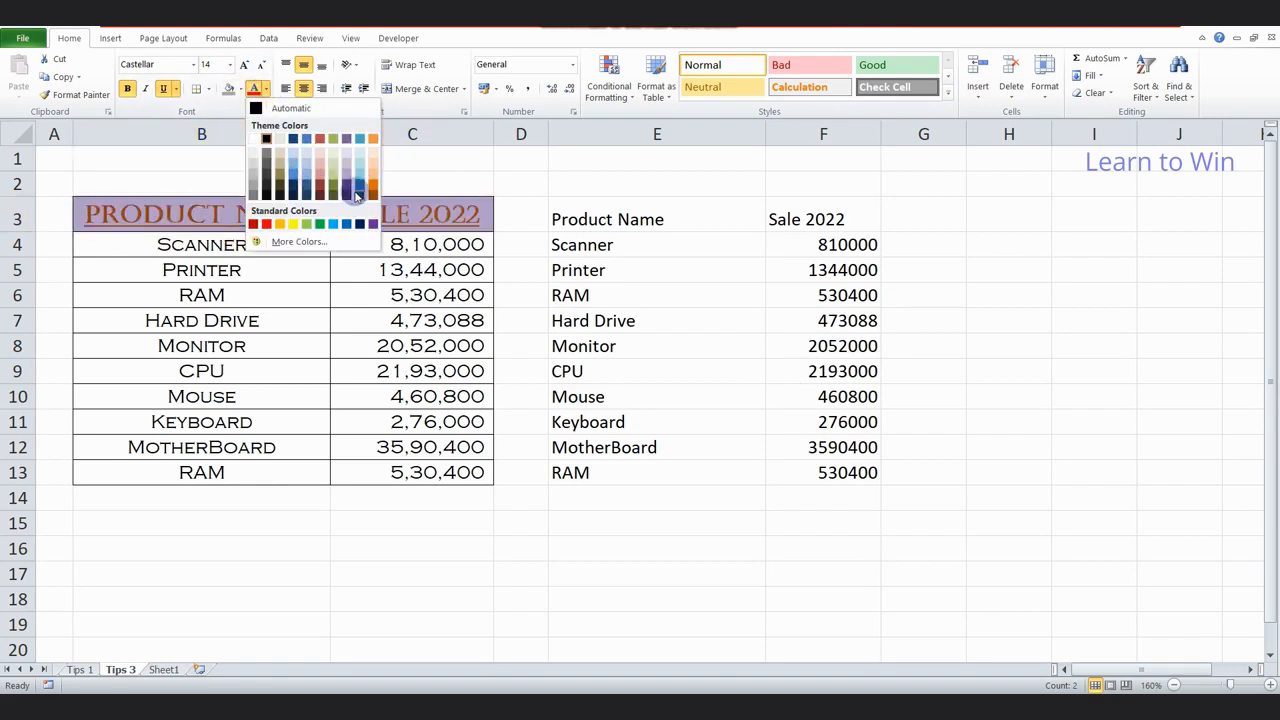
left_click(253, 224)
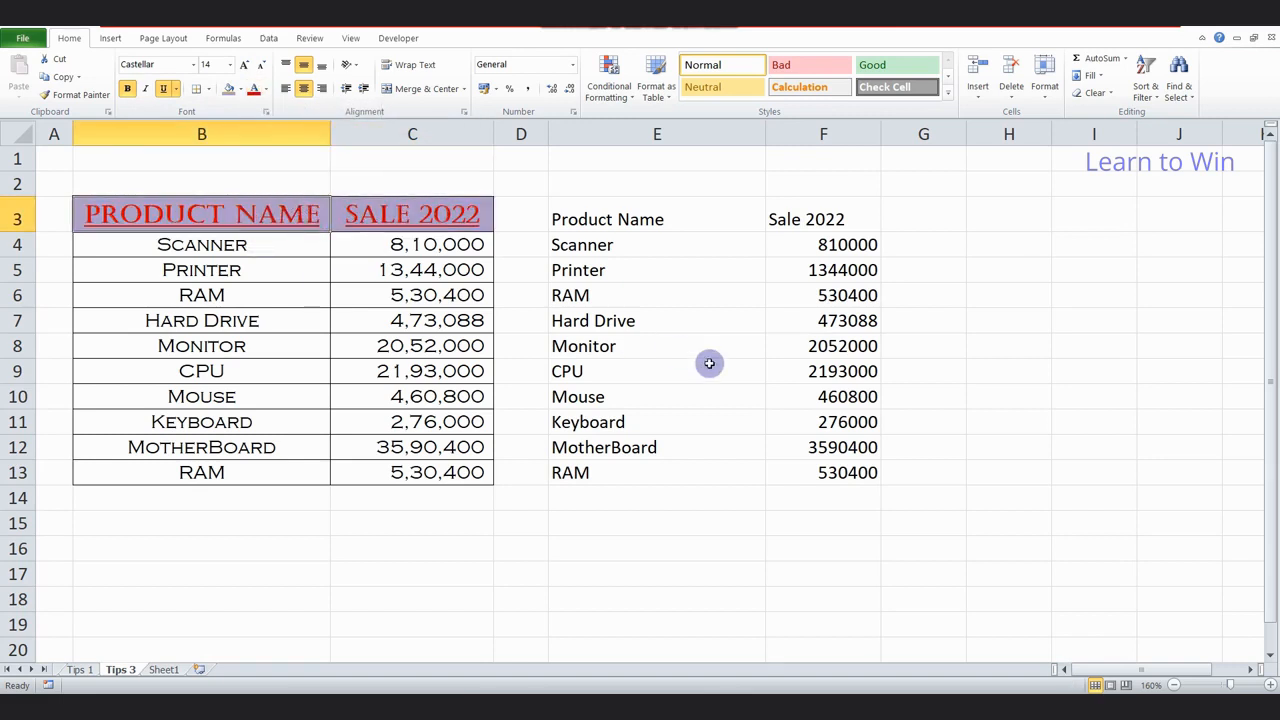
Change the fill of the header cells B3 and C3 to standard yellow
left_click(239, 89)
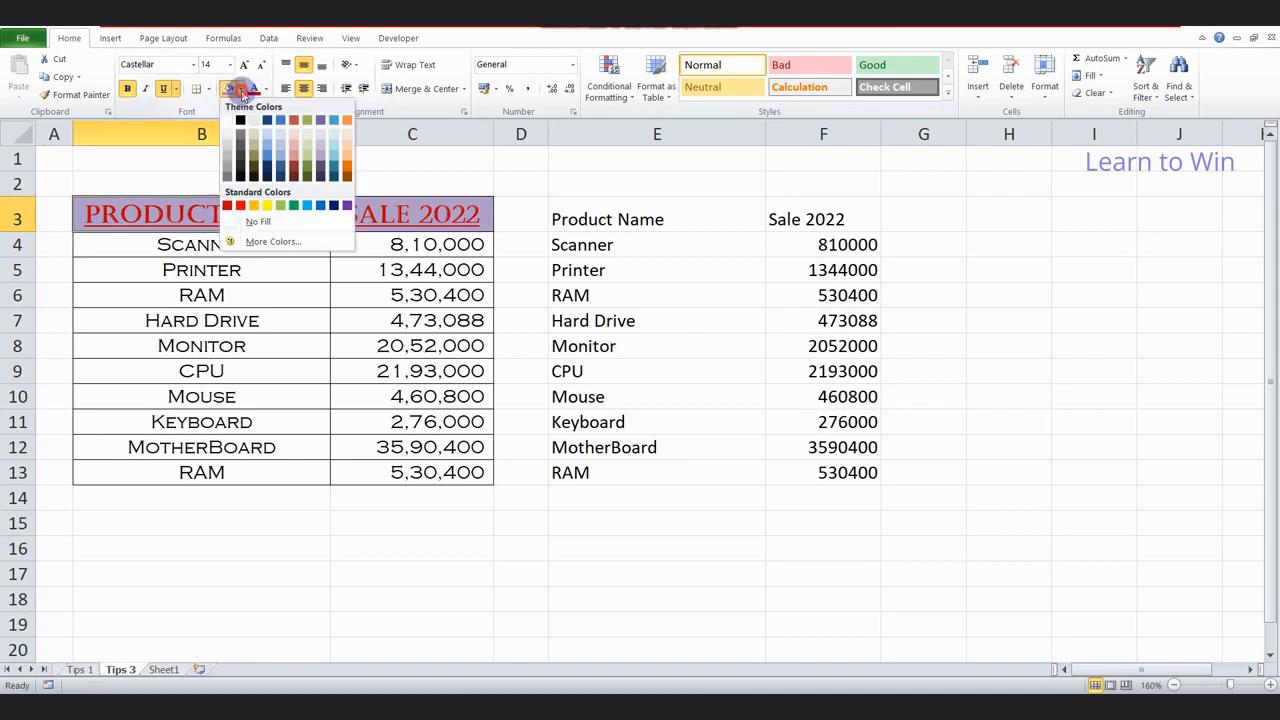
left_click(268, 205)
left_click(394, 214)
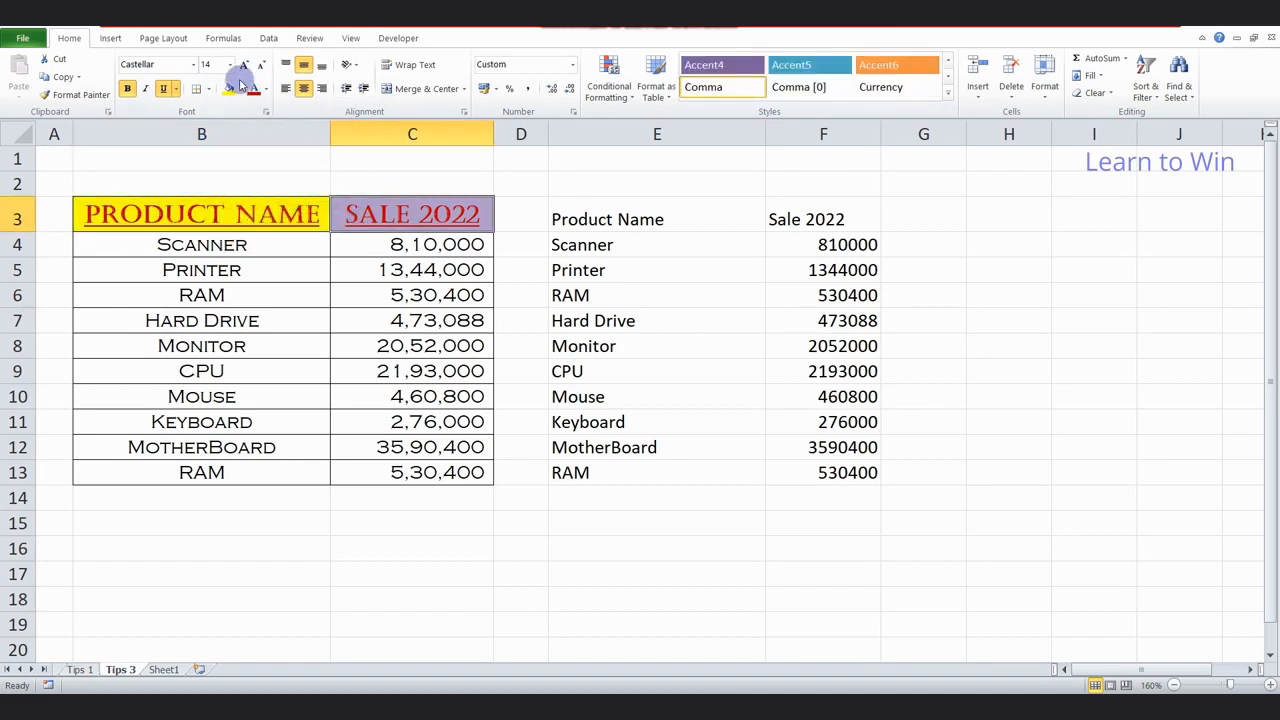
left_click(240, 88)
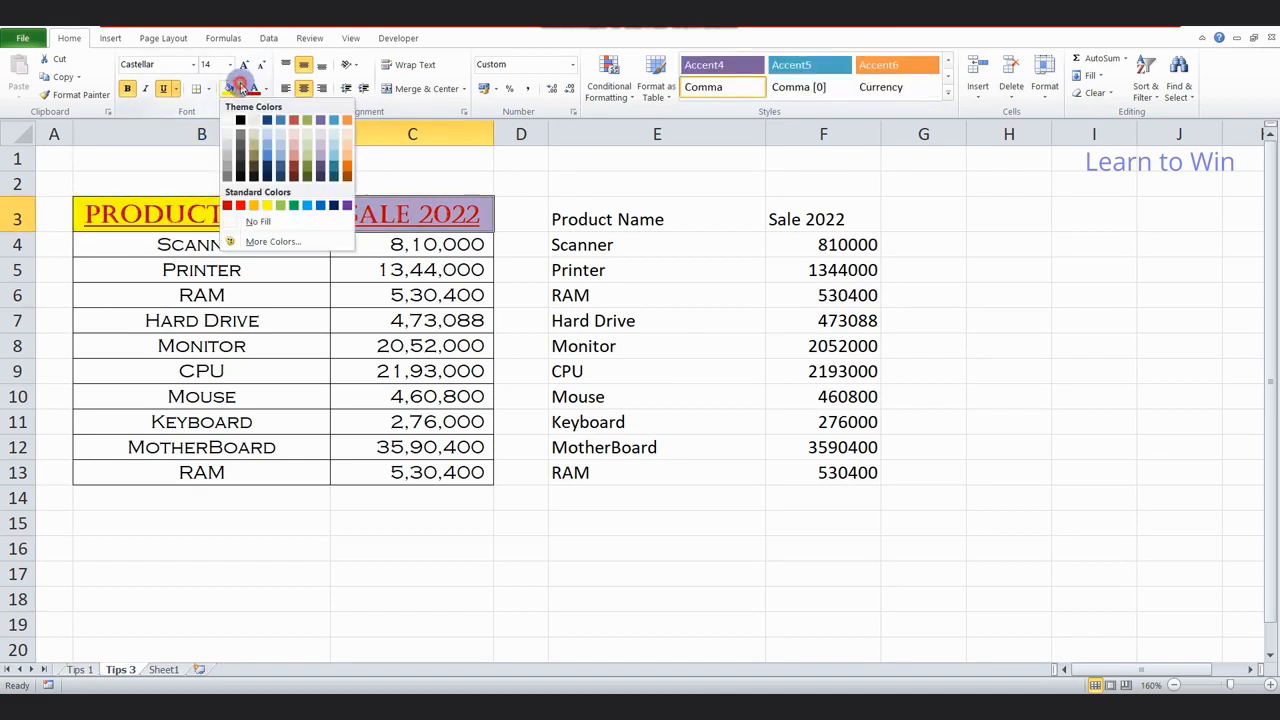
left_click(266, 206)
left_click(614, 286)
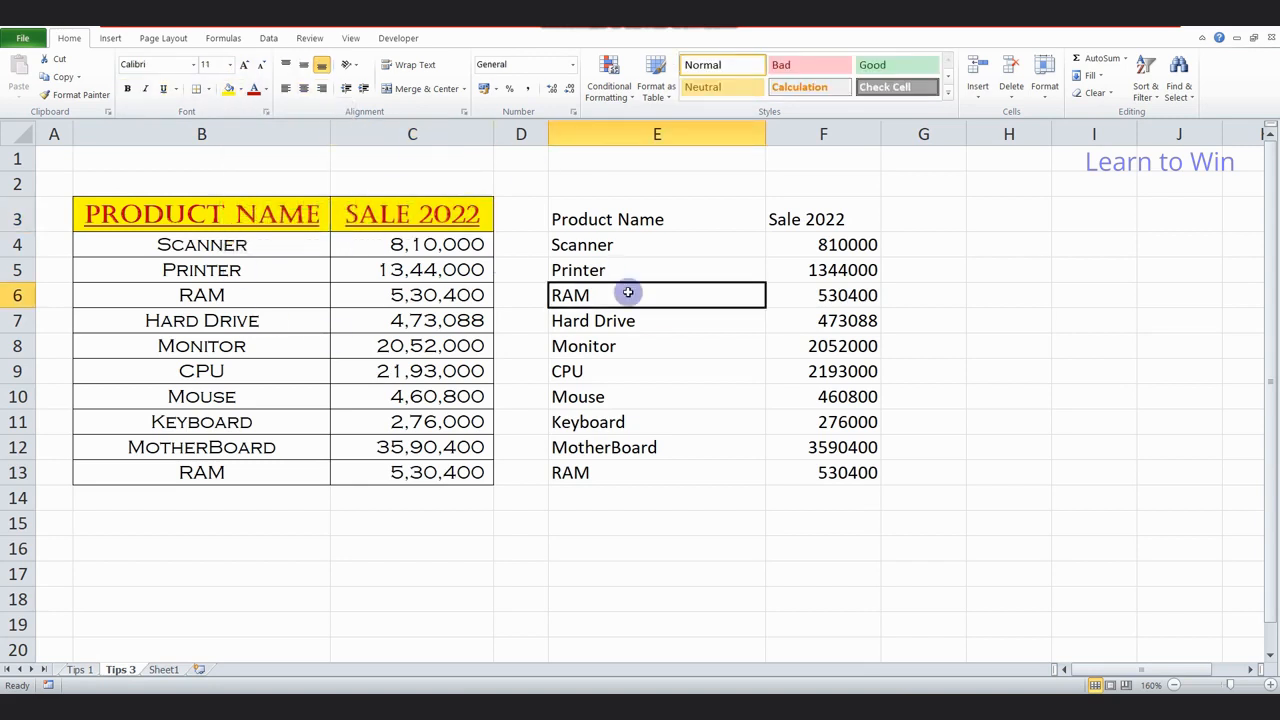
key("alt+Tab")
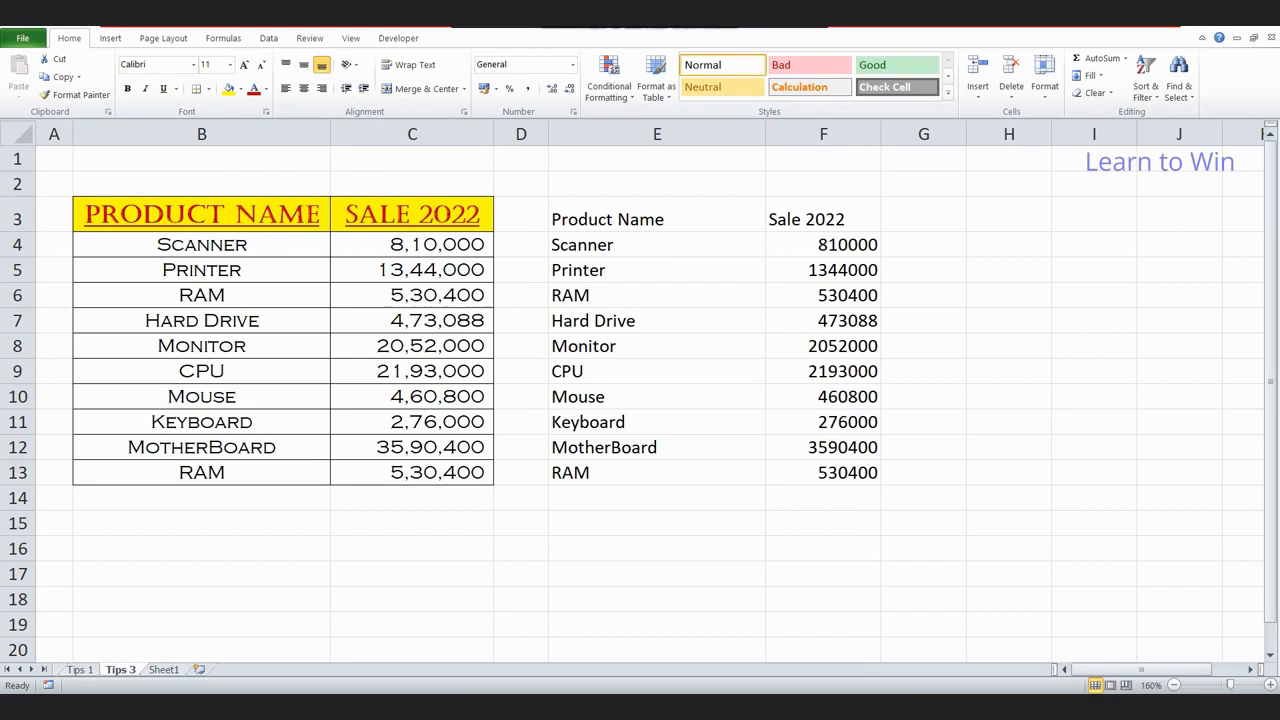
left_click(286, 292)
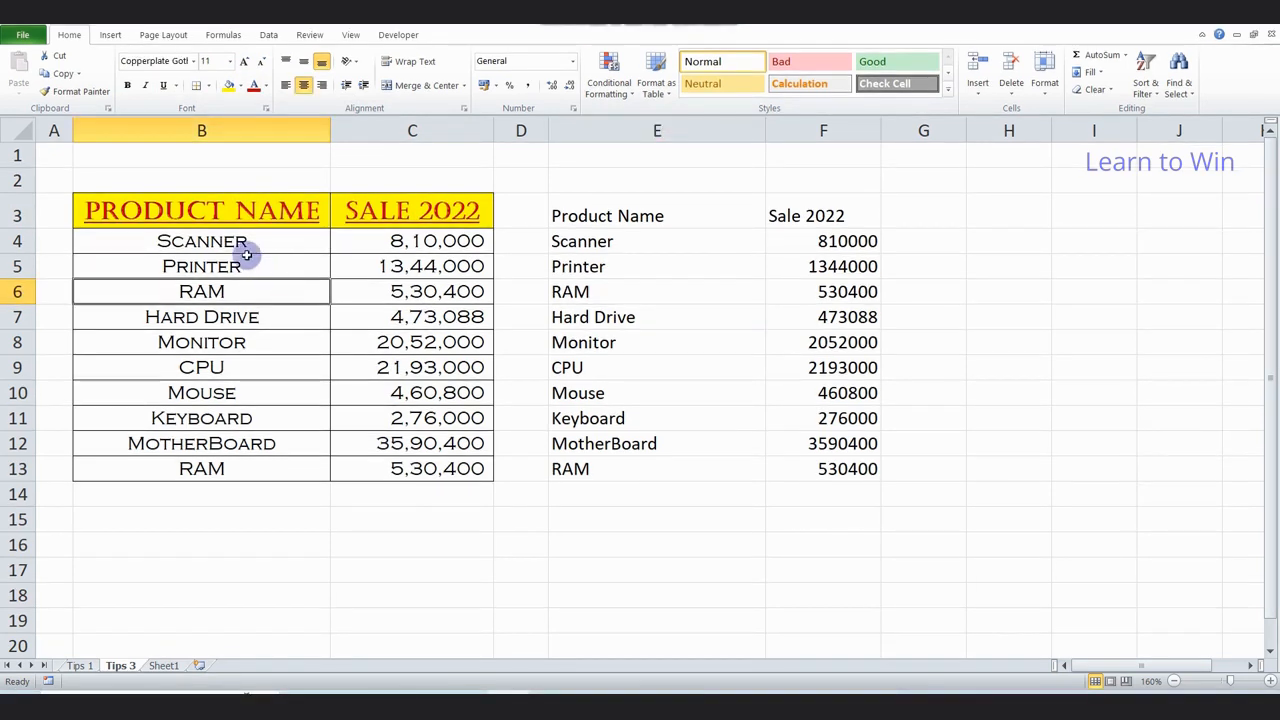
left_click(336, 231)
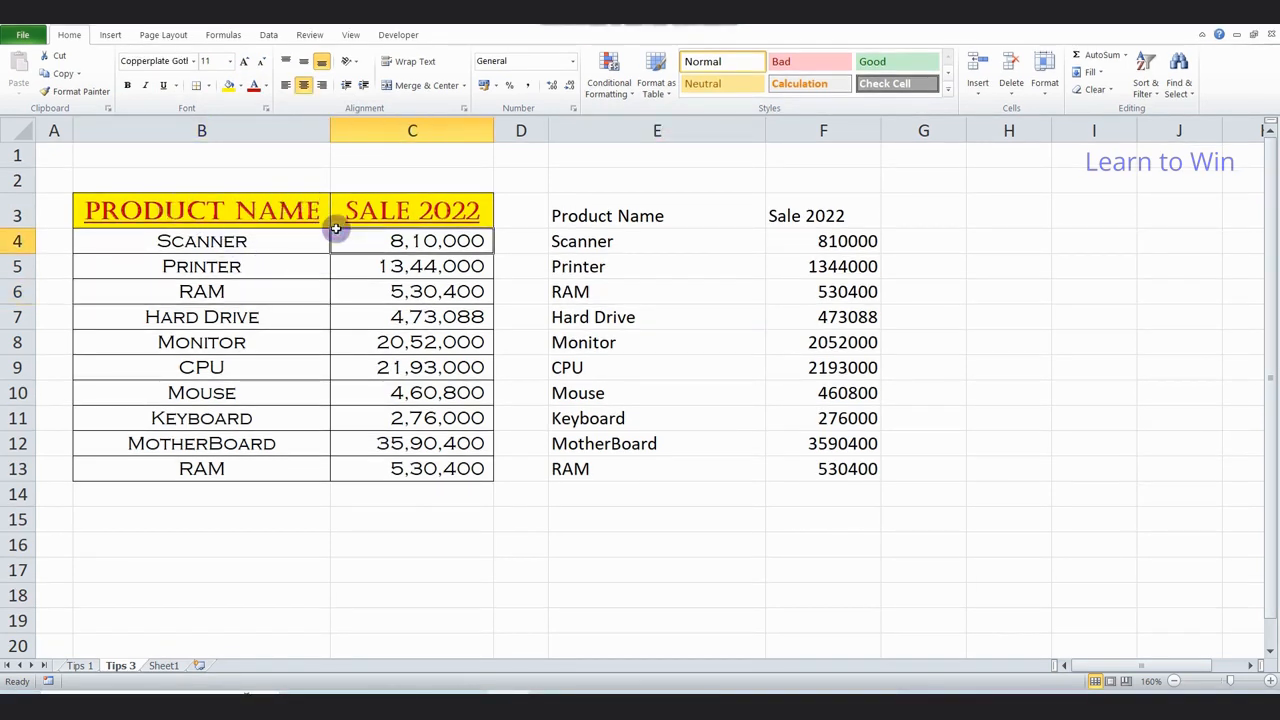
left_click(68, 92)
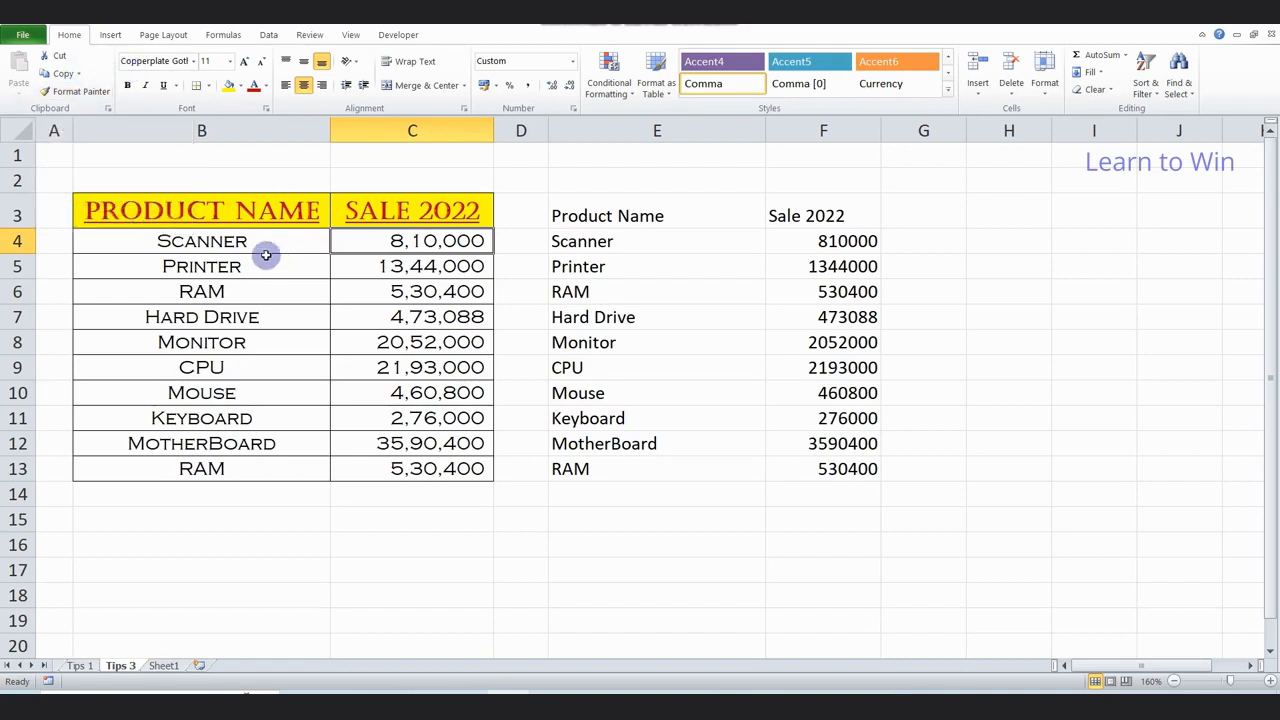
Copy the formatting of header cells B3:C3 onto header cells E3:F3 with Format Painter
left_click_drag(200, 210, 343, 221)
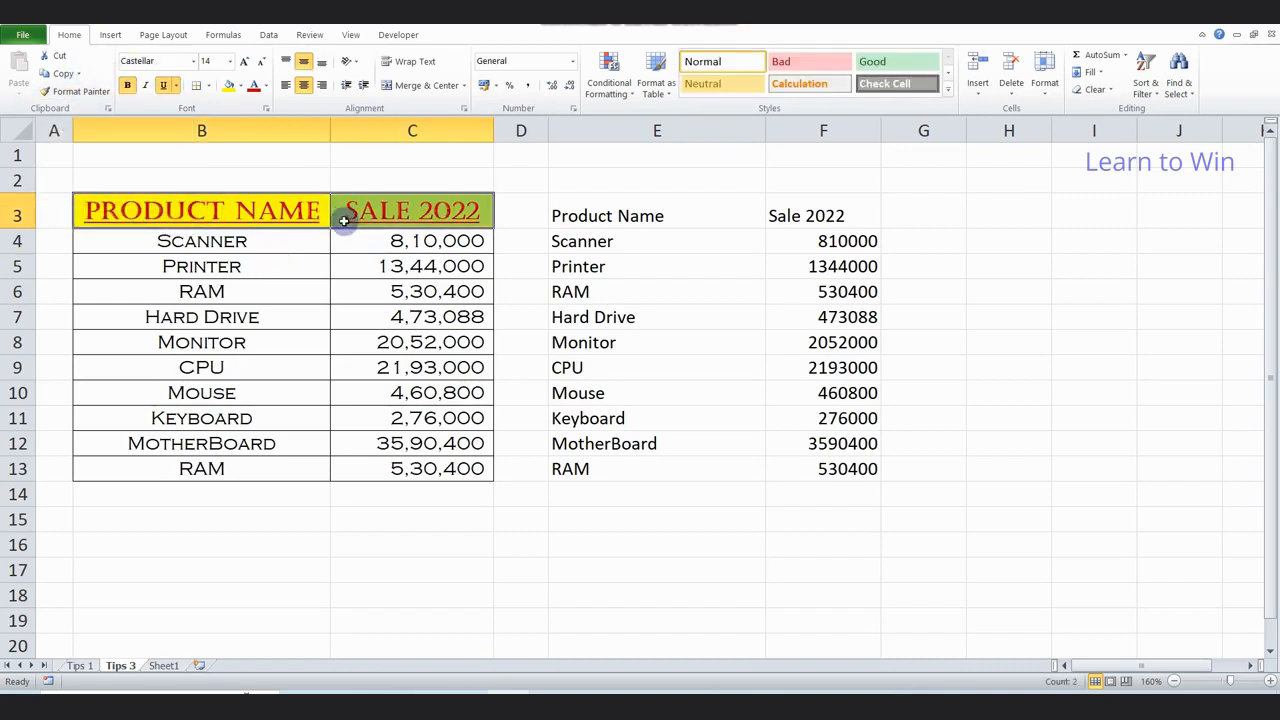
left_click(585, 218)
left_click(810, 208)
left_click_drag(651, 216, 797, 206)
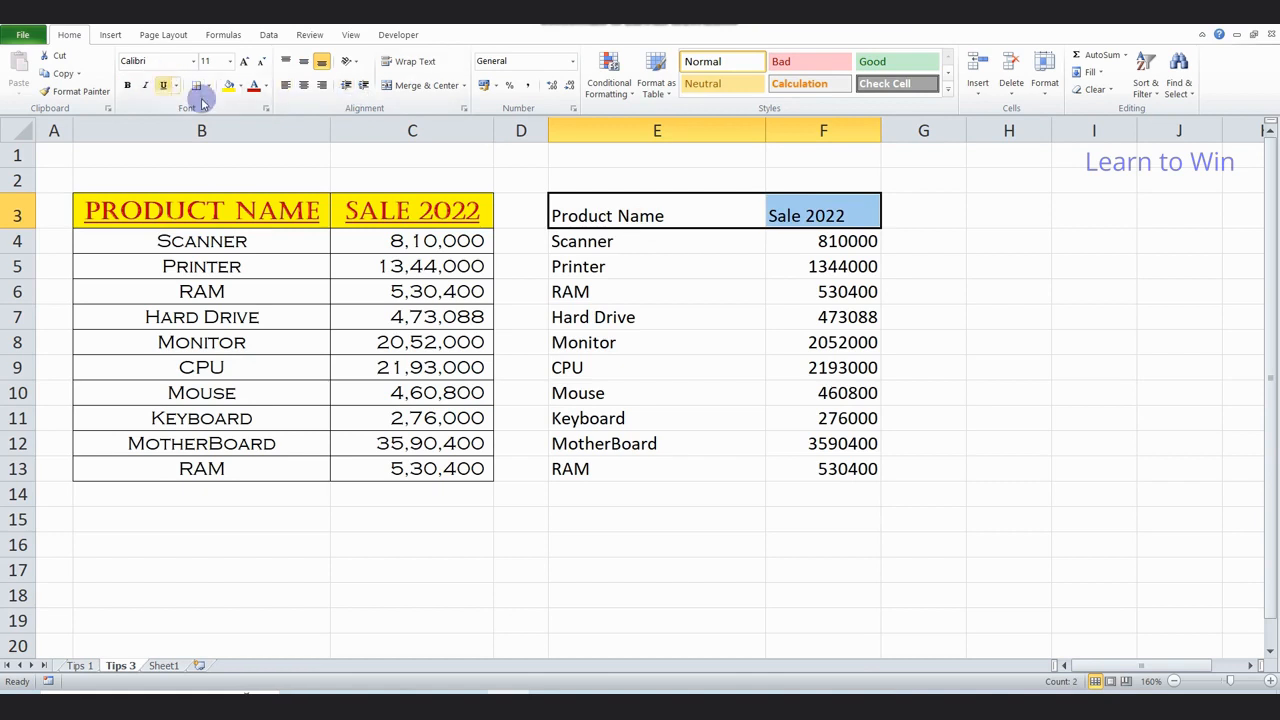
left_click_drag(181, 210, 344, 212)
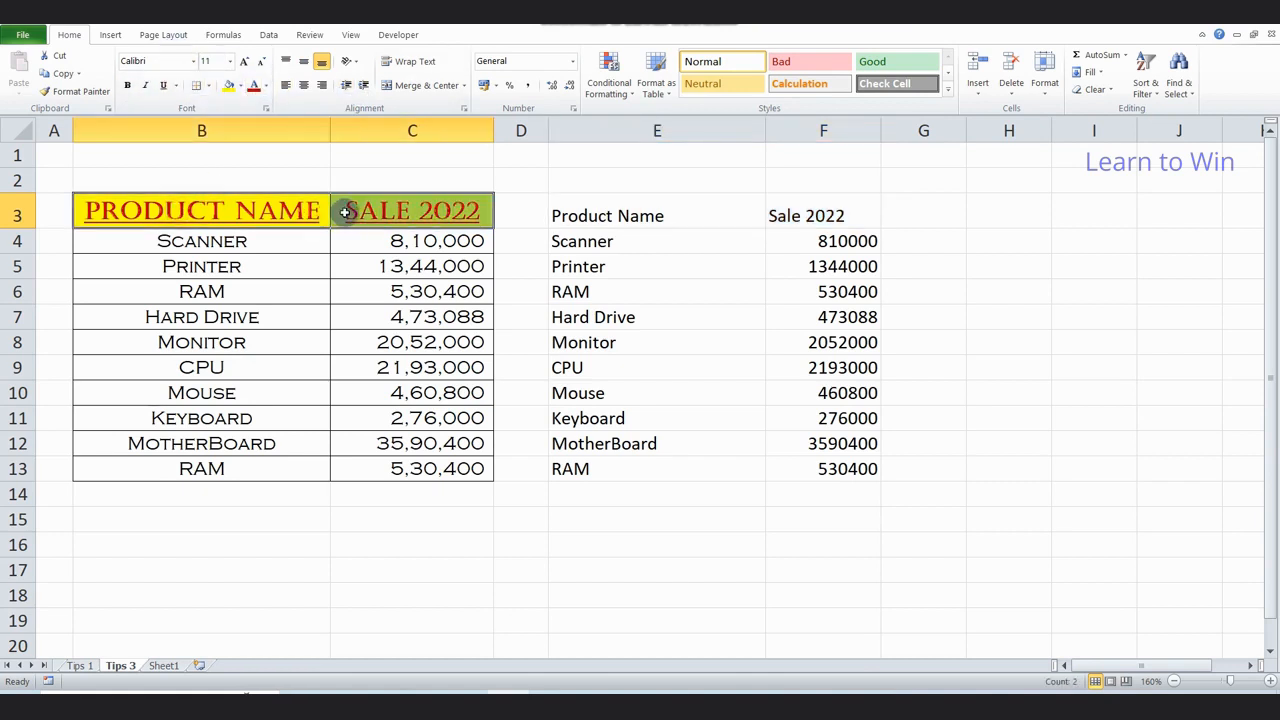
left_click(72, 91)
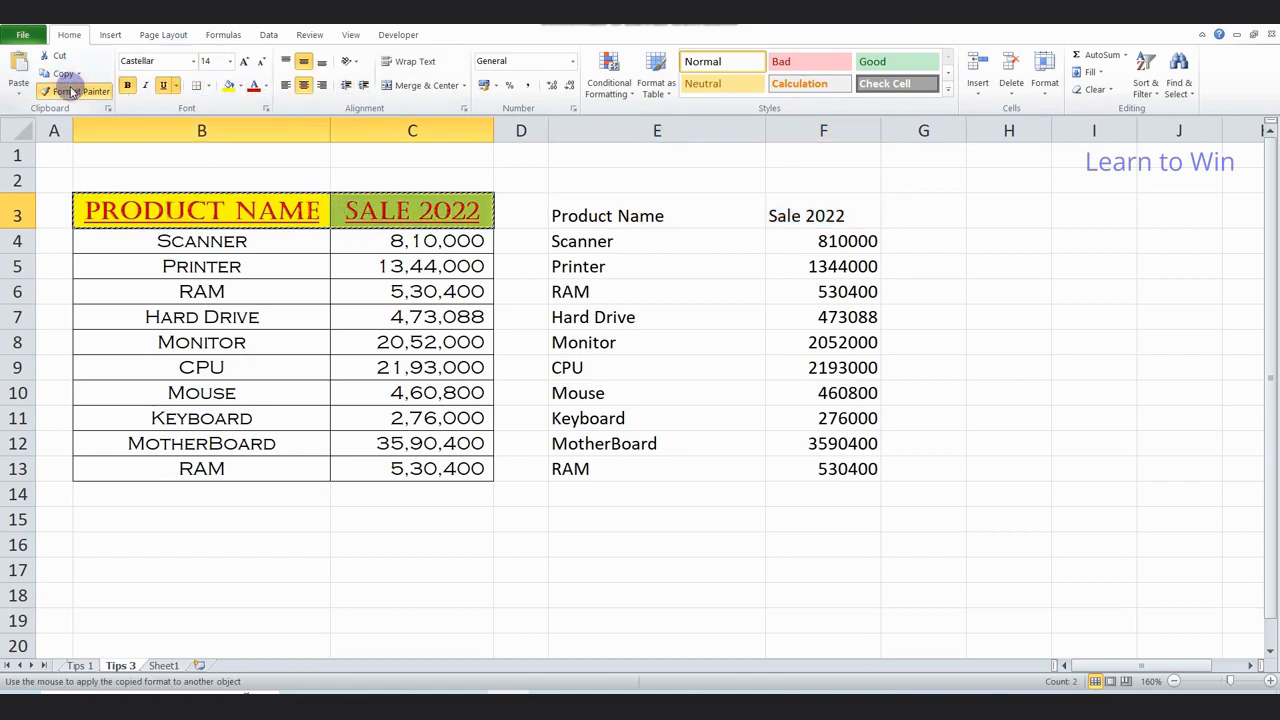
left_click_drag(607, 216, 800, 217)
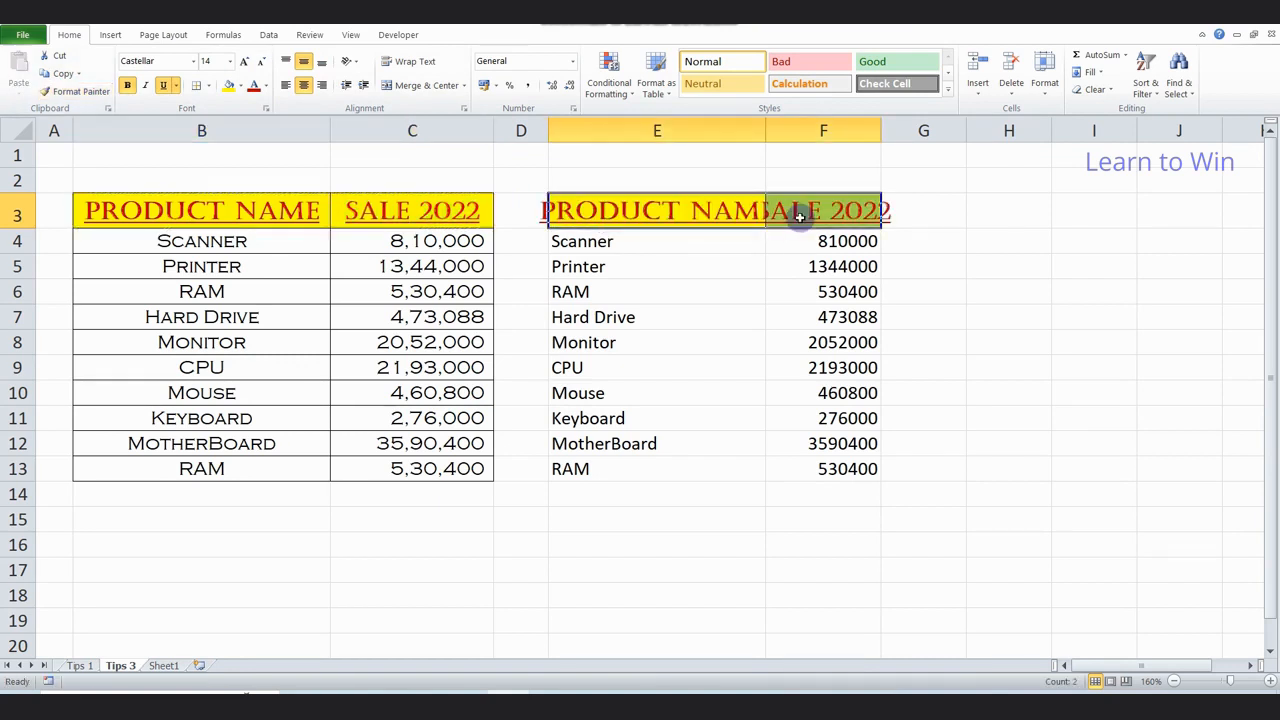
AutoFit the widths of columns E and F to their header text
double_click(765, 131)
double_click(912, 131)
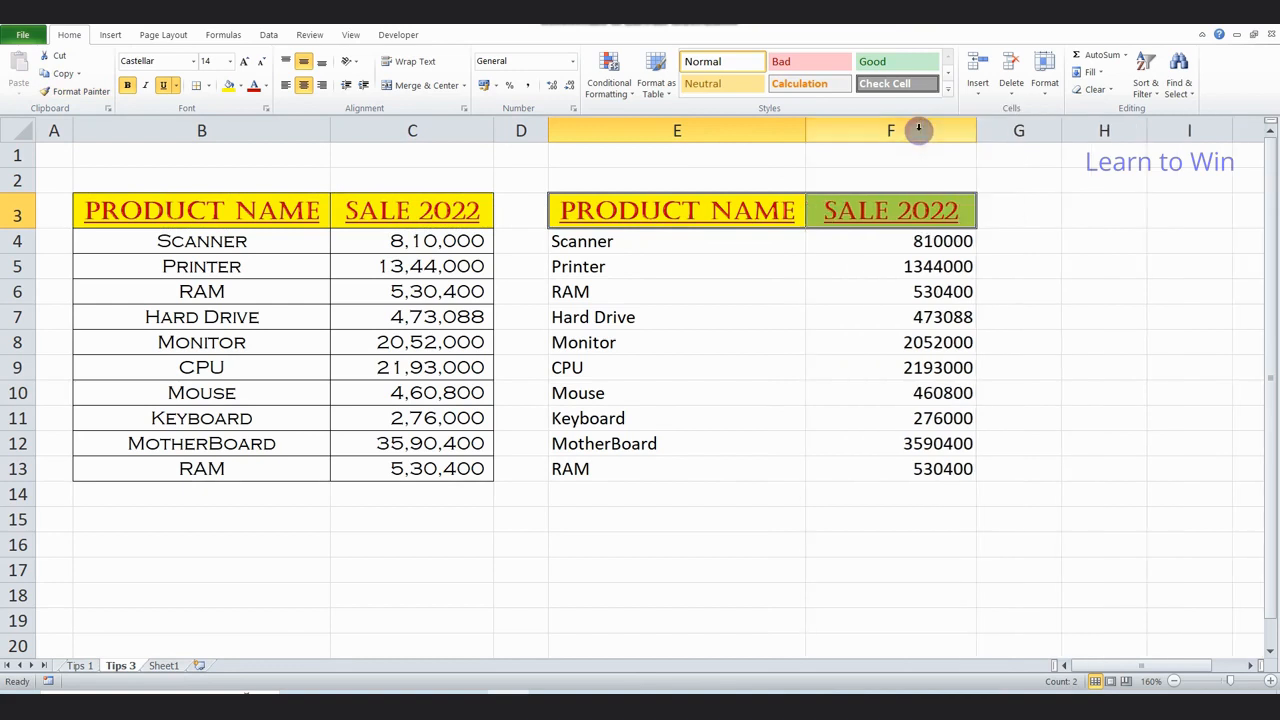
left_click(621, 266)
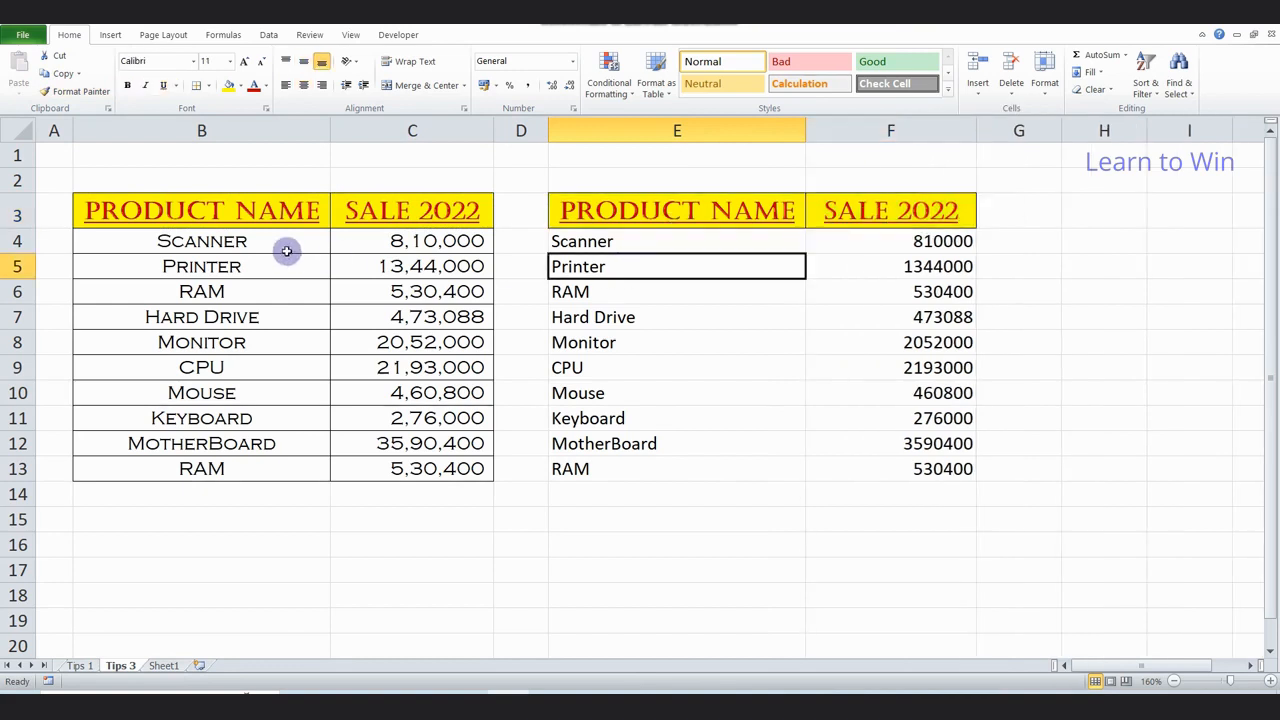
Copy the formatting of the RAM row B6:C6 onto E6:F6 with Format Painter
left_click(225, 269)
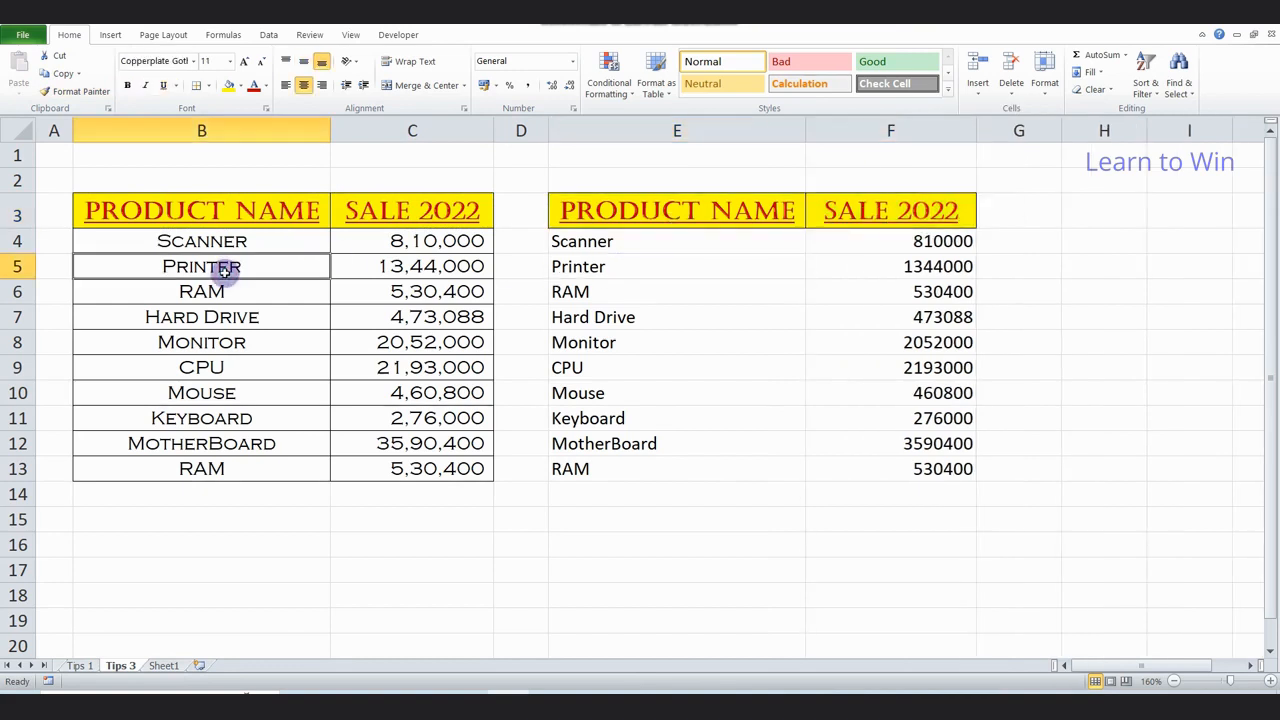
left_click(645, 269)
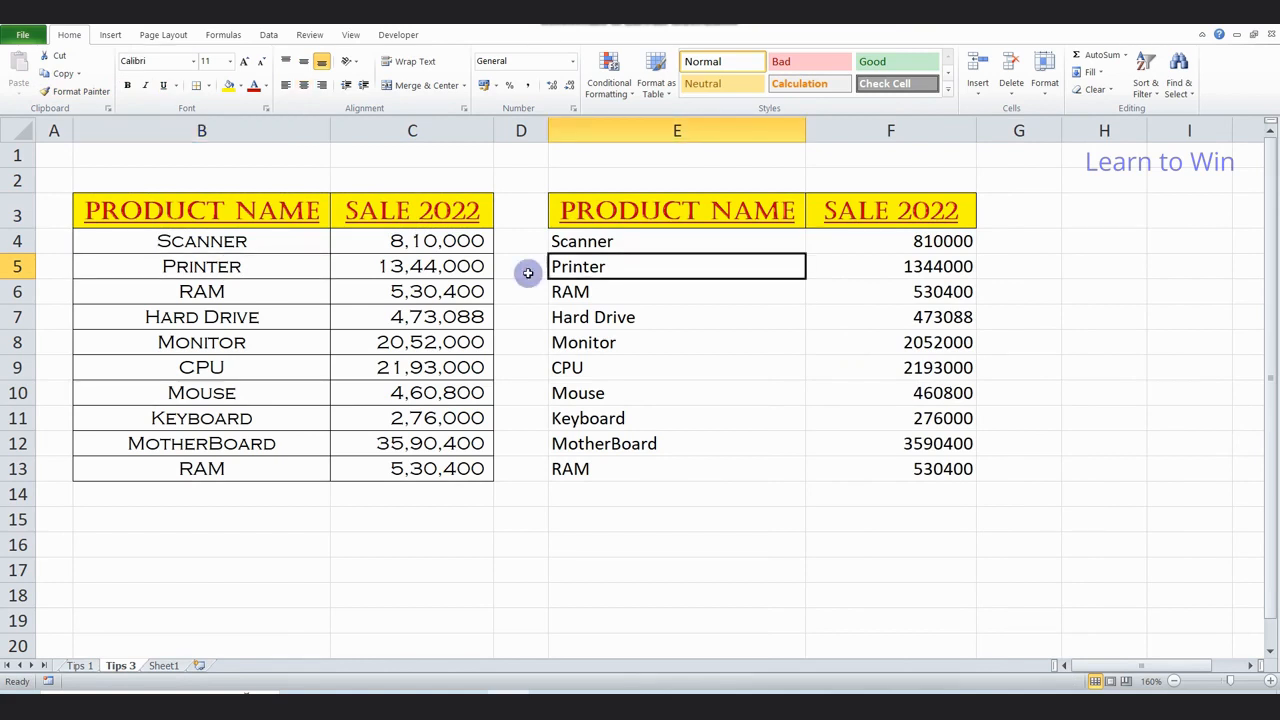
left_click_drag(183, 290, 383, 291)
left_click(75, 90)
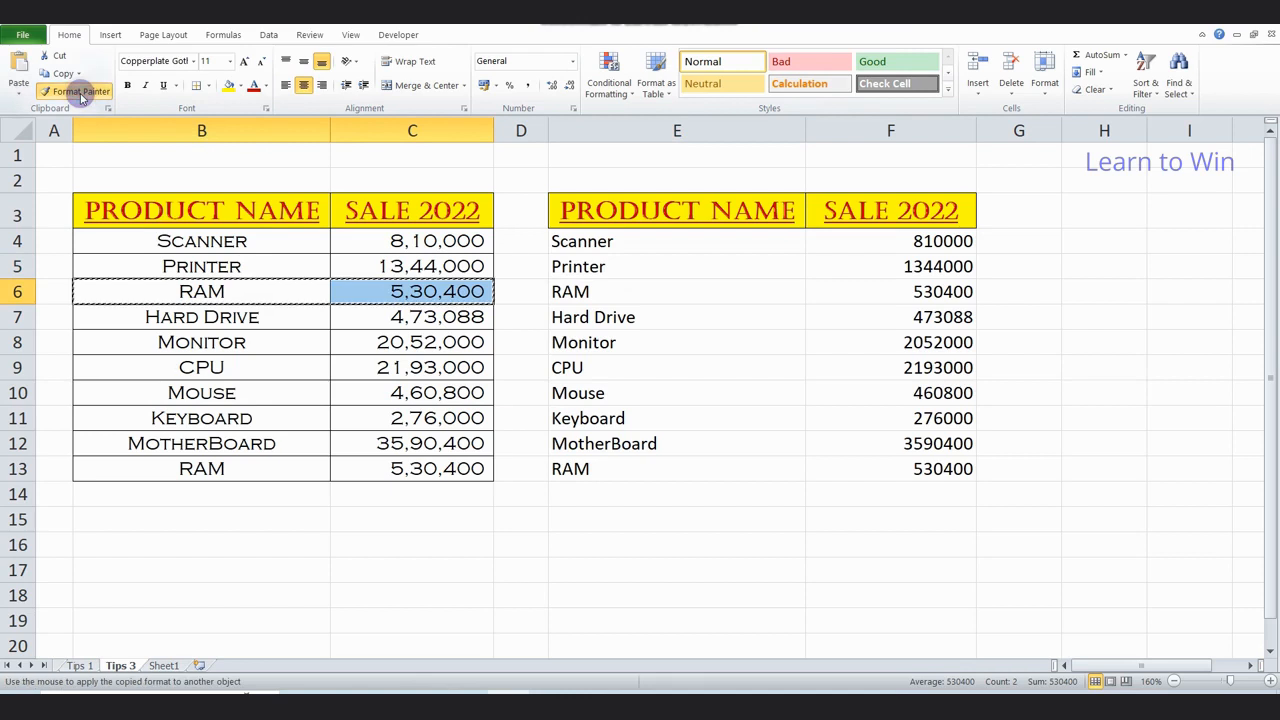
left_click(605, 291)
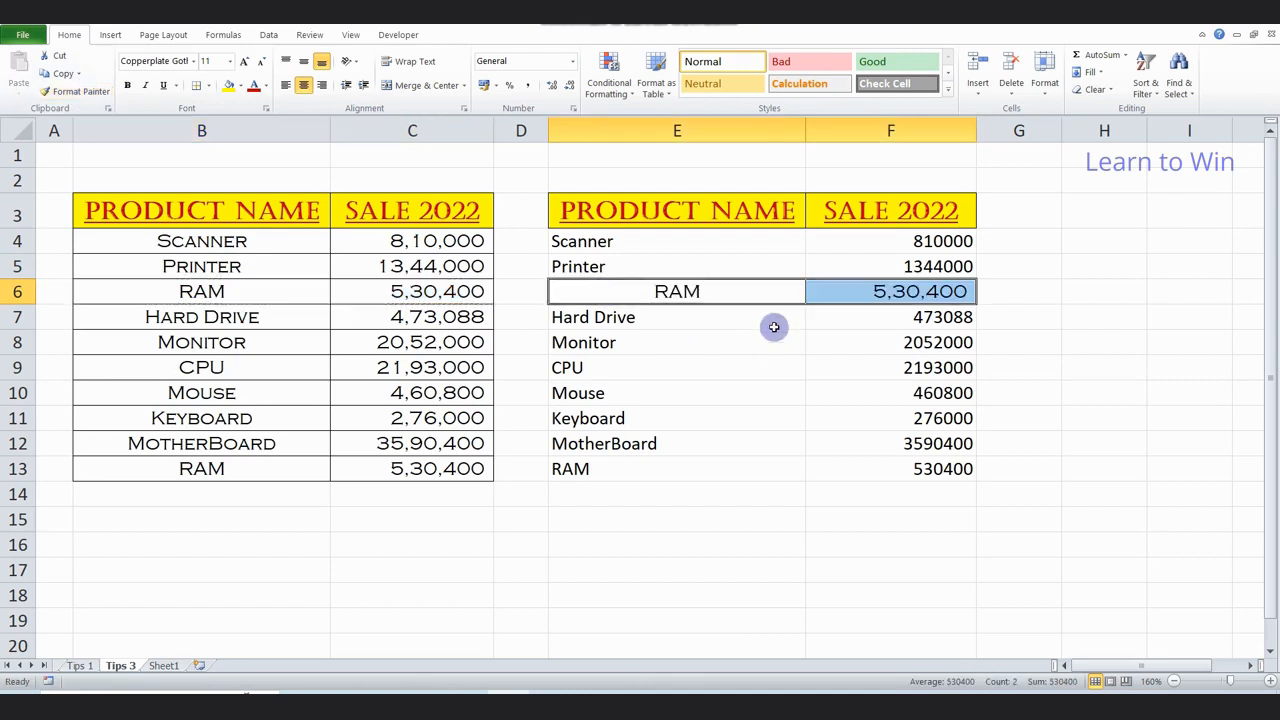
left_click(821, 341)
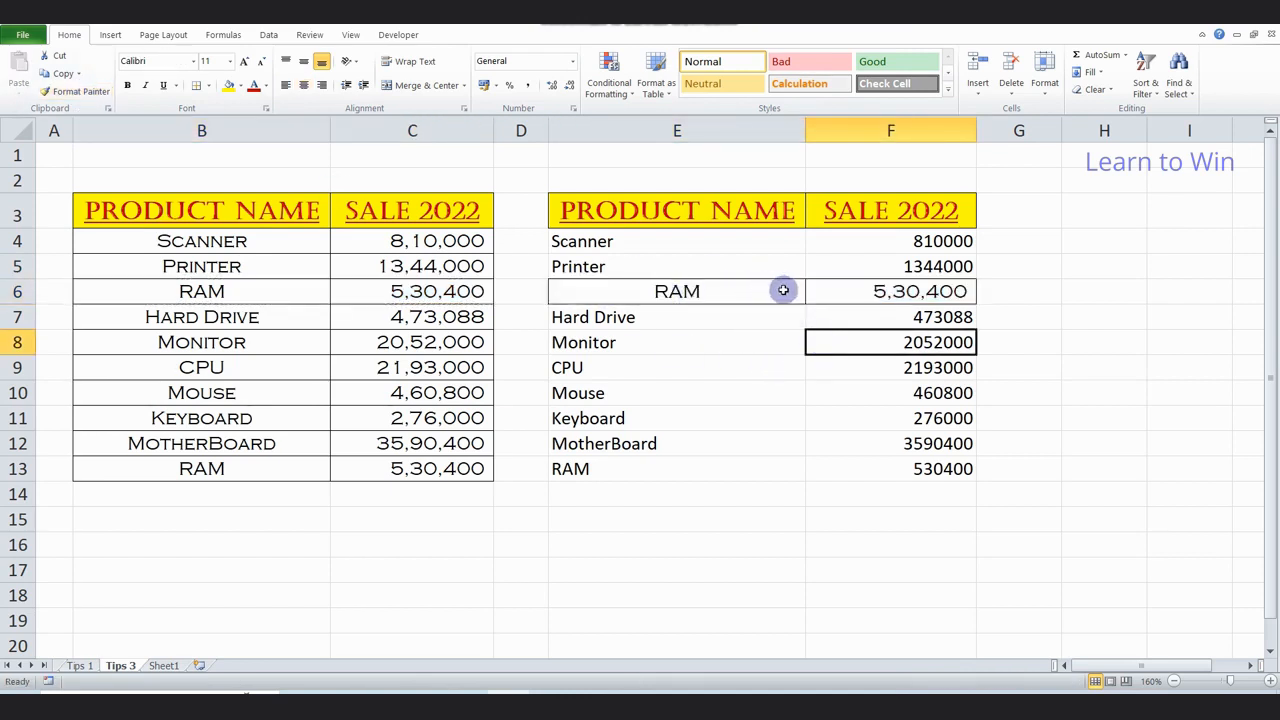
left_click(246, 285)
left_click(612, 298)
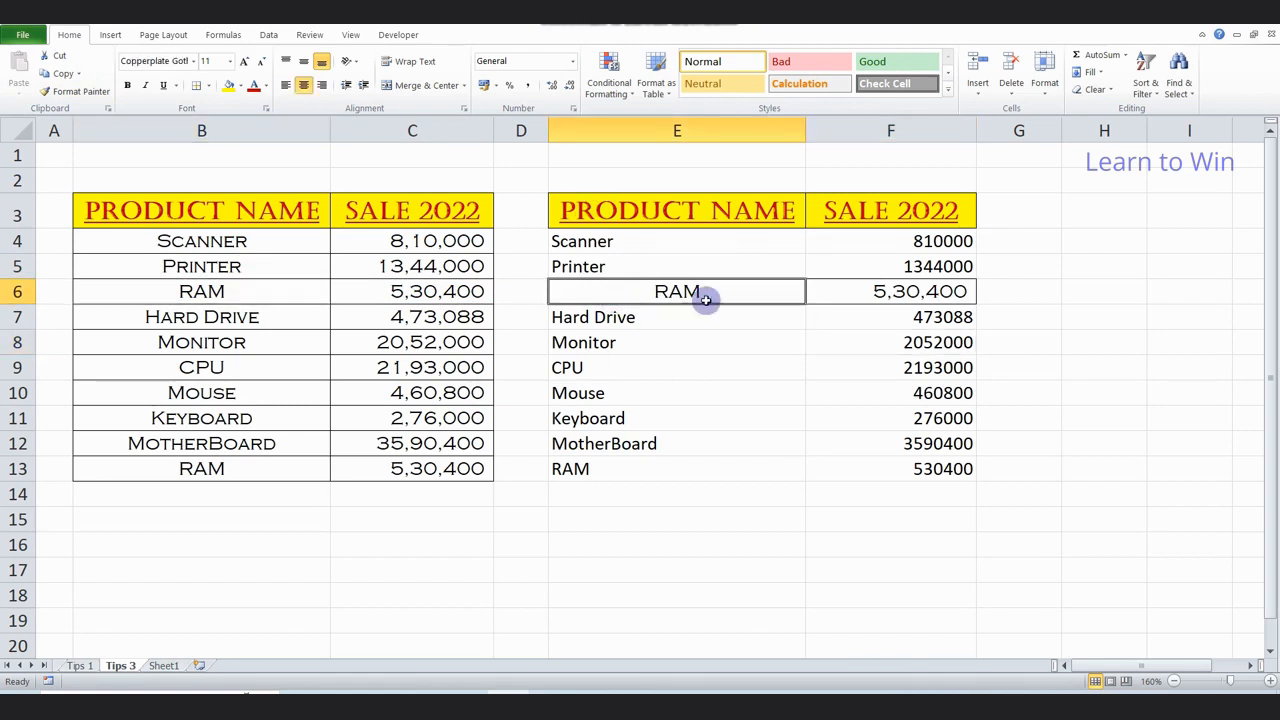
left_click(917, 307)
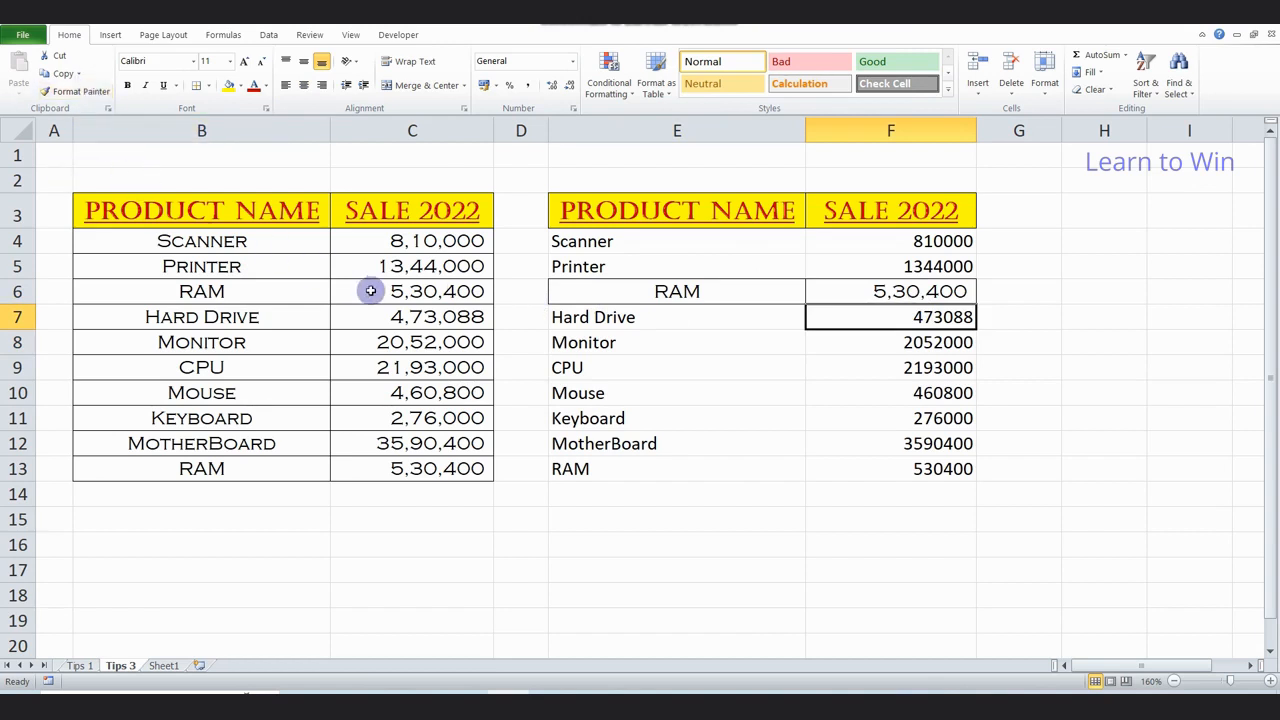
left_click(681, 268)
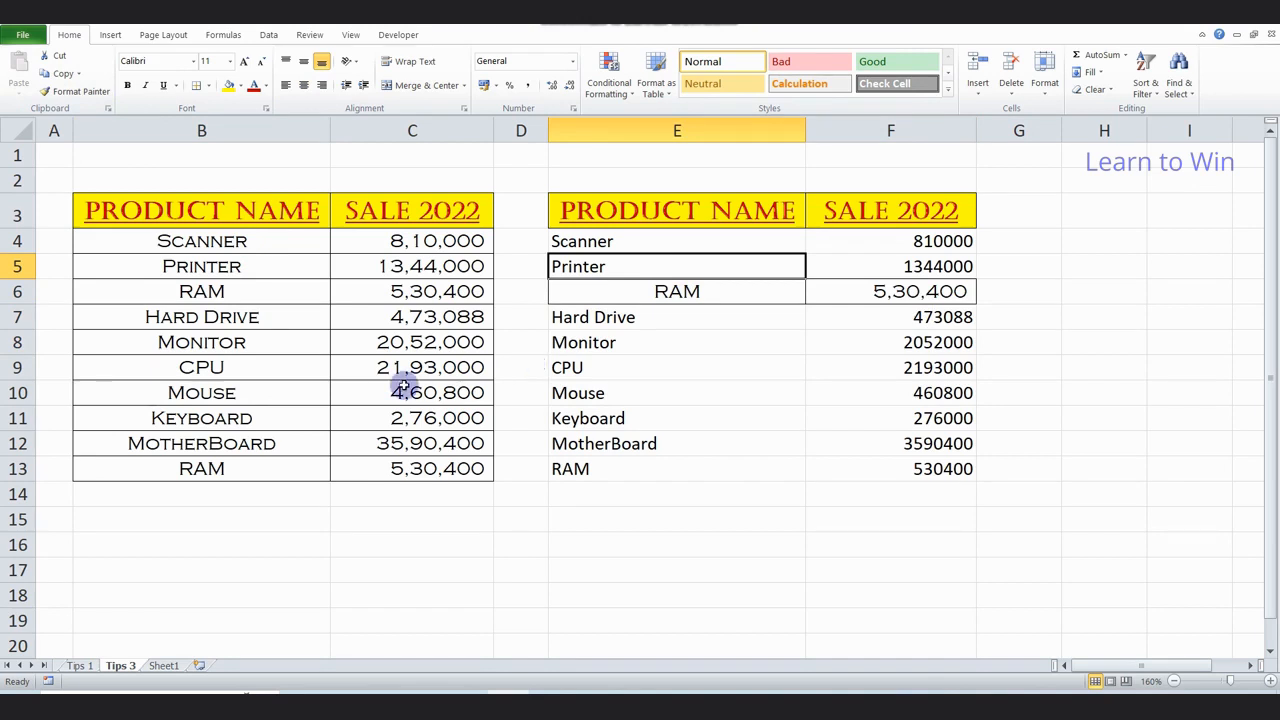
left_click(420, 289)
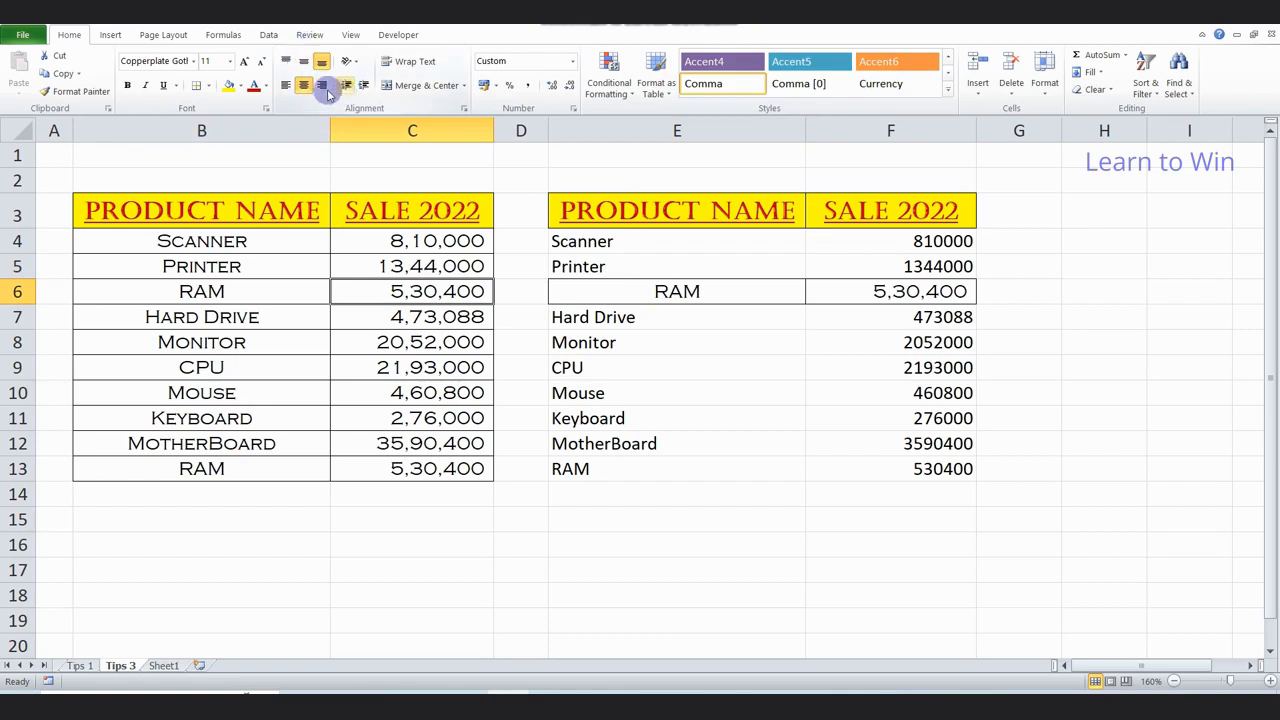
Increase the height of header row 3 and widen columns B and C to leave space around the header text
left_click(198, 208)
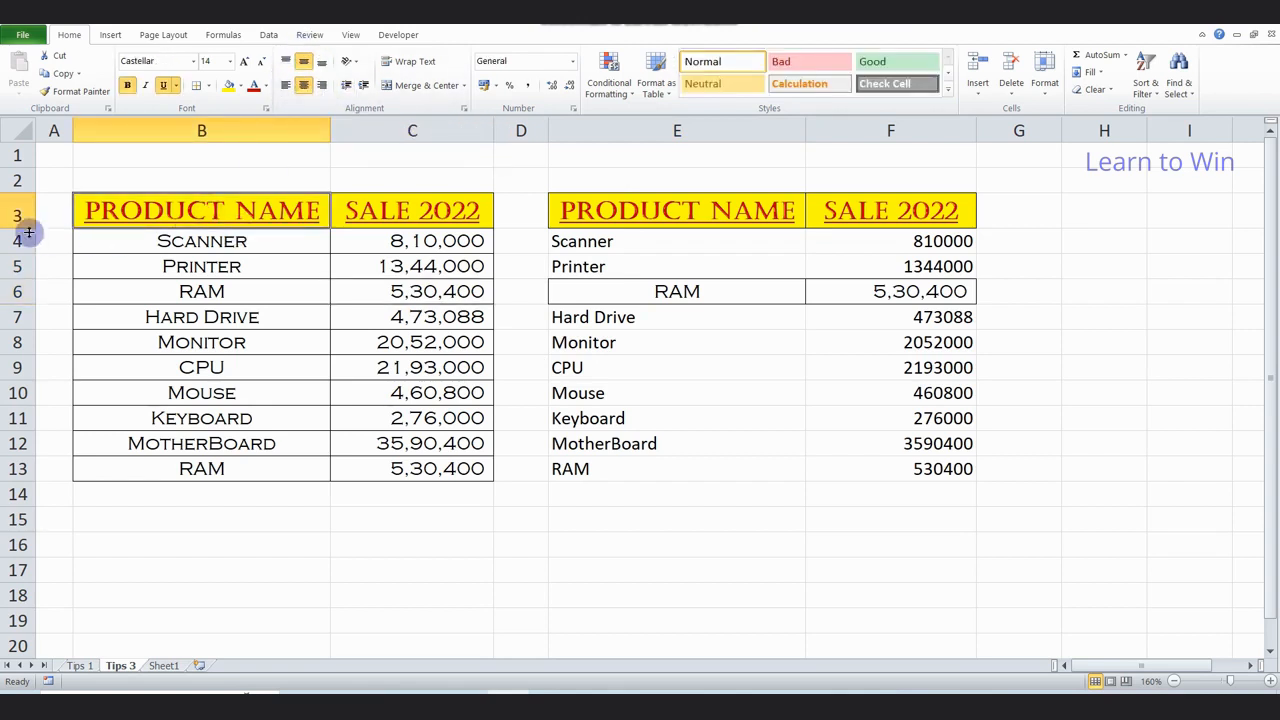
left_click_drag(22, 226, 35, 337)
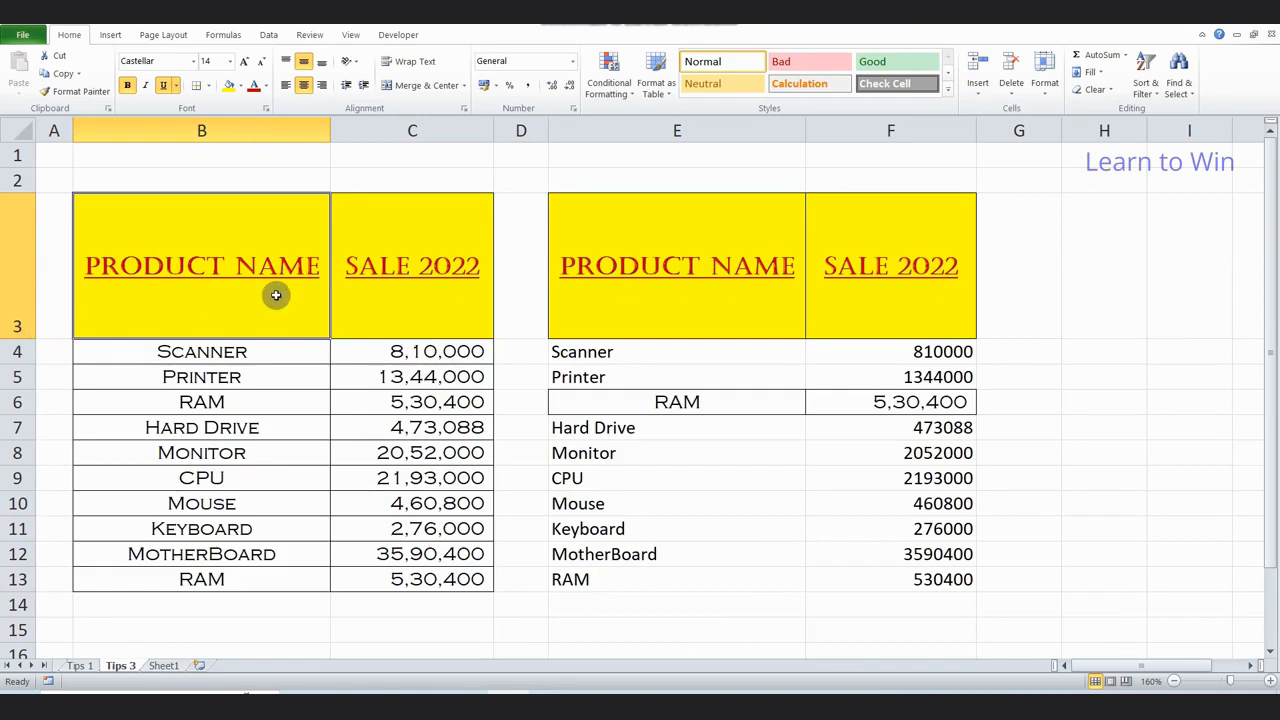
left_click_drag(331, 134, 436, 141)
left_click_drag(598, 133, 670, 133)
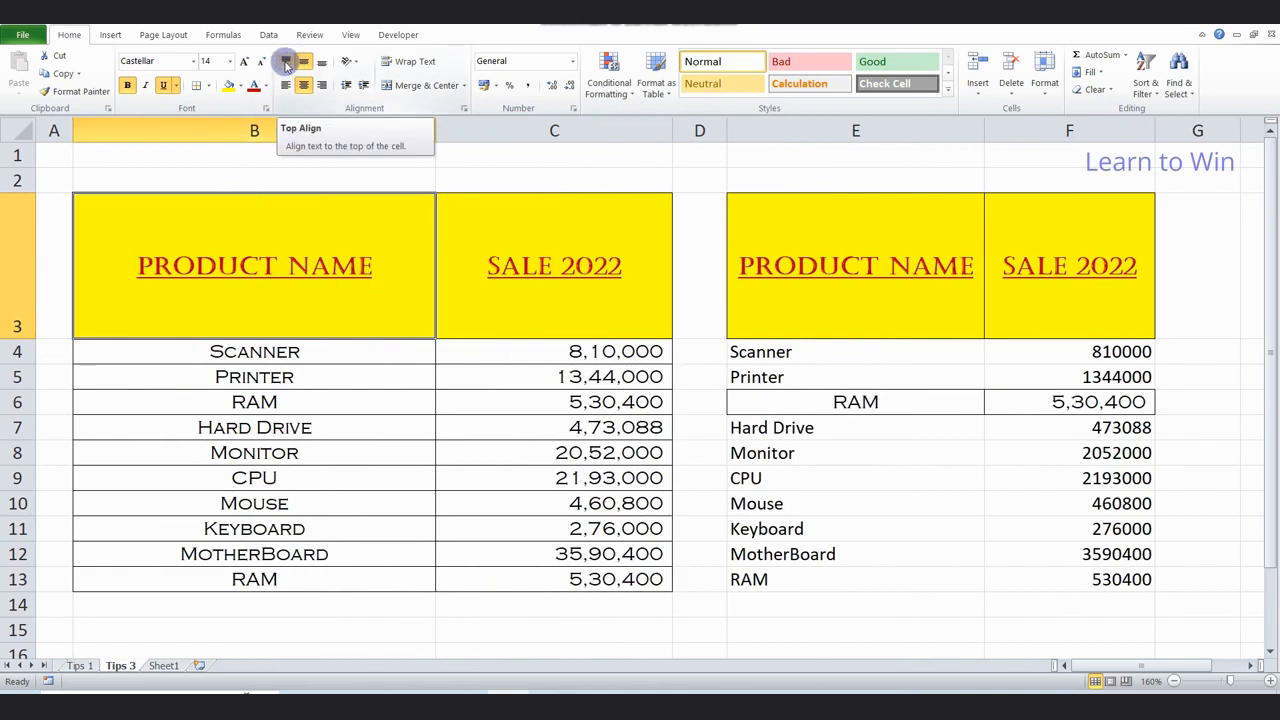
Apply top, middle and bottom vertical alignment in turn to the Product Name header in B3
left_click(285, 63)
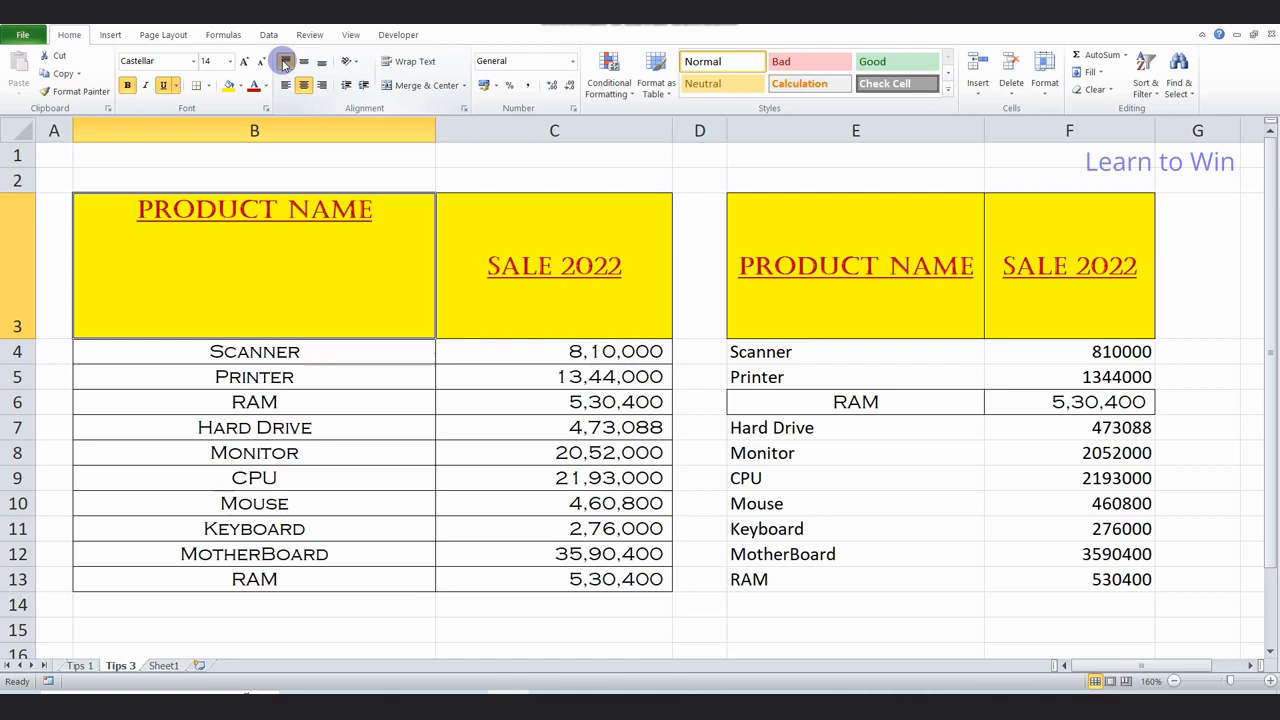
left_click(305, 62)
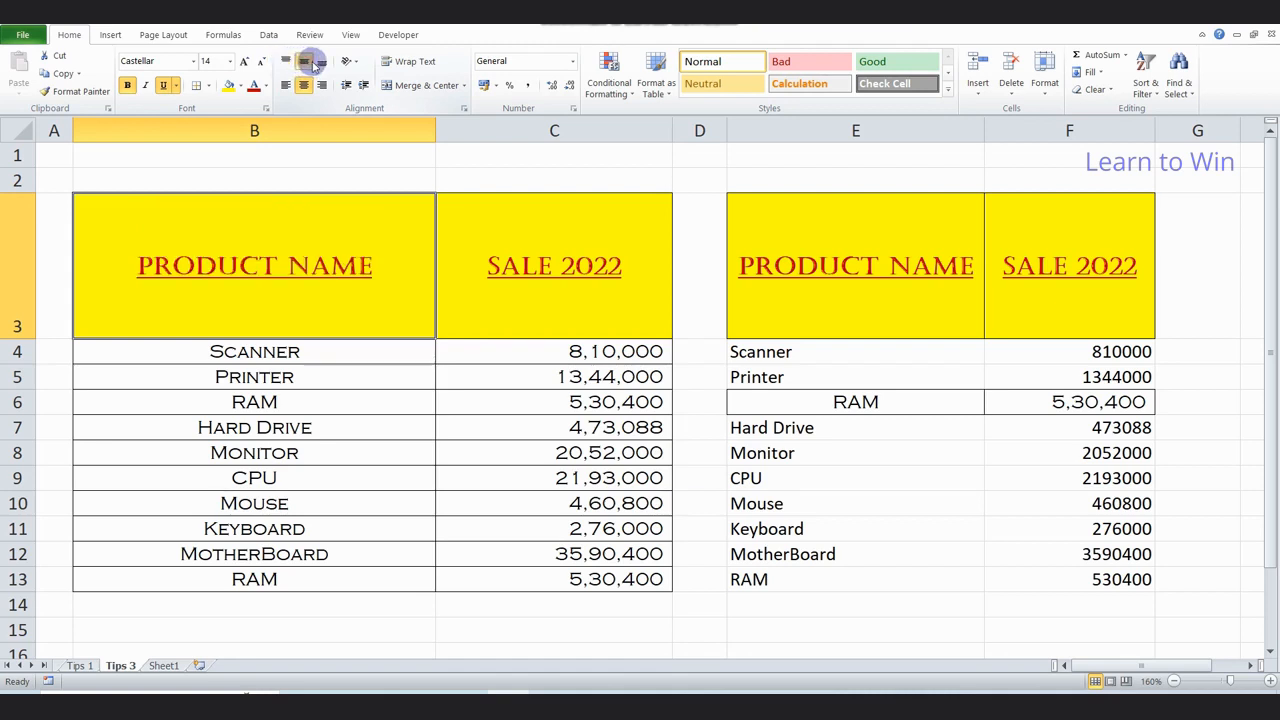
left_click(322, 63)
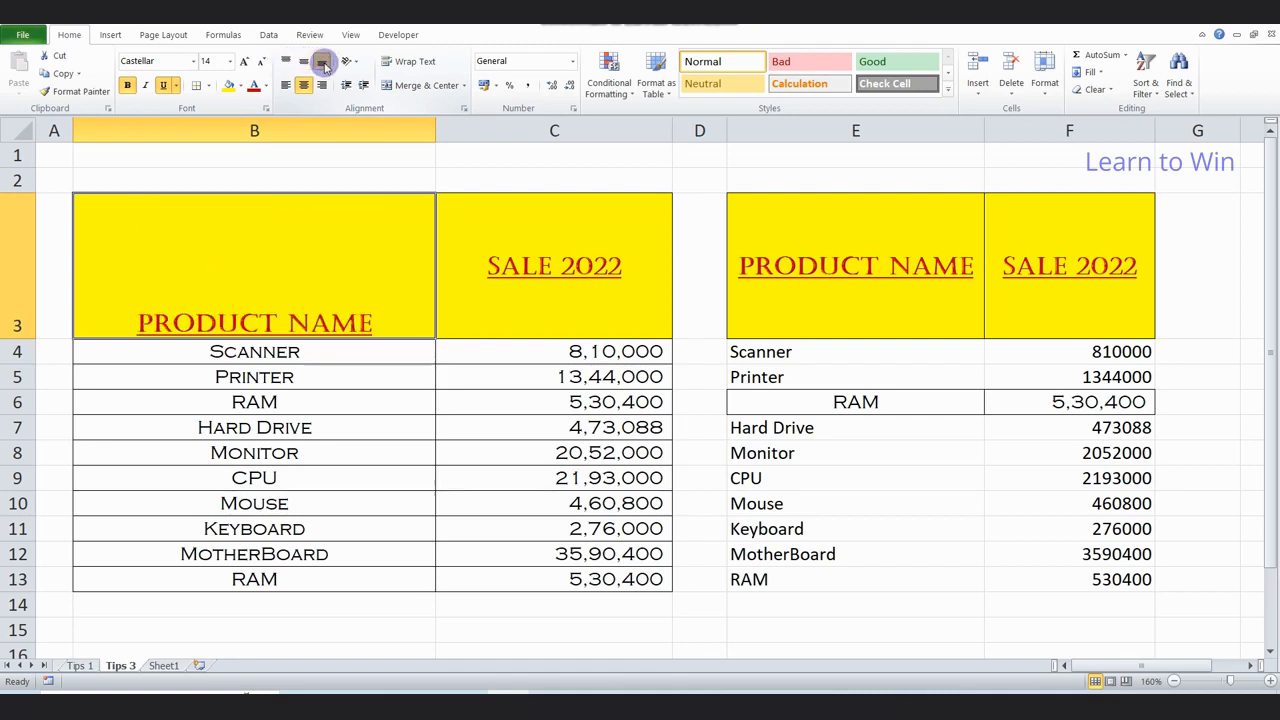
Apply left, center and right horizontal alignment in turn to the bottom-aligned header in B3
left_click(285, 87)
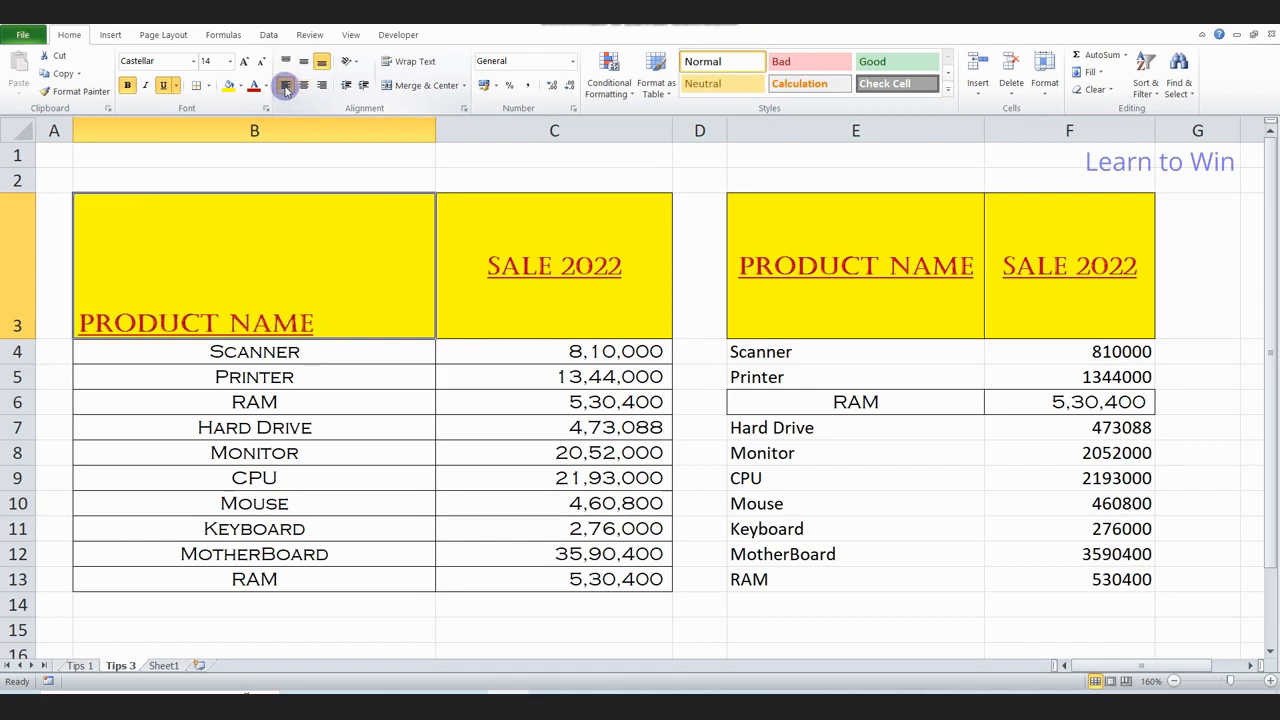
left_click(304, 86)
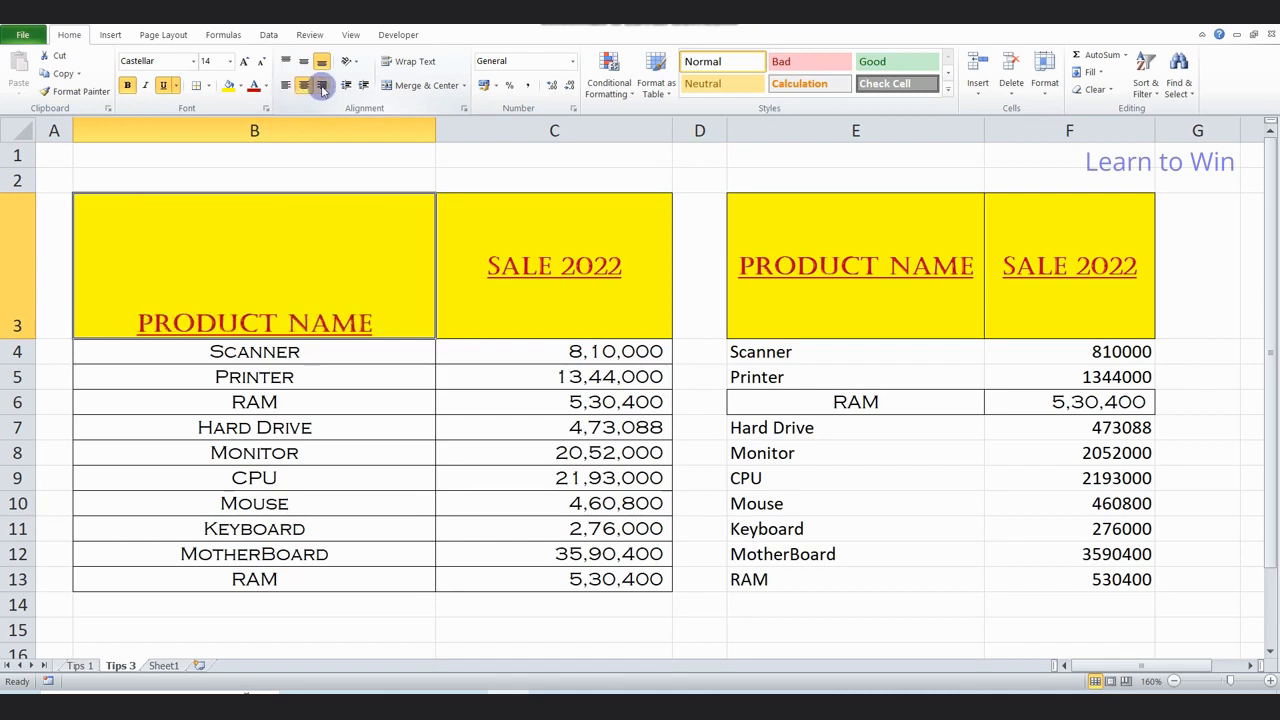
left_click(323, 86)
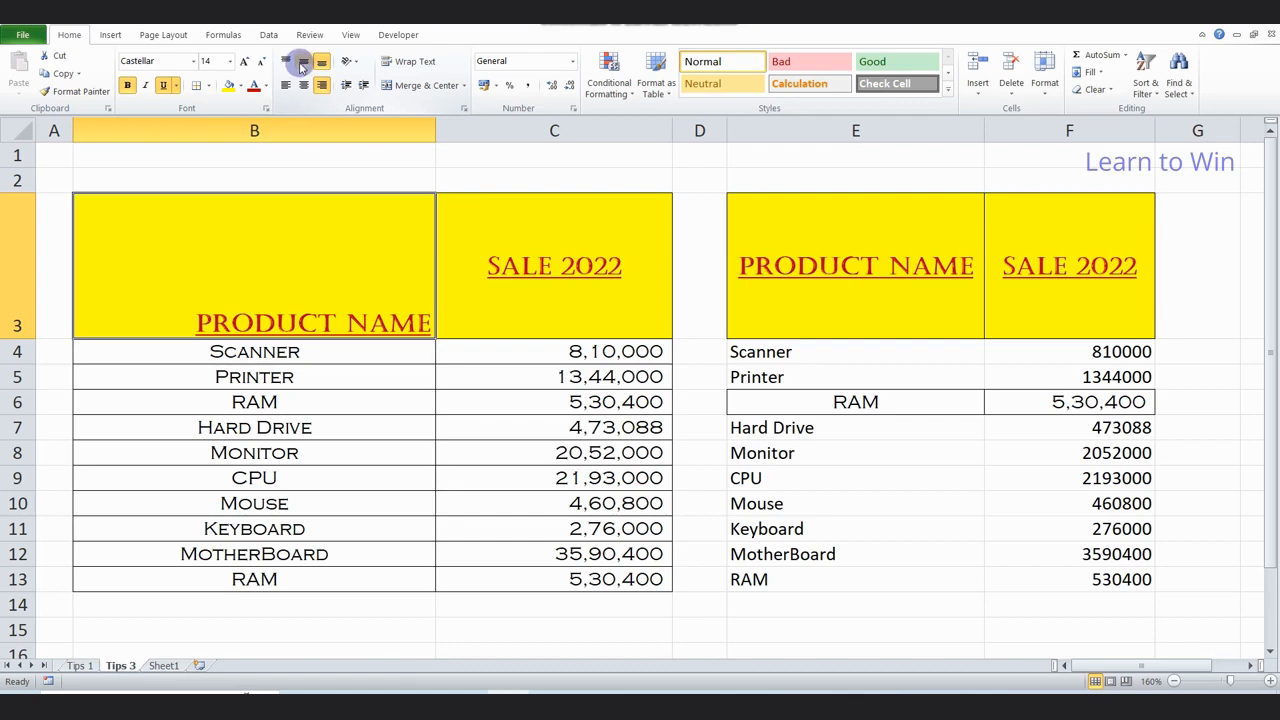
Return the B3 header to center and middle alignment, trying left alignment once before centering it again
left_click(303, 86)
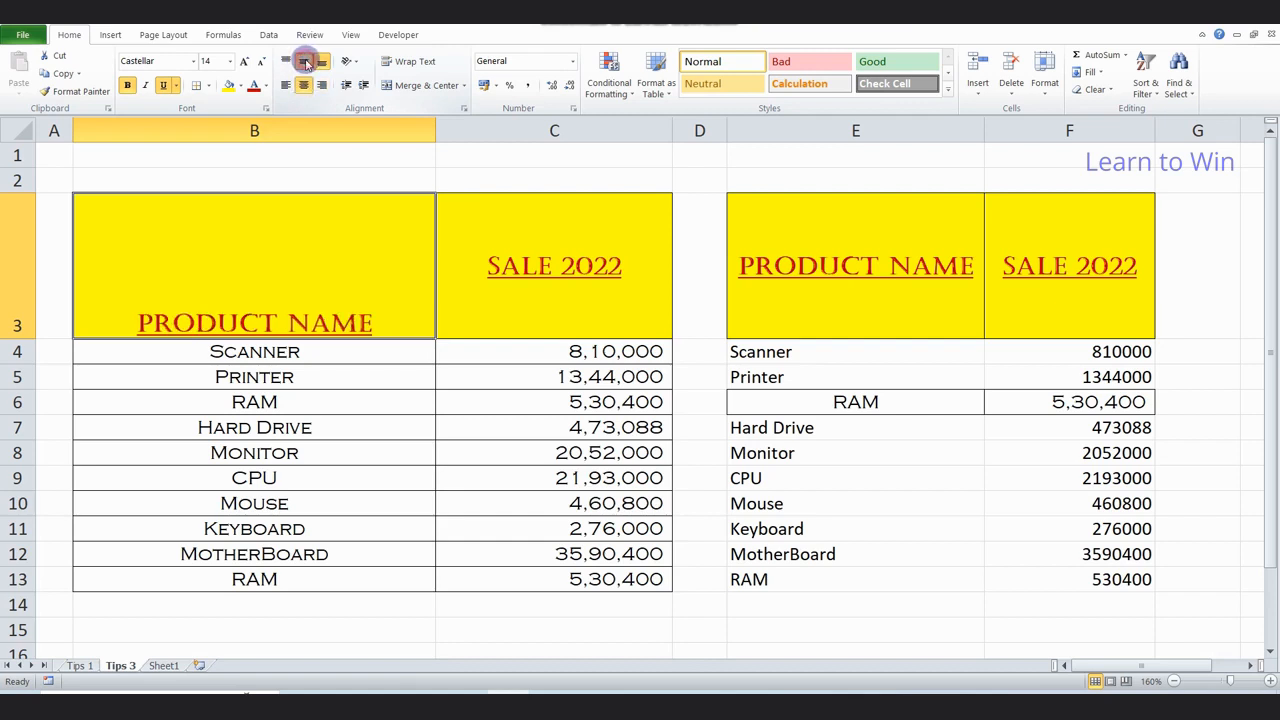
left_click(306, 62)
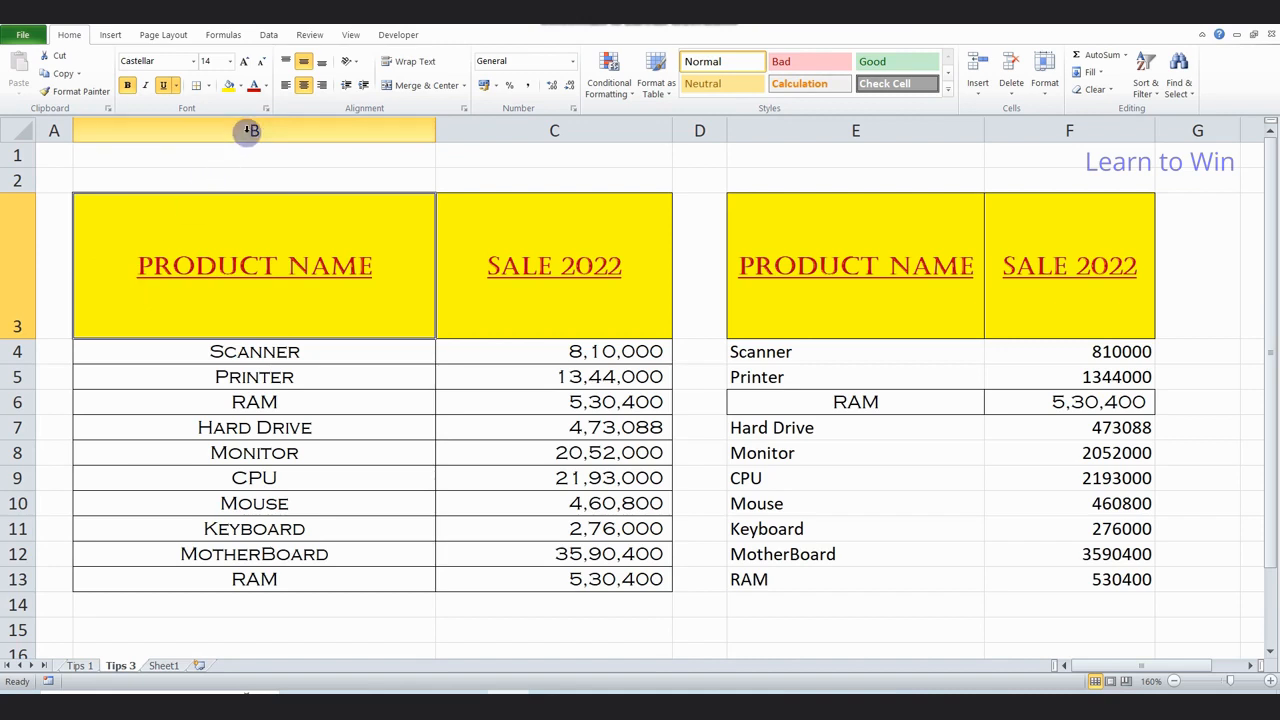
left_click(285, 88)
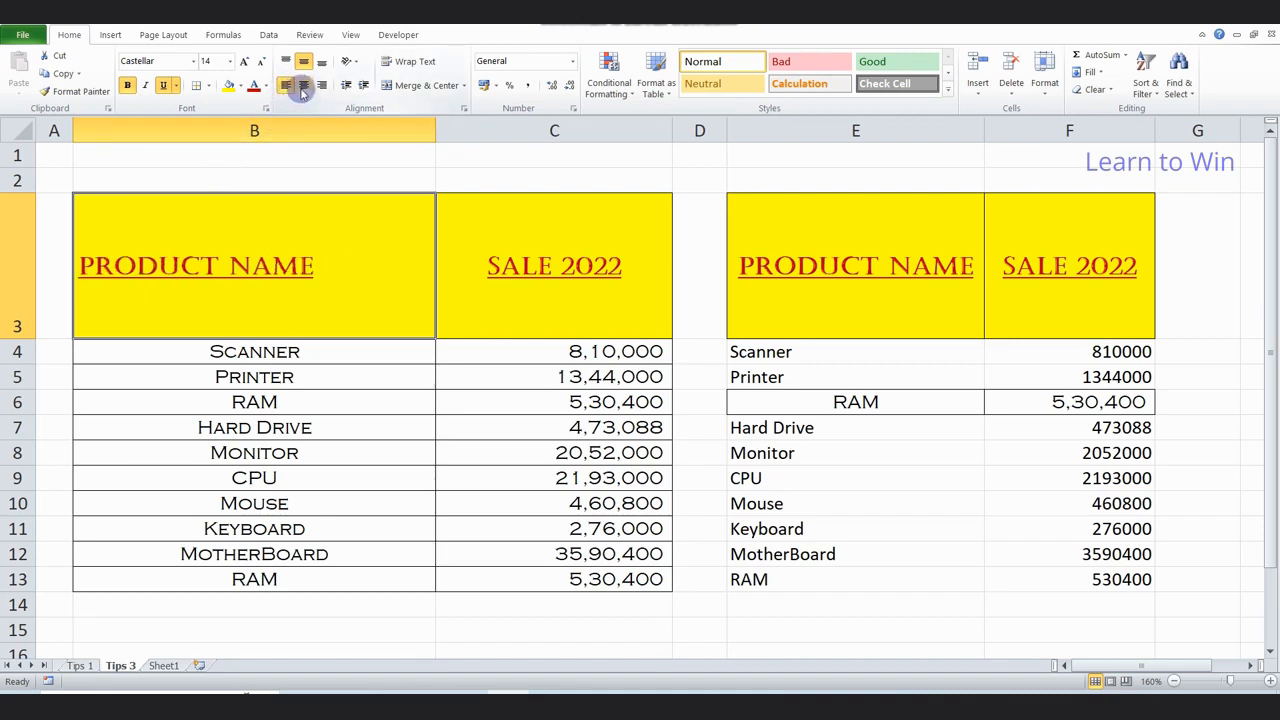
left_click(303, 86)
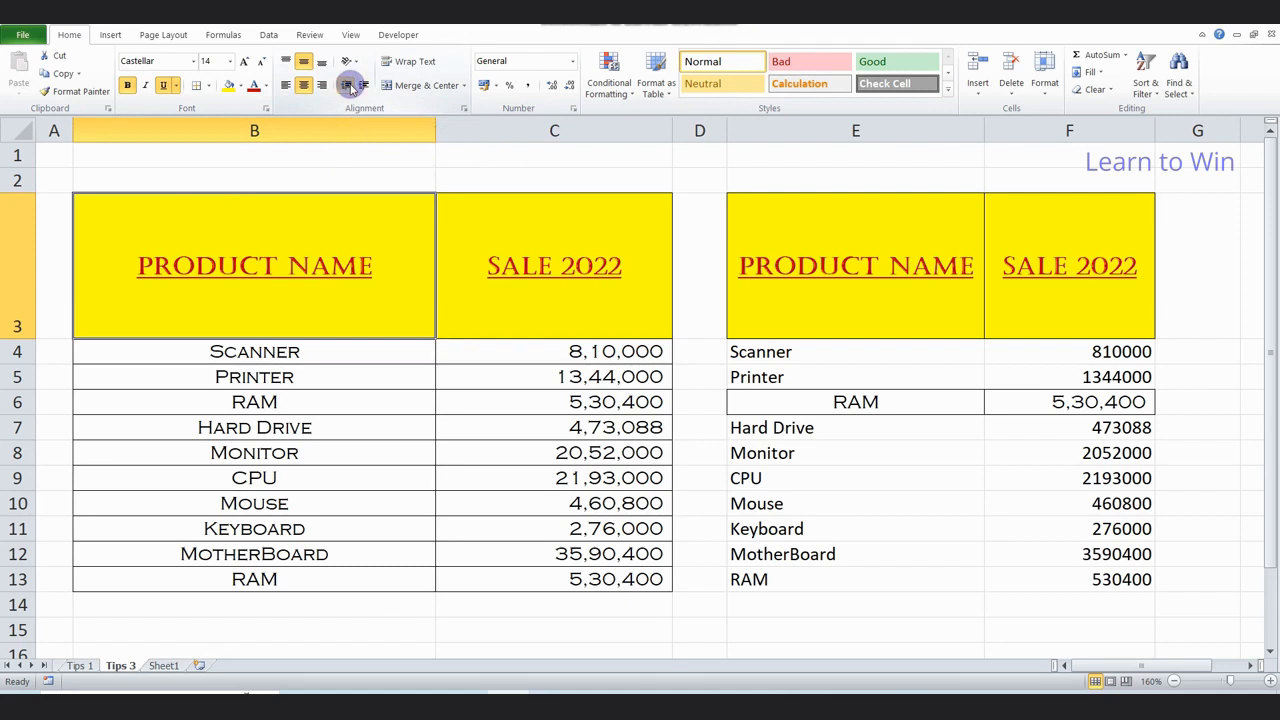
Increase the indent of the B3 header repeatedly until its text runs past the cell's right edge
left_click(363, 86)
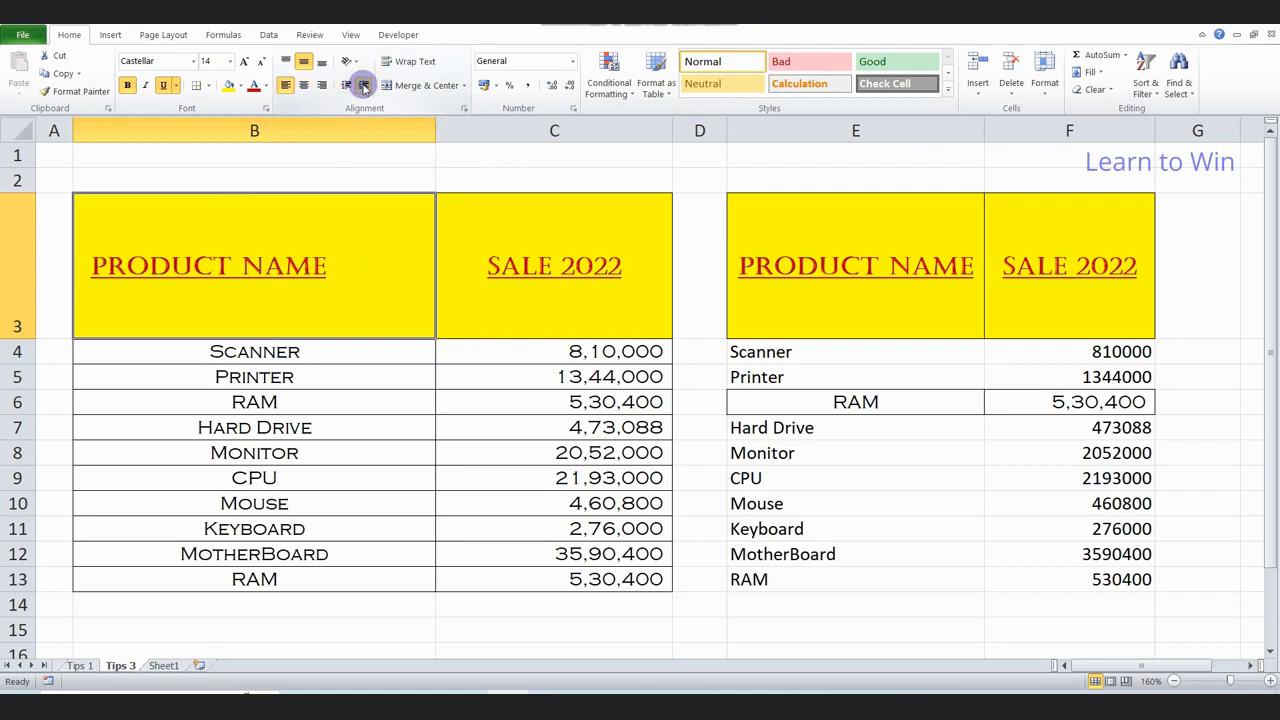
left_click(363, 86)
left_click(363, 86)
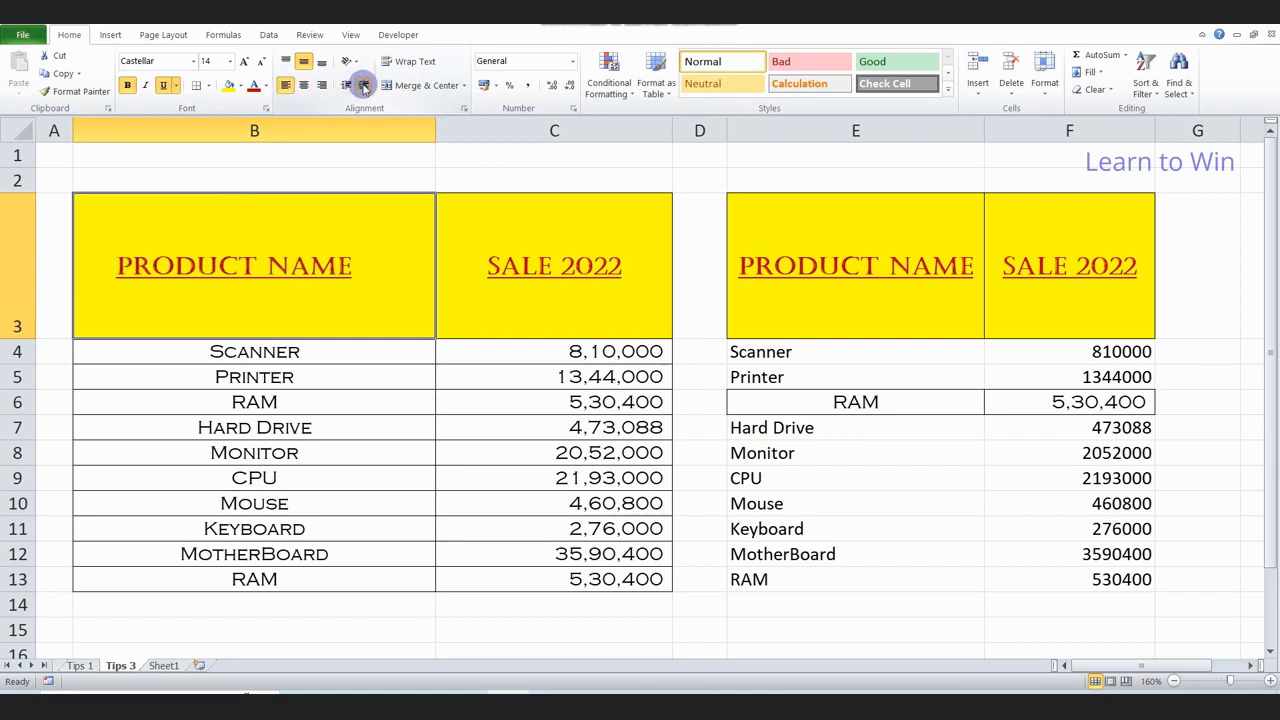
left_click(363, 86)
left_click(363, 86)
left_click(363, 86)
left_click(363, 86)
left_click(363, 86)
left_click(363, 86)
left_click(363, 86)
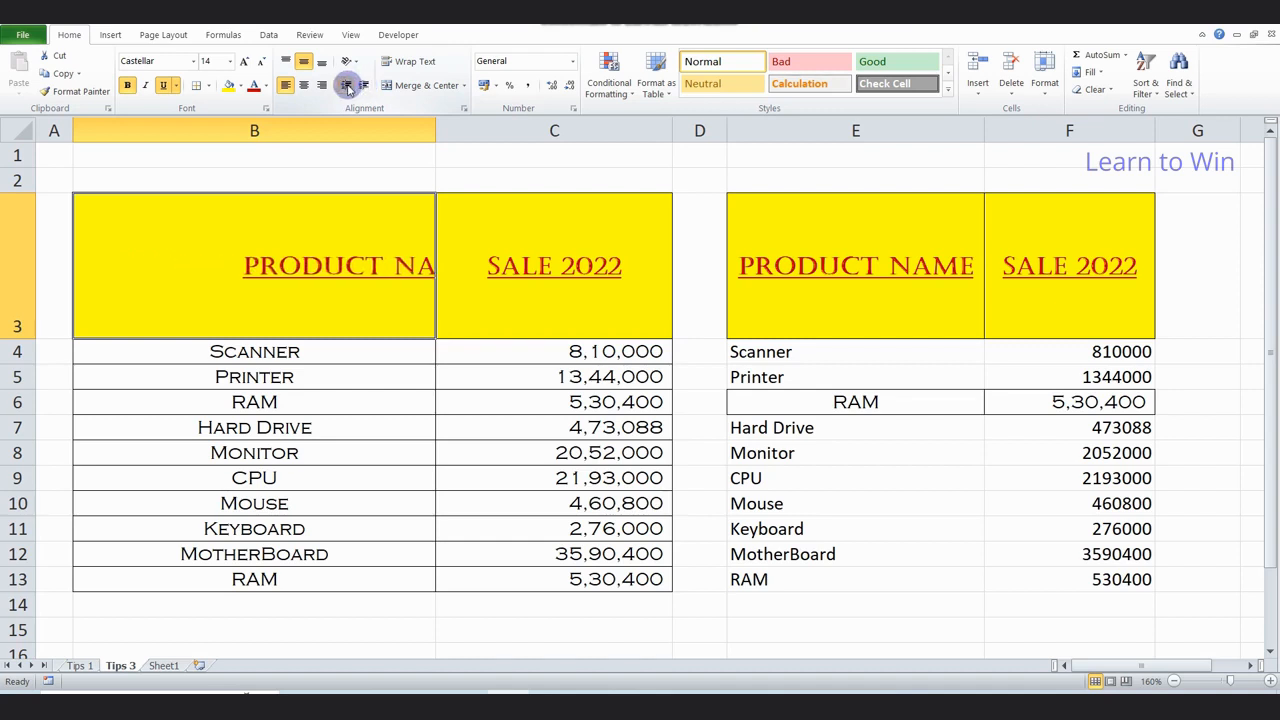
Decrease the indent of the B3 header until its text sits at the cell's left edge
left_click(347, 86)
left_click(347, 86)
left_click(347, 86)
left_click(347, 86)
left_click(347, 86)
left_click(347, 86)
left_click(347, 86)
left_click(347, 86)
left_click(347, 86)
left_click(347, 86)
left_click(347, 86)
left_click(347, 86)
left_click(347, 86)
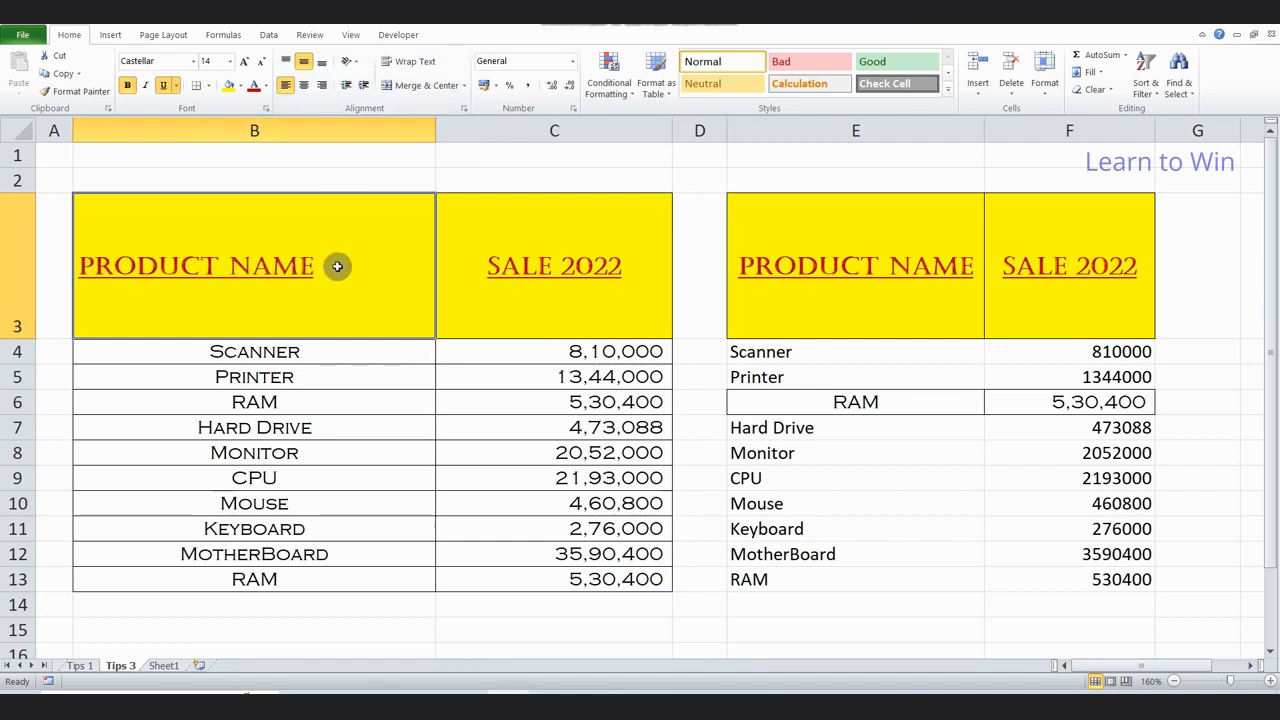
Indent the B3 header three levels from the left edge, then center it horizontally again
left_click(365, 87)
left_click(365, 87)
left_click(365, 87)
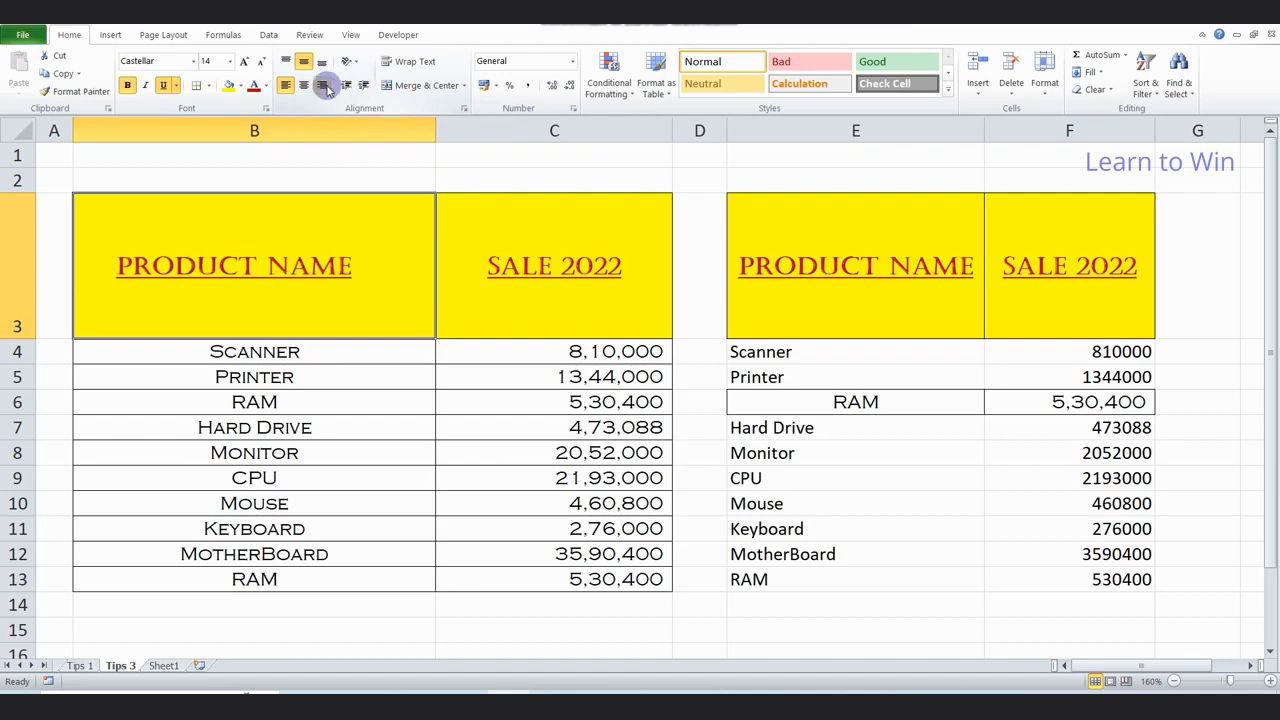
left_click(306, 87)
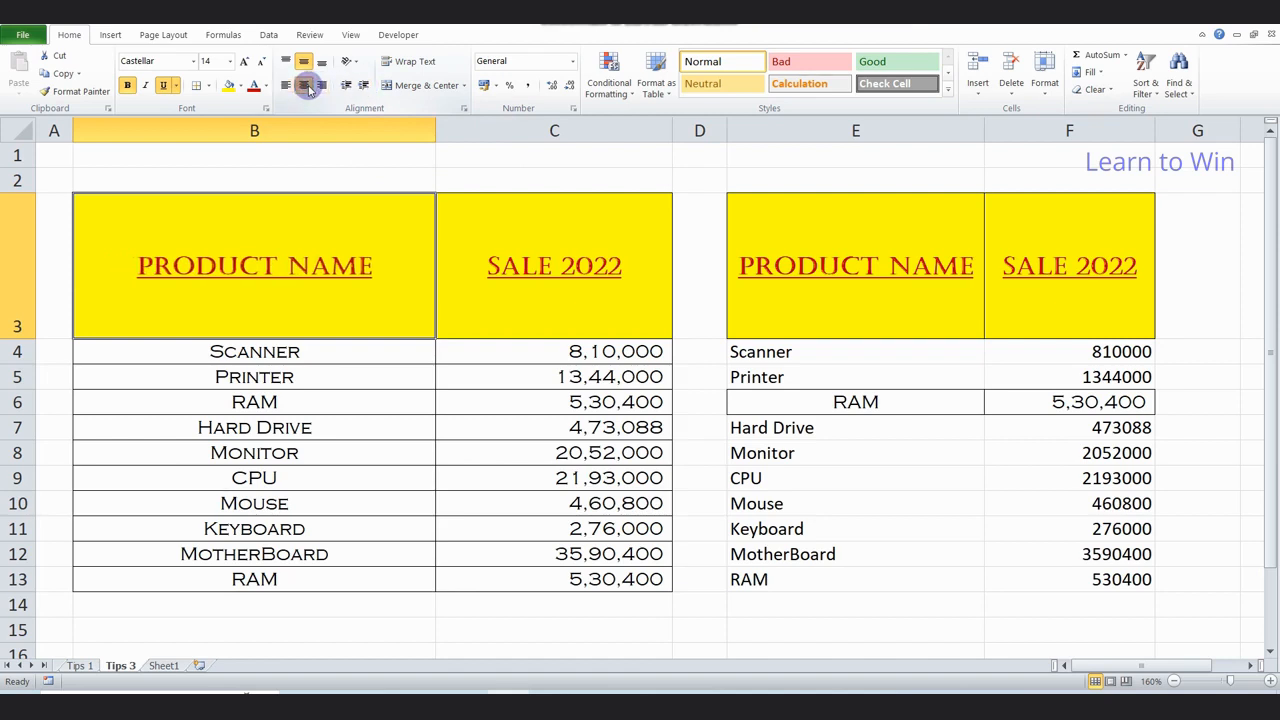
Angle the B3 header text counterclockwise, and switch it to the clockwise angle
left_click(356, 67)
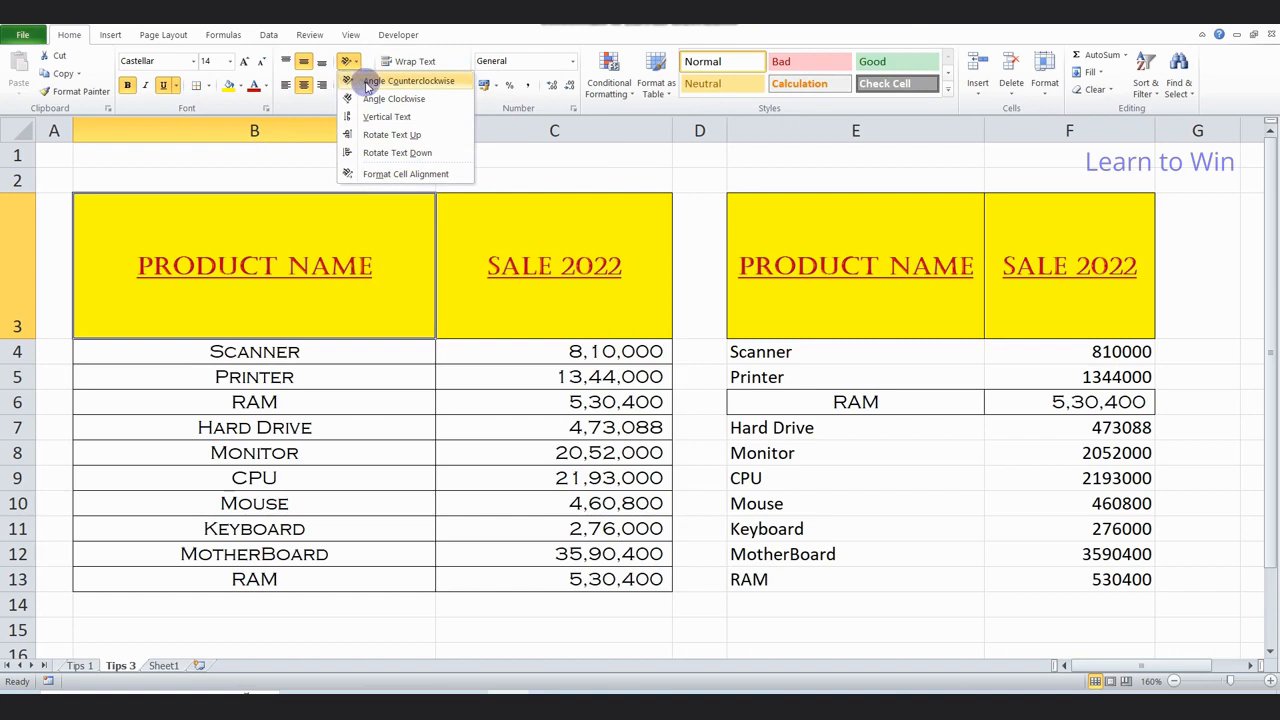
left_click(367, 86)
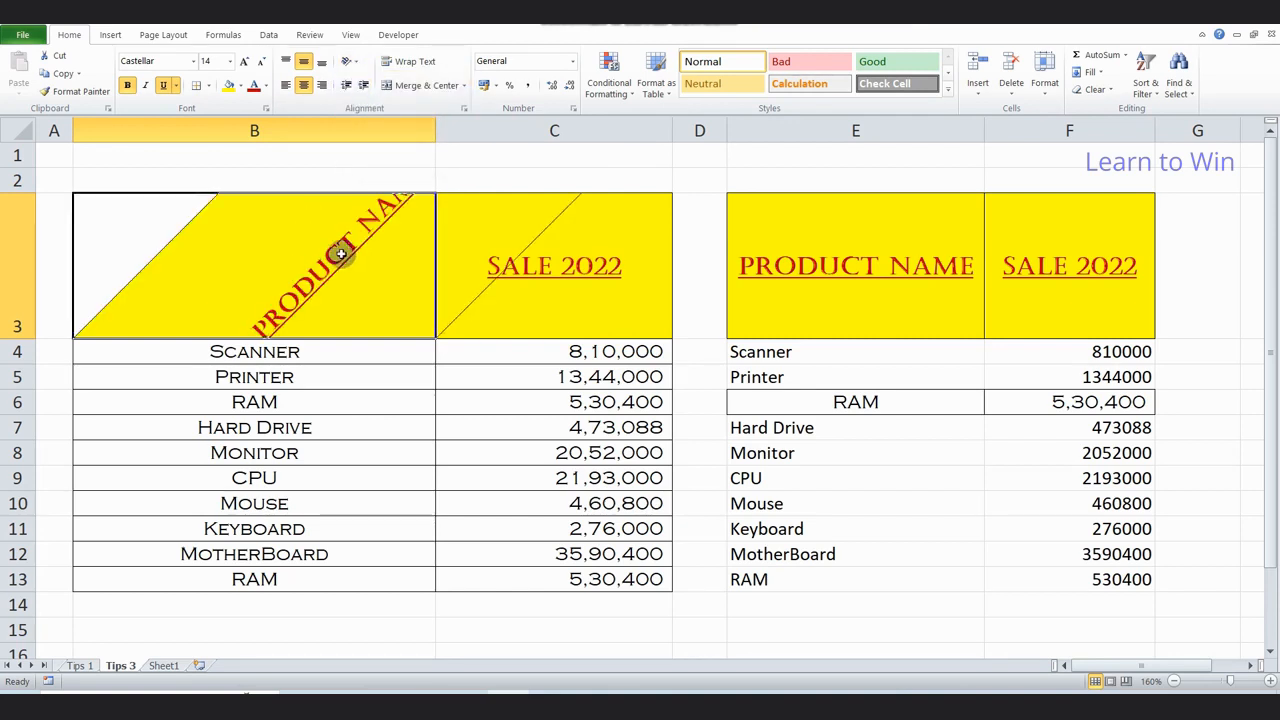
left_click(350, 62)
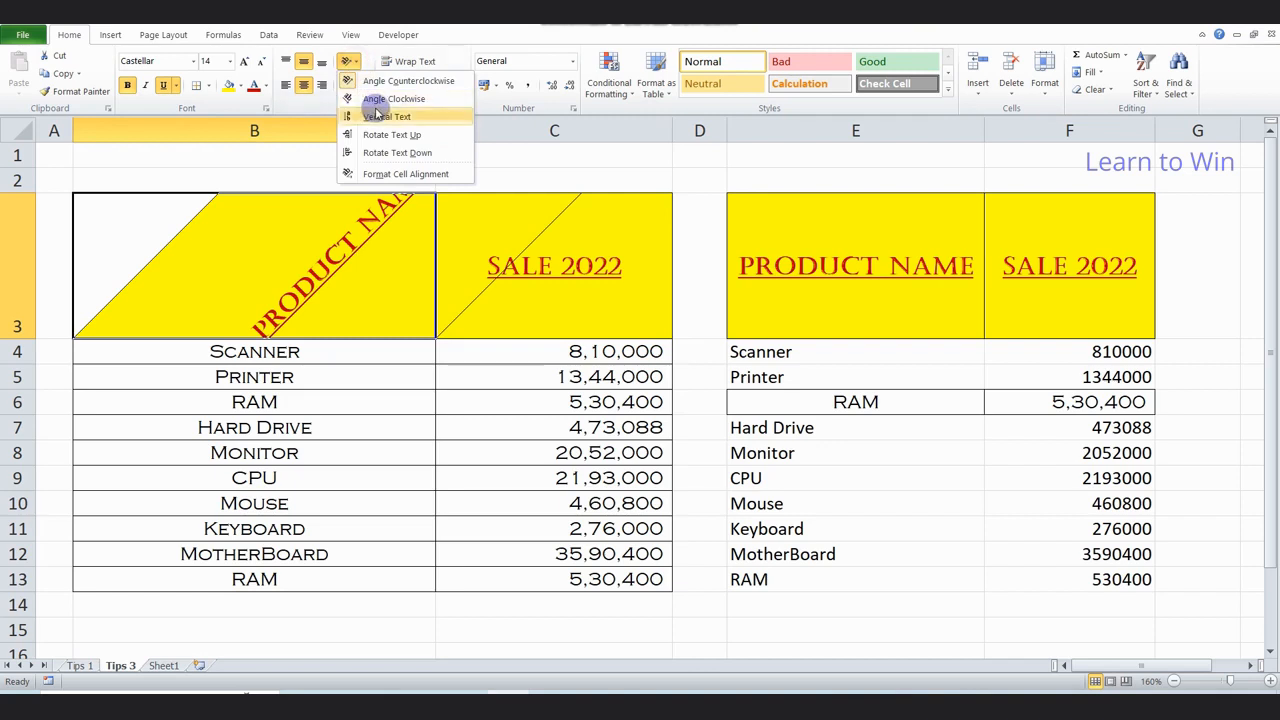
left_click(378, 102)
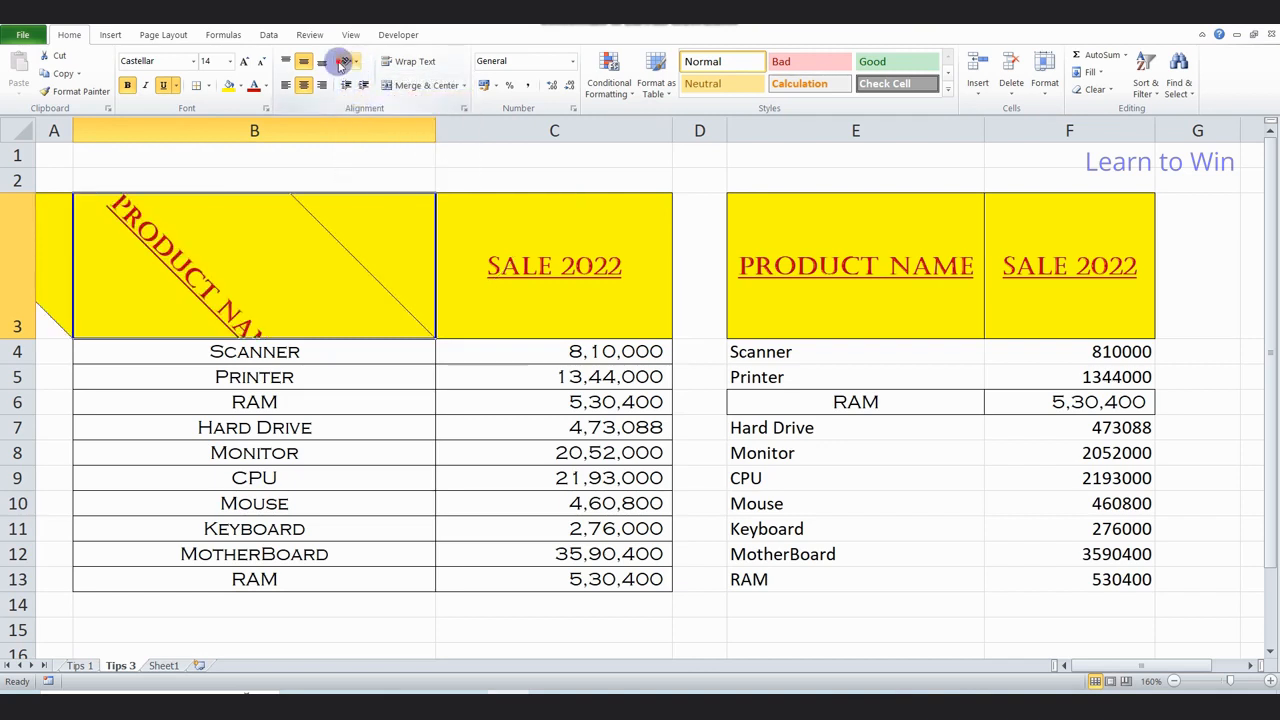
Set the B3 header to vertical text, and switch it to the rotate-up orientation
left_click(347, 62)
left_click(370, 117)
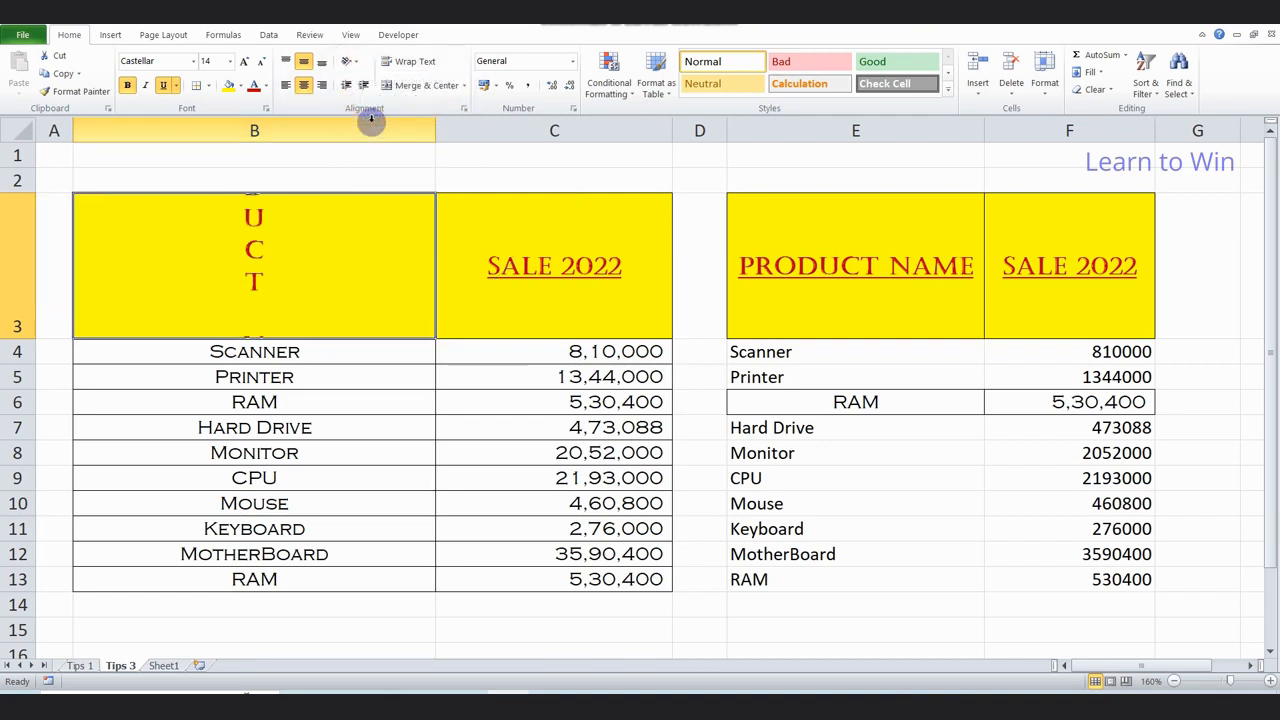
left_click(347, 62)
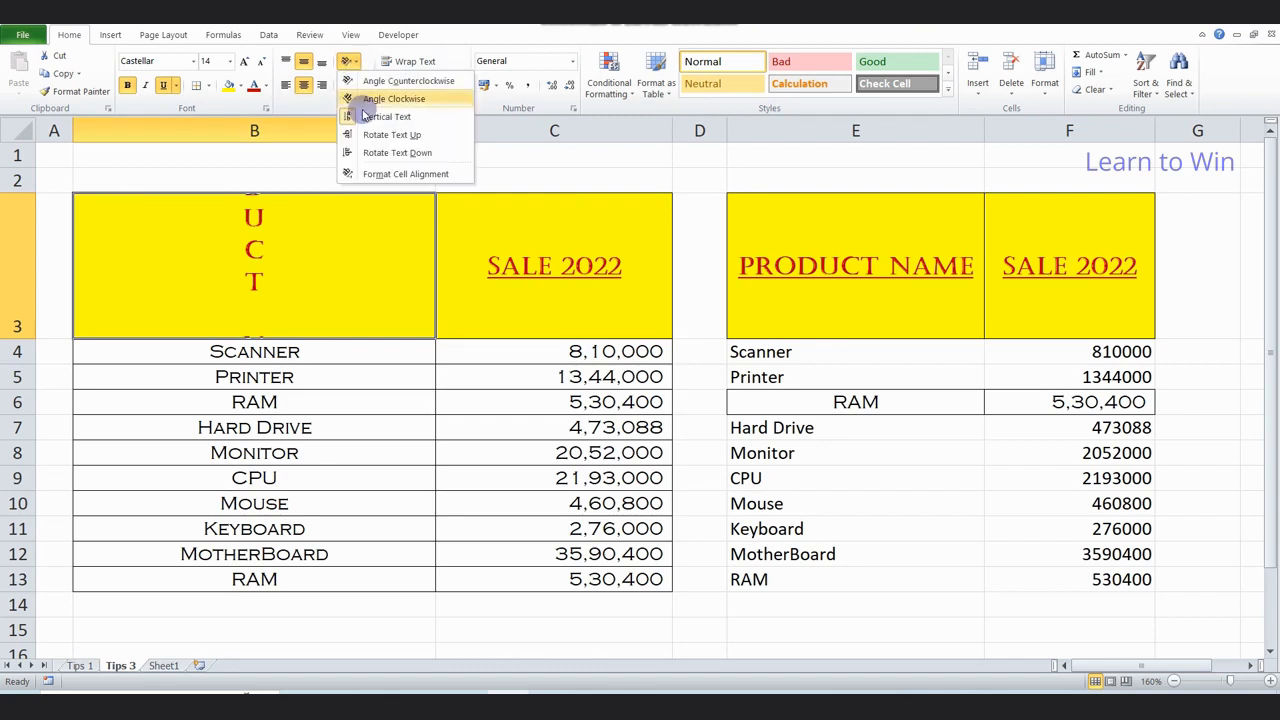
left_click(391, 134)
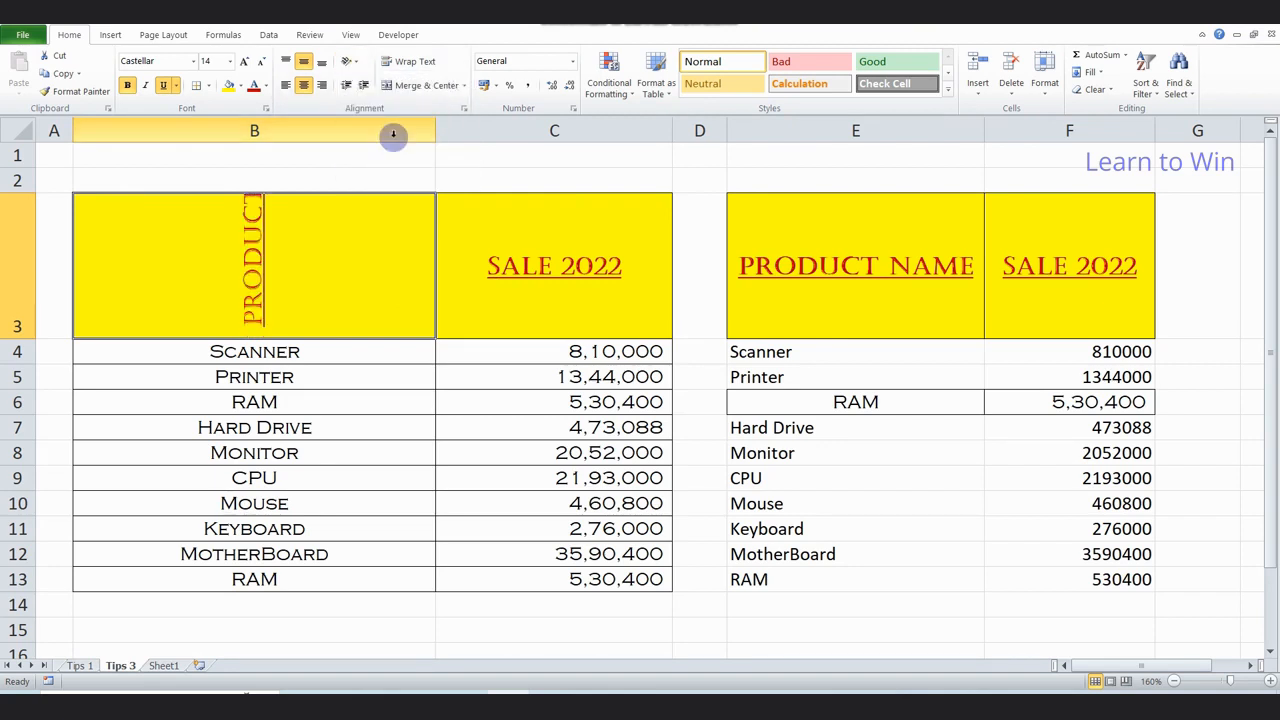
Return the B3 header text to horizontal orientation through its cell alignment settings
left_click(347, 62)
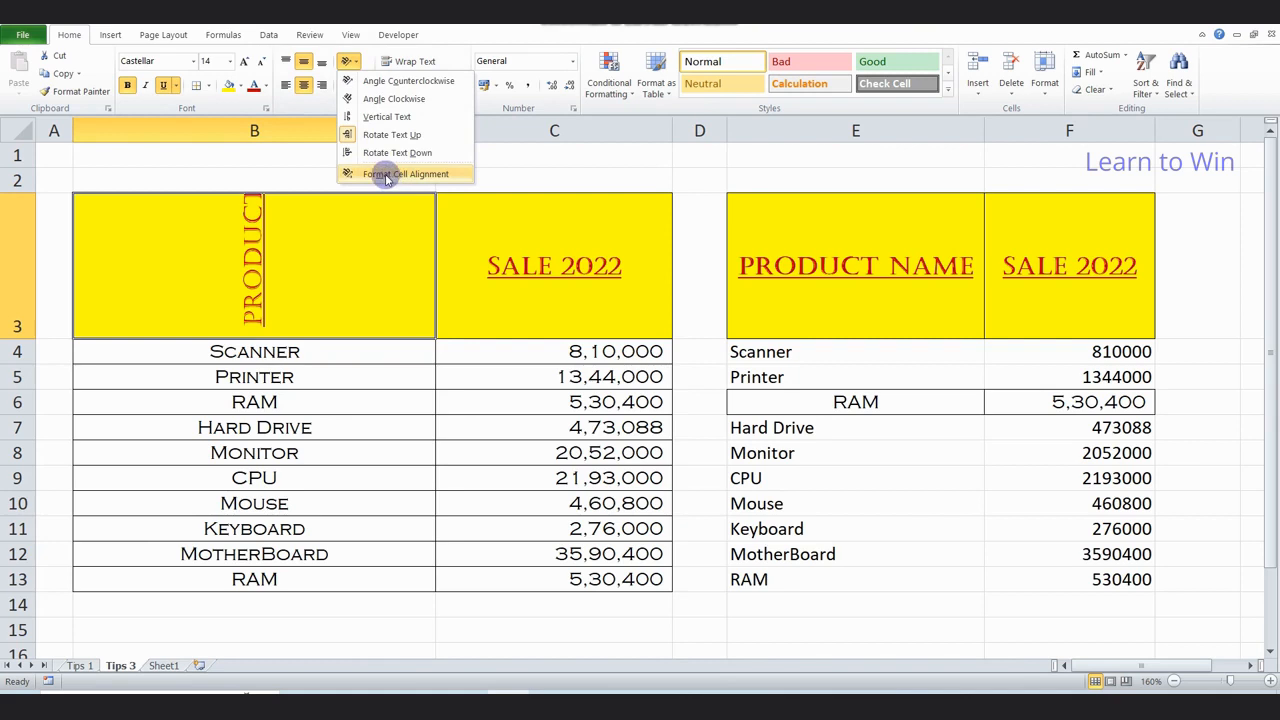
left_click(375, 174)
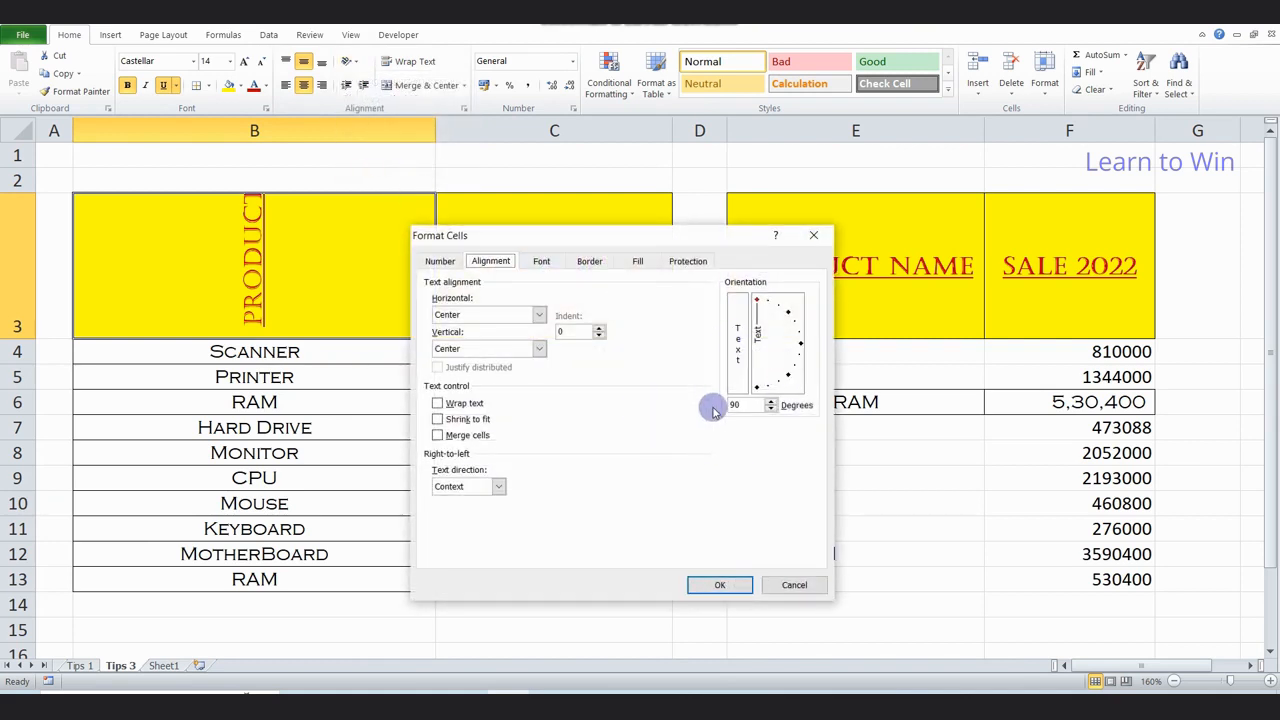
left_click(746, 405)
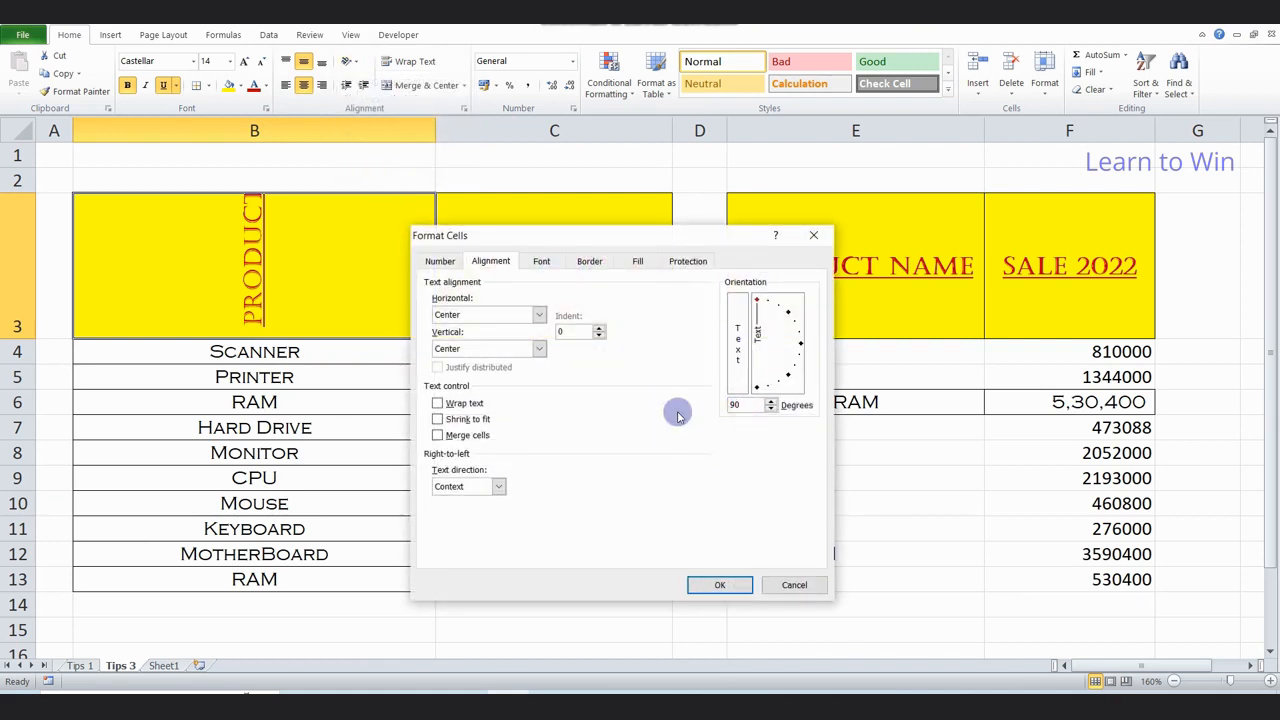
left_click(718, 586)
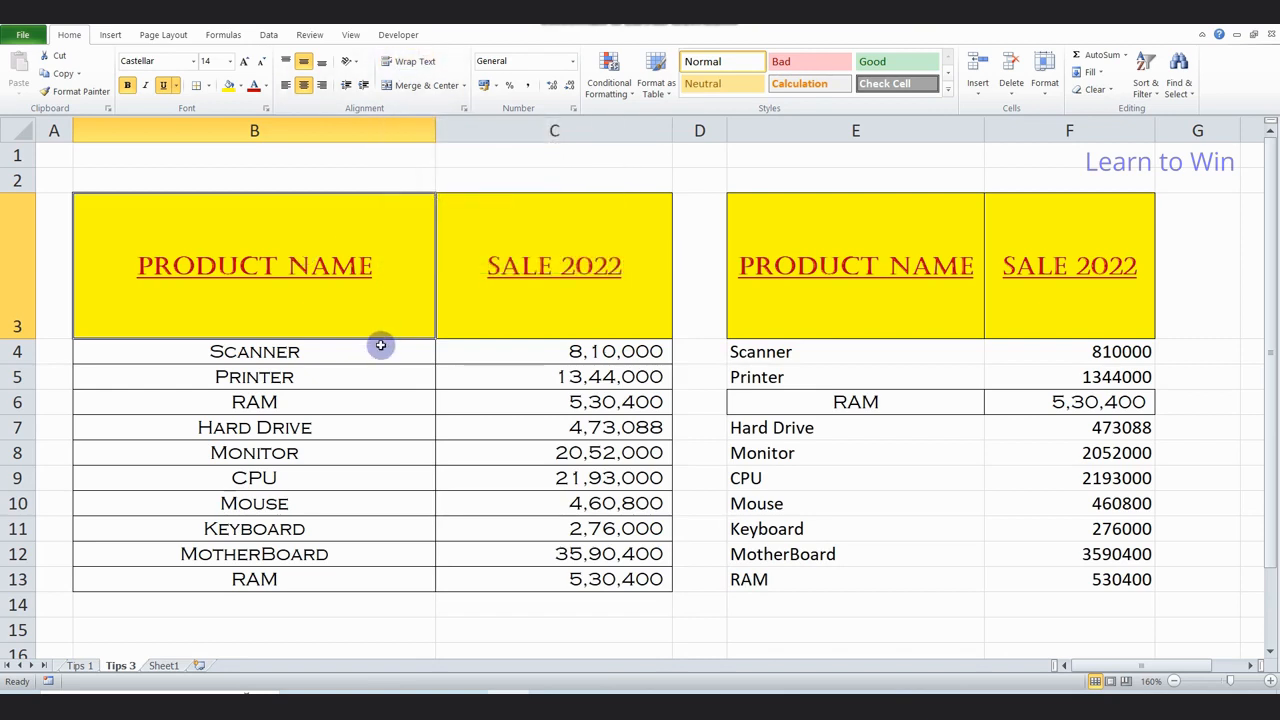
Narrow column B until the B3 header no longer fits, and left-align the header
scroll(380, 345, "down", 2)
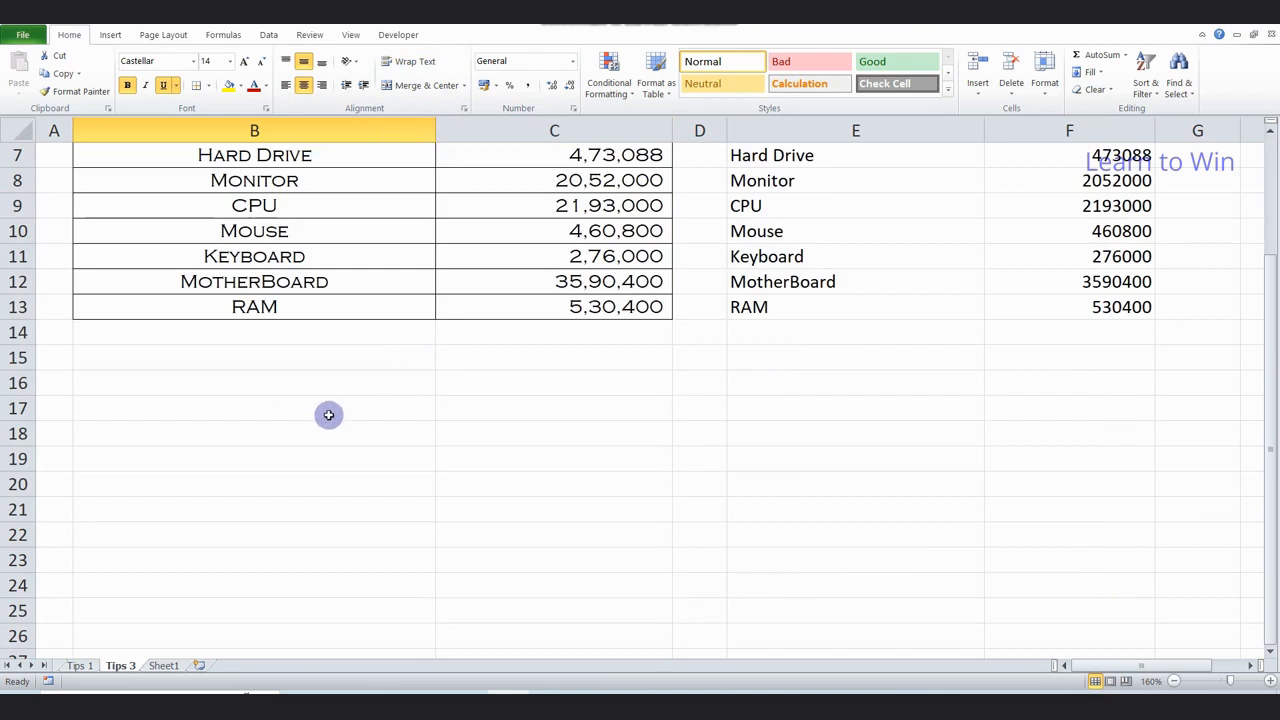
scroll(300, 360, "up", 2)
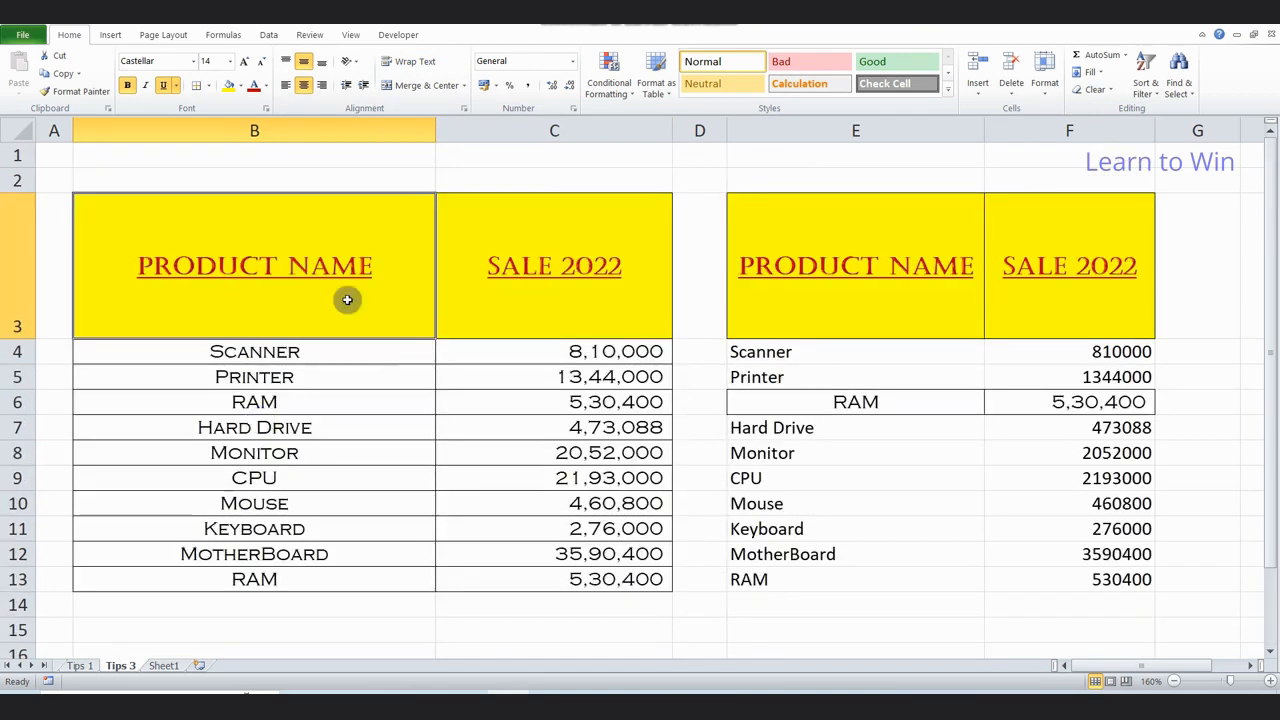
left_click_drag(435, 130, 286, 155)
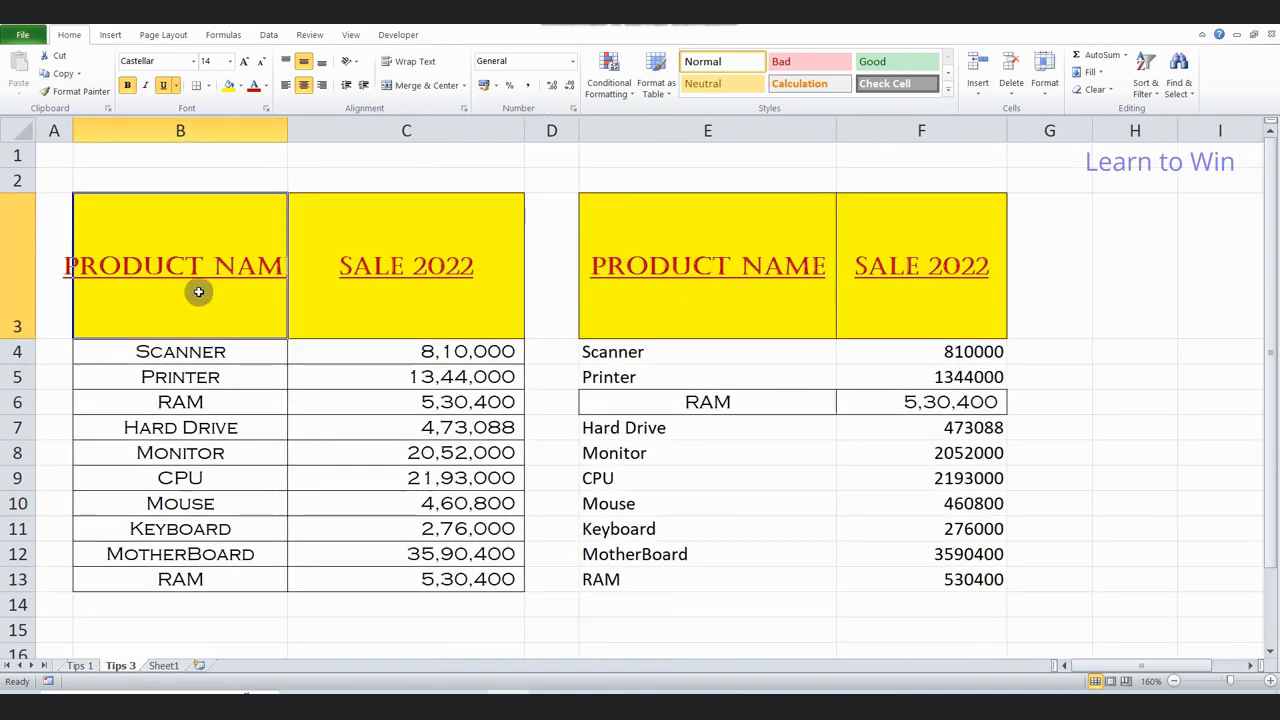
left_click(285, 86)
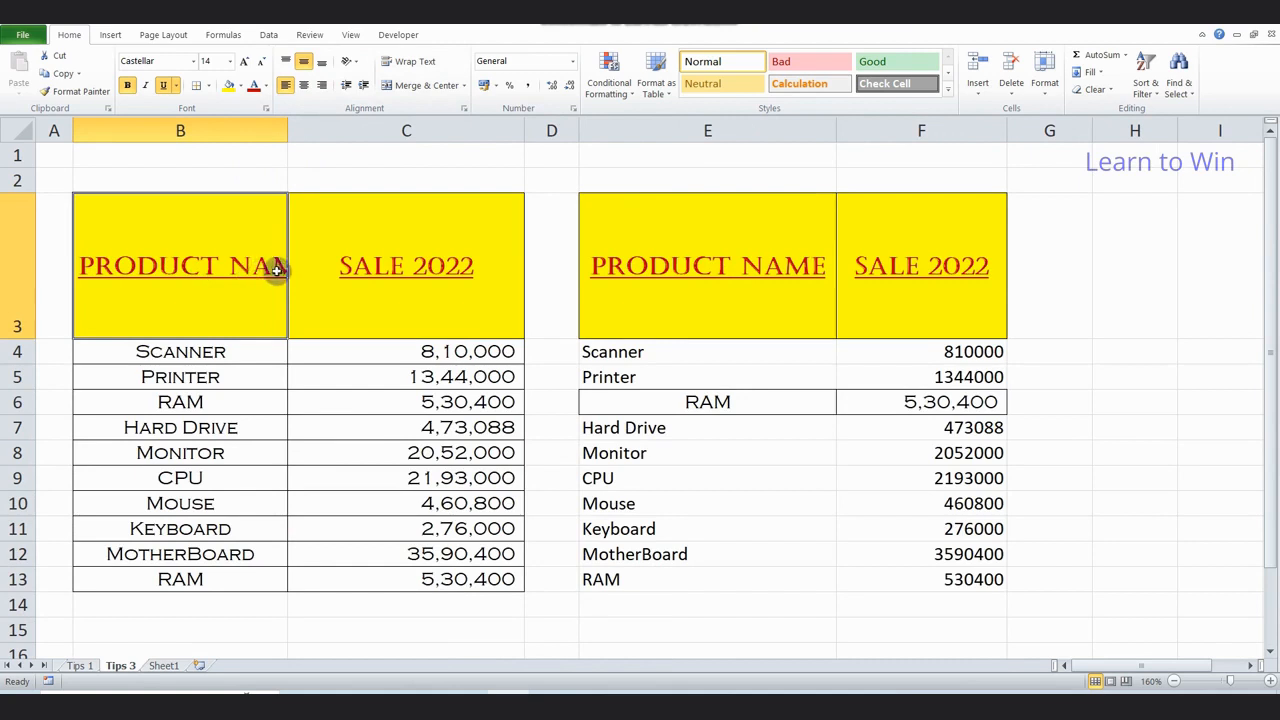
Narrow column B further to a width of 18.89 and wrap the text of the B3 header
left_click_drag(284, 134, 263, 134)
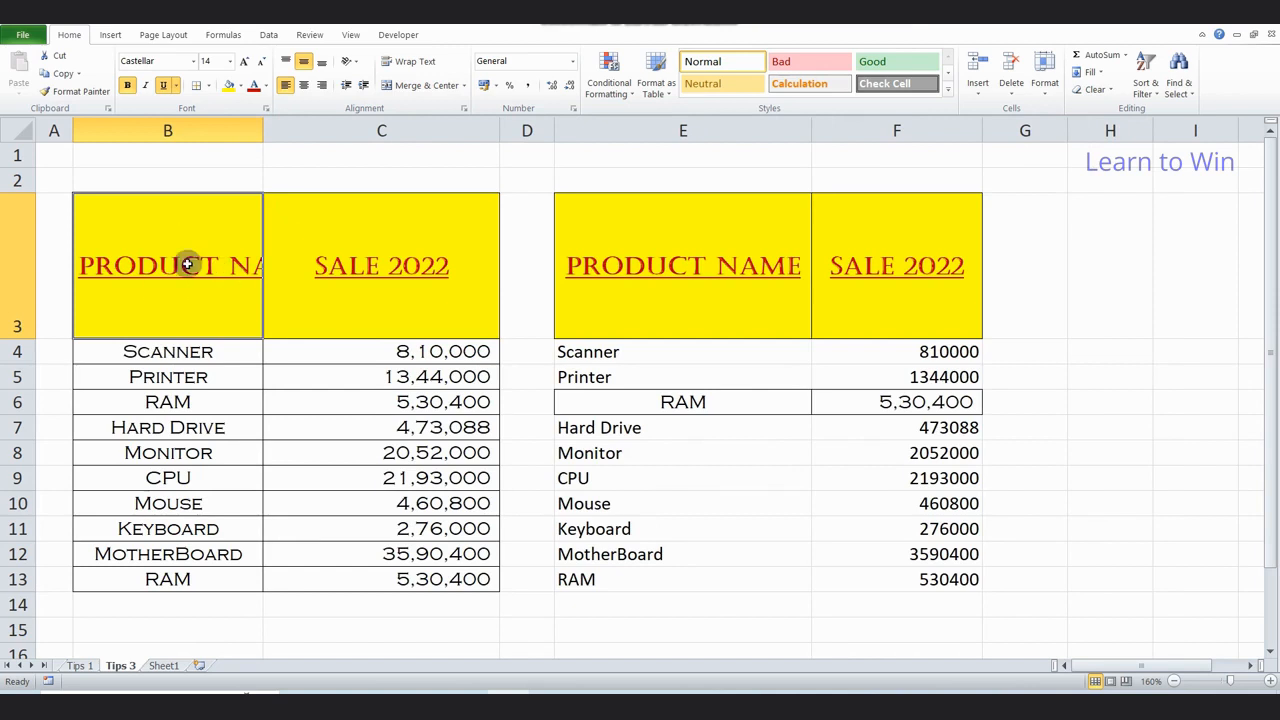
mouse_move(263, 122)
left_mouse_down()
mouse_move(354, 129)
mouse_move(250, 134)
mouse_move(262, 133)
left_mouse_up()
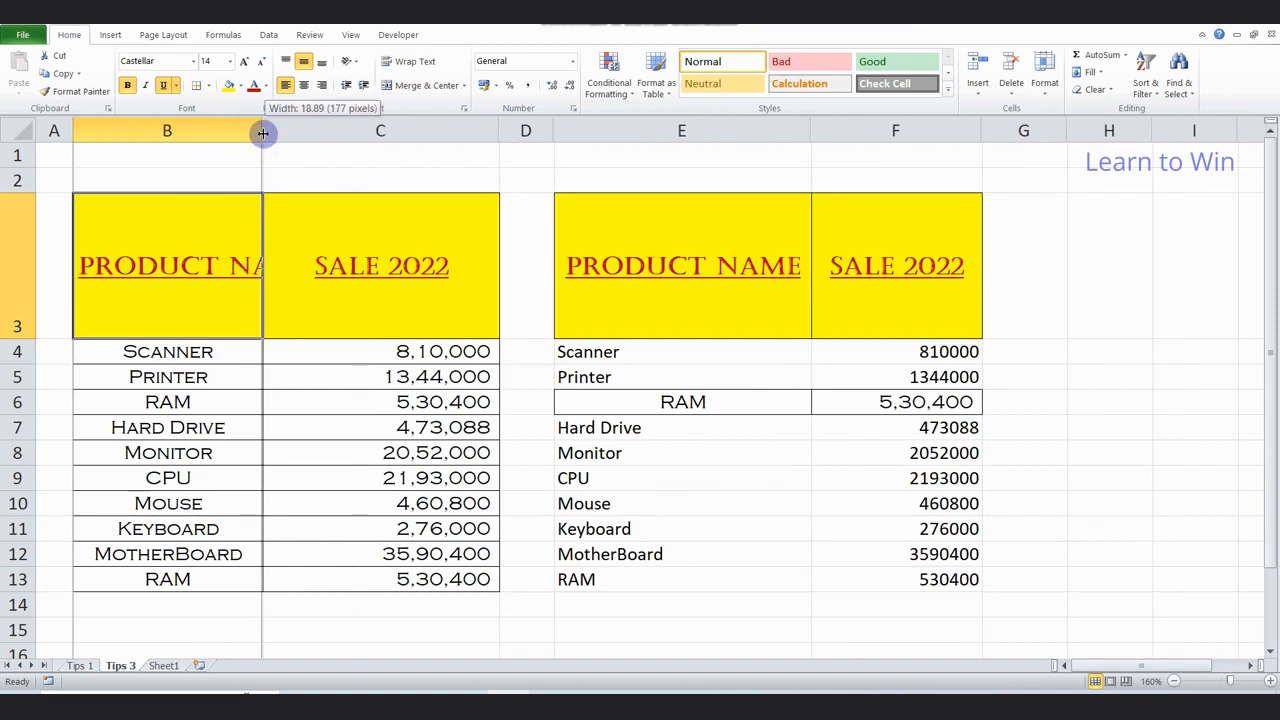
left_click(410, 61)
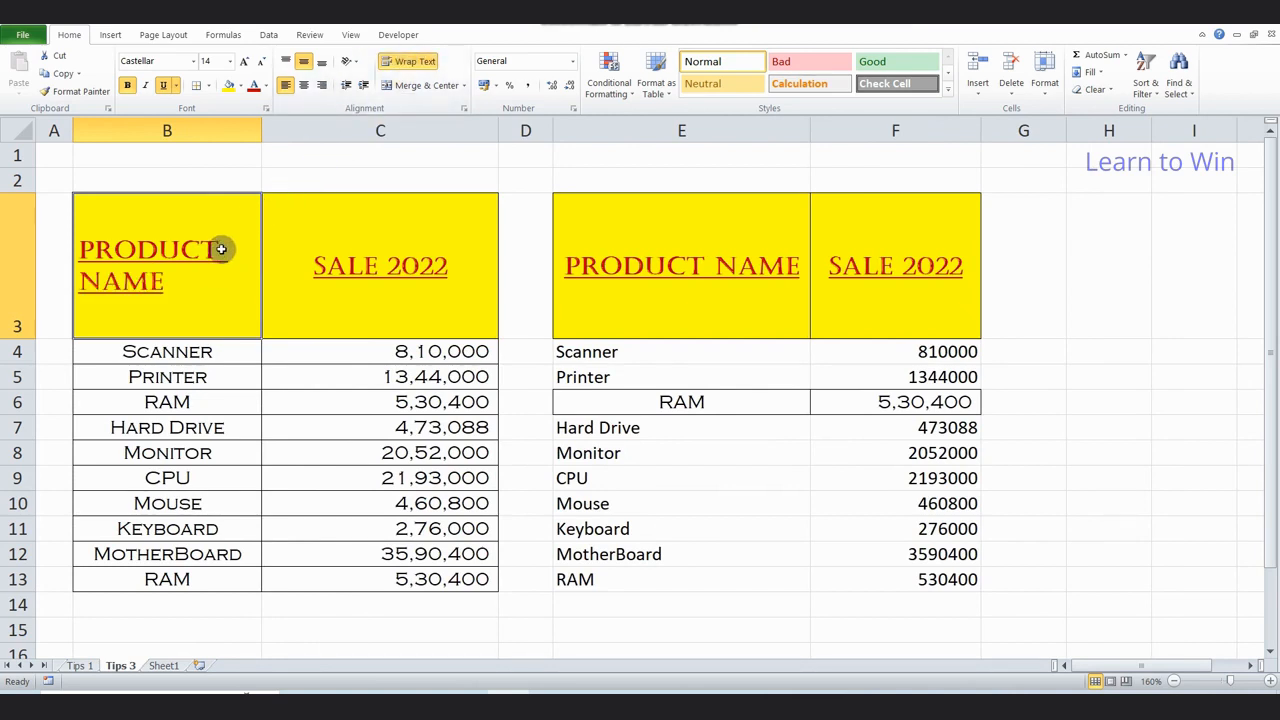
Enter the sample text "fsdfkfhfksfhkshfkhfkfhfkfhskfhfkshfsf" in cell B19 below the table
scroll(235, 400, "down", 4)
left_click(185, 302)
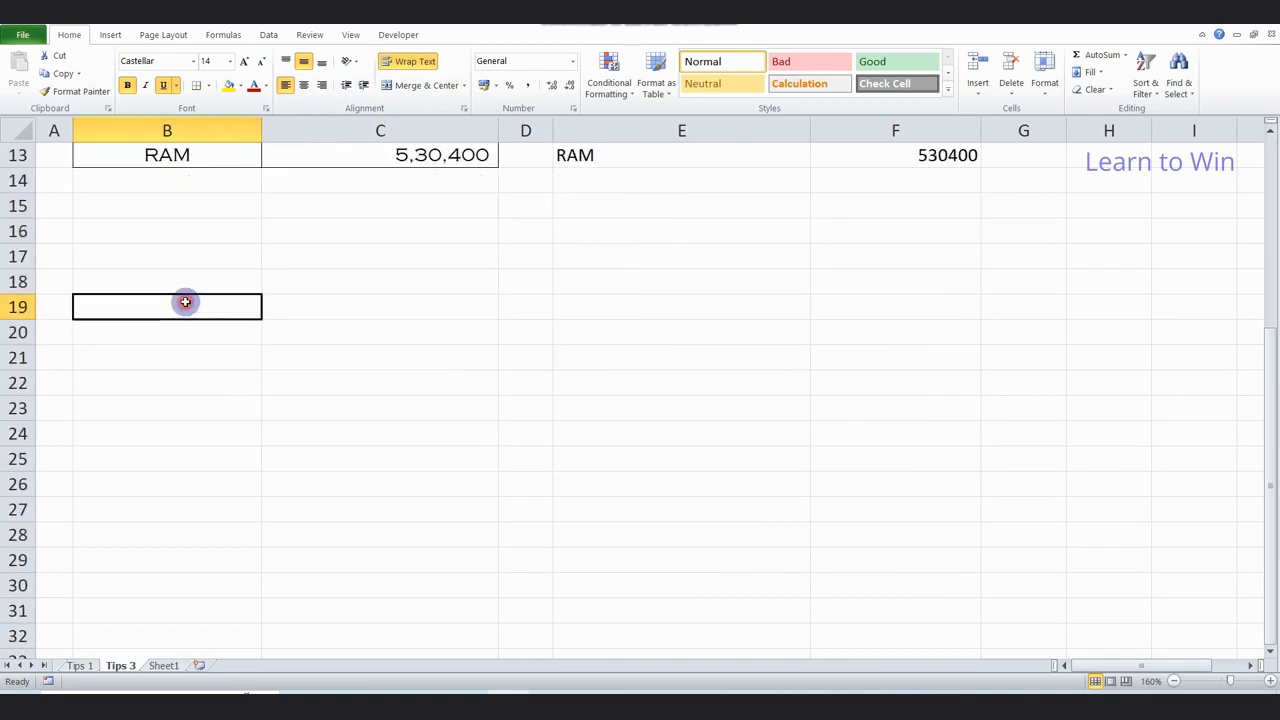
type("fsdfkfhfksfhkshfk")
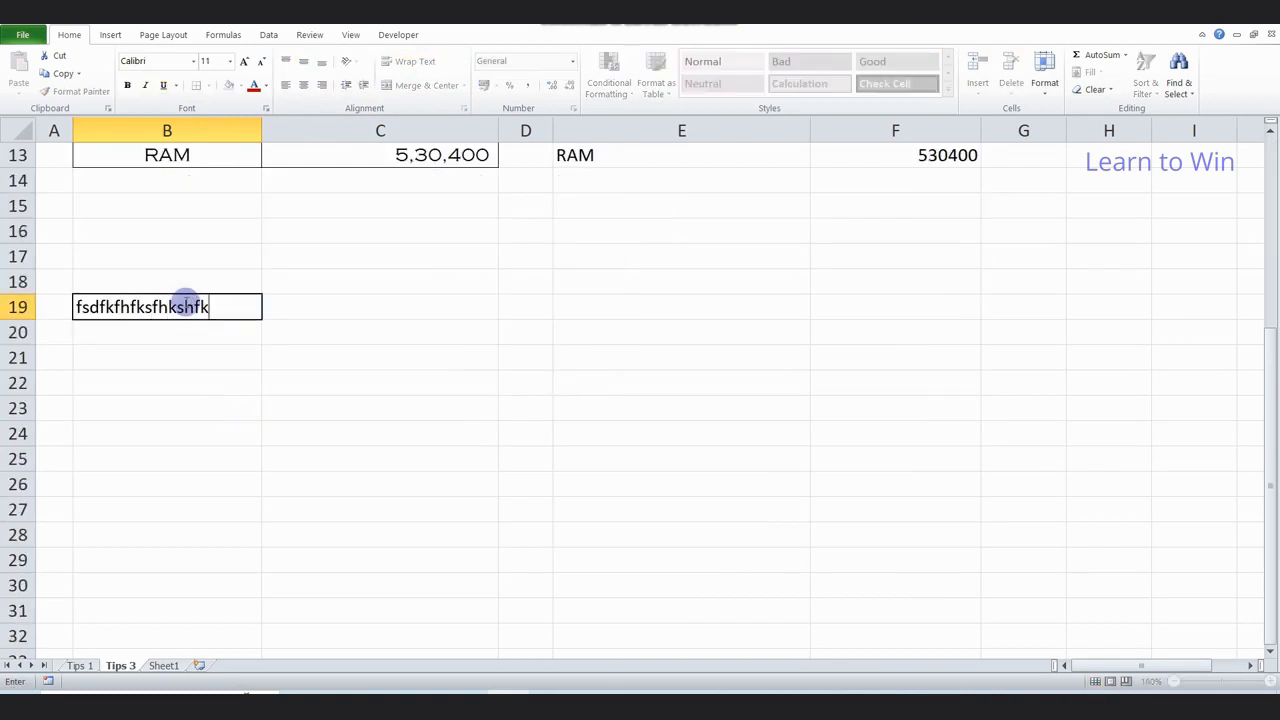
type("hfkfhfkfhskfhfkshfsf")
key("Return")
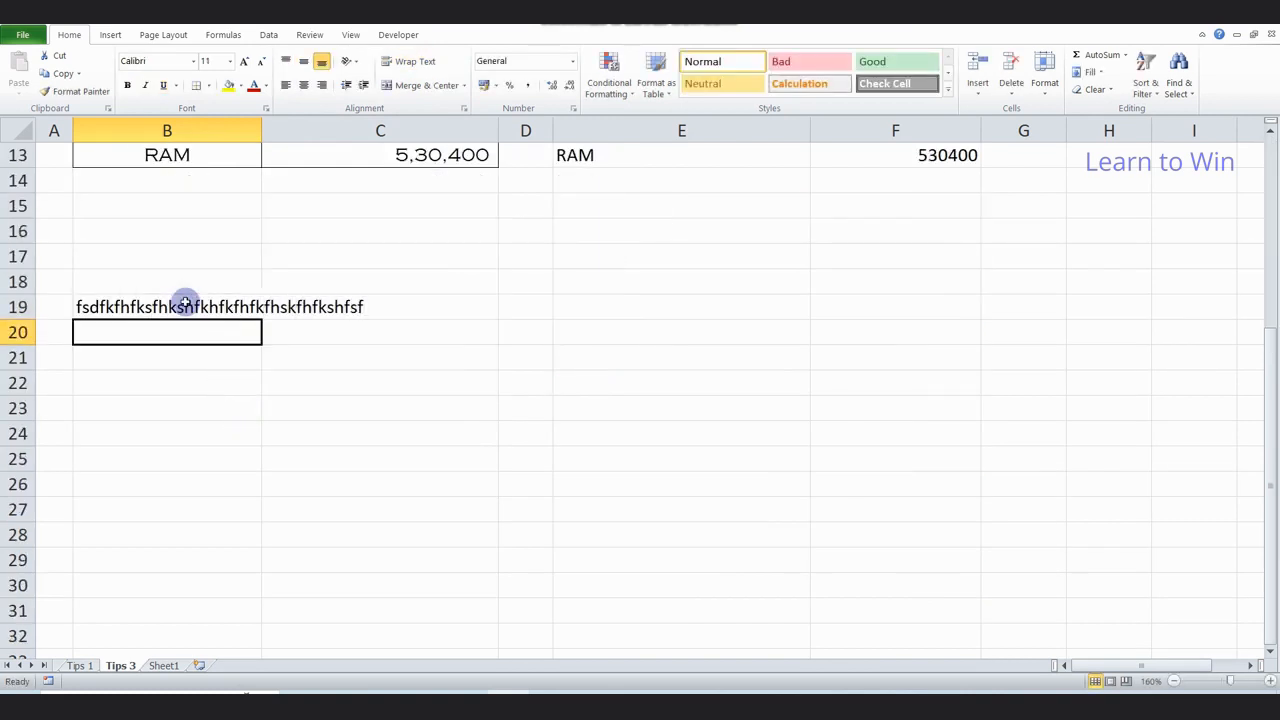
Wrap the long sample text in cell B19, and delete the cell's contents
left_click(315, 308)
left_click(232, 306)
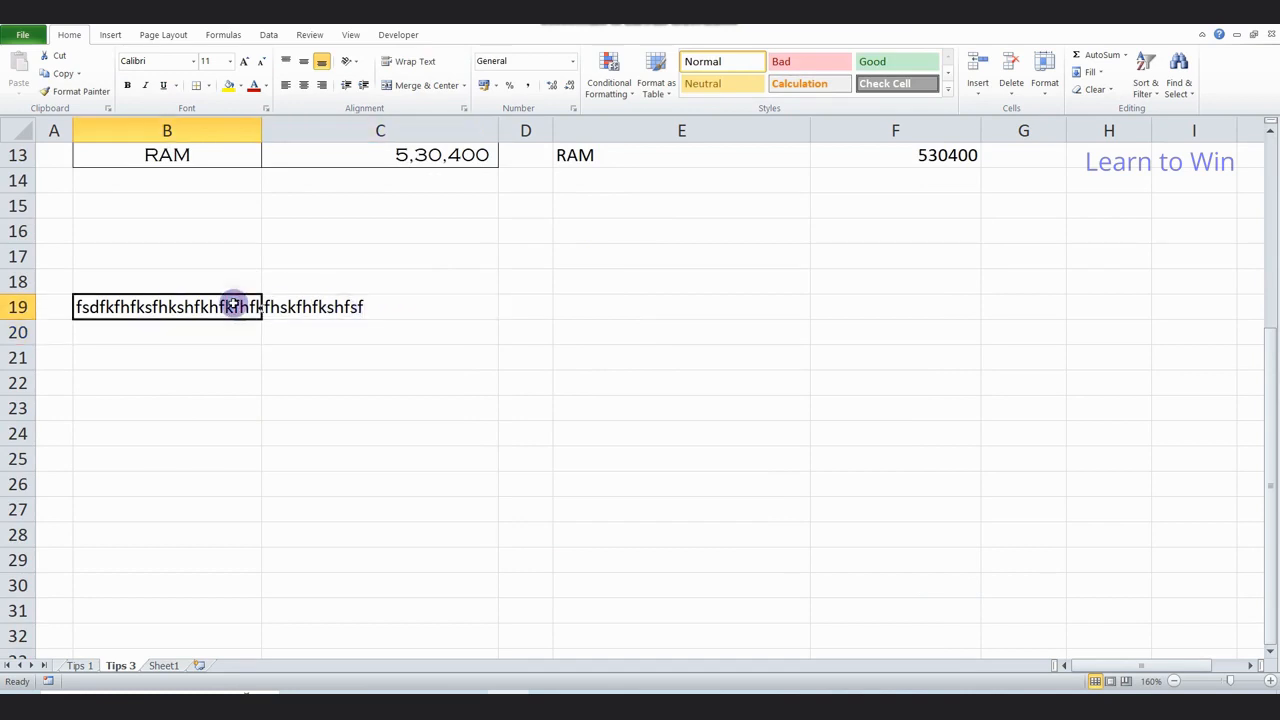
left_click(413, 63)
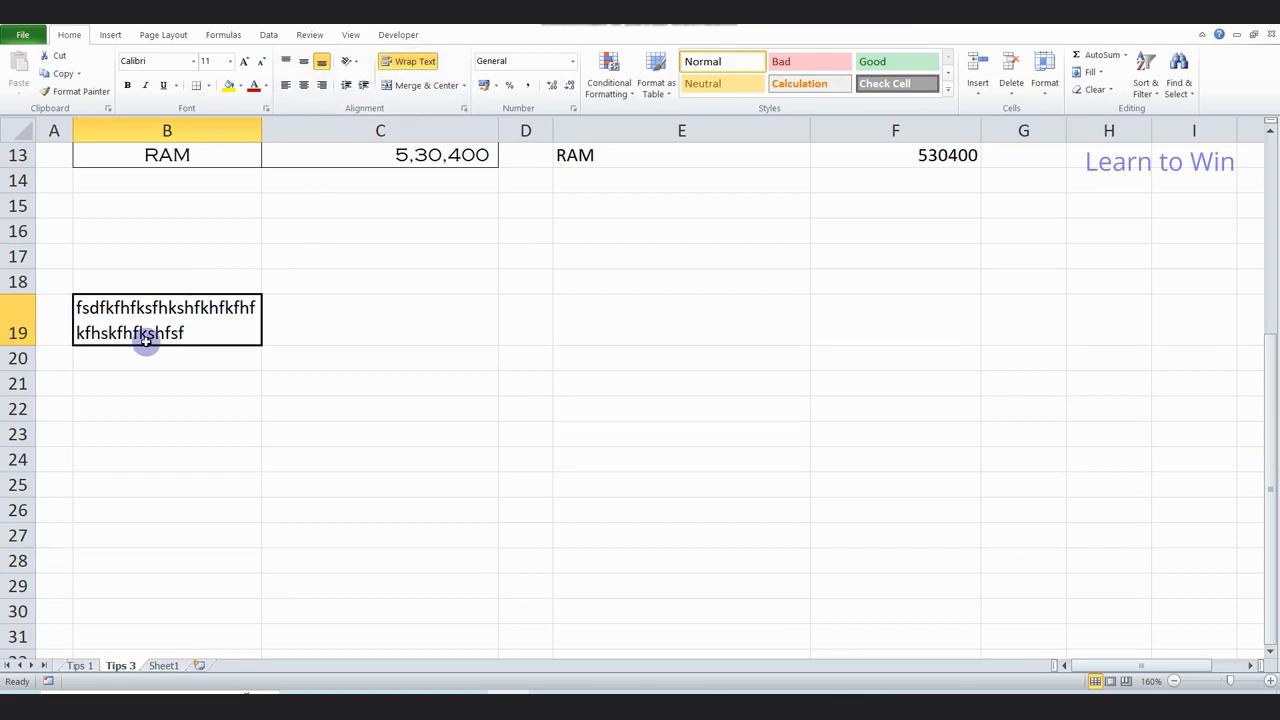
key("Delete")
Widen column B until the wrapped B3 header fits on one line
scroll(145, 342, "up", 4)
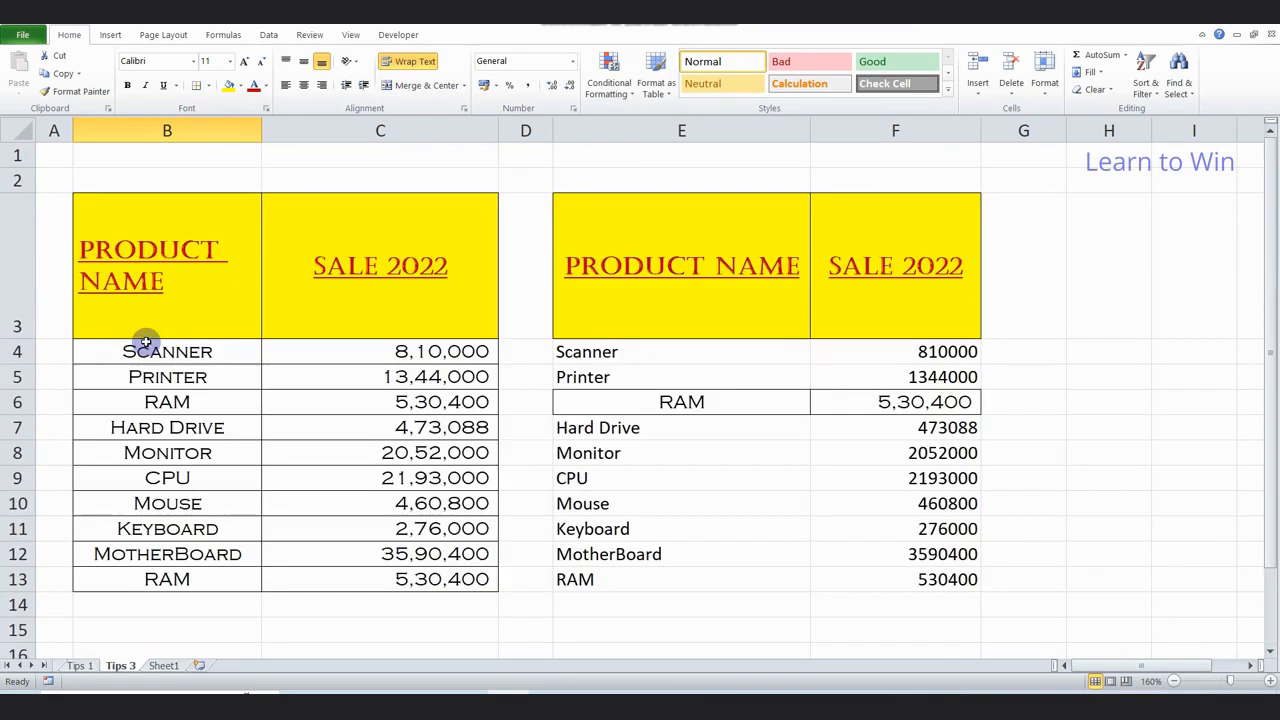
left_click(343, 283)
left_click(200, 279)
left_click_drag(263, 131, 344, 131)
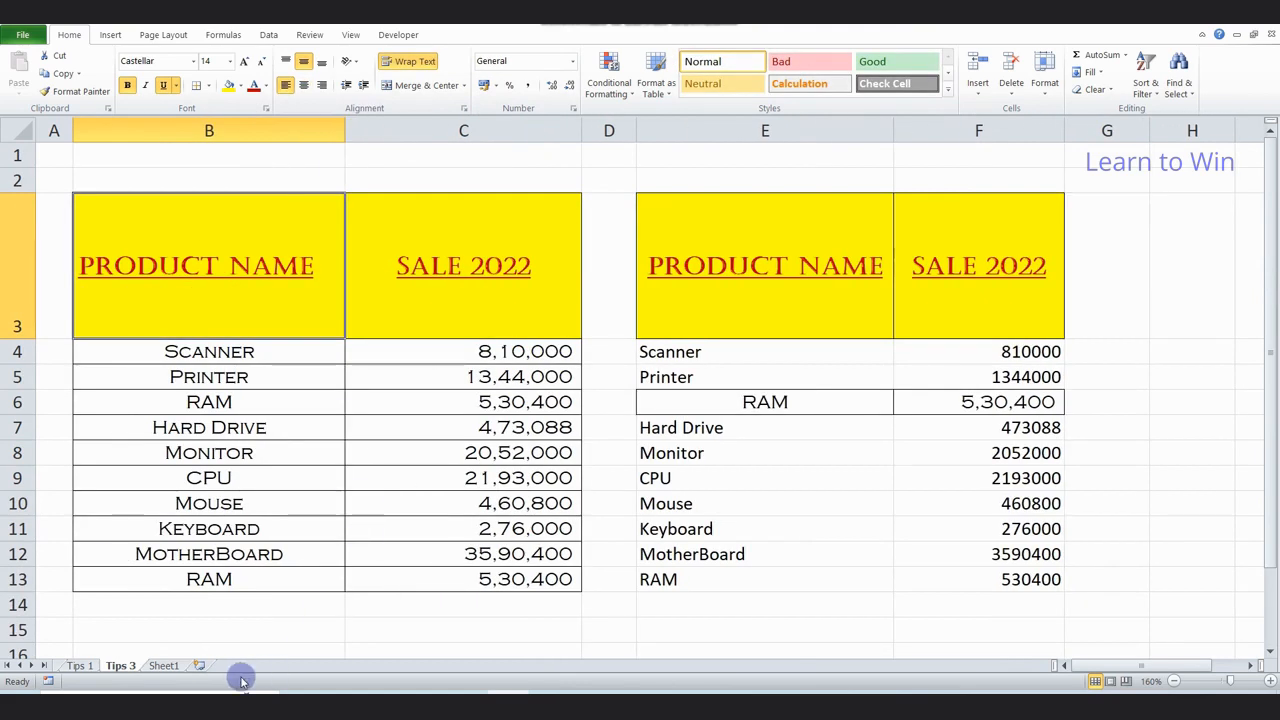
Enter the sample text "Zxndndksd" in cell D4 of Sheet1
left_click(164, 665)
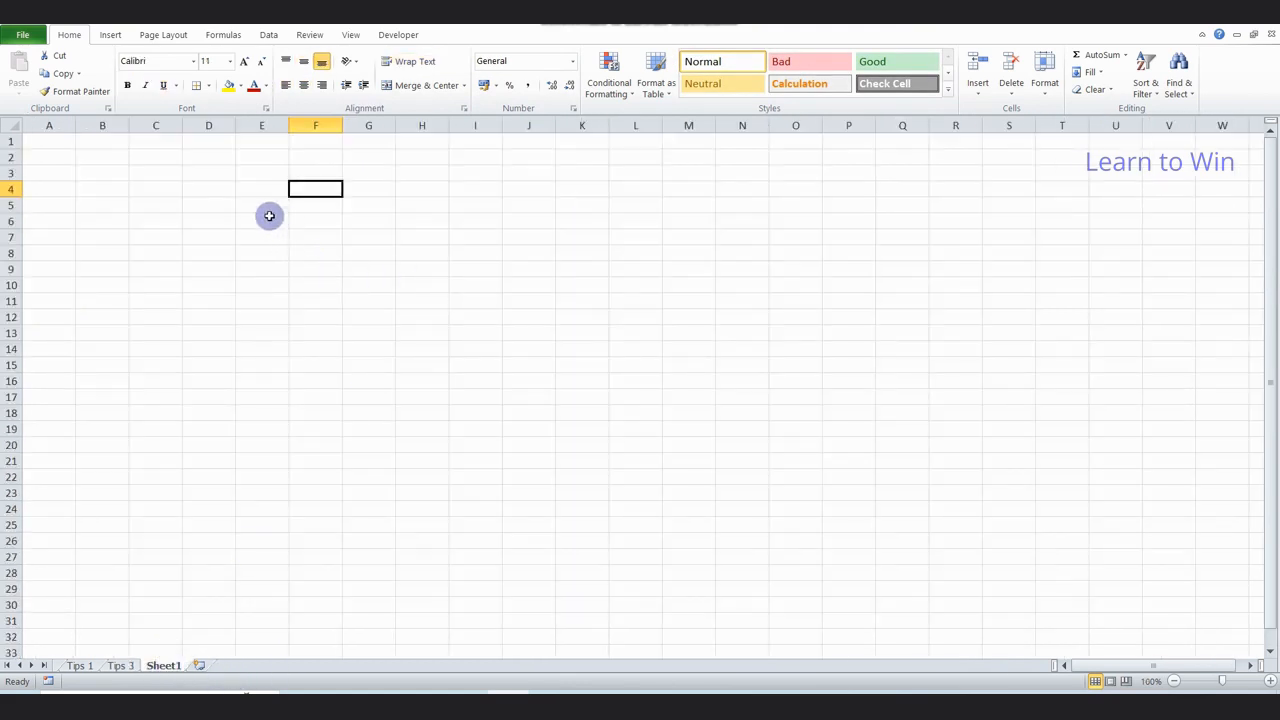
left_click(225, 191)
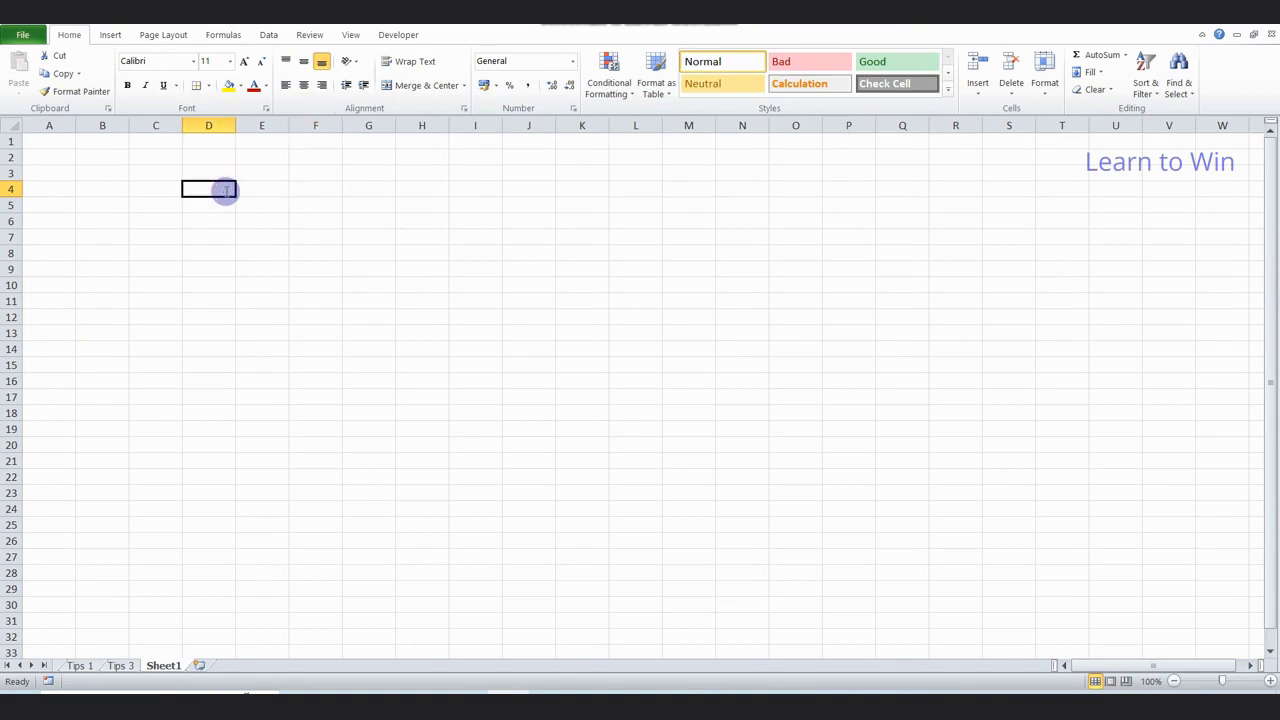
type("zXNDNDKSD")
key("Return")
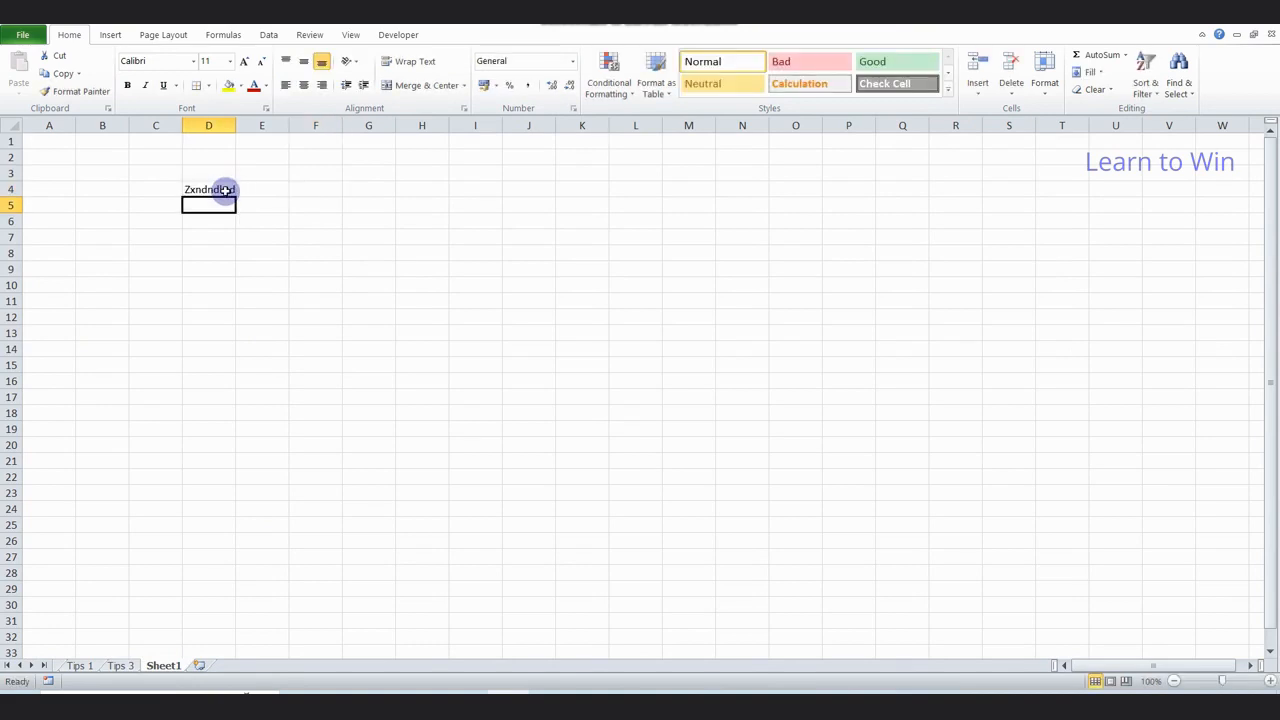
Try Merge & Center on the range D4:J8, and undo the merge
left_click(221, 188)
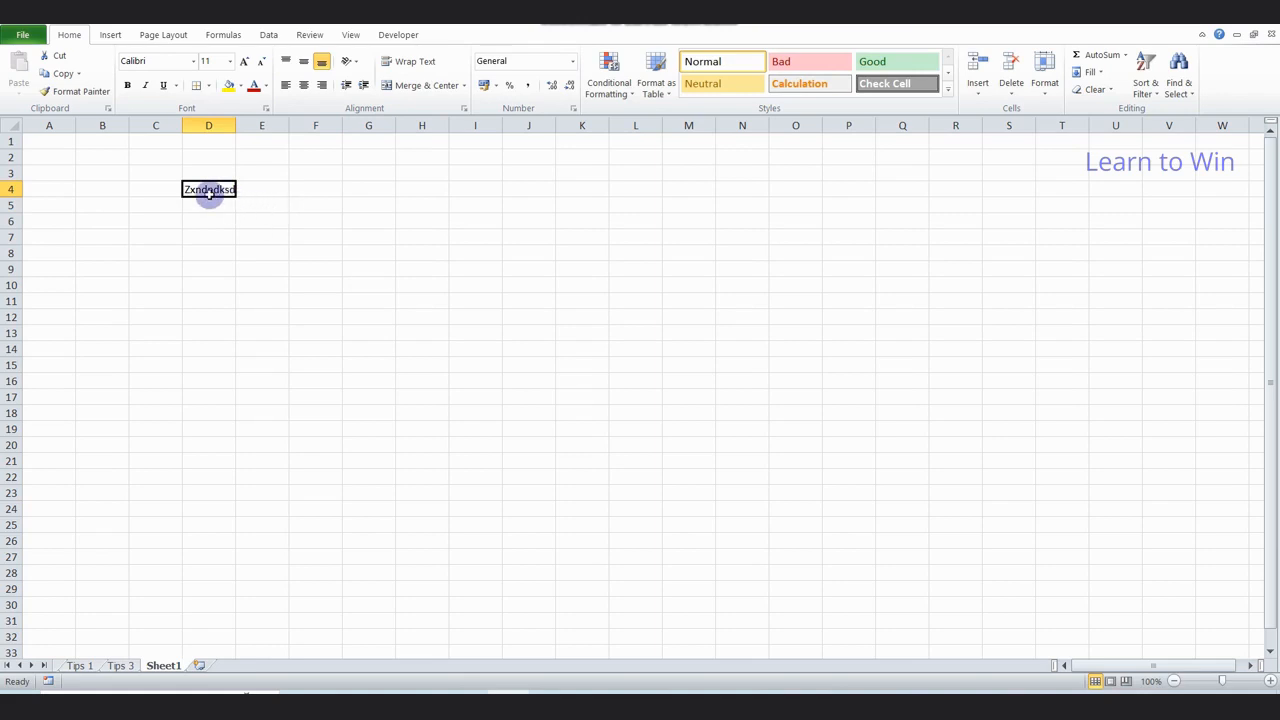
key("shift+Right")
key("shift+Right")
key("shift+Right")
key("shift+Right")
key("shift+Right")
key("shift+Down")
key("shift+Down")
key("shift+Down")
key("shift+Down")
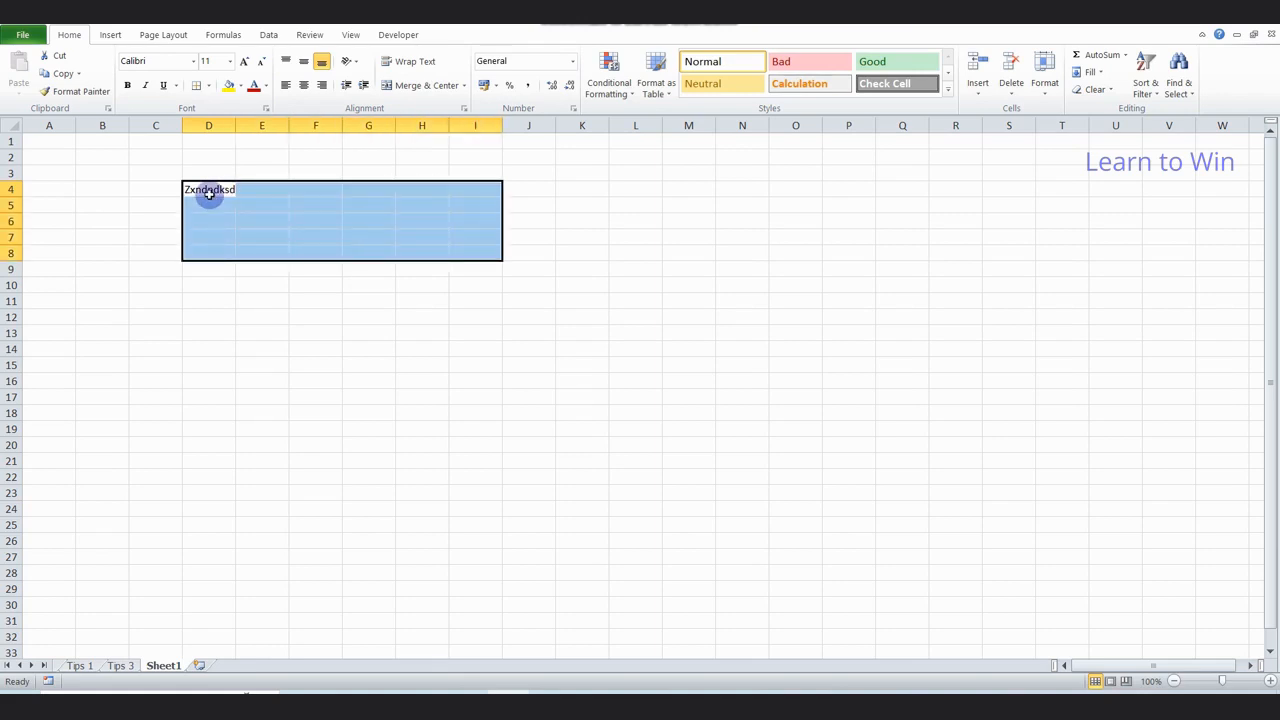
key("shift+Right")
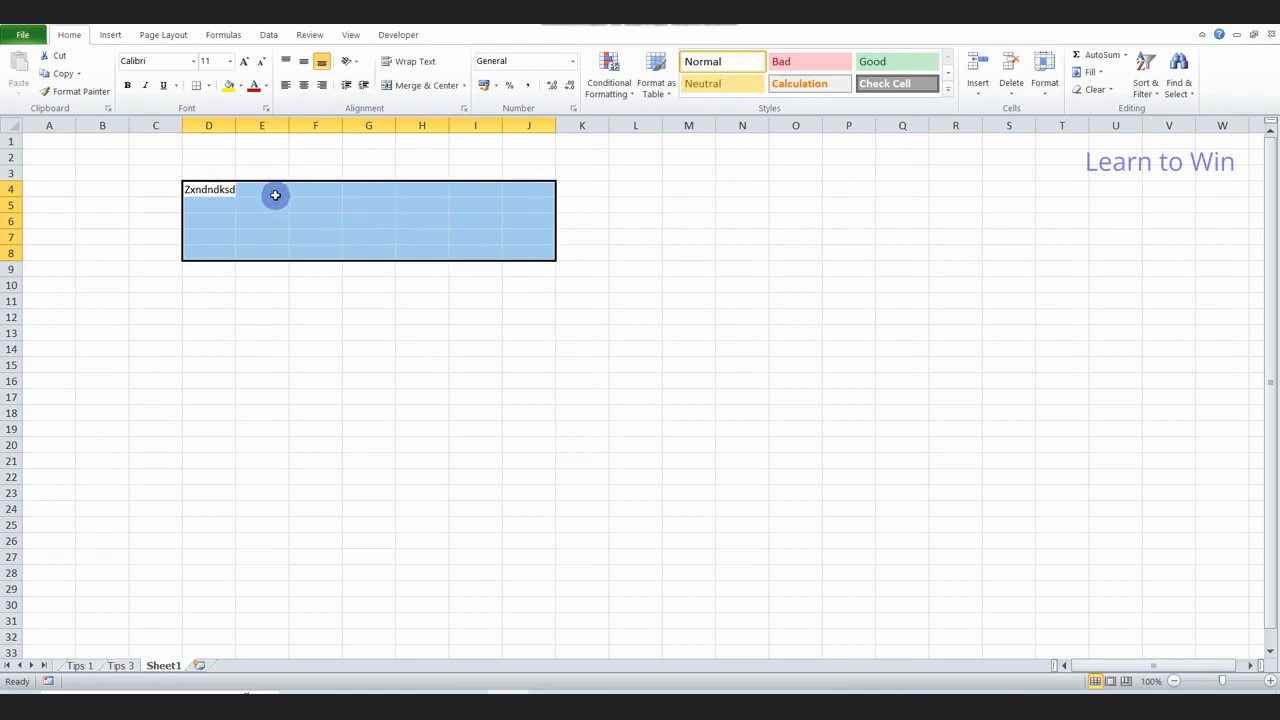
left_click(464, 85)
left_click(424, 108)
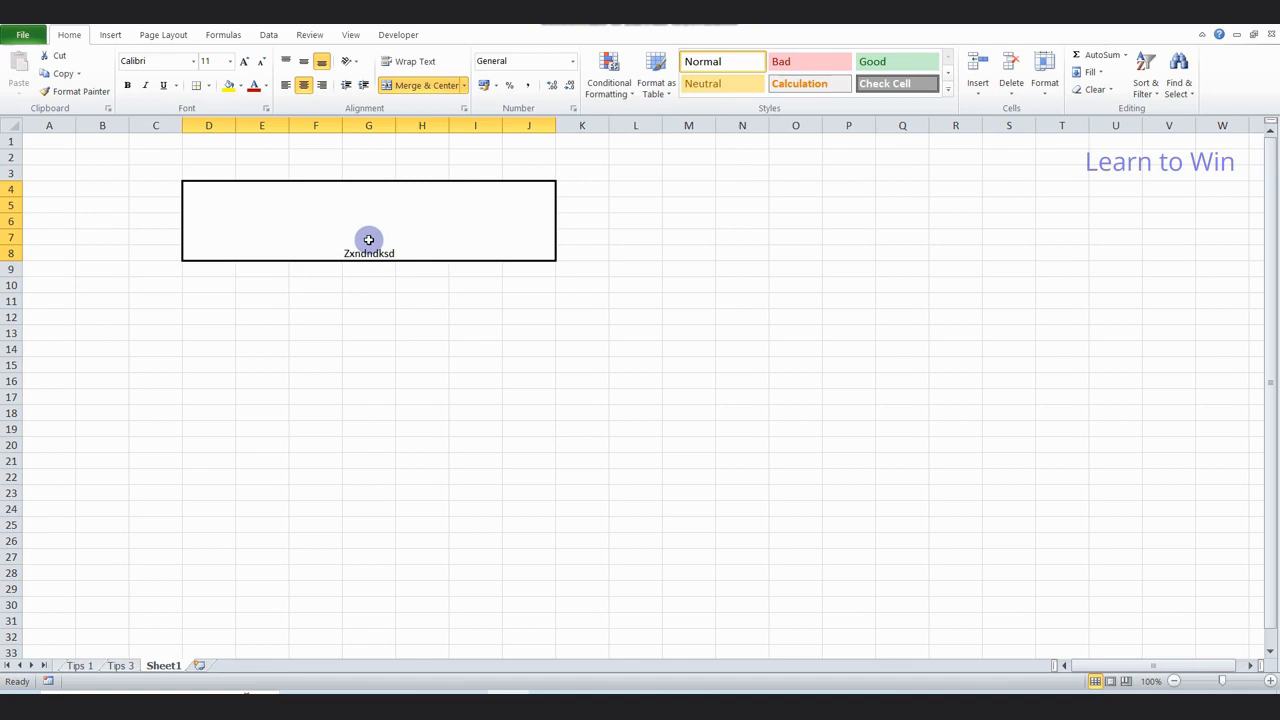
key("ctrl+z")
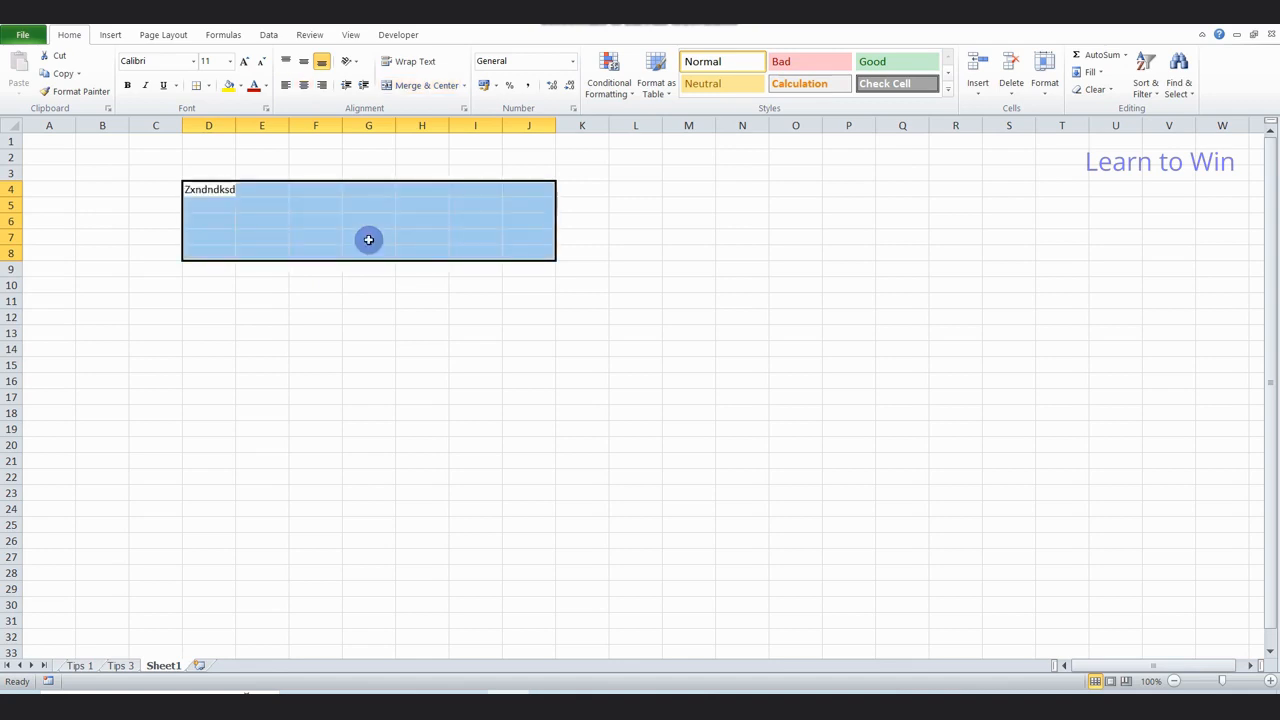
Apply Merge Across to the range D4:J8 so each row merges separately
left_click(465, 87)
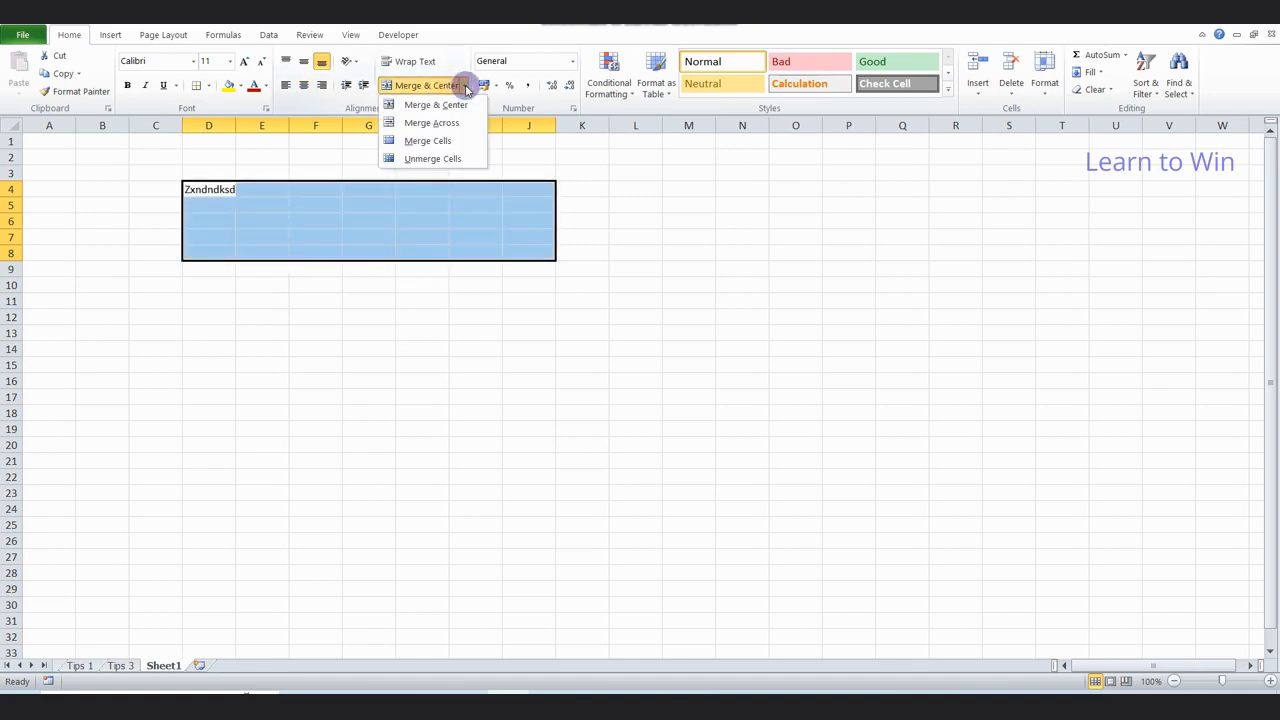
left_click(432, 124)
left_click(332, 269)
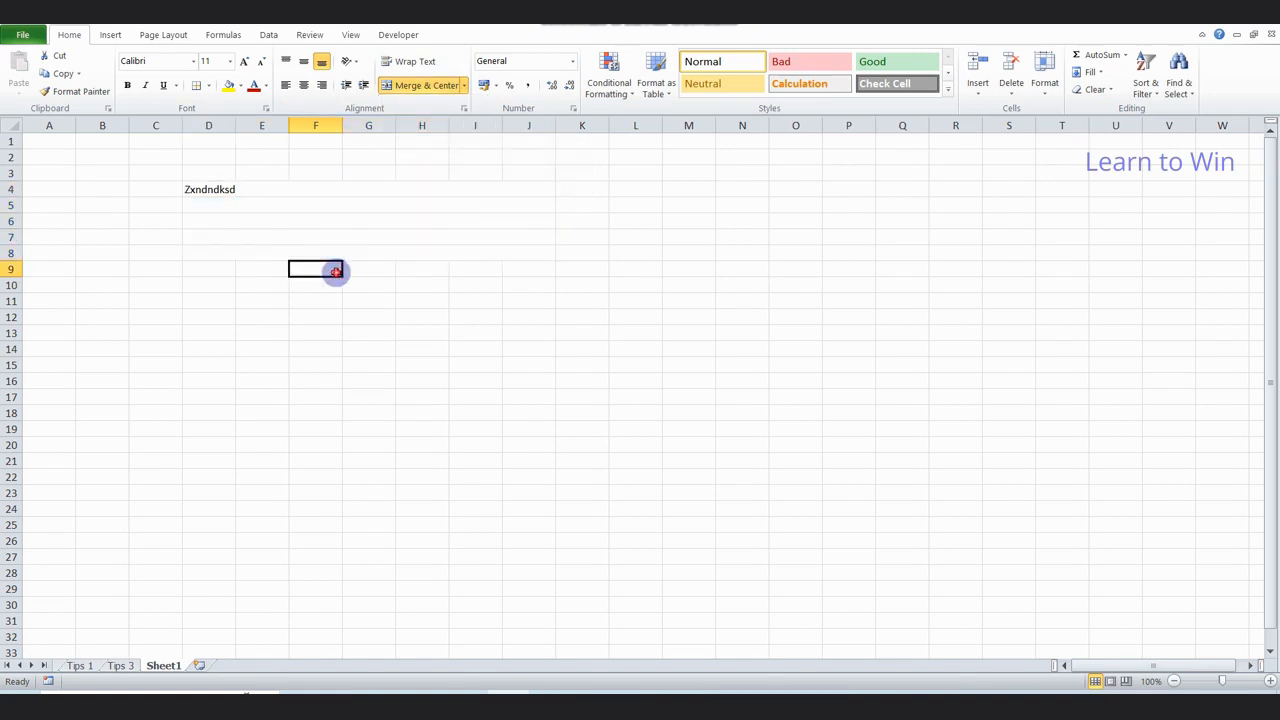
Undo the Merge Across on the range D4:J8
key("Down")
key("Down")
key("Down")
key("Up")
key("Up")
key("Up")
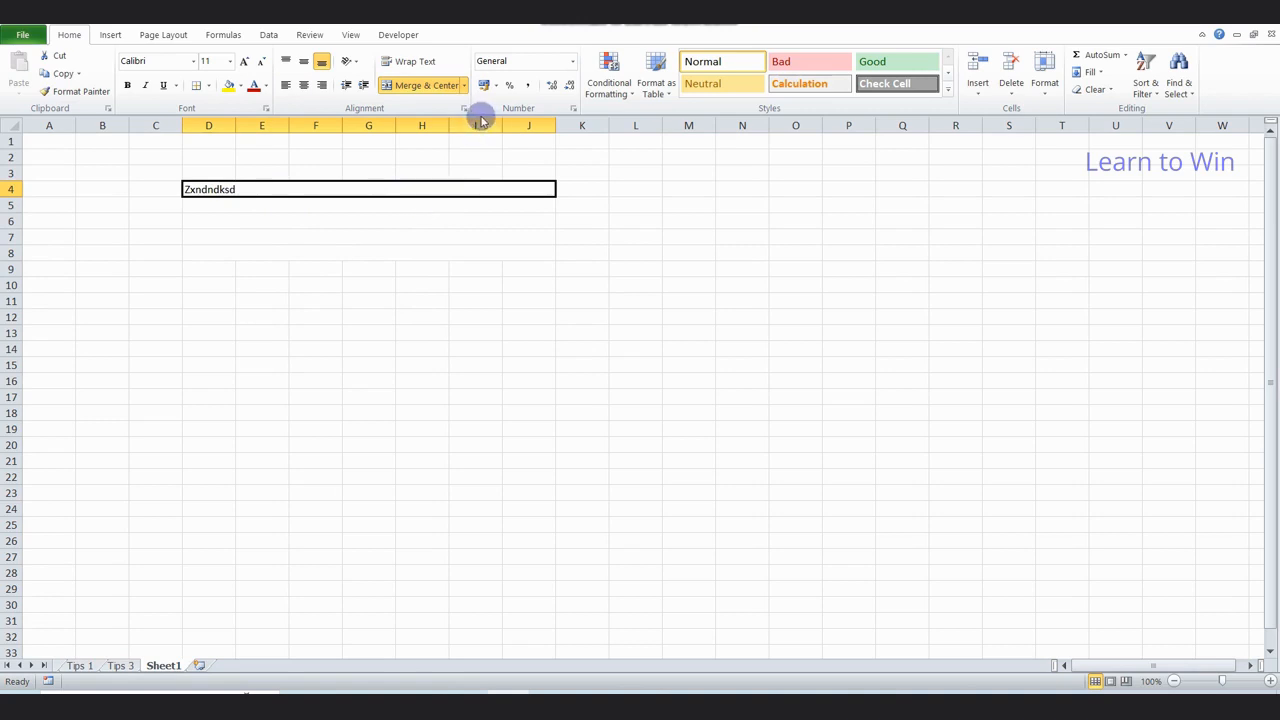
left_click(464, 86)
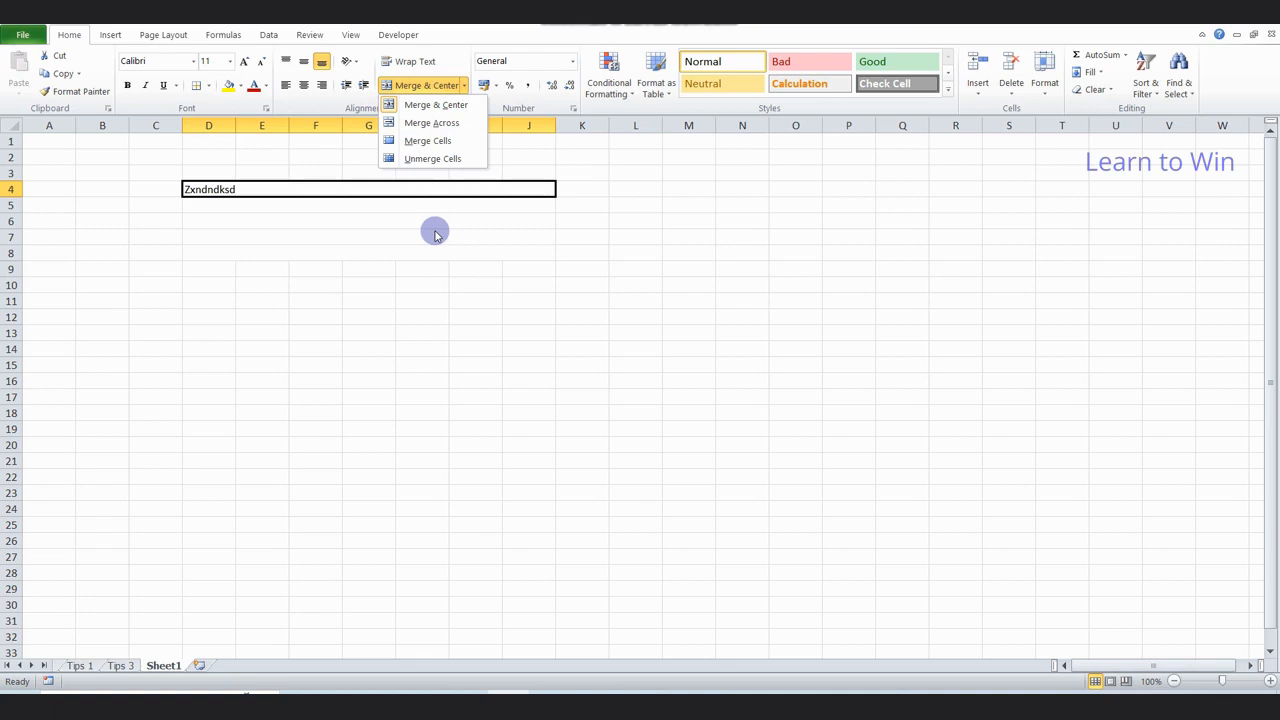
left_click(393, 226)
left_click(393, 226)
key("ctrl+z")
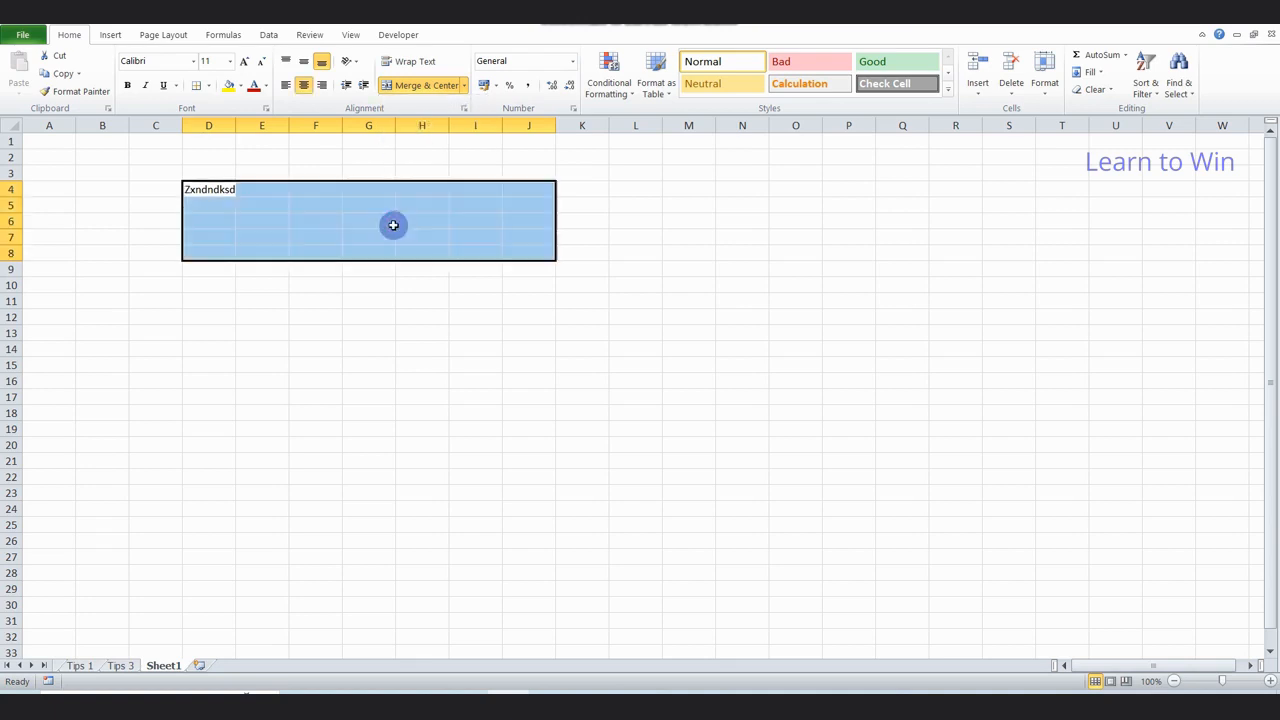
Try Merge Cells on the range D4:I9, and unmerge the range
left_click(203, 191)
left_click_drag(197, 189, 476, 272)
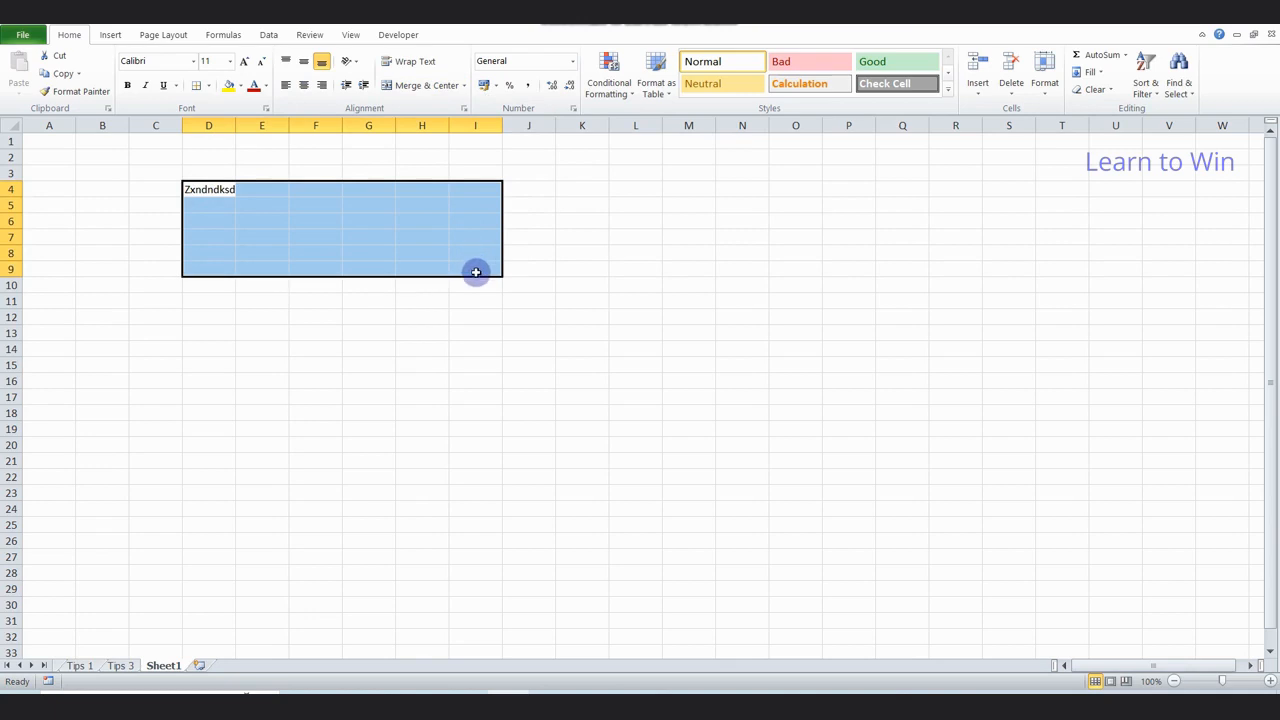
left_click(464, 85)
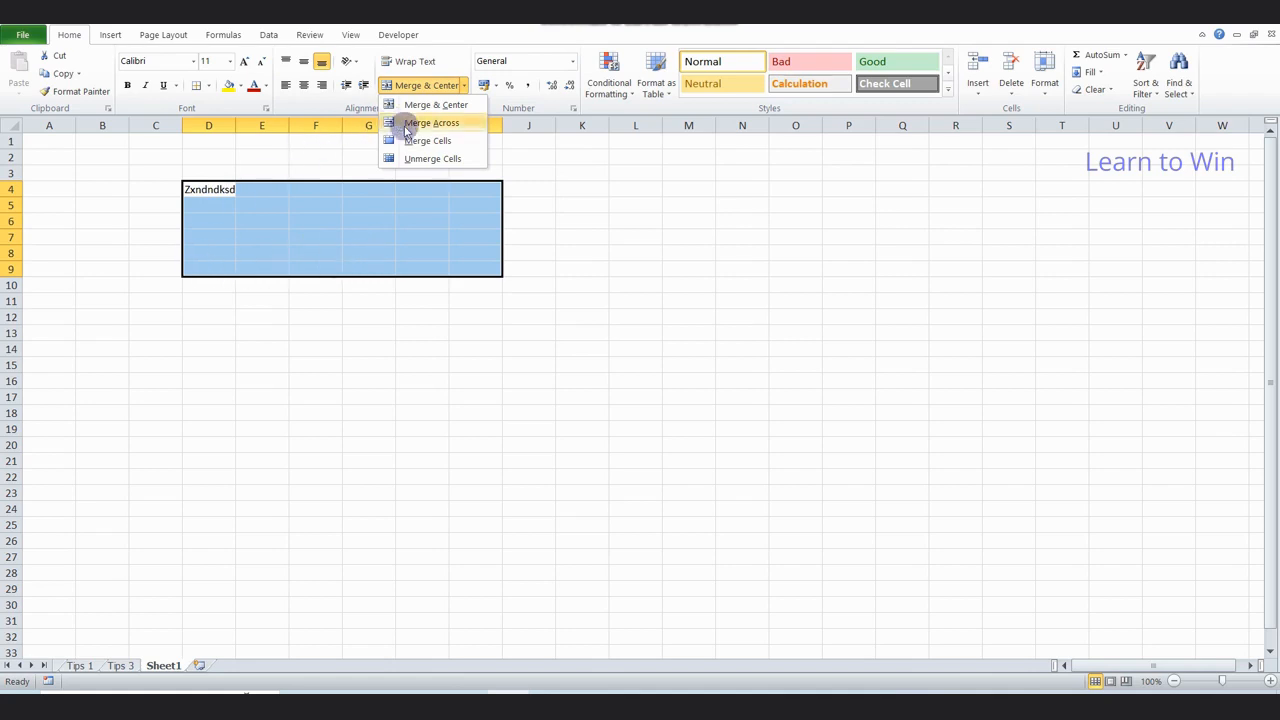
left_click(430, 142)
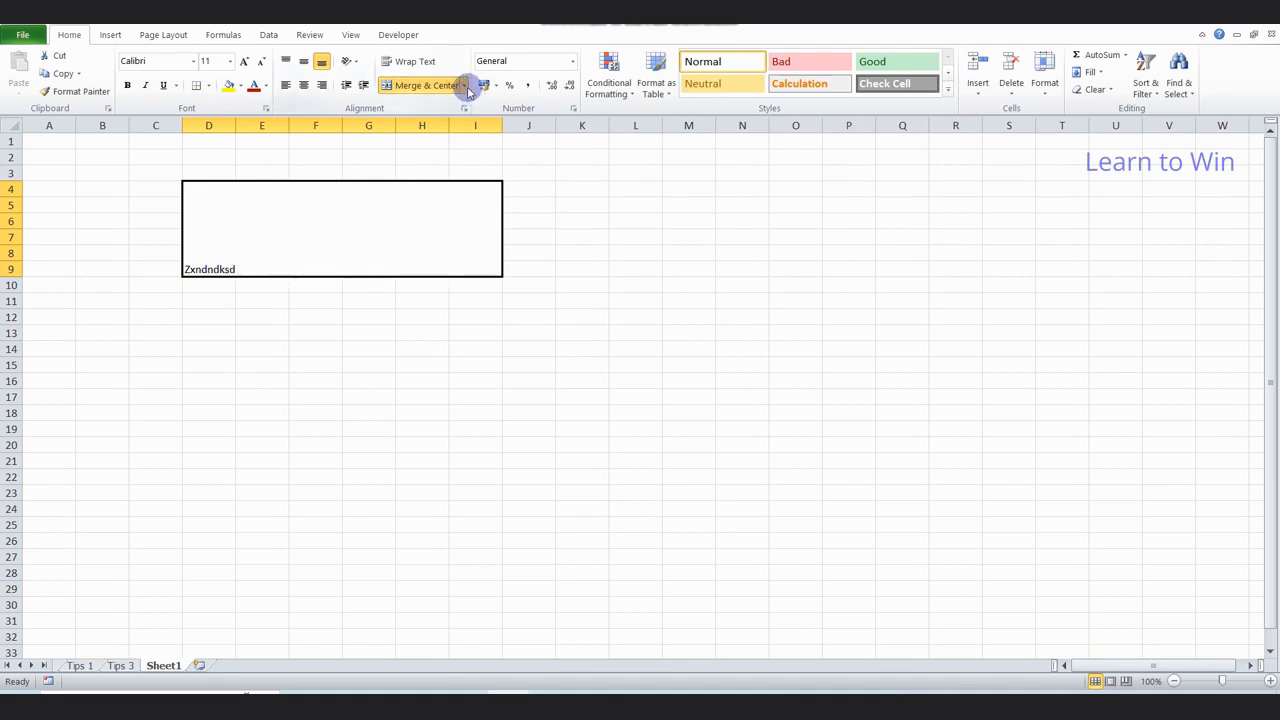
left_click(462, 85)
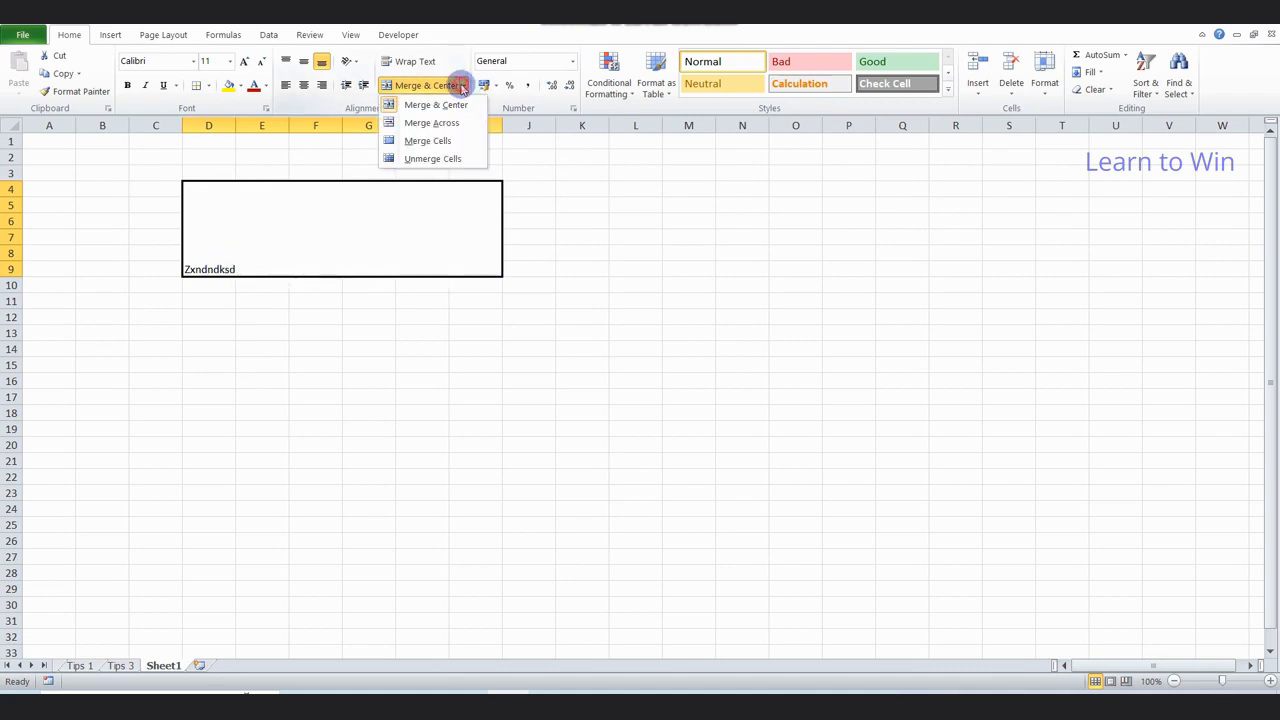
left_click(425, 160)
left_click(352, 233)
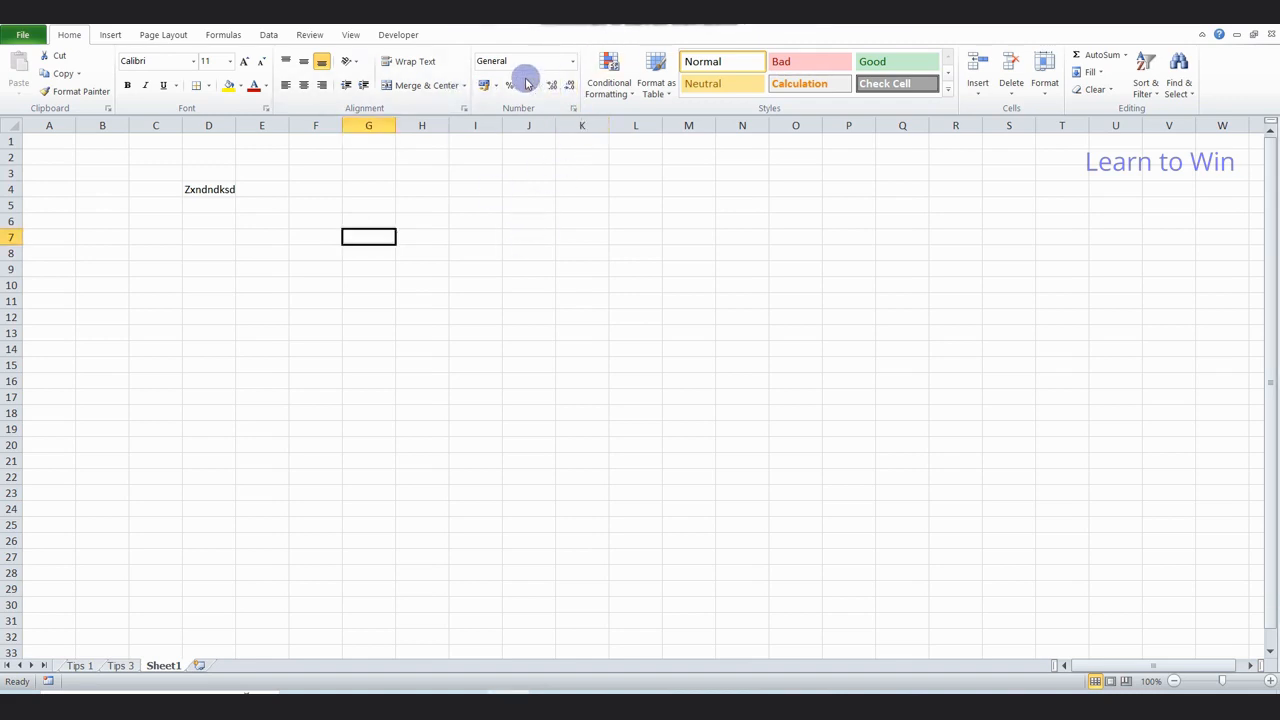
Format the whole of column G with the Percentage number format
left_click(366, 193)
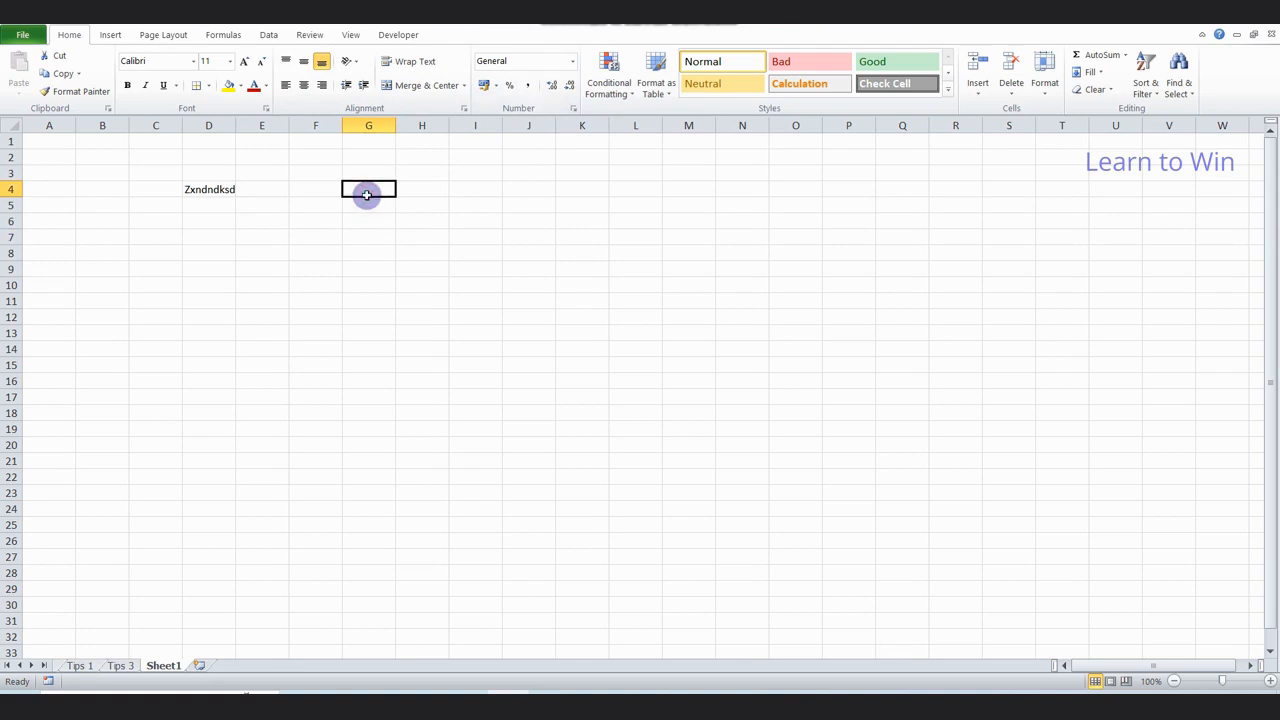
left_click(369, 126)
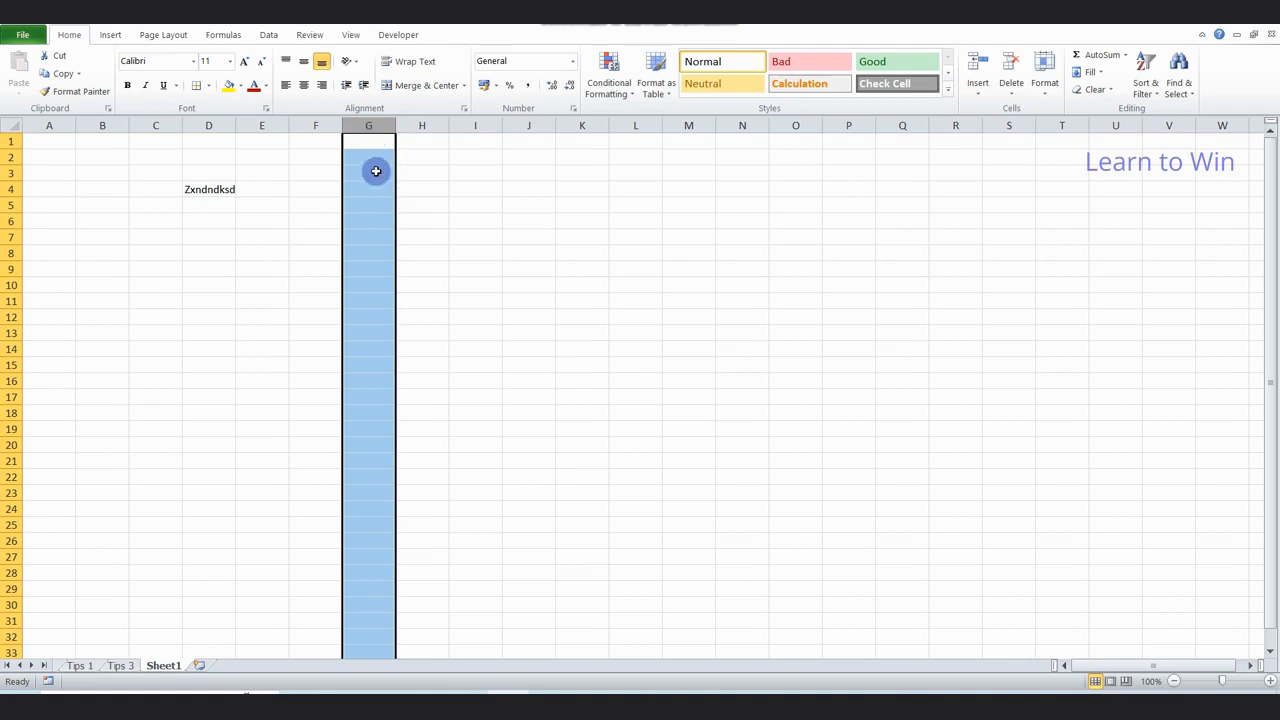
left_click(376, 171)
left_click(369, 125)
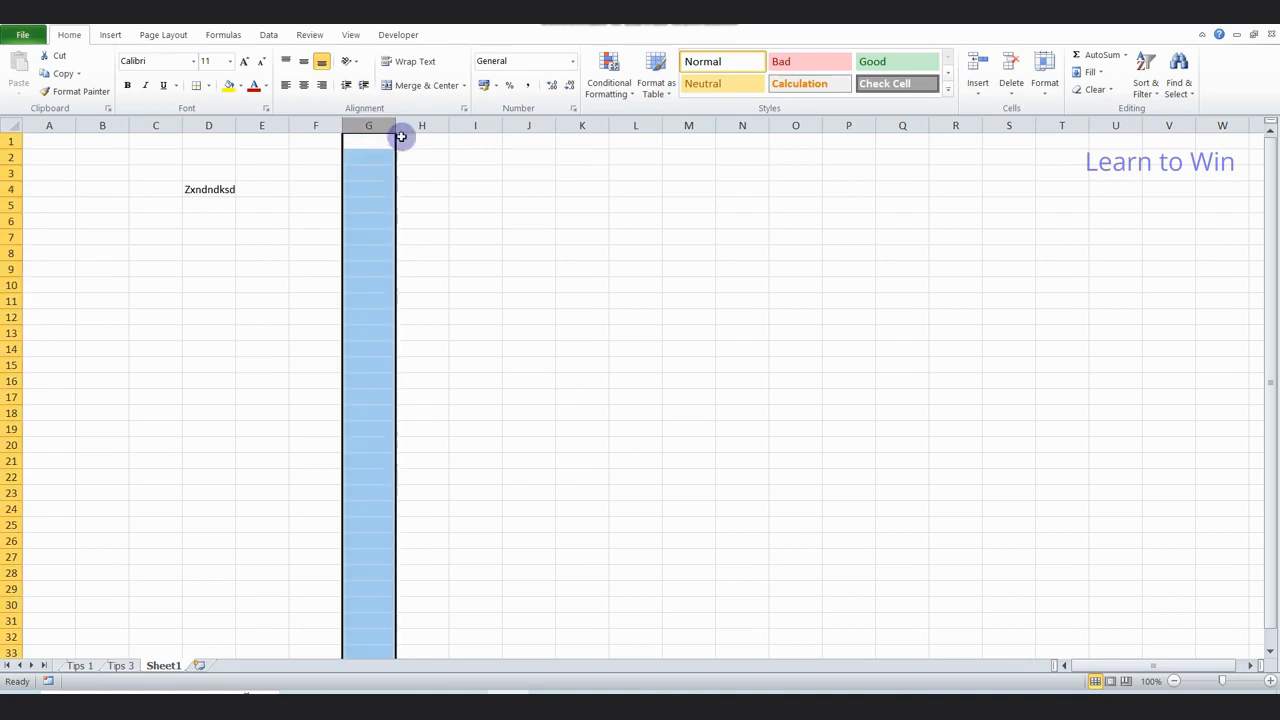
left_click(573, 62)
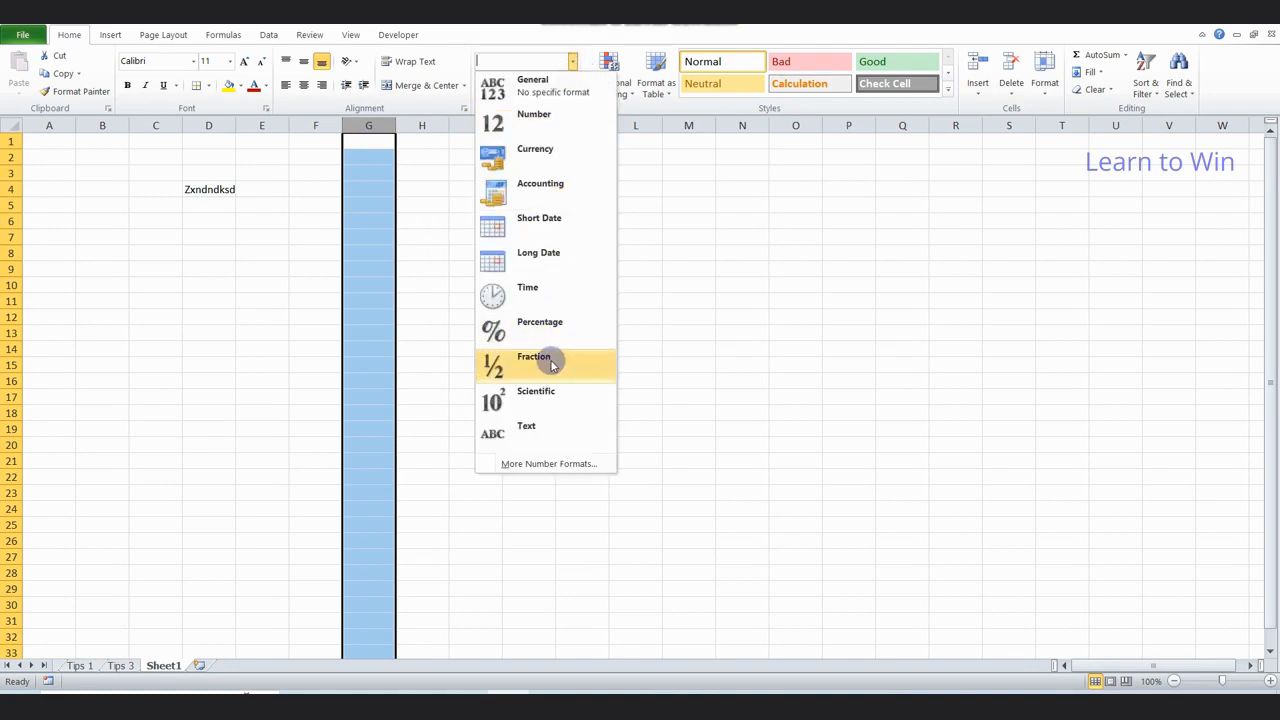
left_click(530, 330)
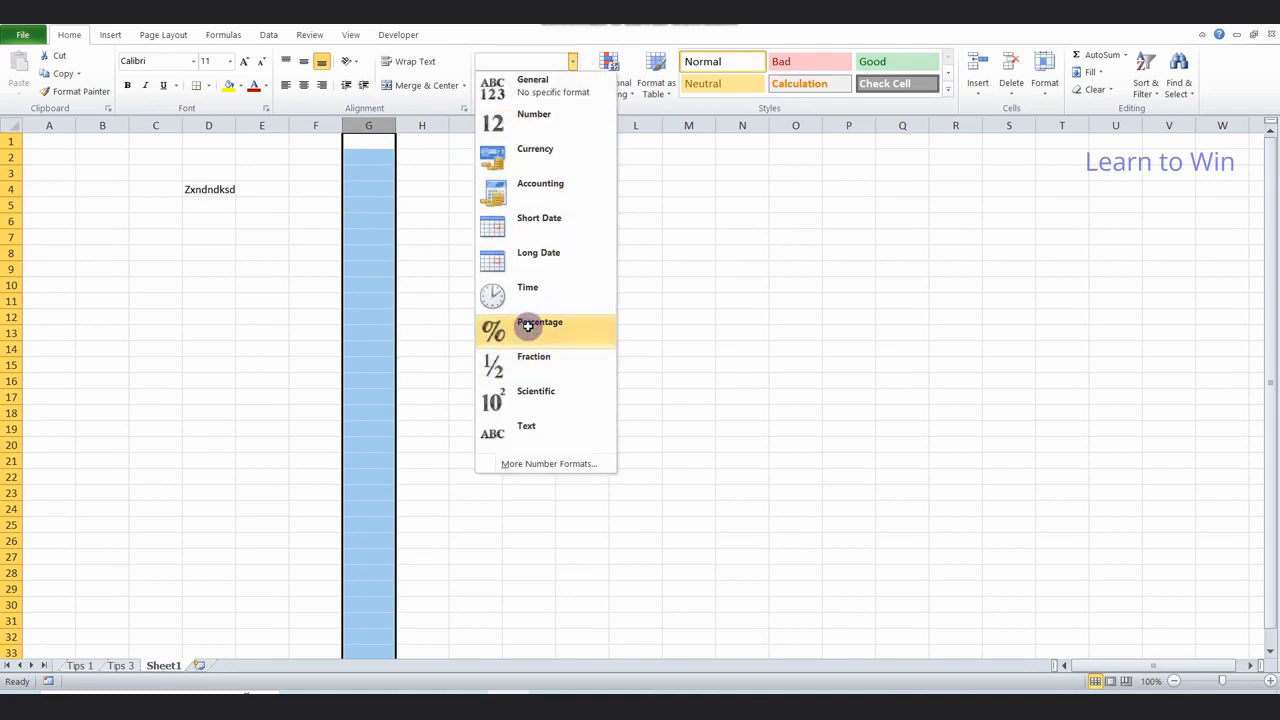
Enter the percentages 45, 12 and 45 in cells G6 to G8
left_click(374, 219)
type("45")
key("Return")
type("12")
key("Return")
type("45")
key("Return")
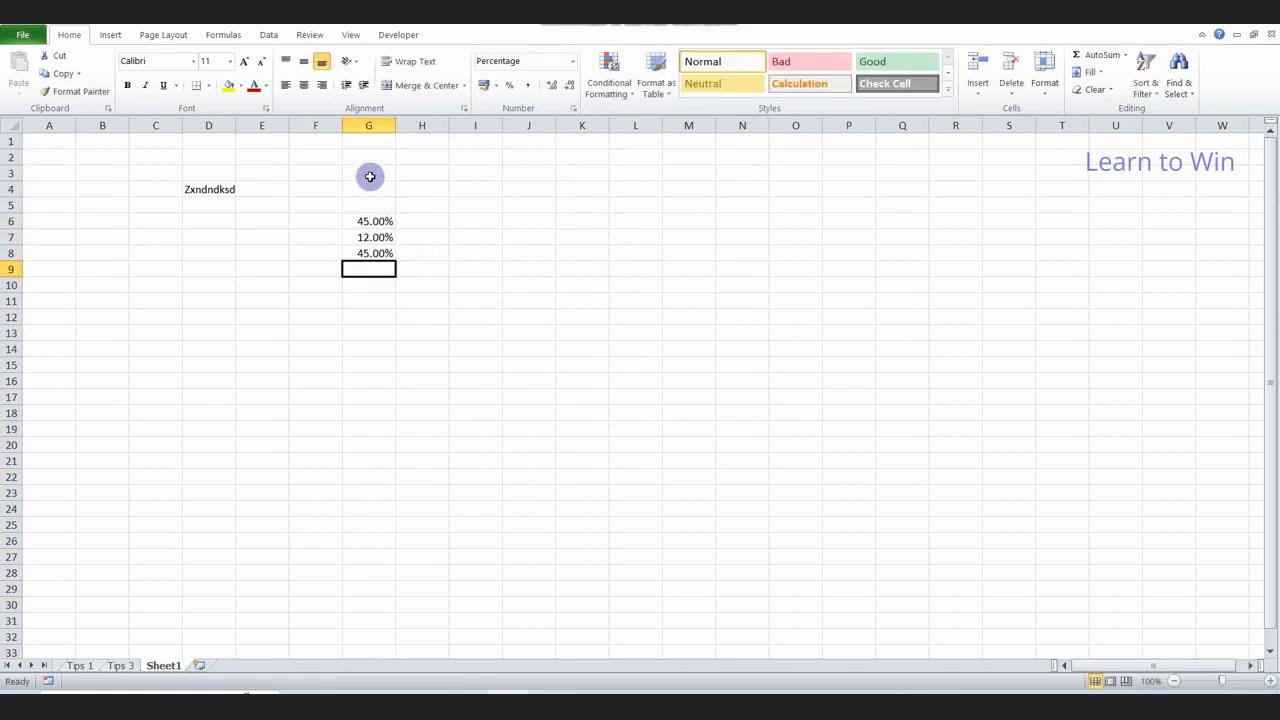
Apply the Accounting number format to column G with the $ English (U.S.) currency symbol
left_click(367, 125)
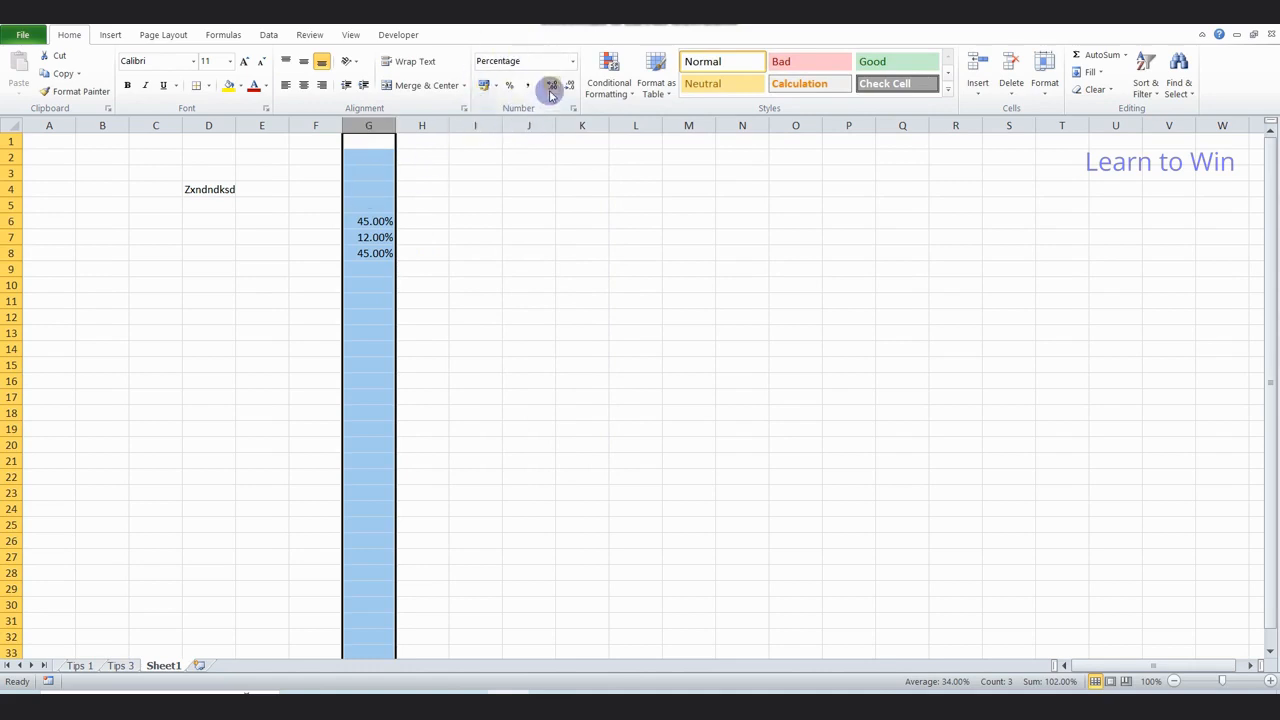
left_click(487, 87)
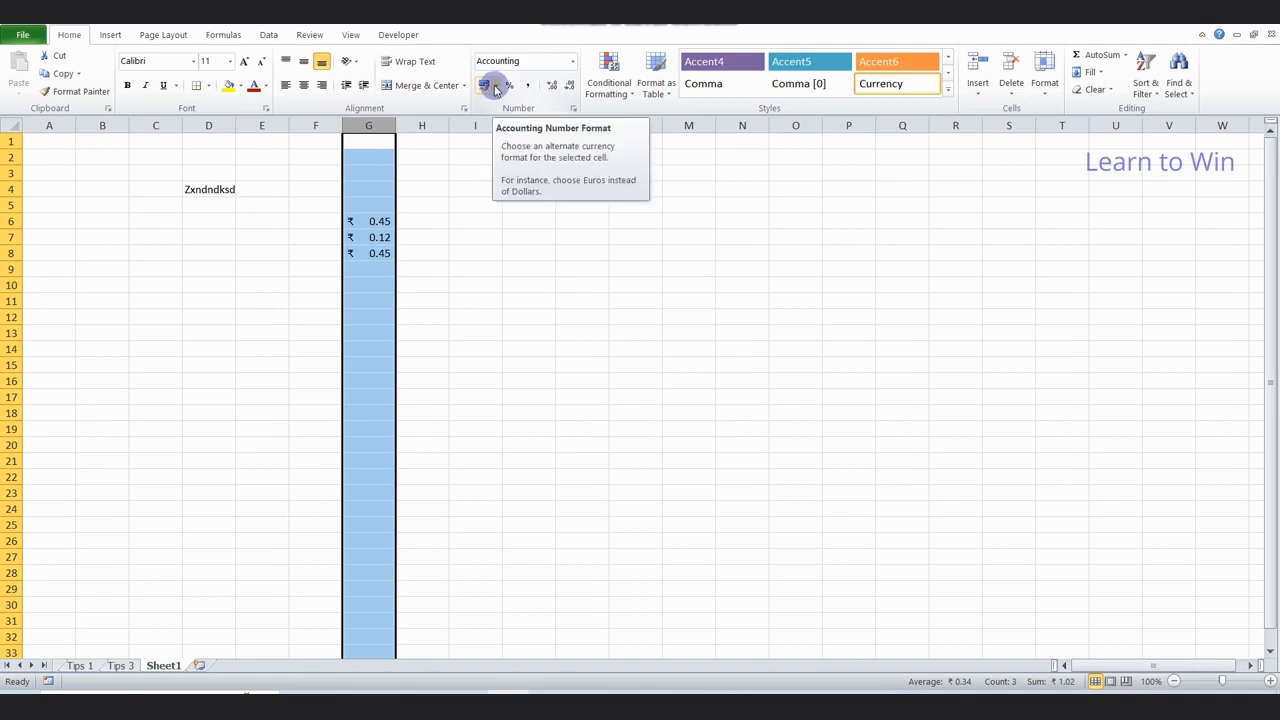
left_click(494, 87)
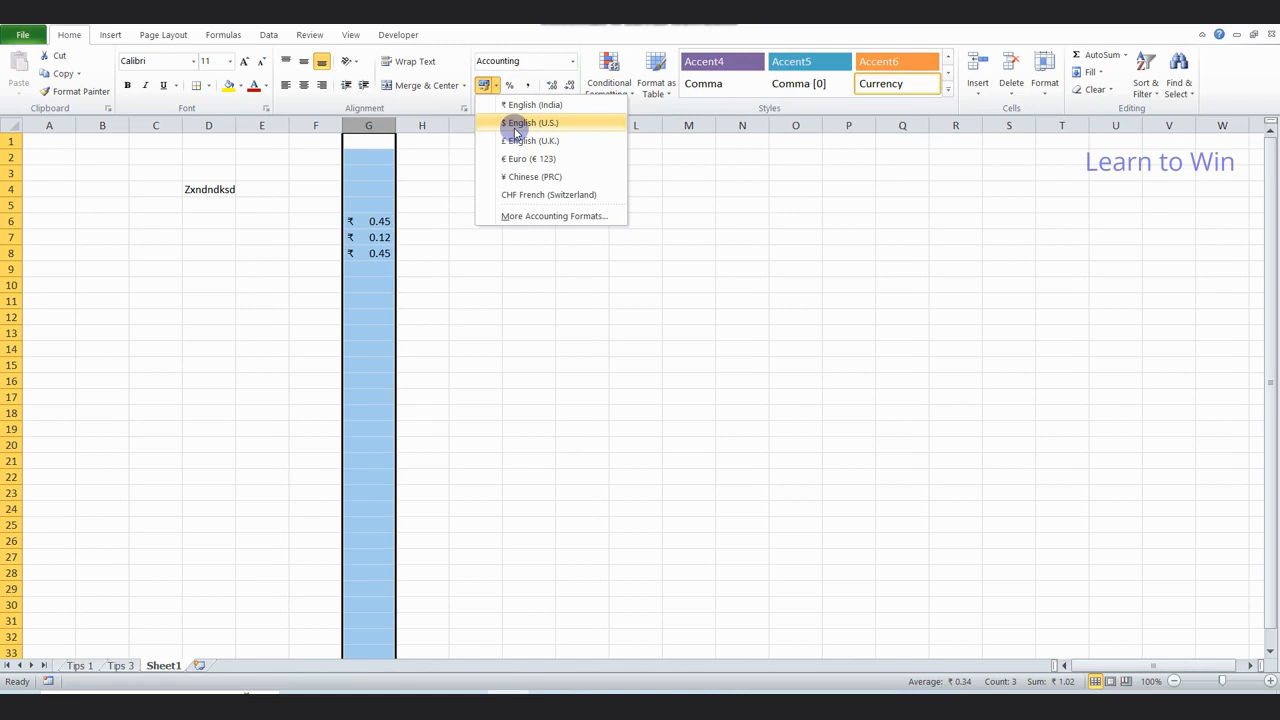
left_click(514, 124)
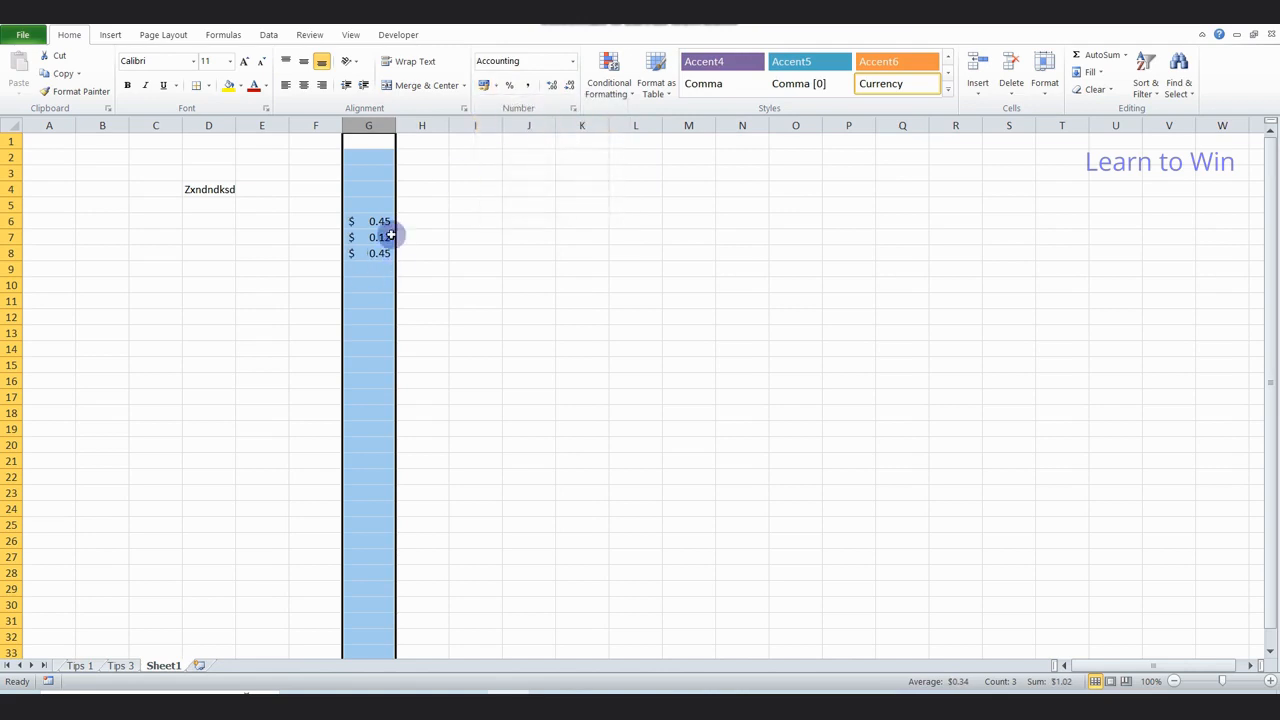
left_click(571, 64)
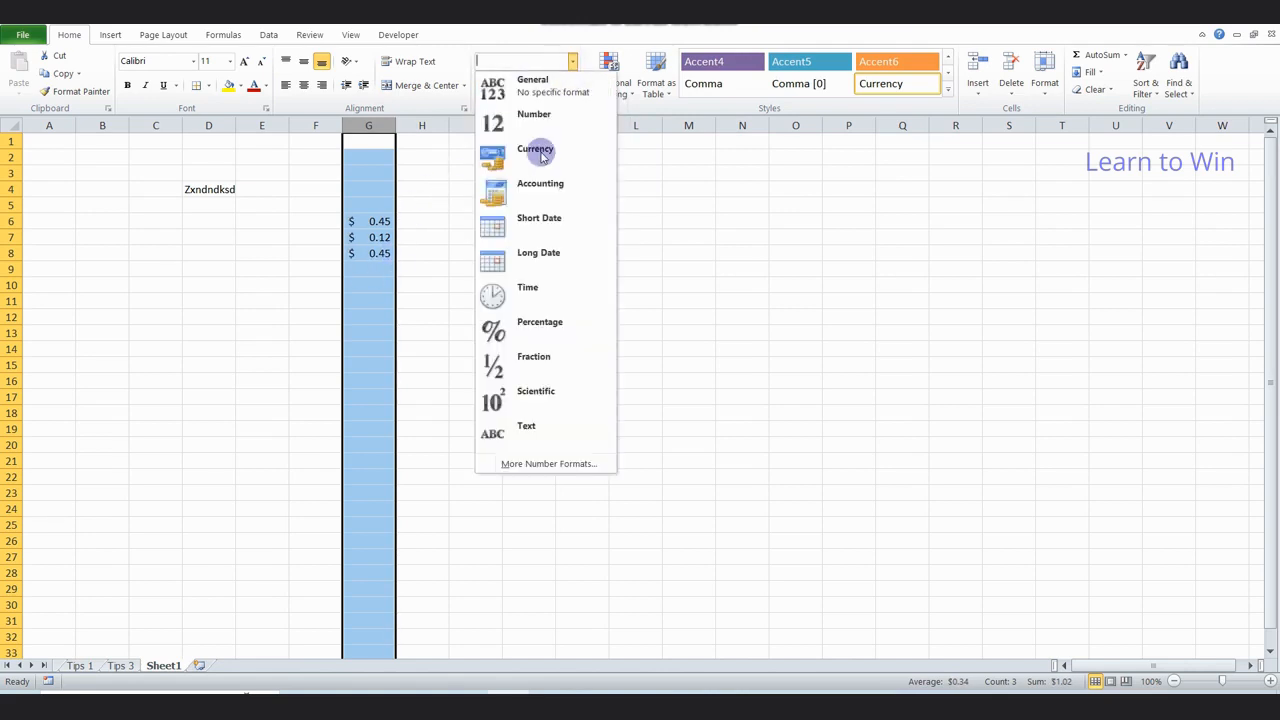
left_click(366, 268)
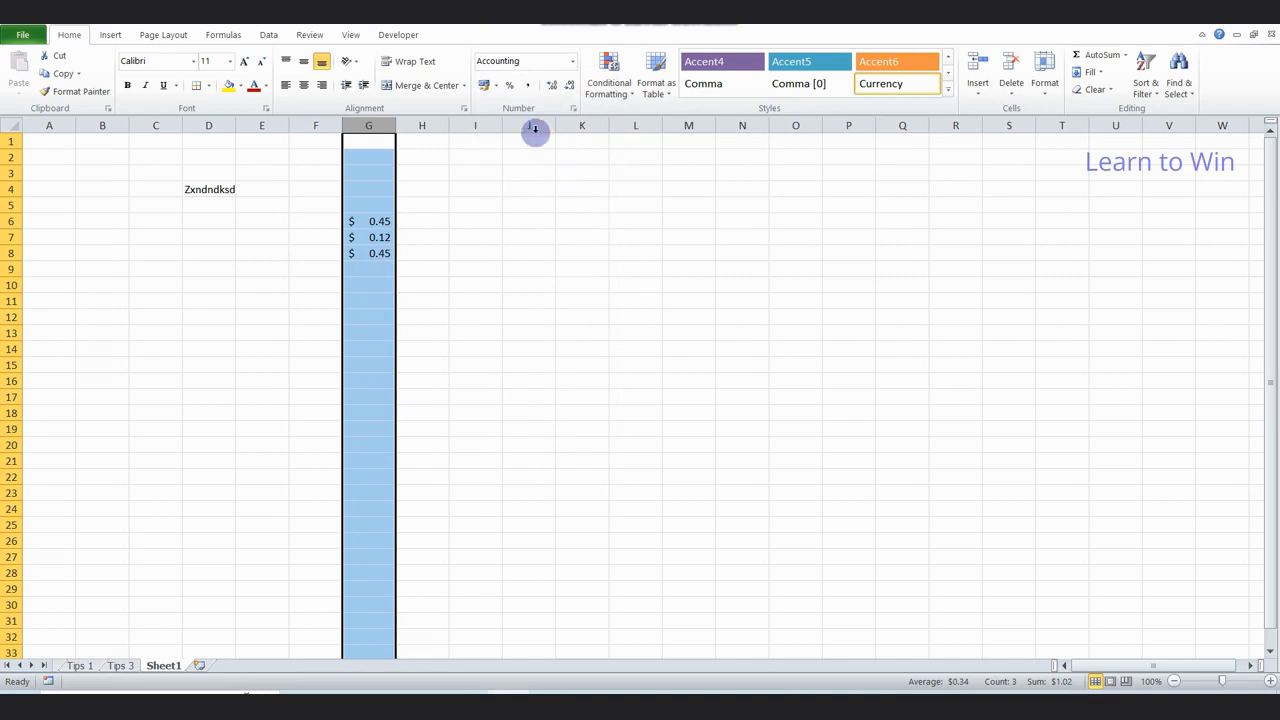
Format the whole of column J with the Long Date number format
left_click(532, 126)
left_click(573, 62)
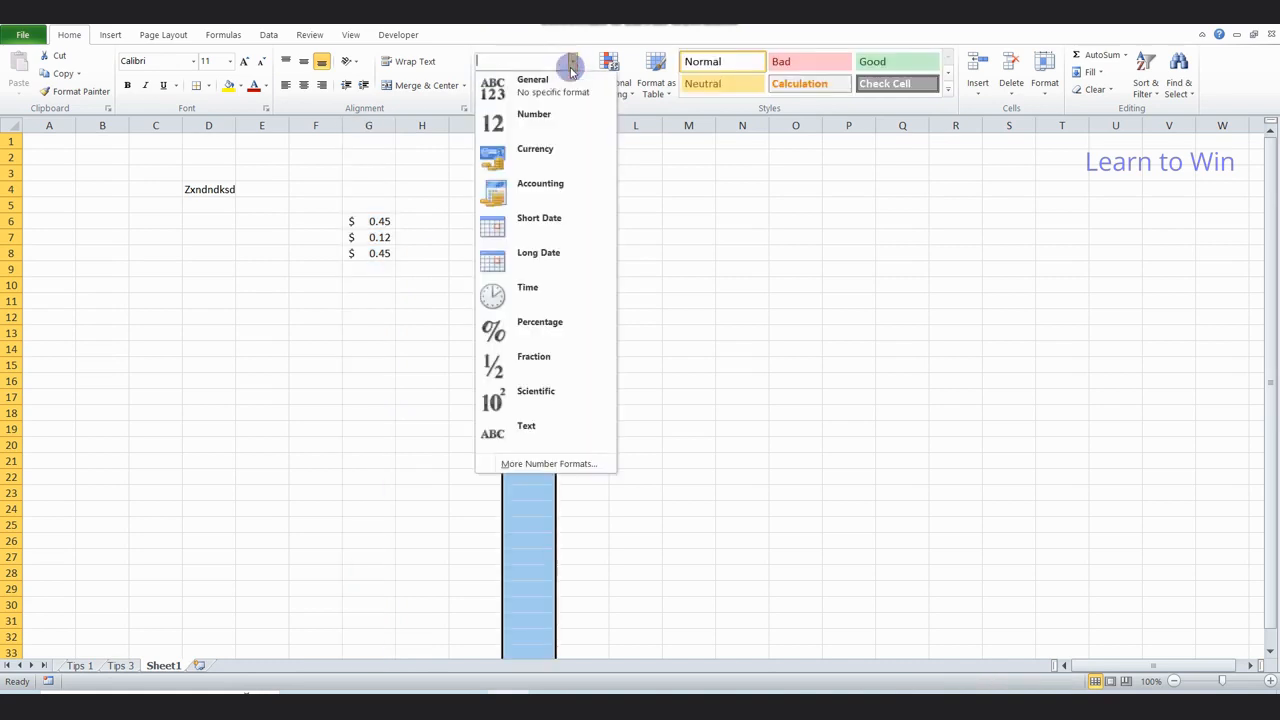
left_click(545, 258)
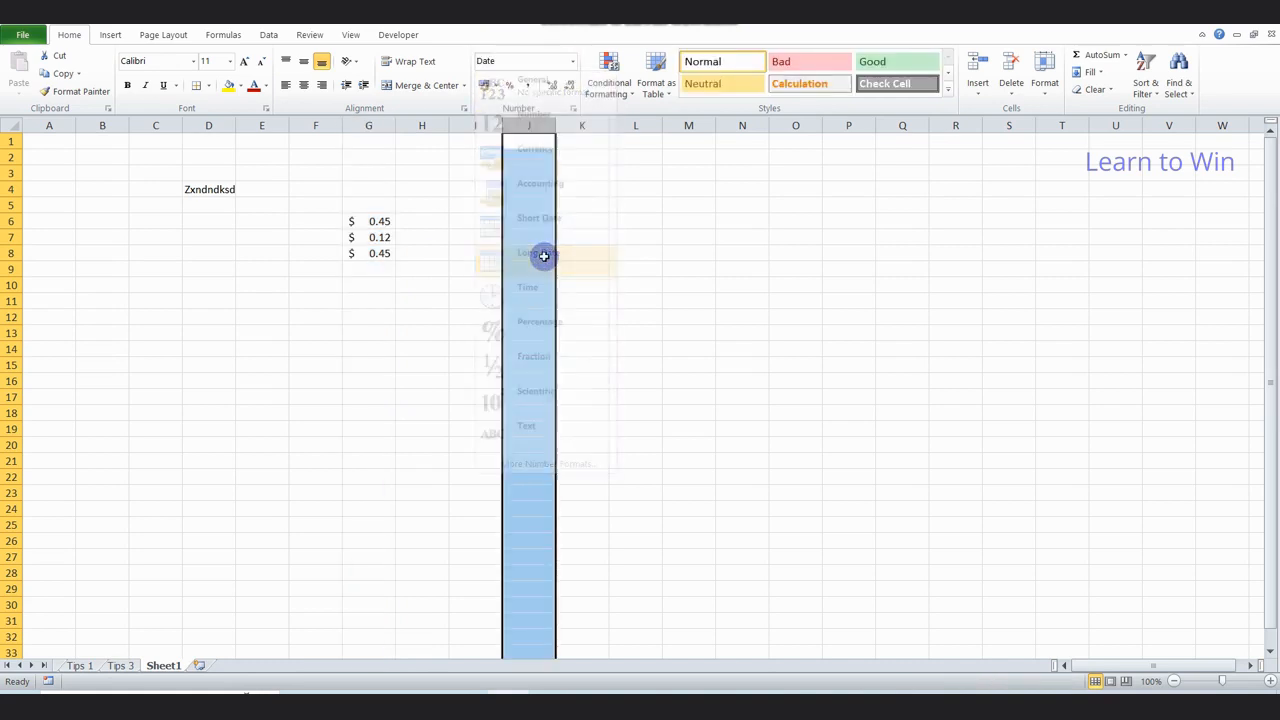
Enter the numbers 45, 48, 464, 48, 3 and 454 in cells J6 to J11
left_click(527, 218)
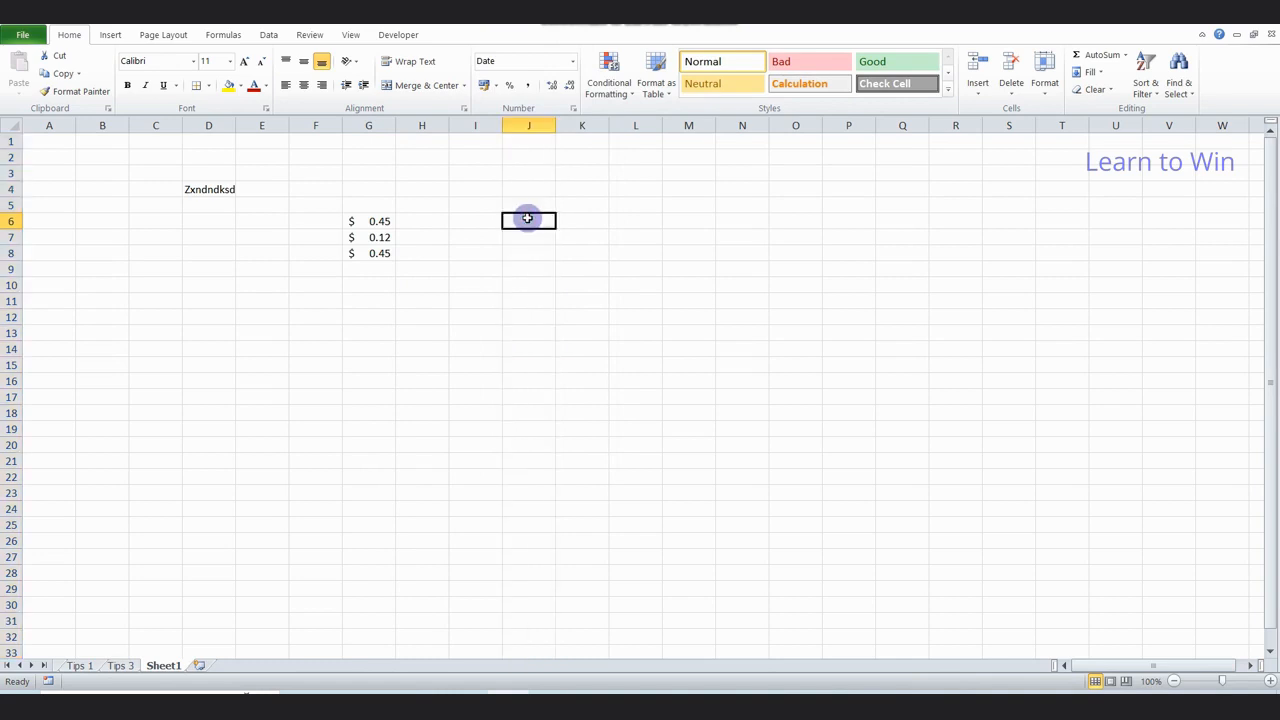
type("45")
key("Return")
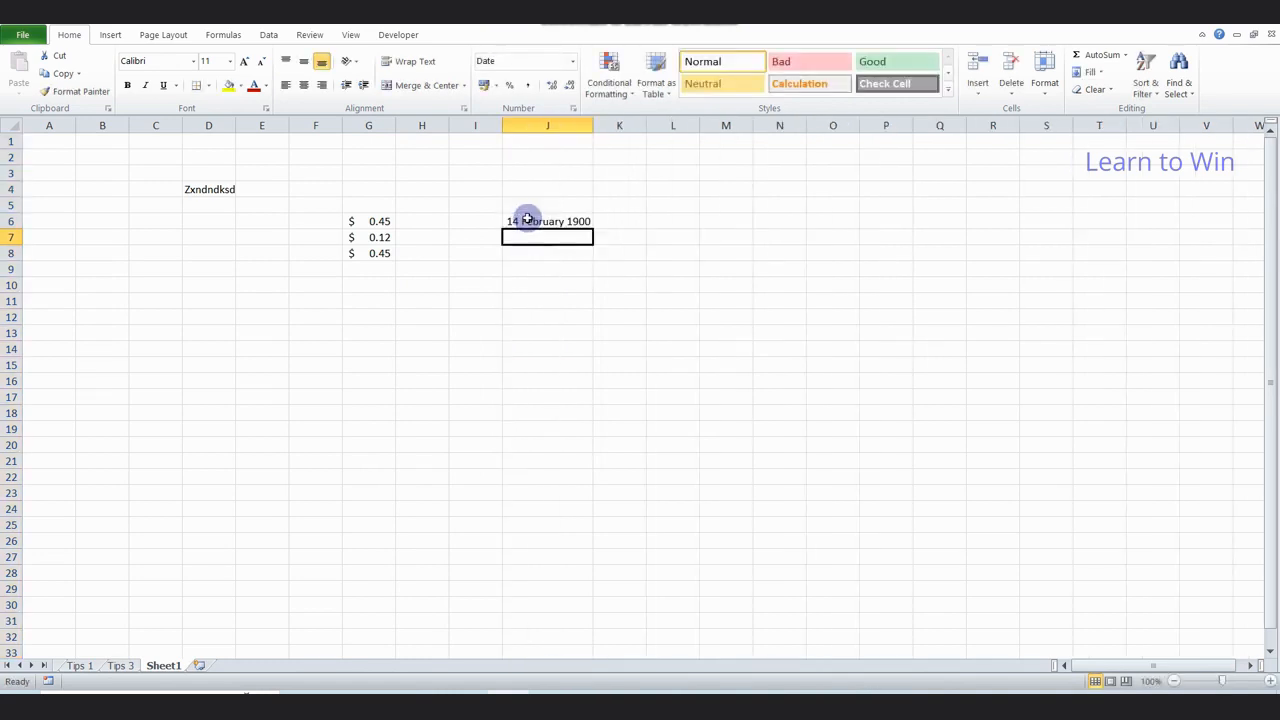
type("48")
key("Return")
type("464")
key("Return")
type("48")
key("Return")
type("3")
key("Return")
type("454")
key("Return")
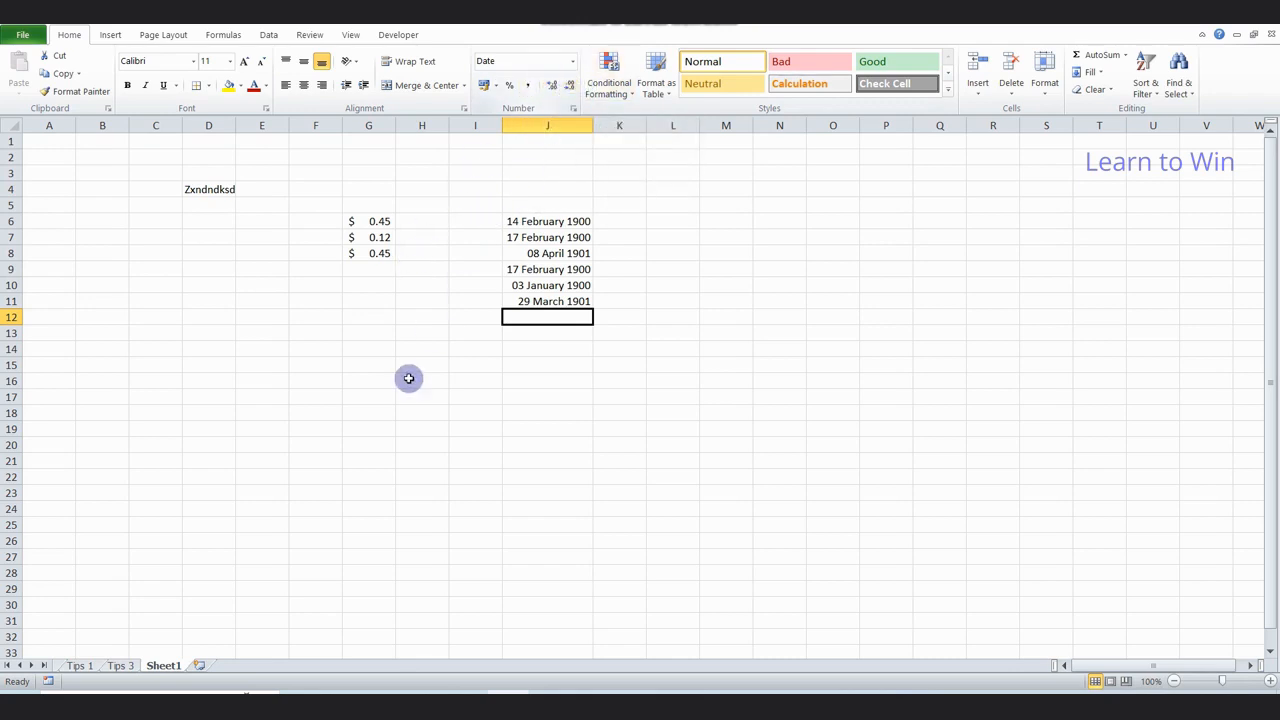
Enter 15445 in cell G15 and 154848 in cell I15
left_click(358, 365)
type("1544")
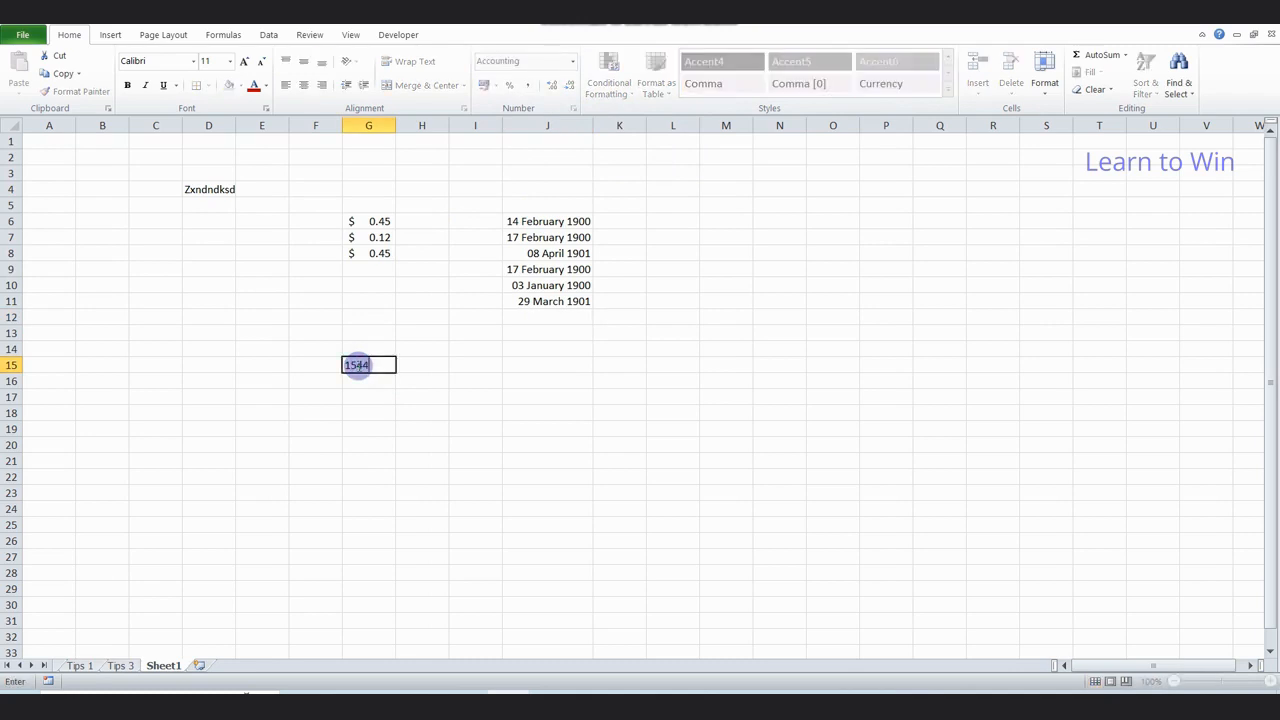
type("5,445")
key("Return")
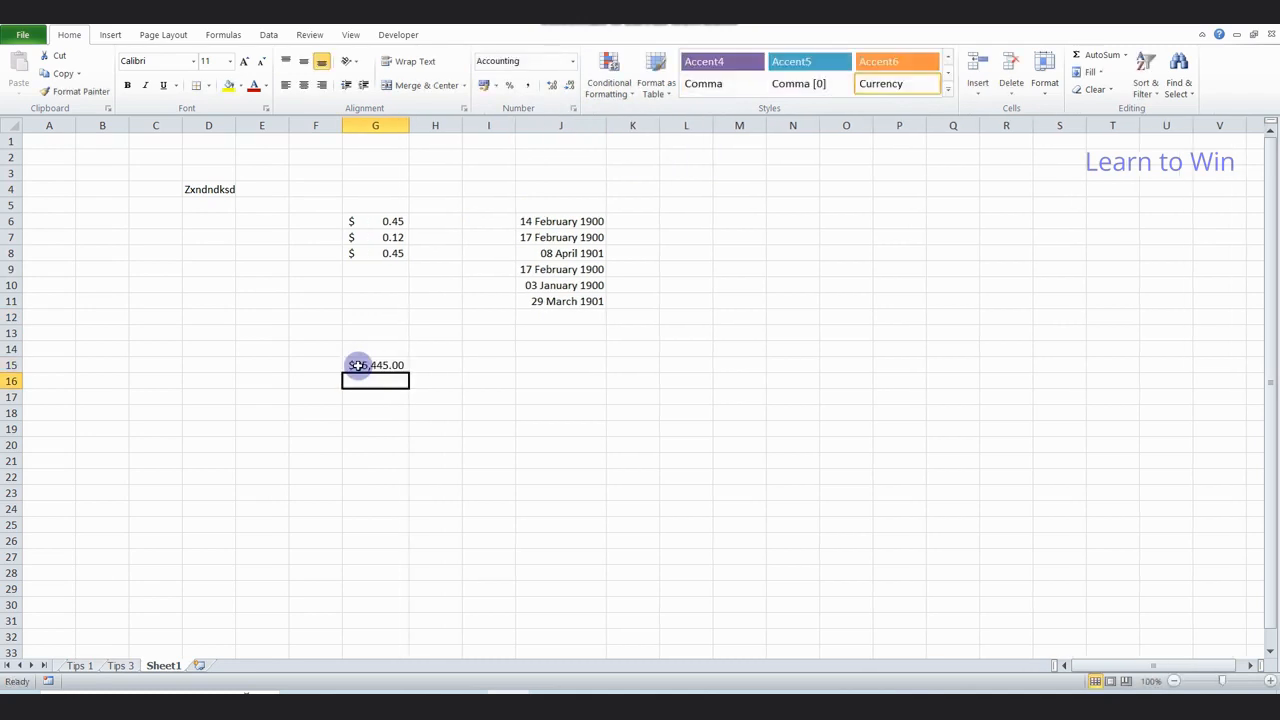
left_click(484, 372)
type("15")
key("Return")
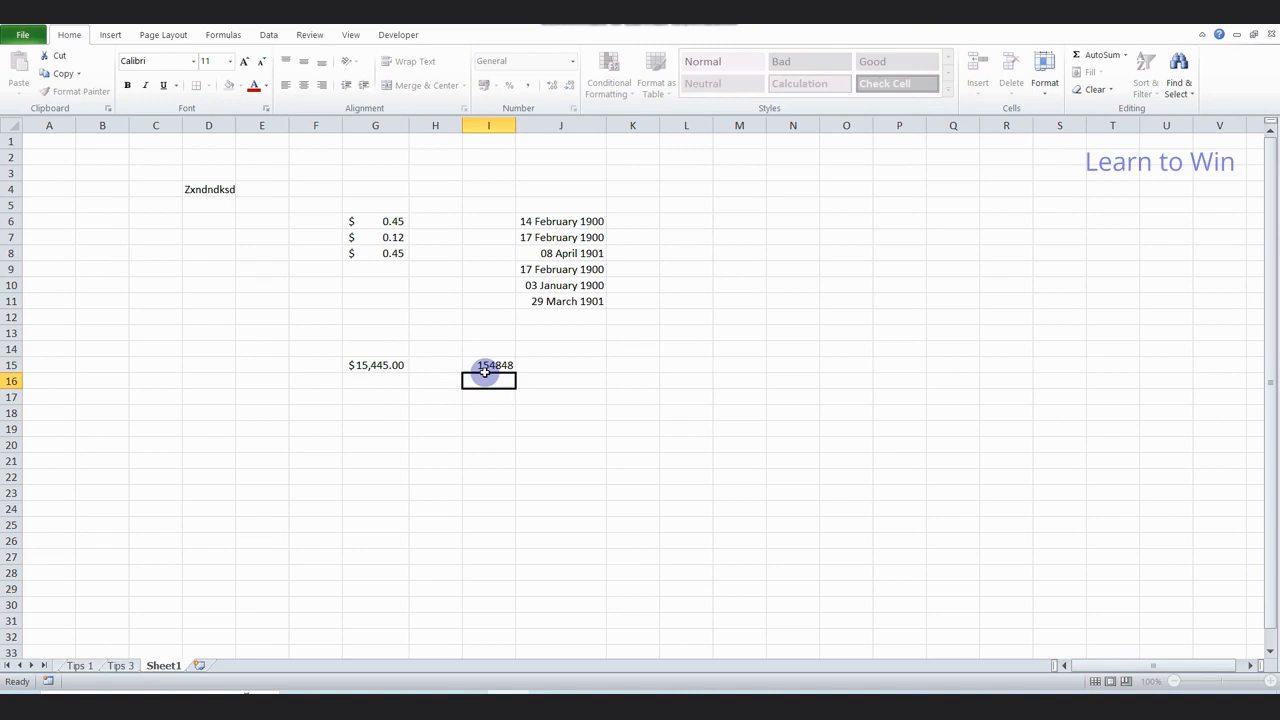
Apply Comma Style to column I and adjust its decimals, increasing them to four places before decreasing them
left_click(490, 126)
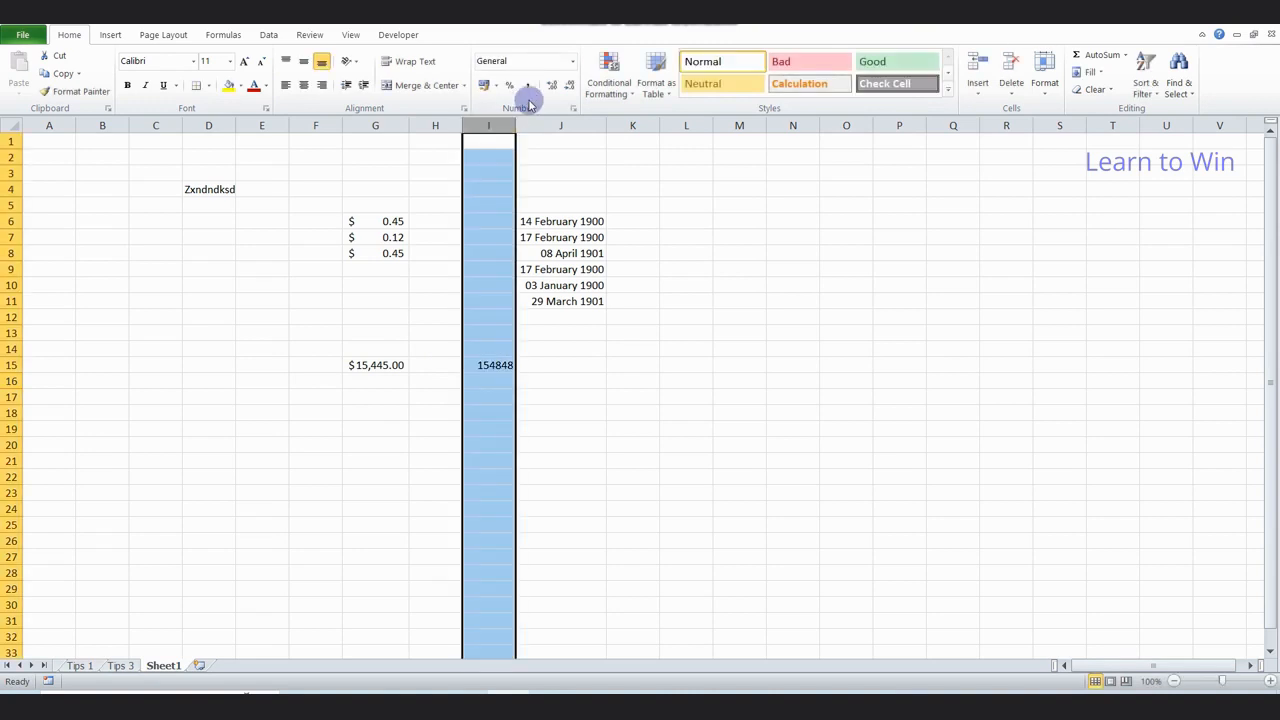
left_click(527, 85)
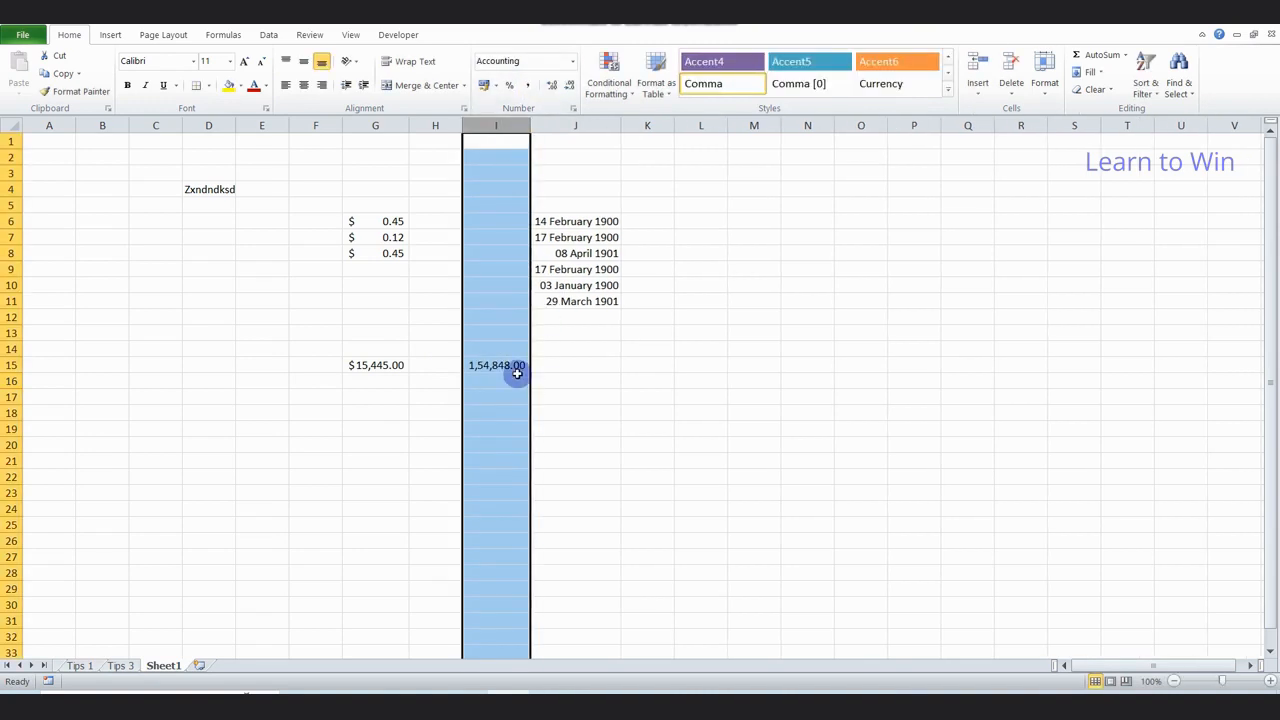
left_click(553, 87)
left_click(553, 87)
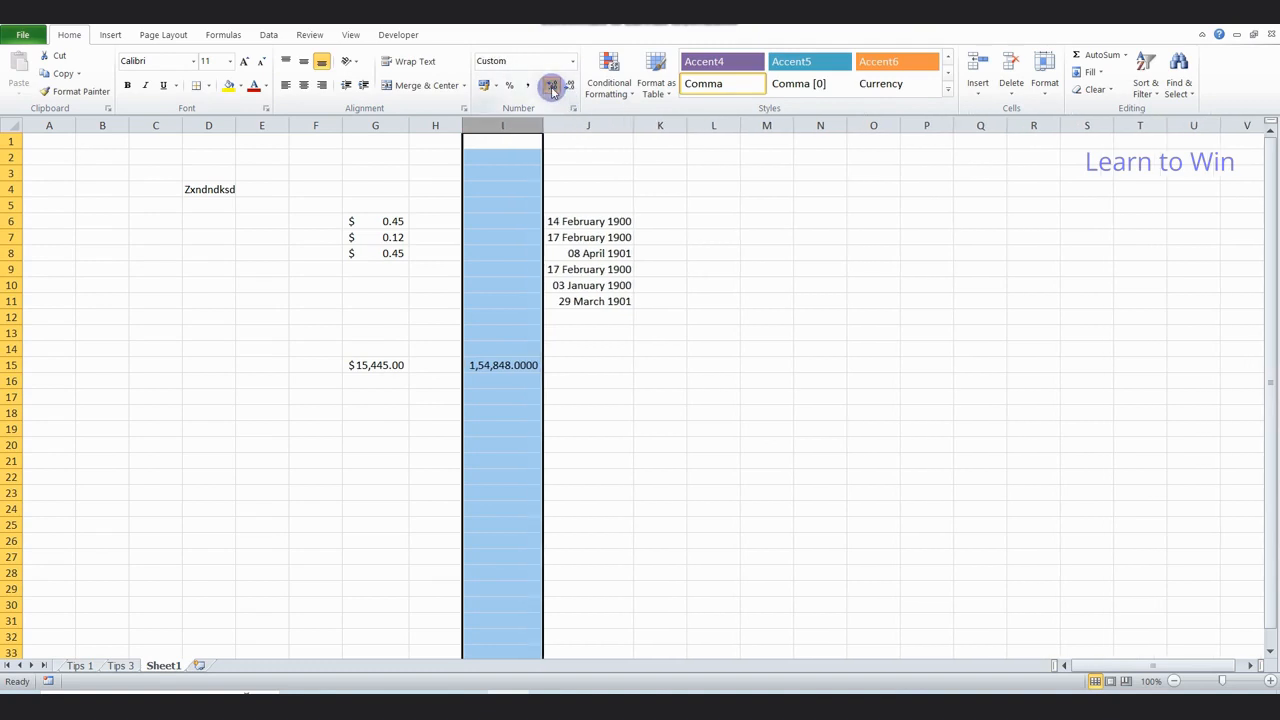
left_click(571, 86)
left_click(503, 313)
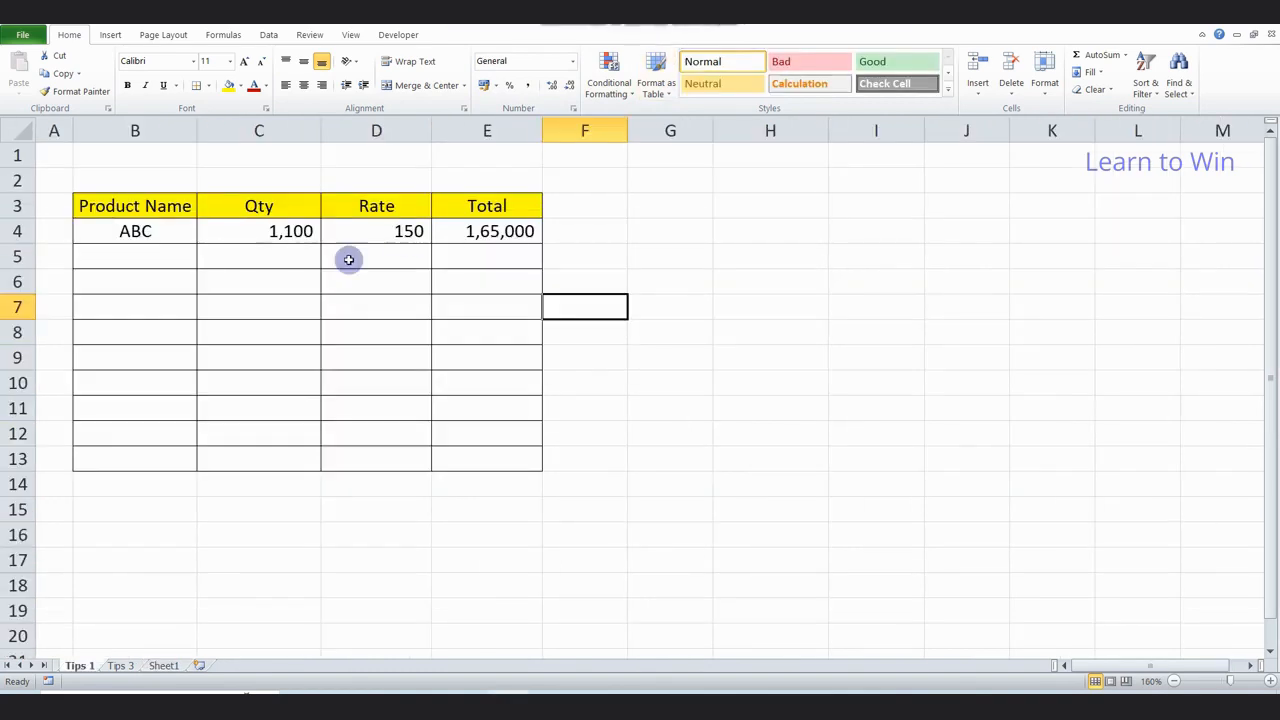
On the Tips 1 sheet, examine the Qty and Rate cells of product ABC and the Total formula in E4
left_click(297, 271)
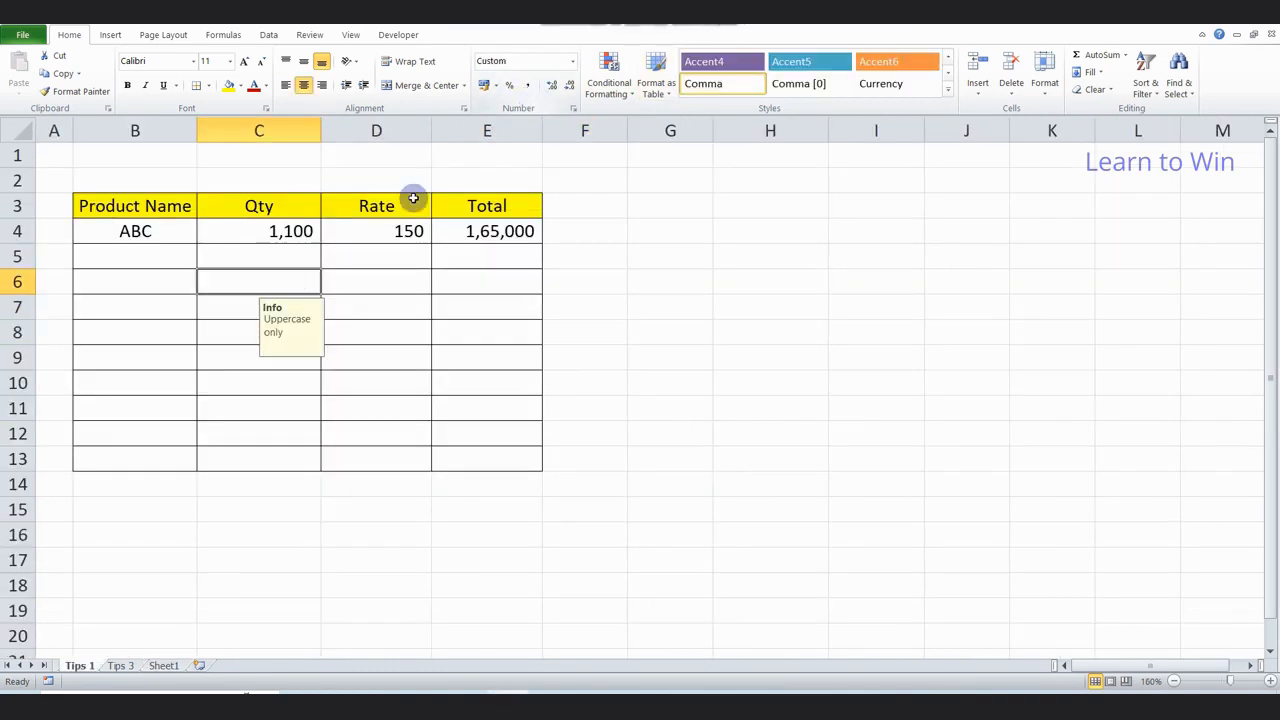
left_click(279, 251)
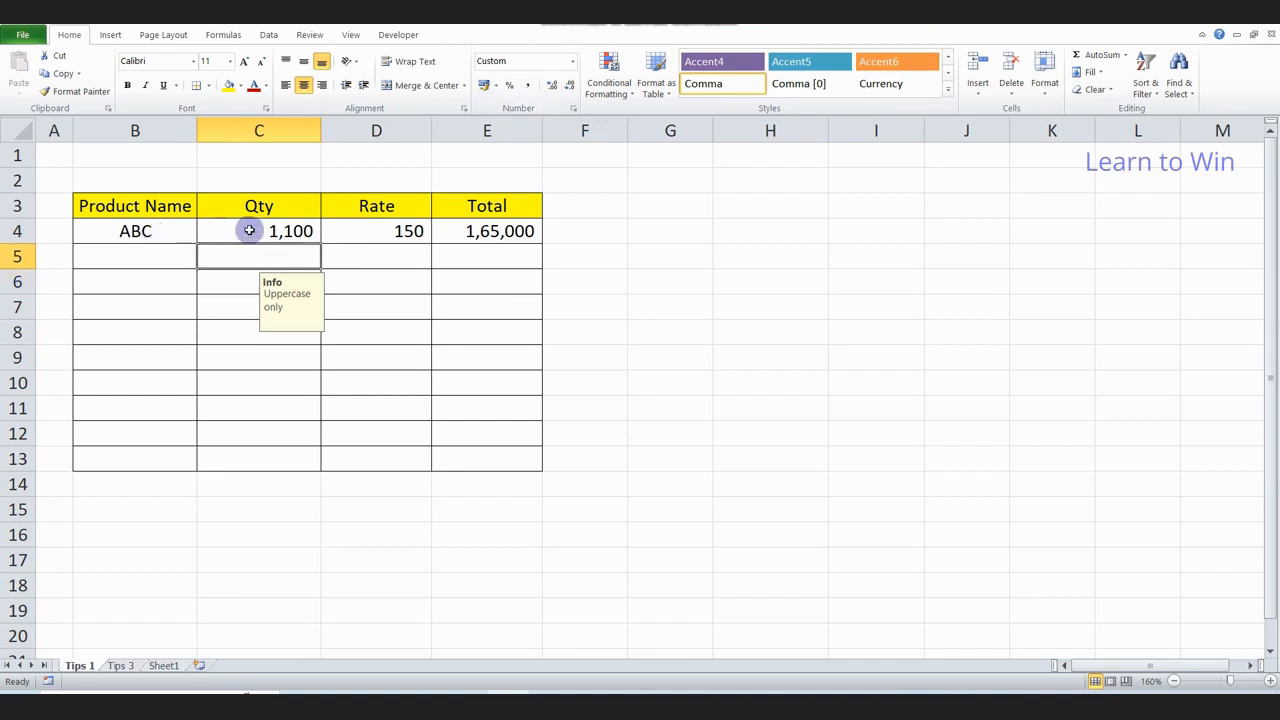
left_click(250, 231)
left_click(374, 238)
left_click(473, 238)
double_click(473, 238)
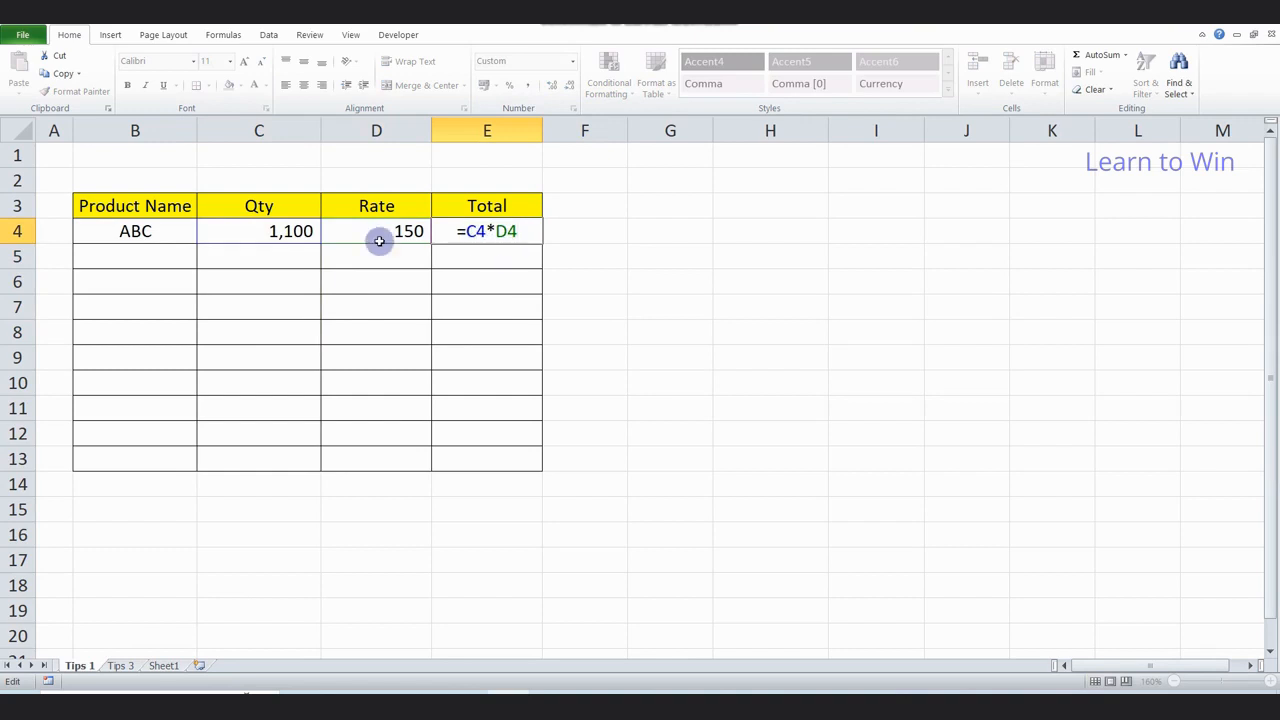
Append the text "pcs" after the ABC quantity in cell C4
key("Escape")
left_click(288, 231)
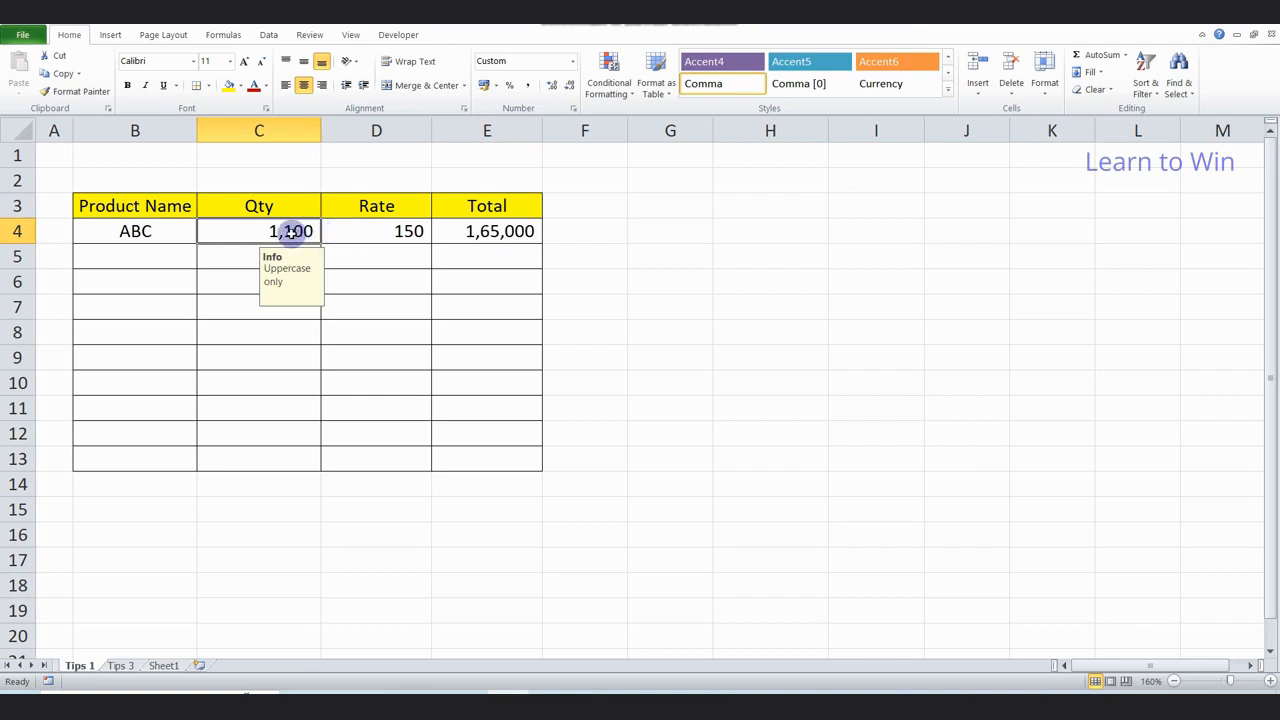
double_click(290, 231)
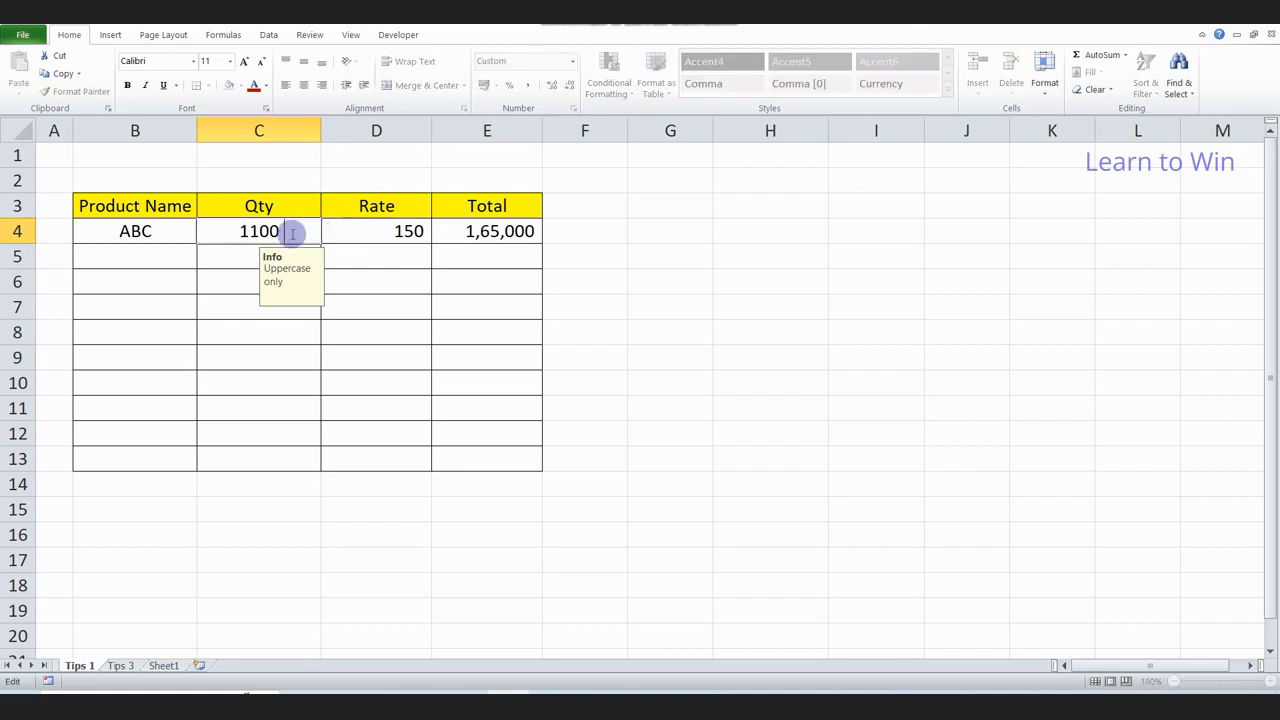
type("pcs")
key("Return")
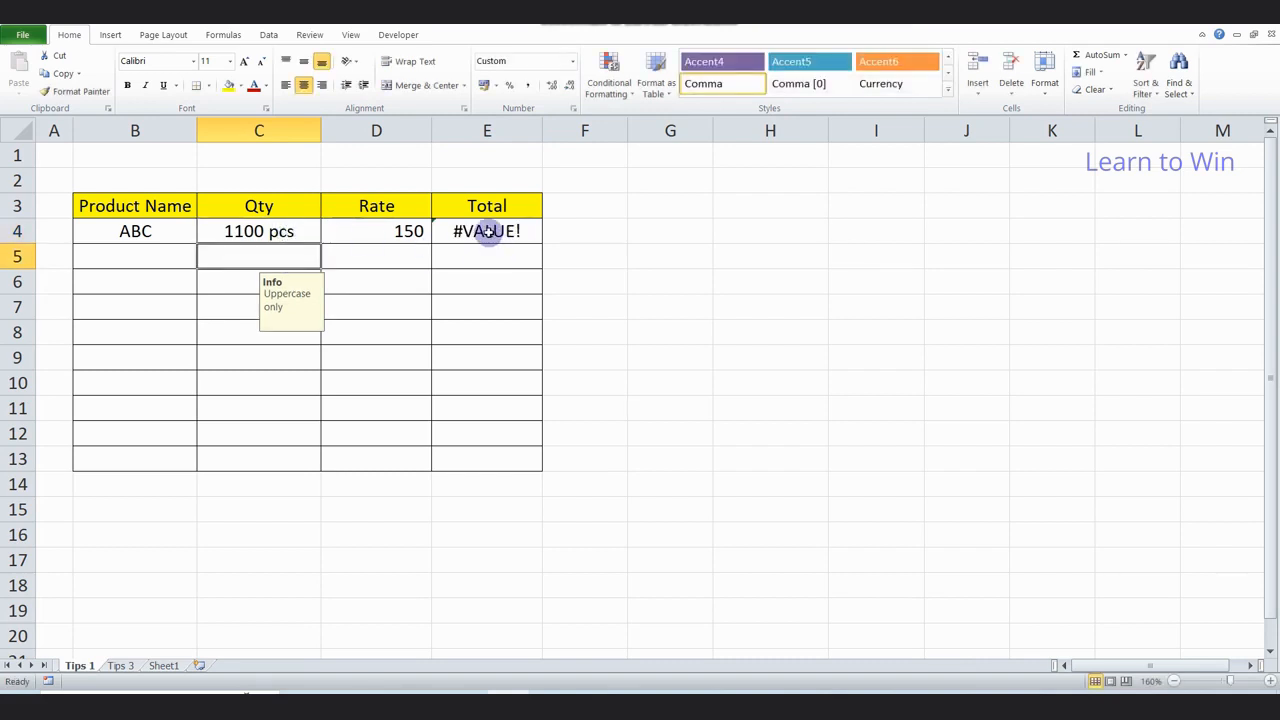
Remove the "pcs" text from cell C4, keeping only the number 1100
double_click(298, 233)
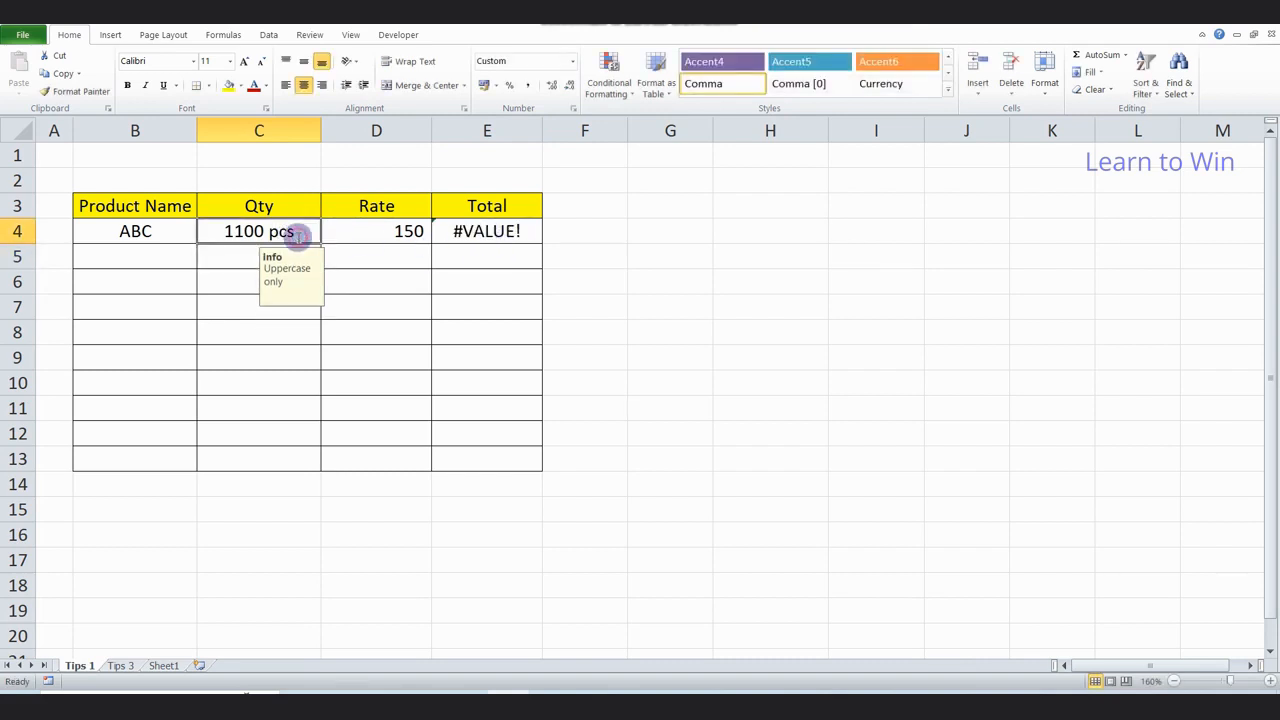
key("BackSpace")
key("BackSpace")
key("BackSpace")
key("Return")
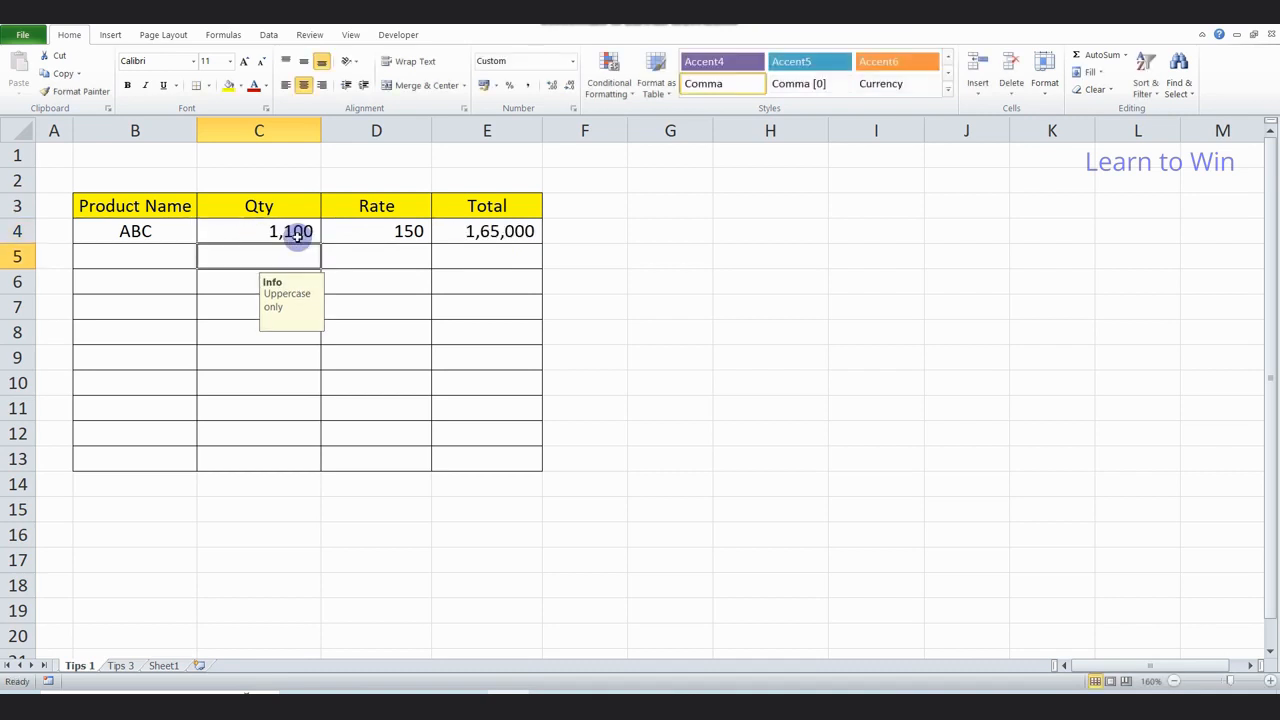
Apply the custom number format # "Pcs" to the Qty cells C4:C13
left_click_drag(266, 231, 255, 462)
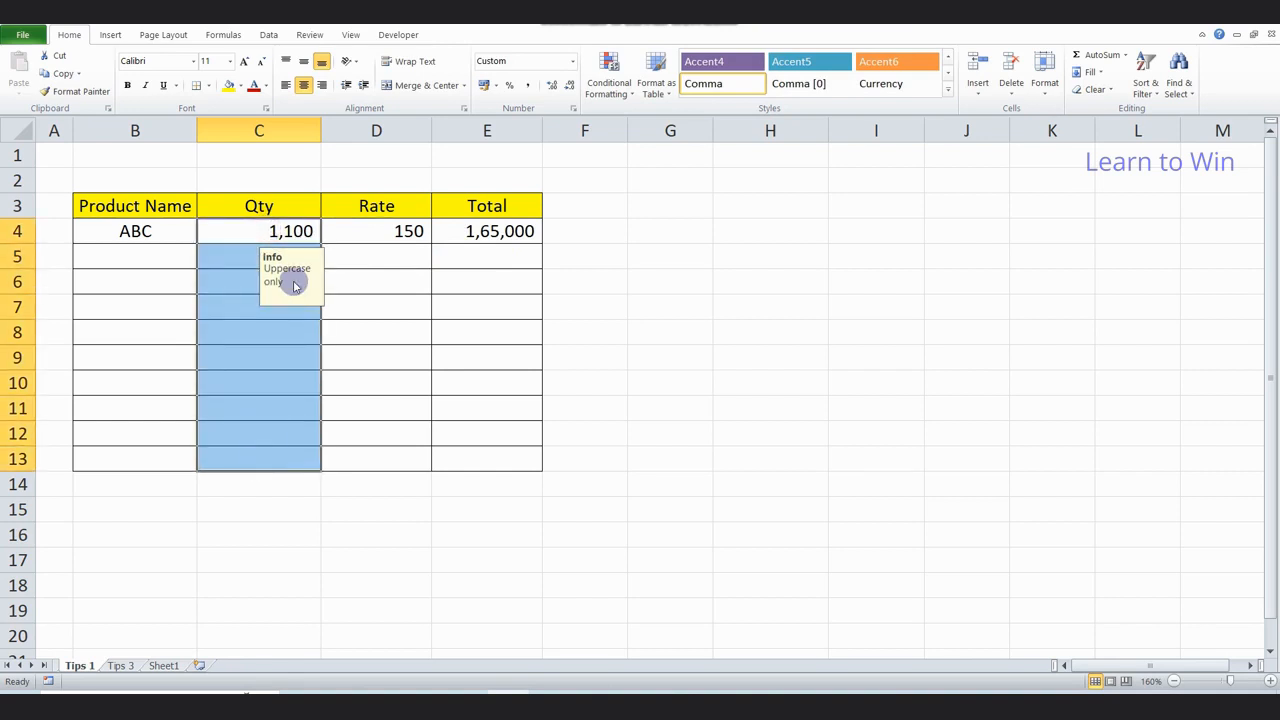
left_click(573, 110)
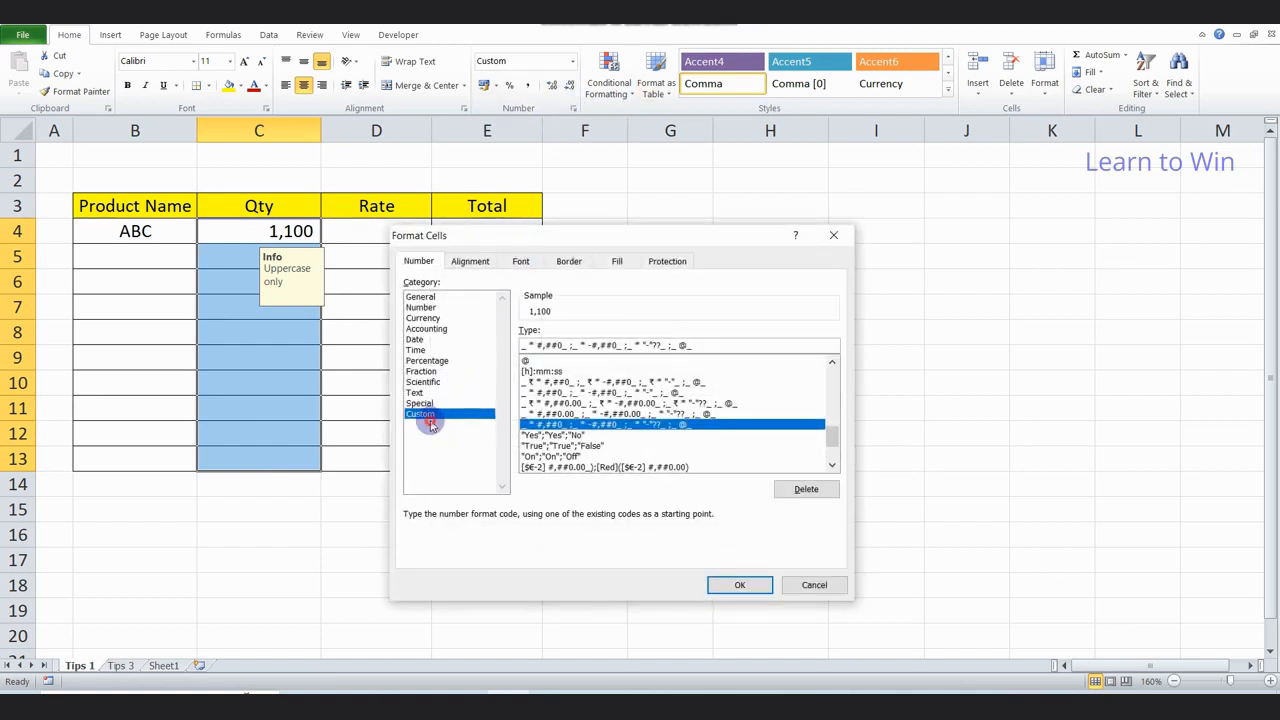
left_click(700, 344)
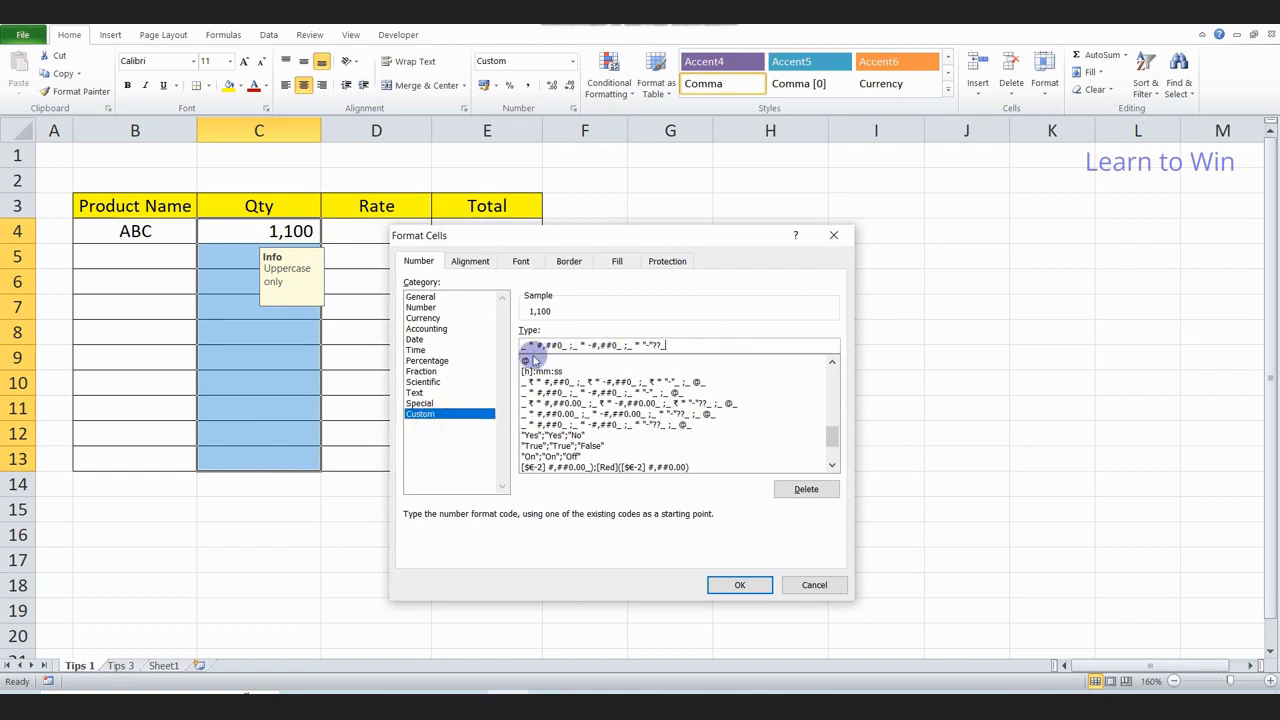
key("BackSpace")
key("BackSpace")
key("BackSpace")
key("BackSpace")
key("BackSpace")
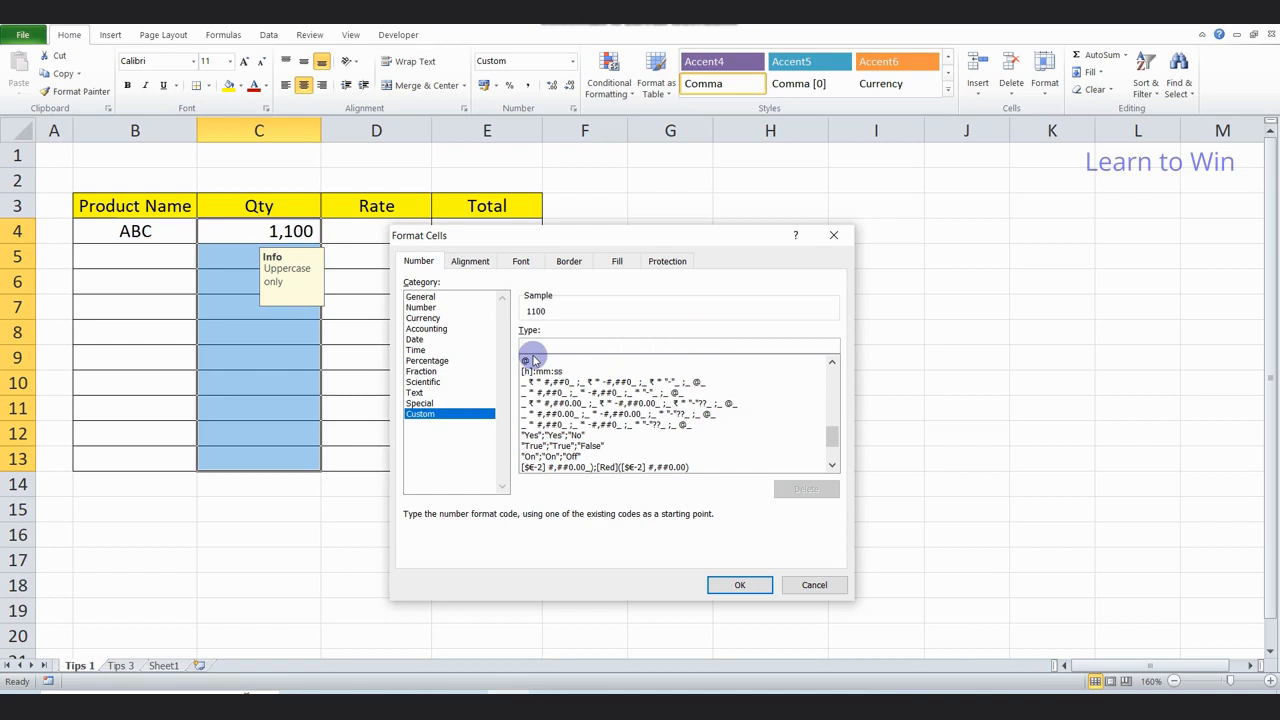
type("# \"Pcs")
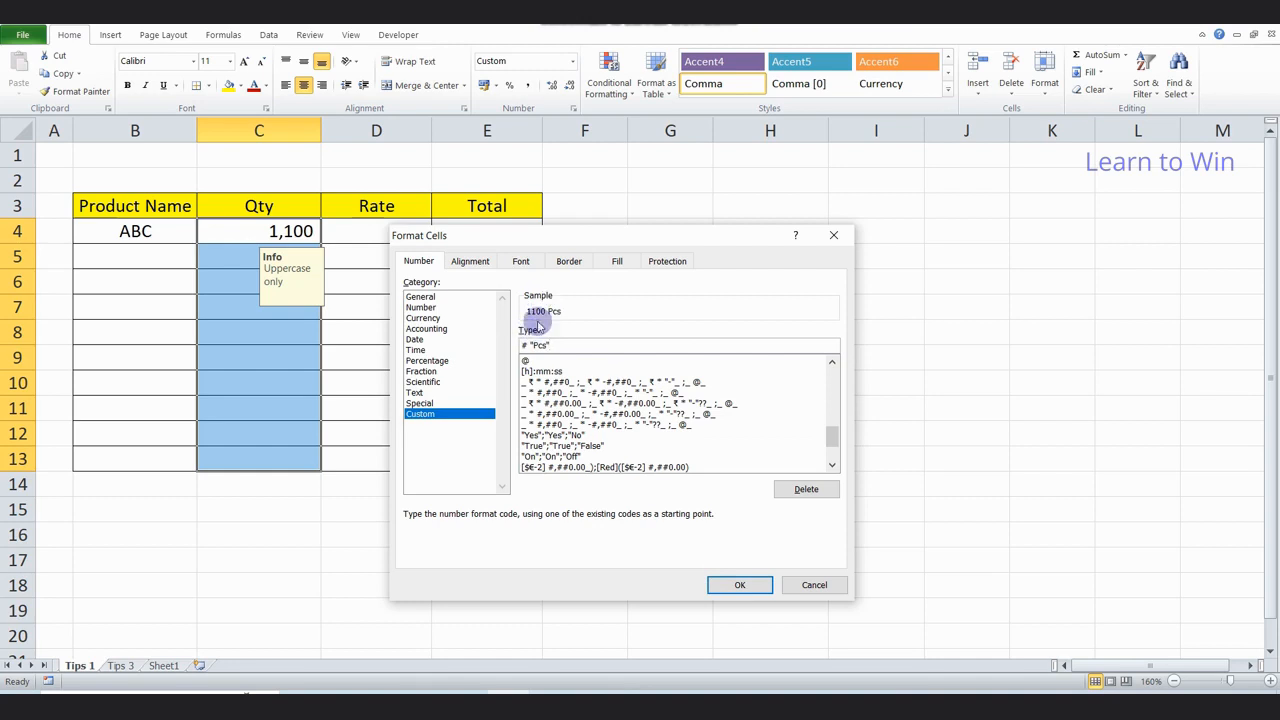
left_click(737, 585)
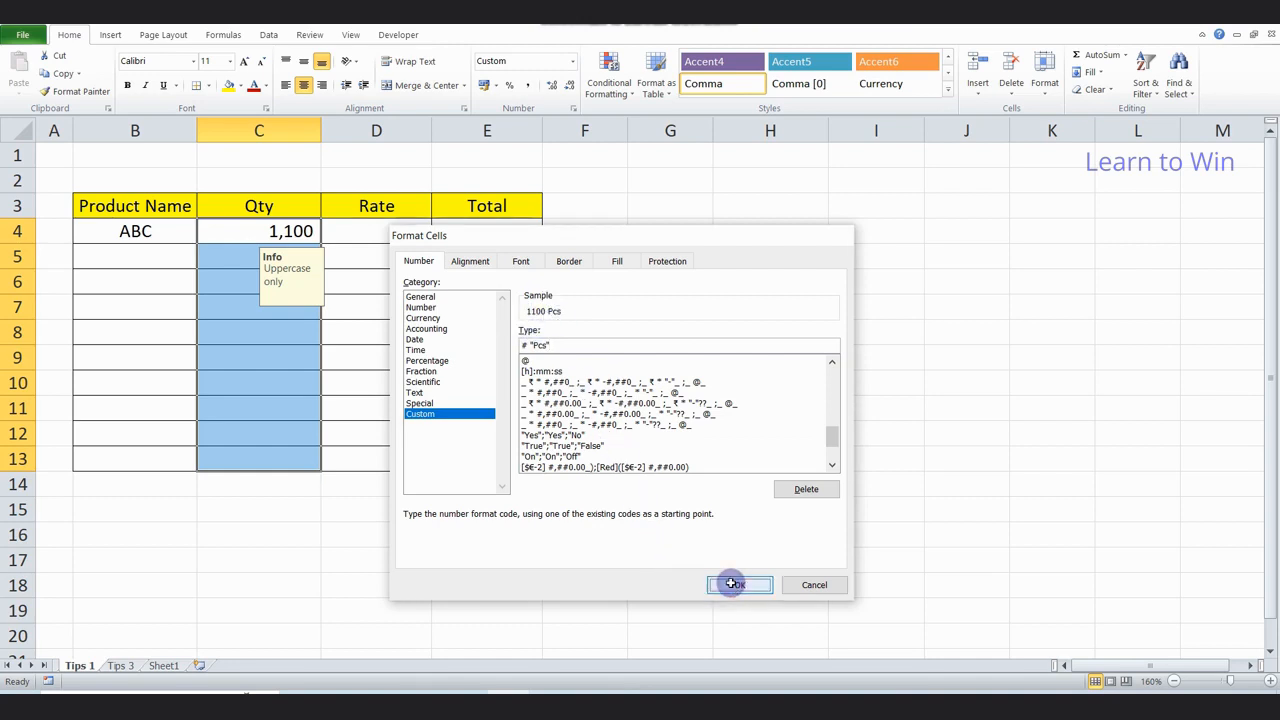
left_click(259, 367)
left_click(251, 240)
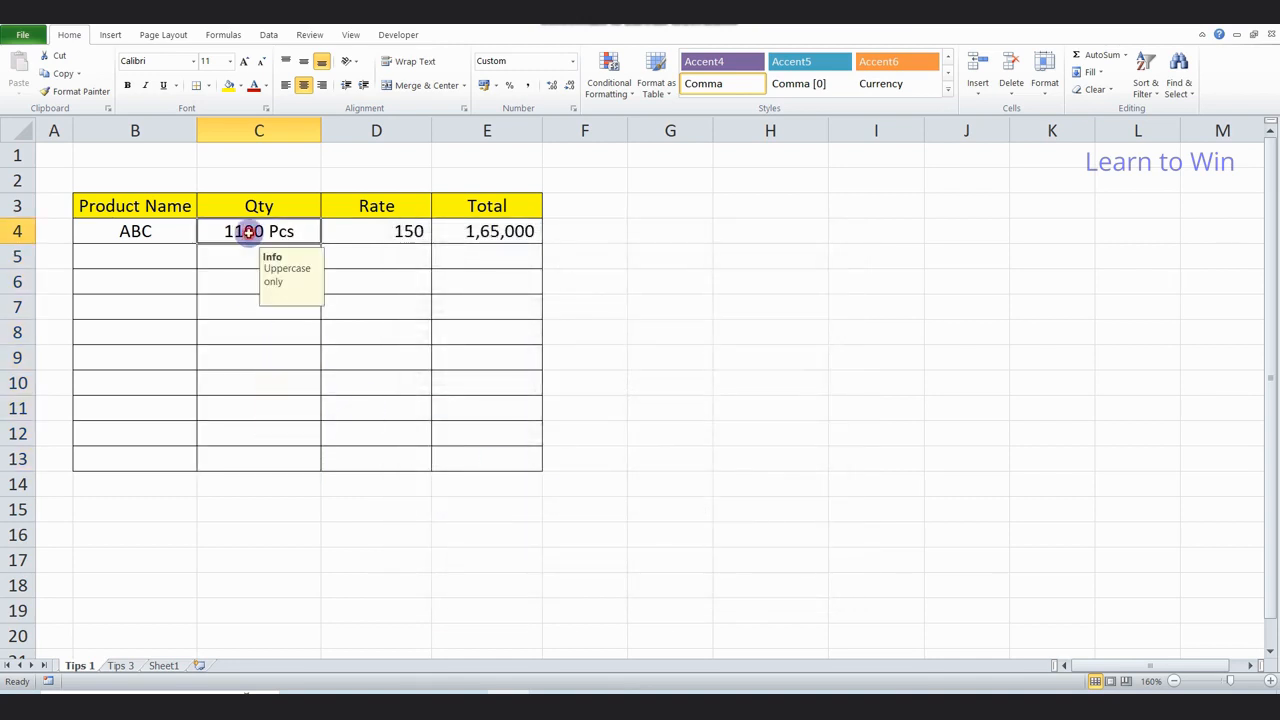
Enter a quantity of 1000 in cell C5 and a rate of 100 in cell D5
left_click(219, 247)
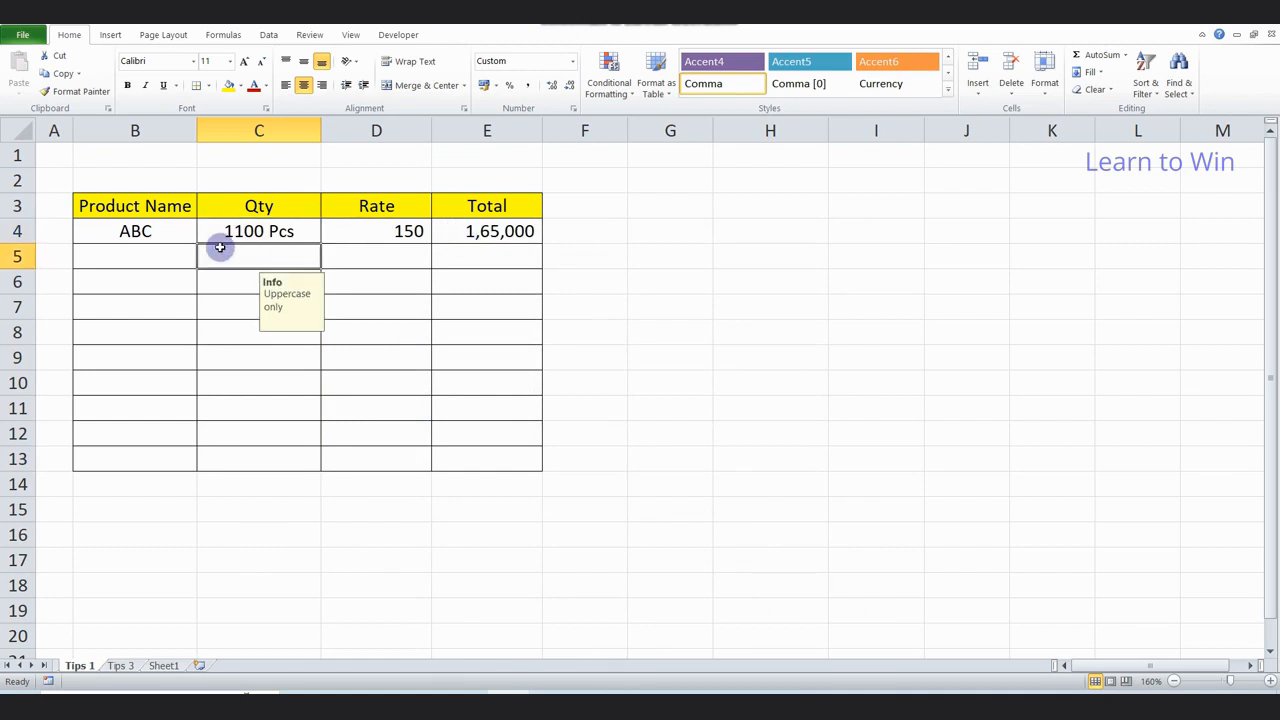
type("1")
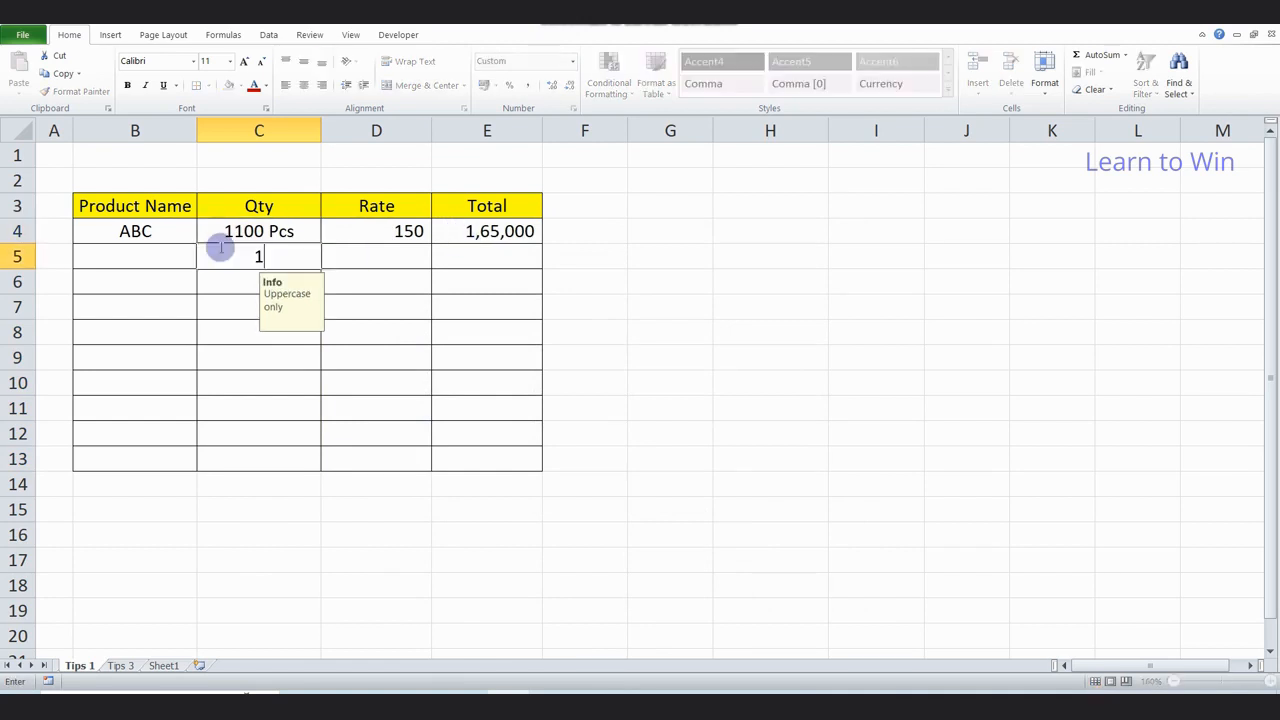
type("000")
key("Return")
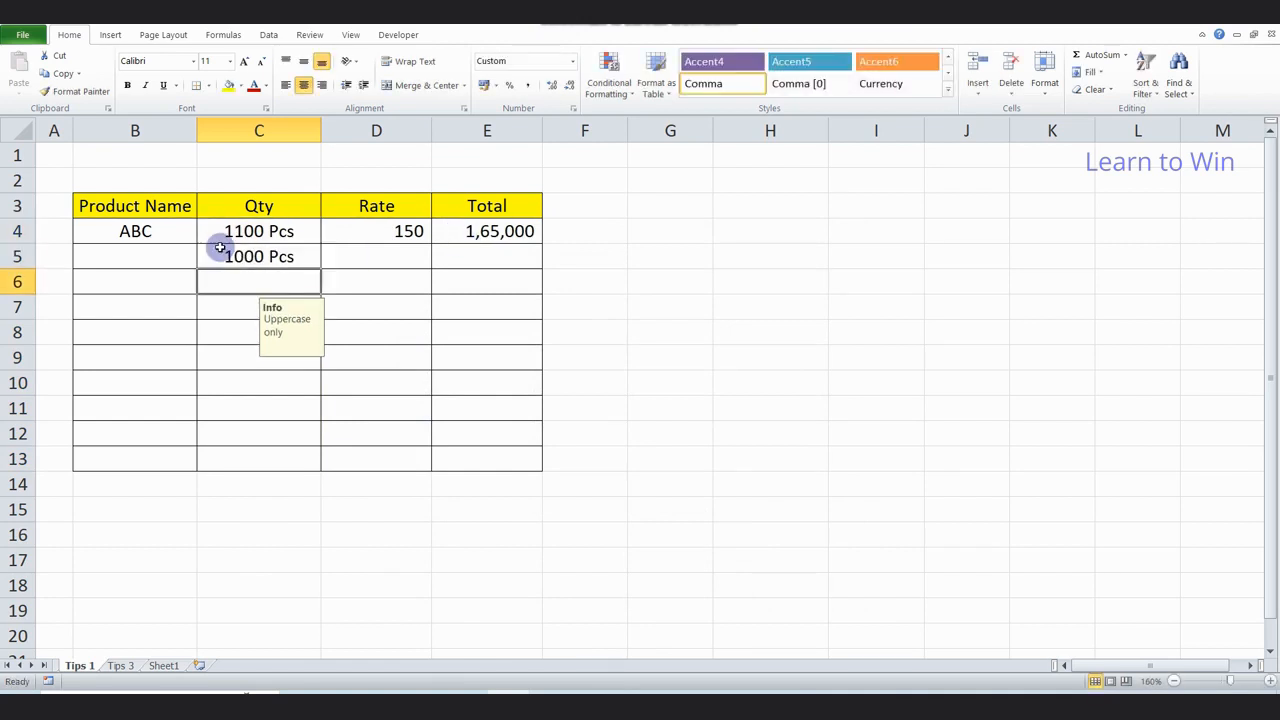
left_click(374, 249)
type("100")
key("Return")
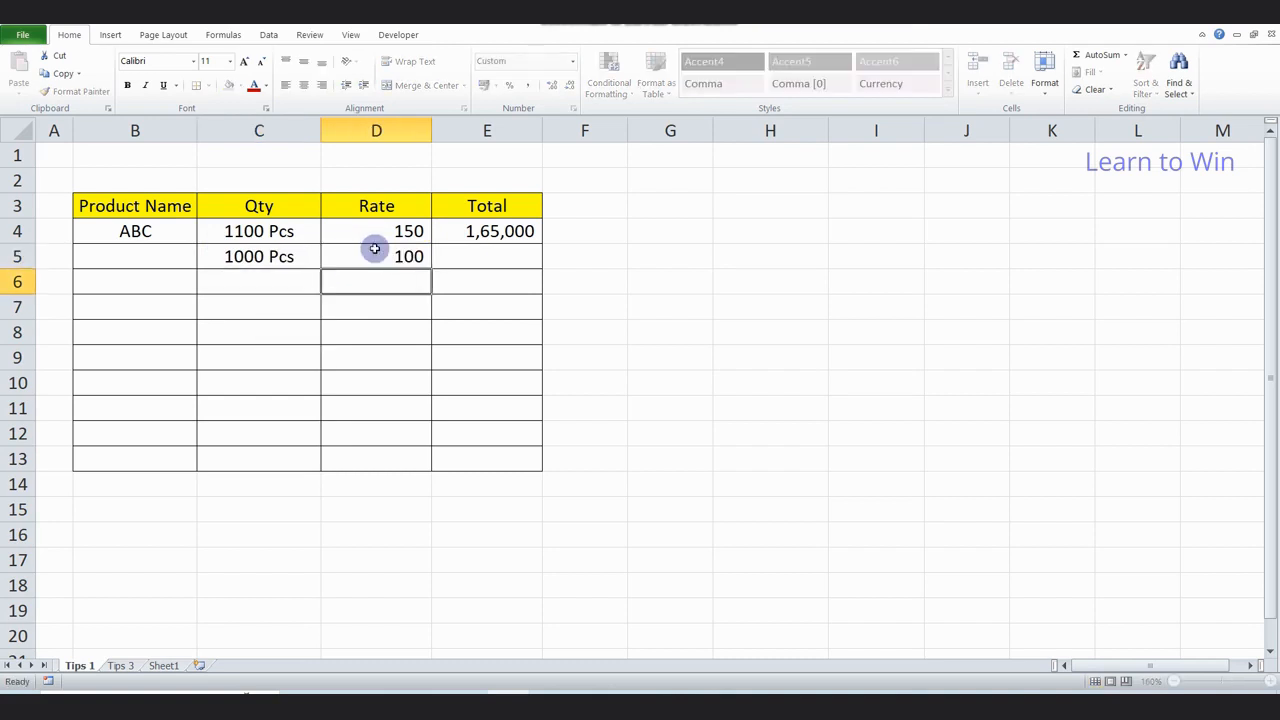
Fill the Total formula from E4 down into cell E5
key("Up")
key("Right")
key("ctrl+d")
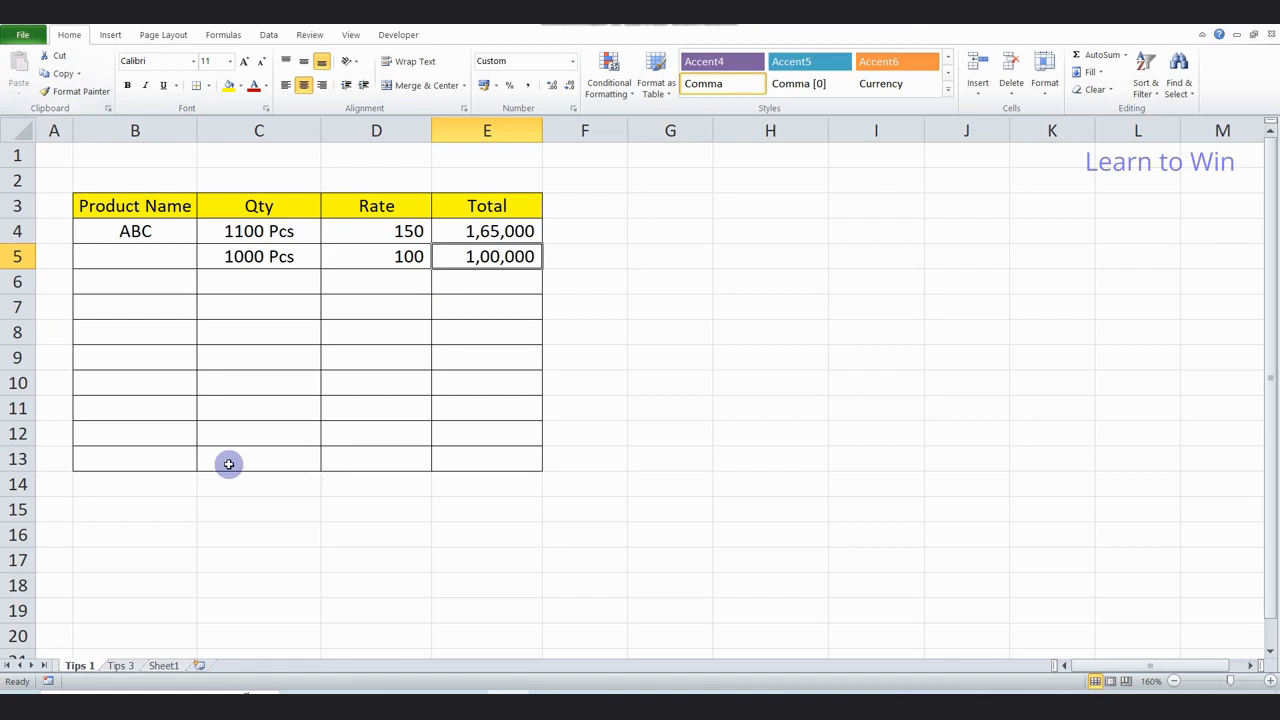
On the Tips 3 sheet, examine the separate RAM, CPU and Keyboard rows in columns B and C
left_click(121, 666)
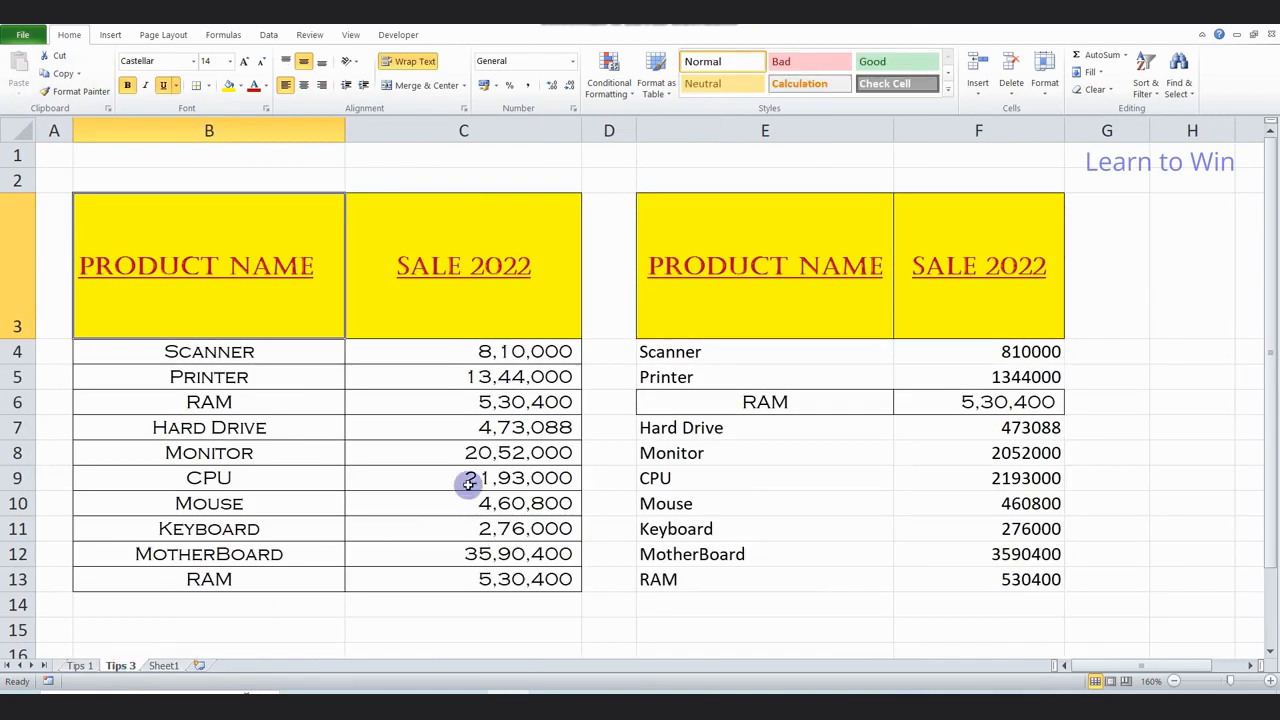
scroll(466, 483, "down", 1)
left_click(283, 284)
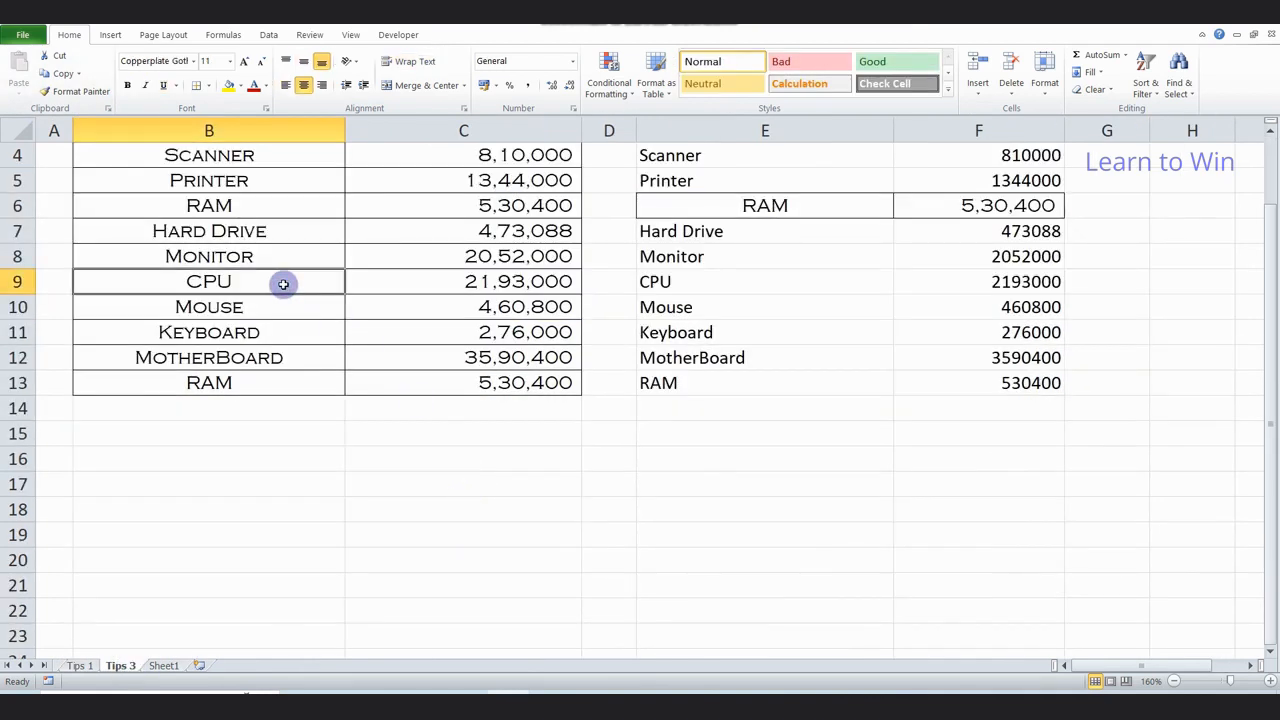
left_click(218, 208)
left_click(273, 262)
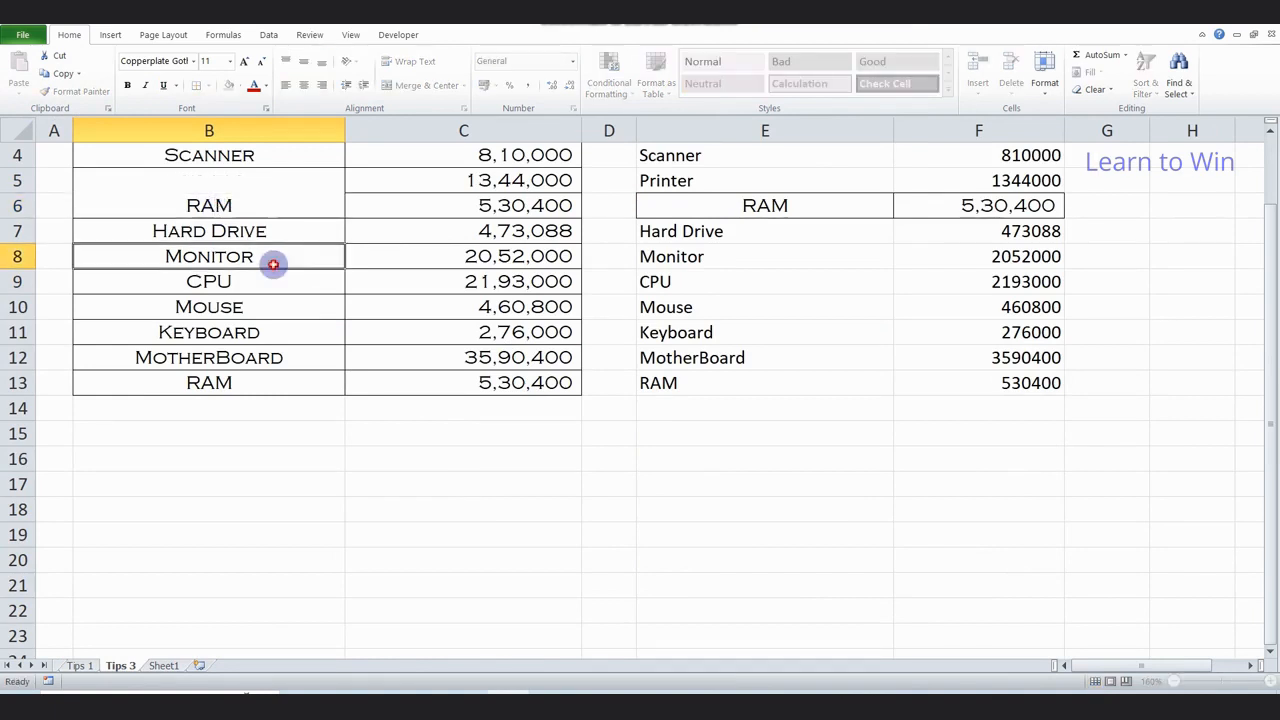
left_click_drag(206, 204, 498, 213)
left_click_drag(200, 284, 516, 283)
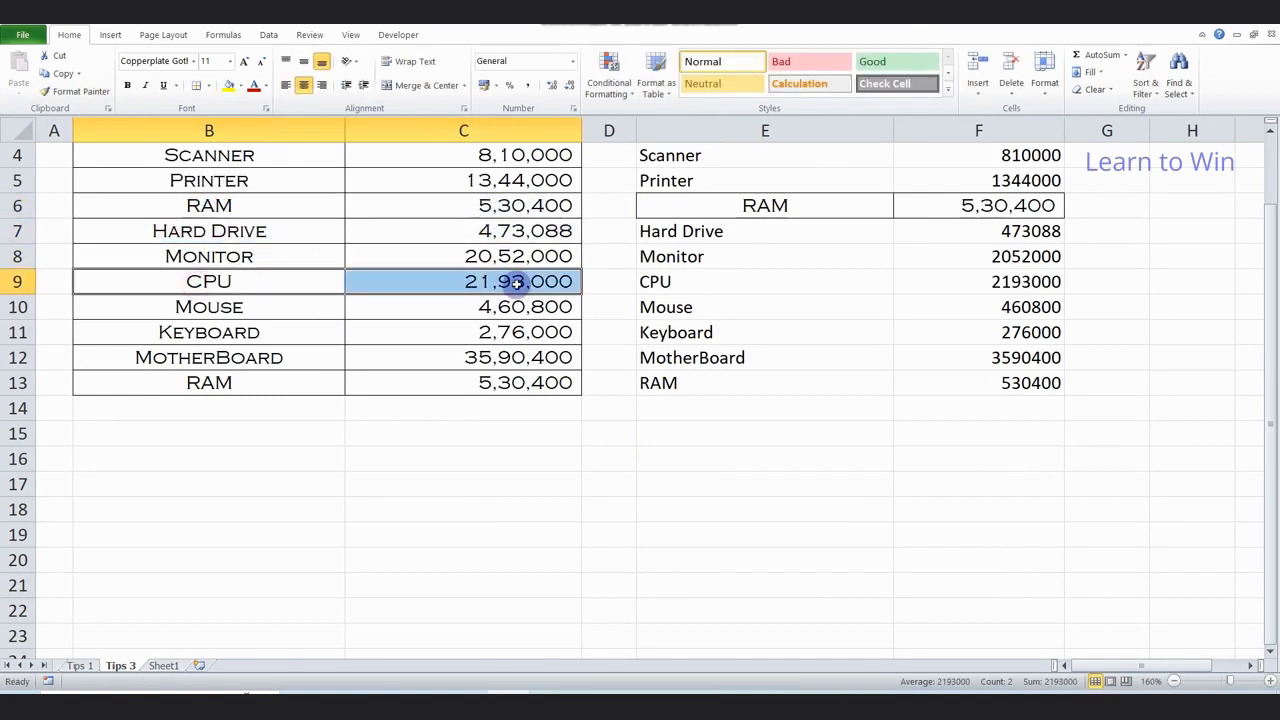
left_click_drag(214, 337, 548, 335)
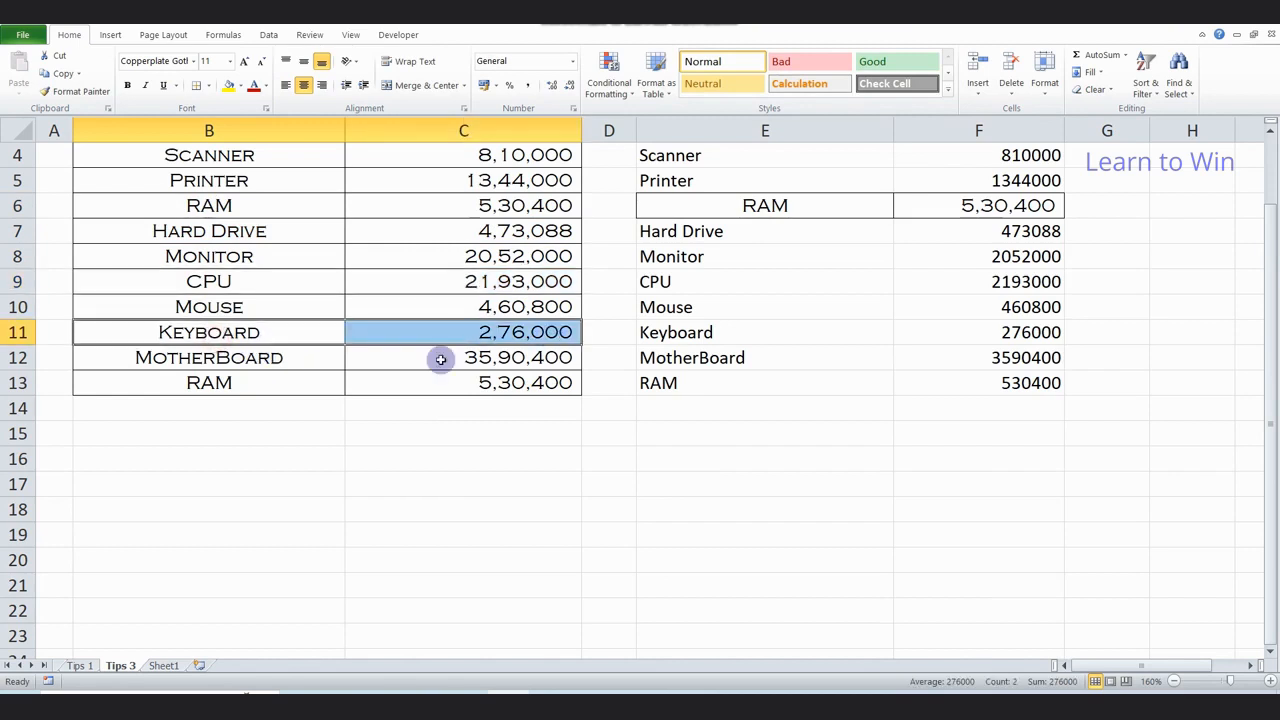
left_click_drag(203, 384, 519, 378)
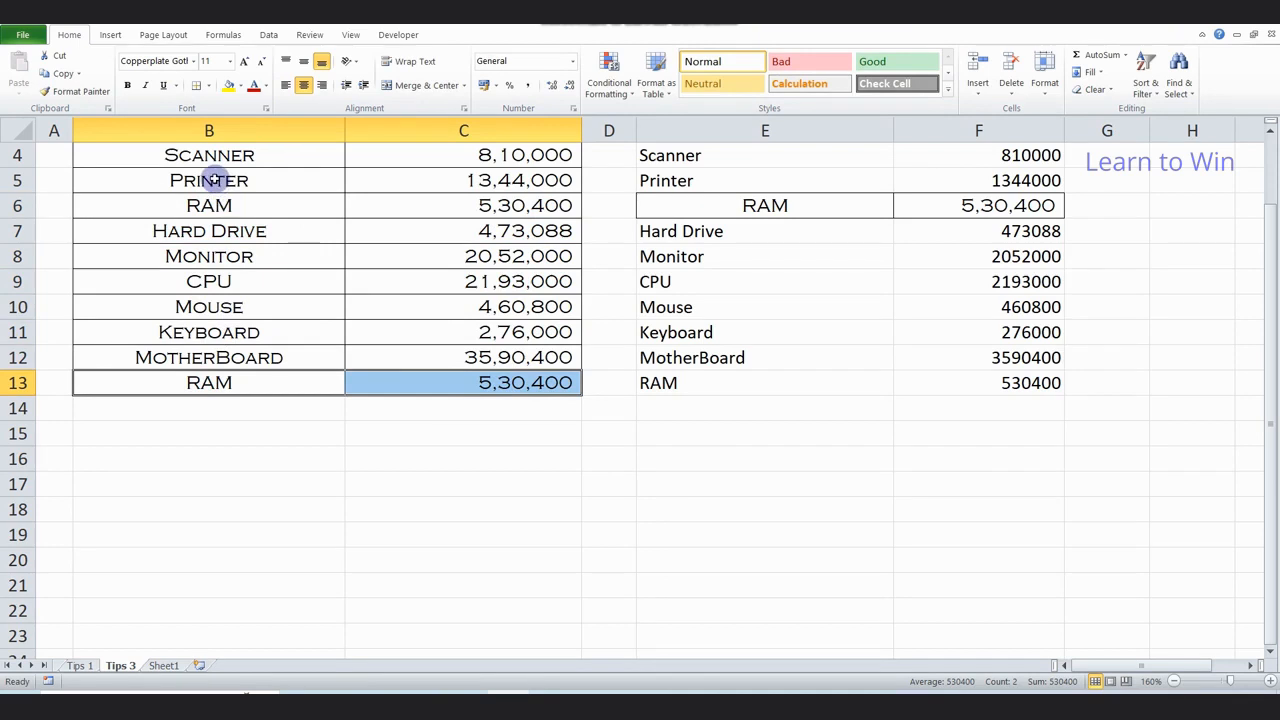
Show the Office Clipboard and copy the Hard Drive row, B7:C7, into it
left_click(108, 110)
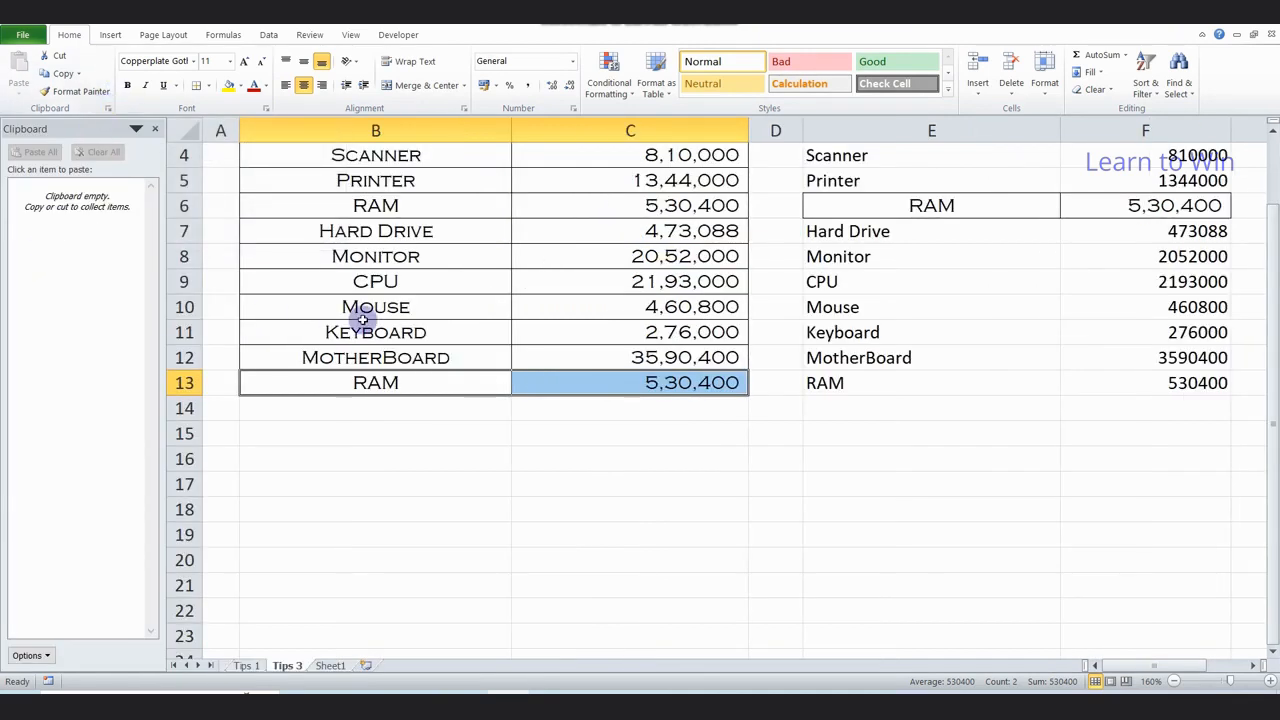
left_click_drag(362, 240, 631, 240)
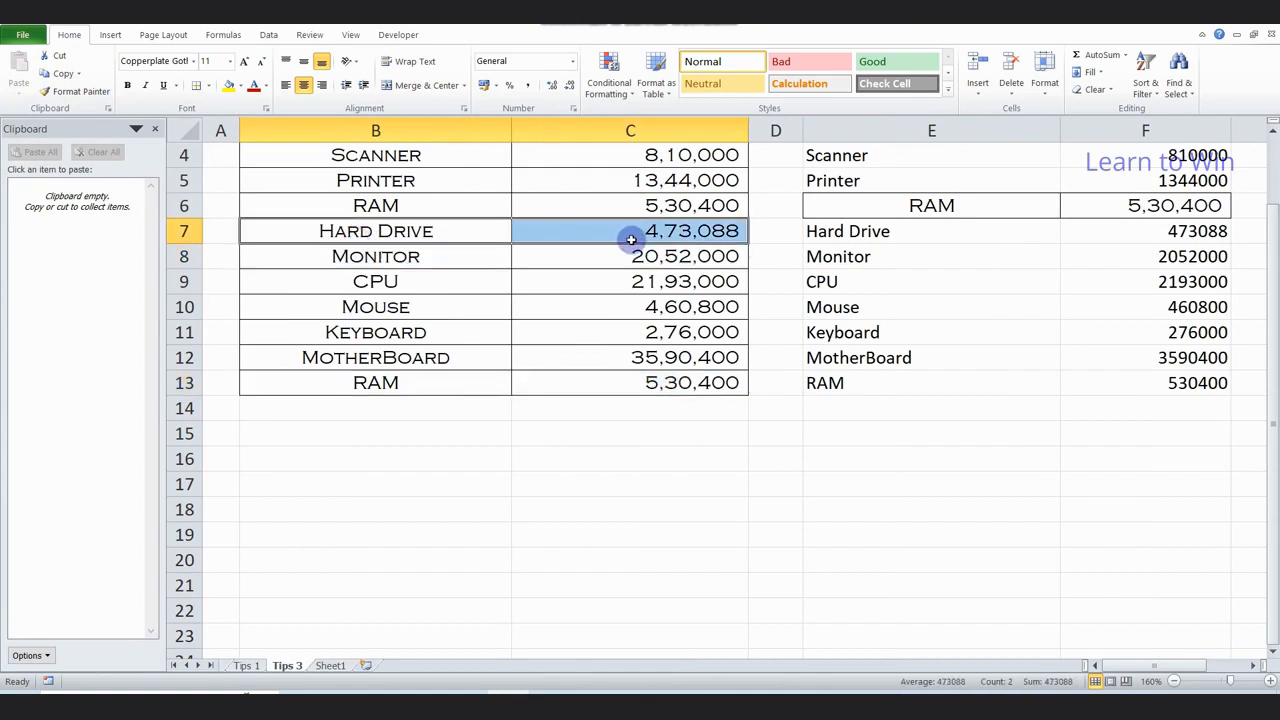
left_click(62, 75)
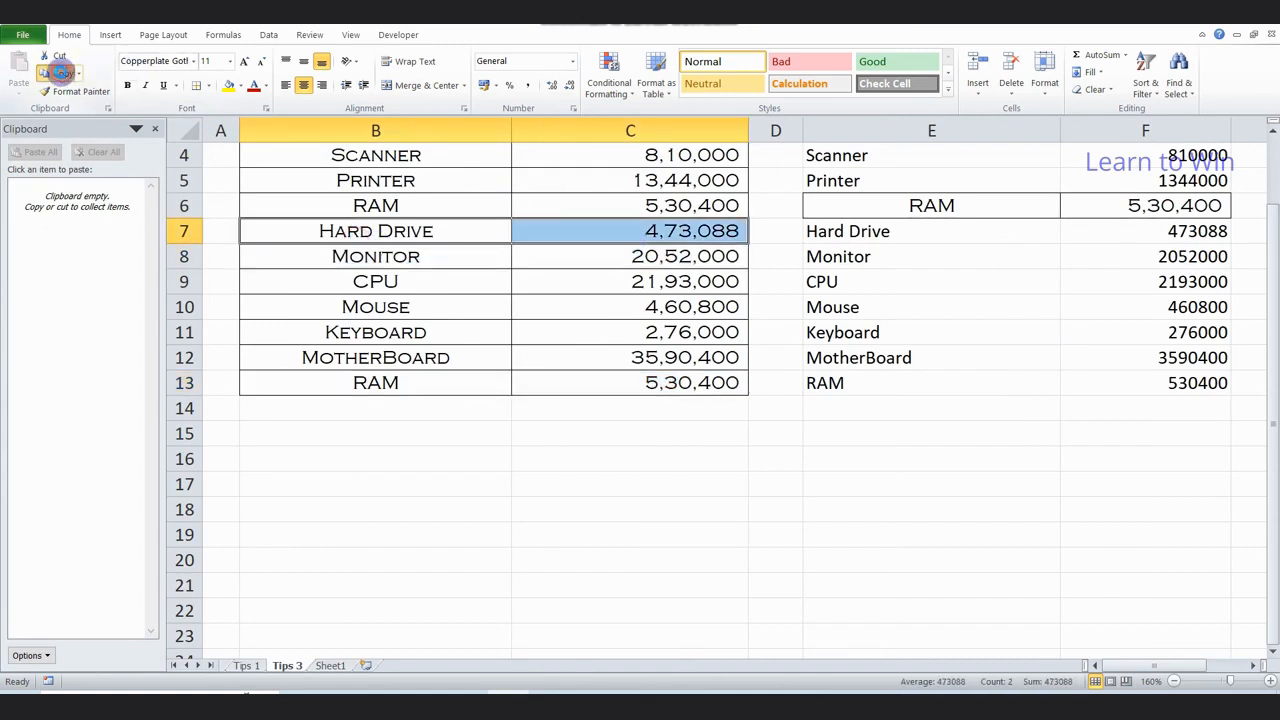
Collect the CPU row, B9:C9, as another item on the Office Clipboard
left_click(366, 281)
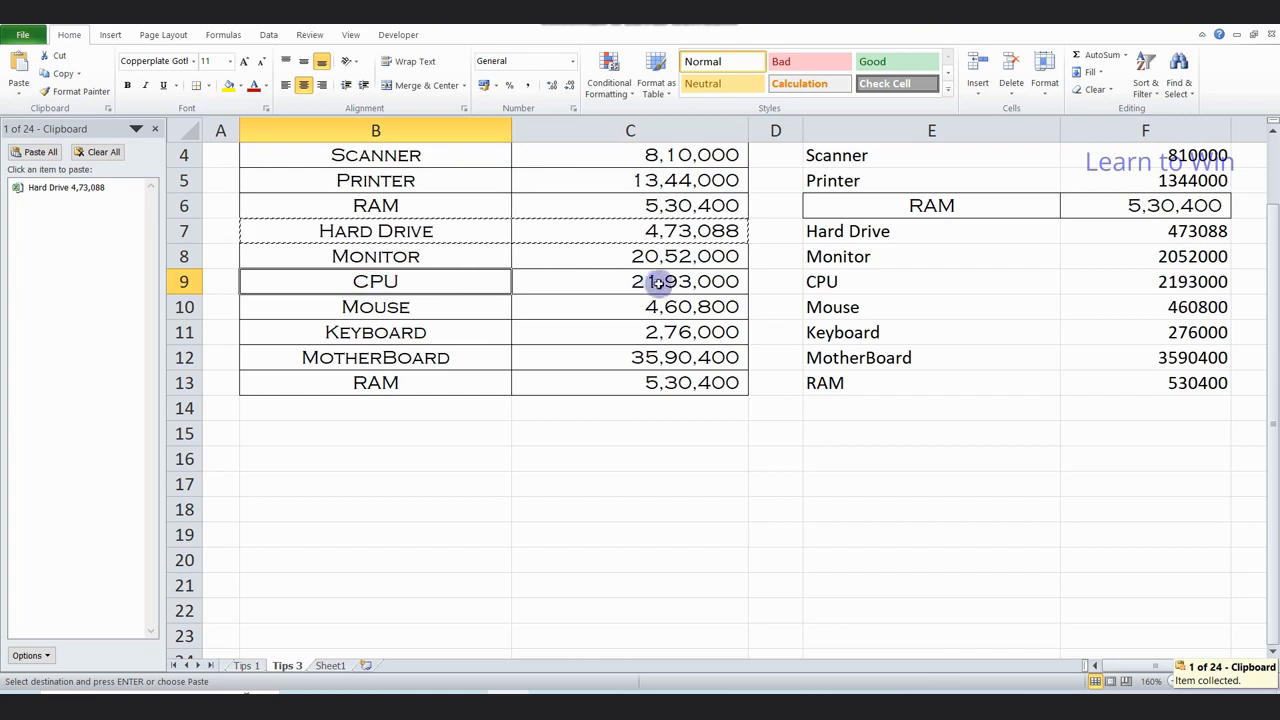
left_click(421, 331)
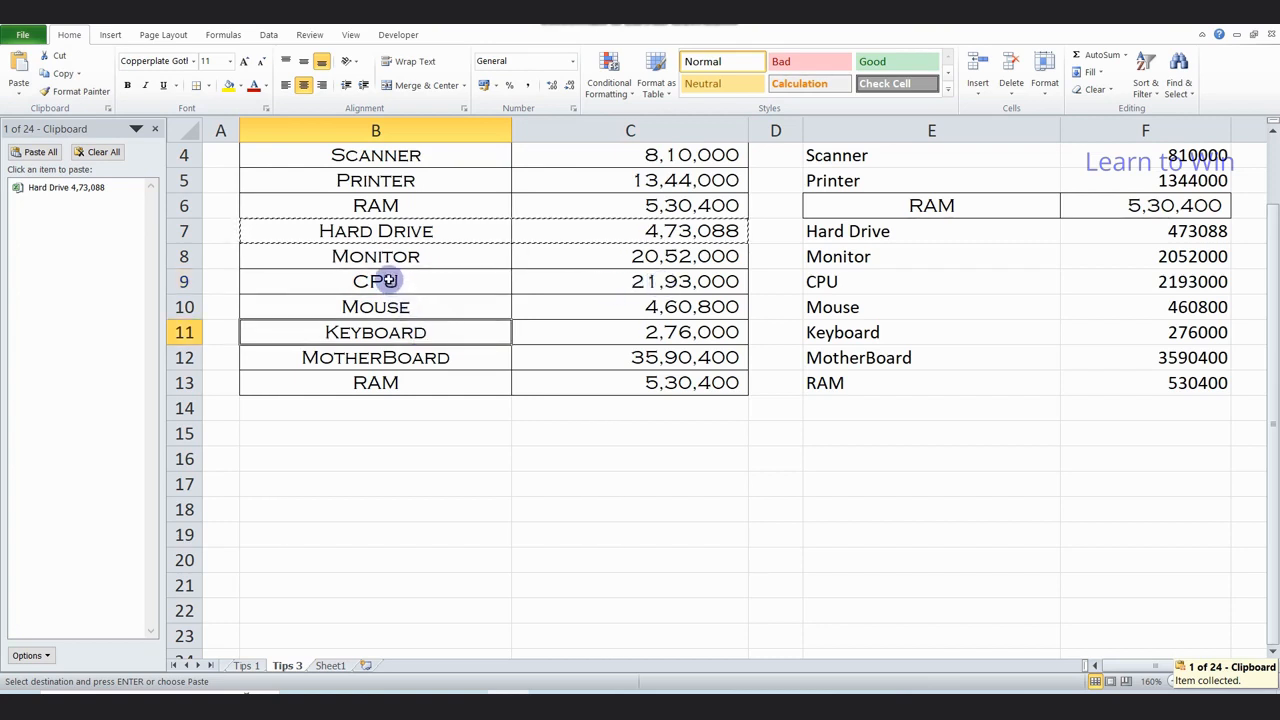
left_click_drag(380, 278, 613, 278)
left_click(60, 72)
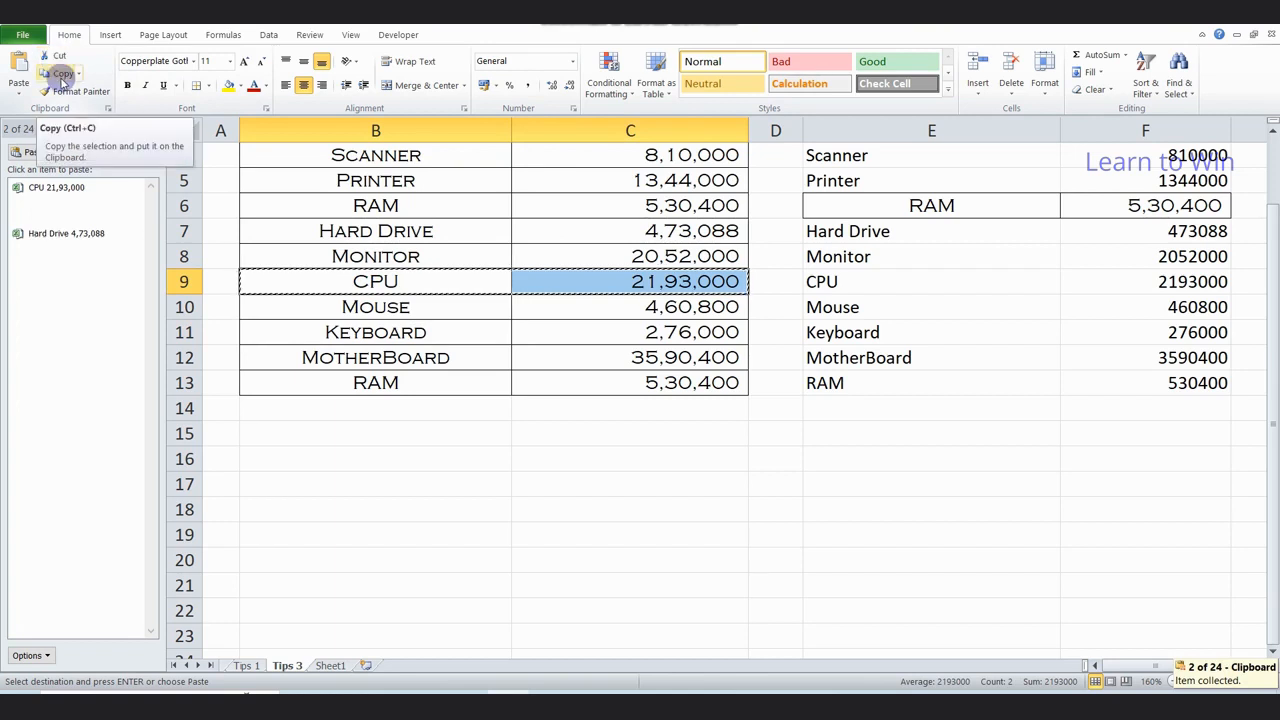
key("Up")
key("Up")
key("Up")
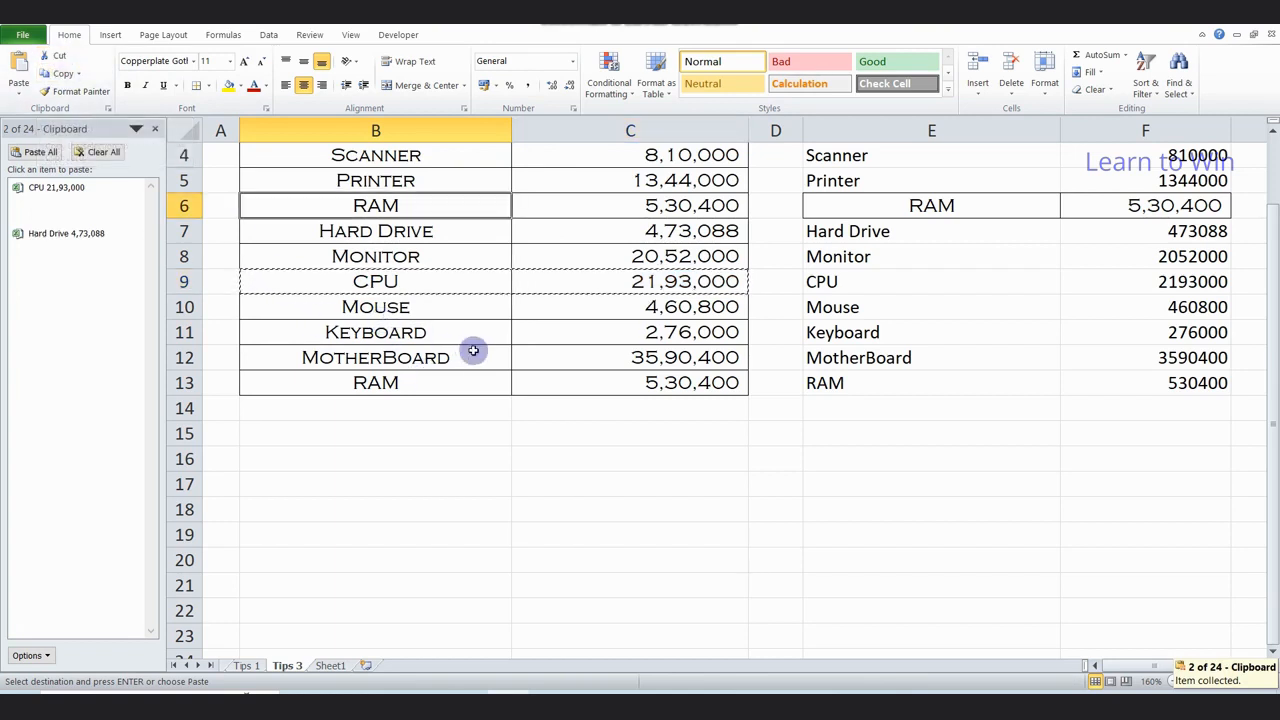
left_click(418, 275)
key("shift+Right")
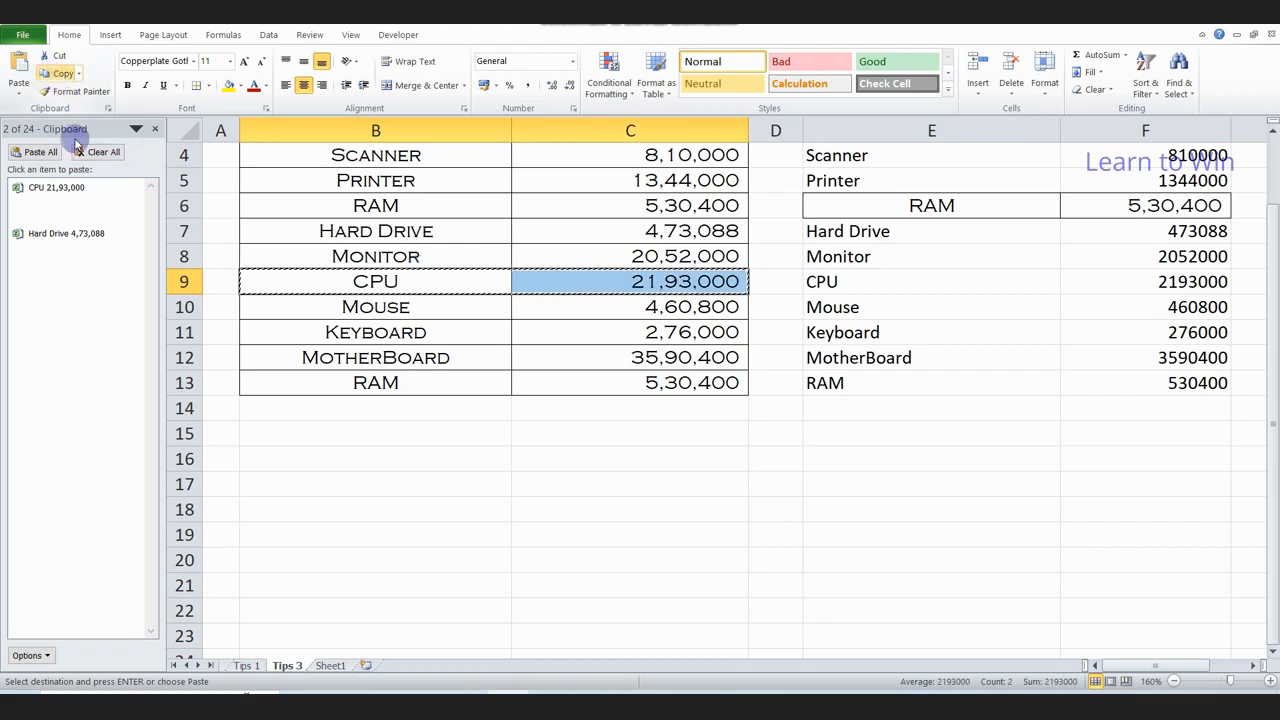
Copy the Keyboard row B11:C11 and the RAM row B13:C13 to the Office Clipboard as separate items
left_click_drag(386, 334, 550, 336)
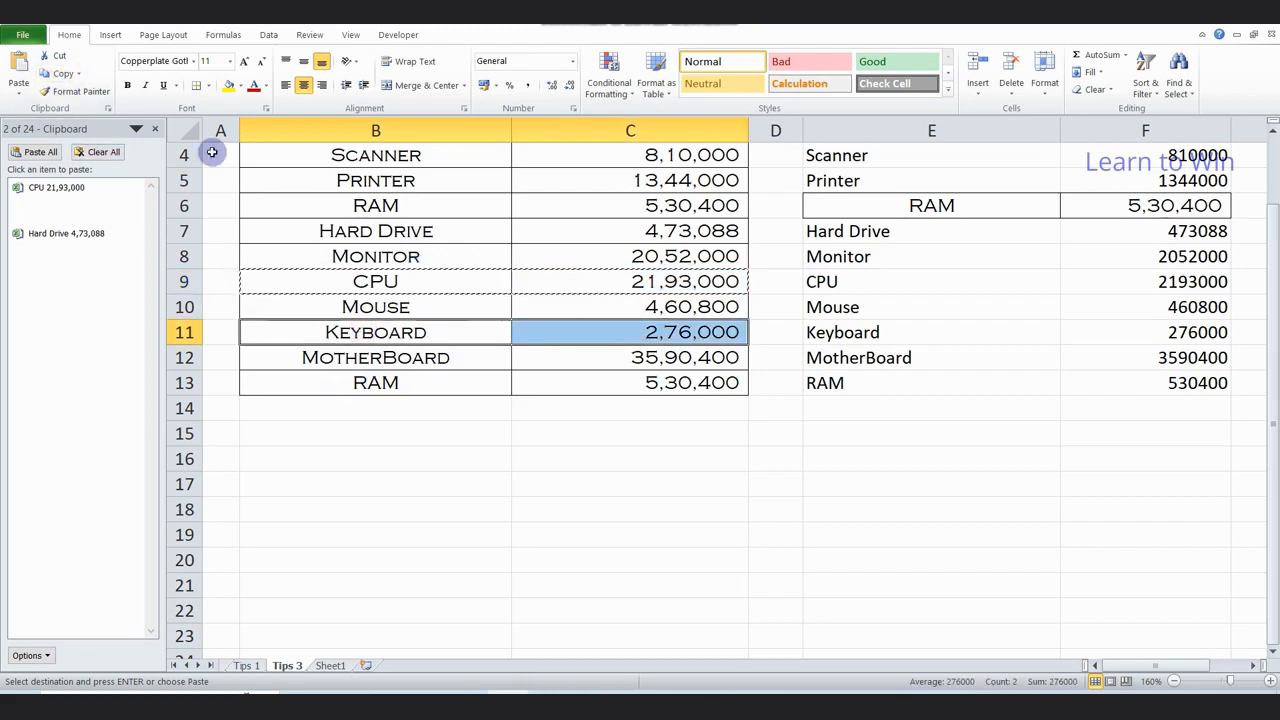
left_click(55, 73)
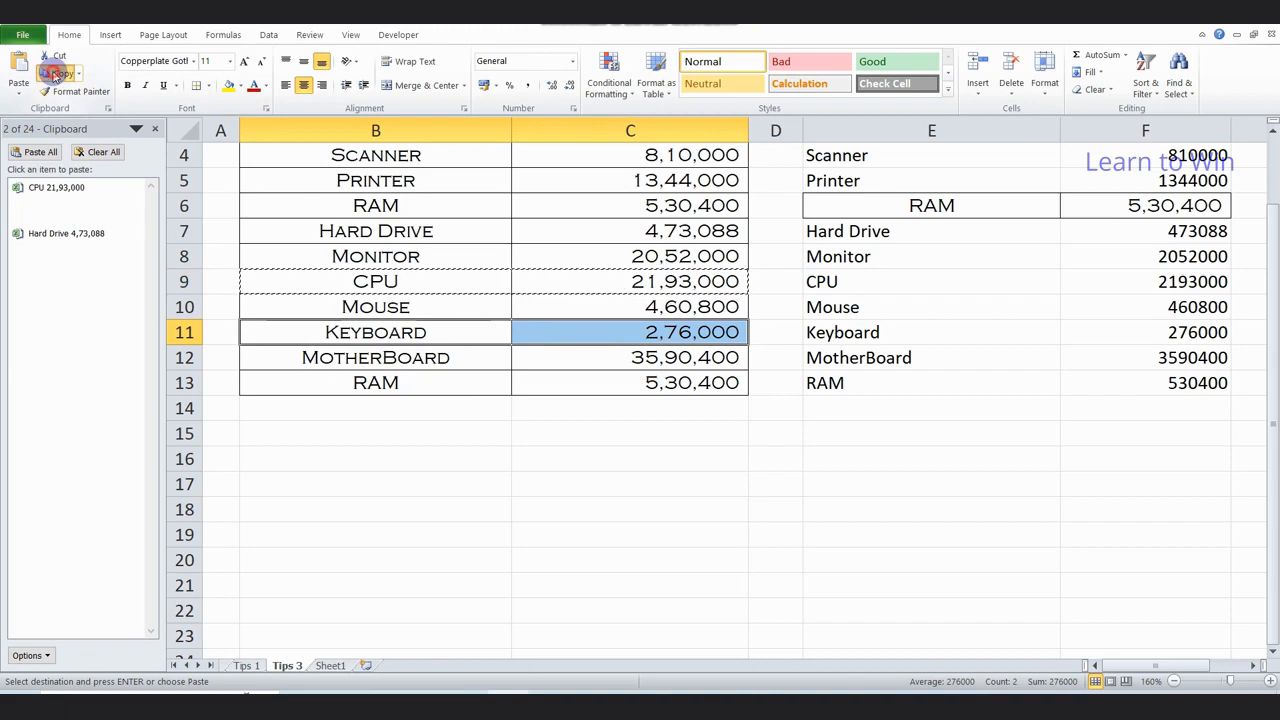
left_click(336, 385)
left_click_drag(641, 383, 643, 385)
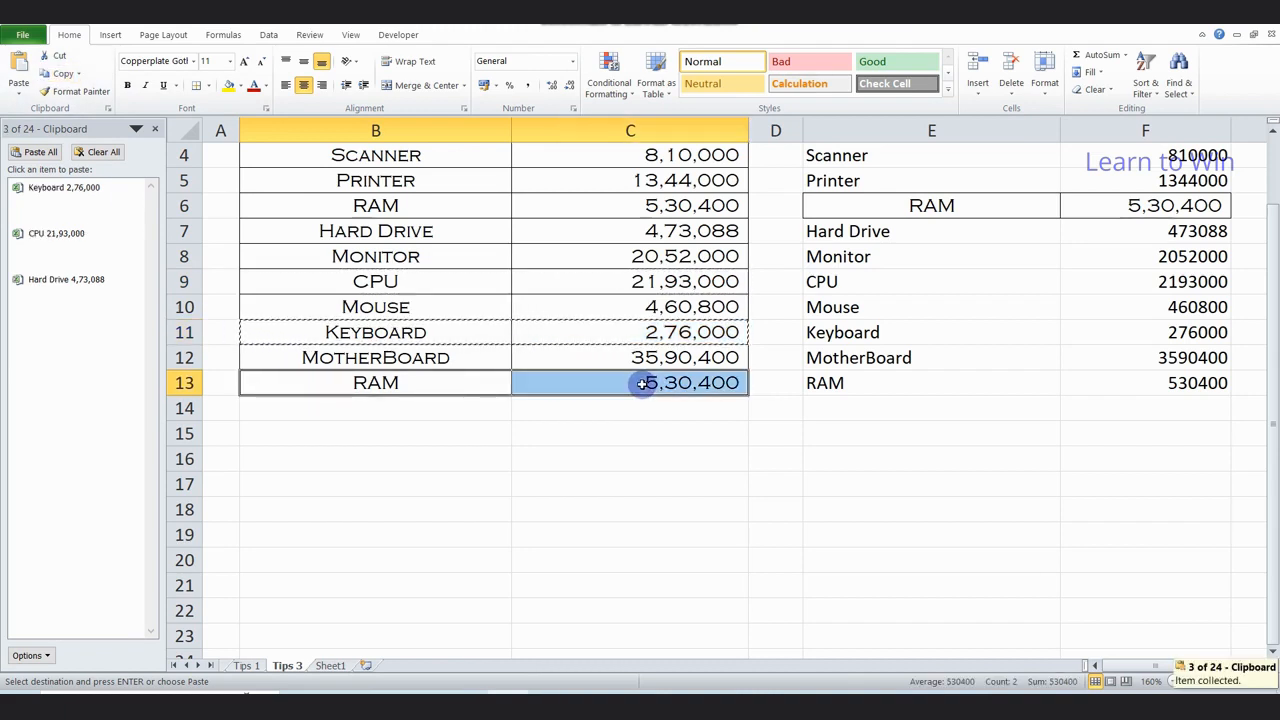
left_click(63, 74)
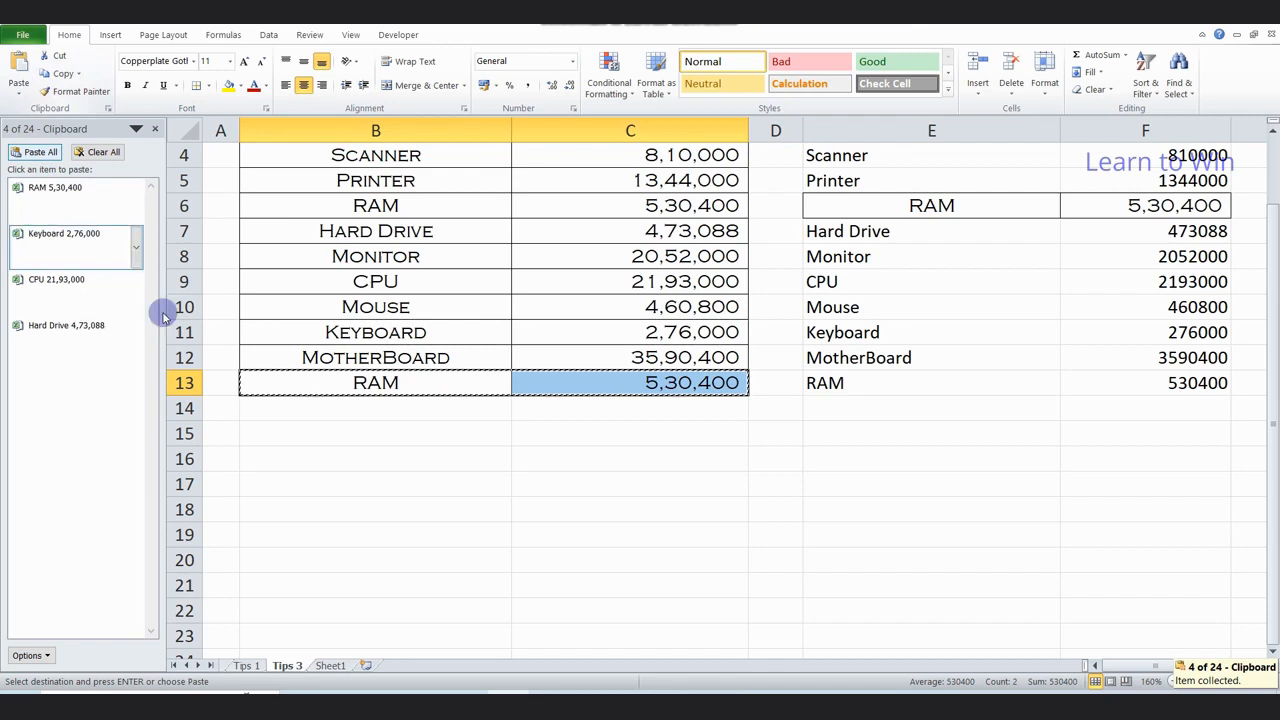
Paste all collected Office Clipboard items below the table on the Tips 3 sheet, starting at cell B19
scroll(530, 514, "down", 1)
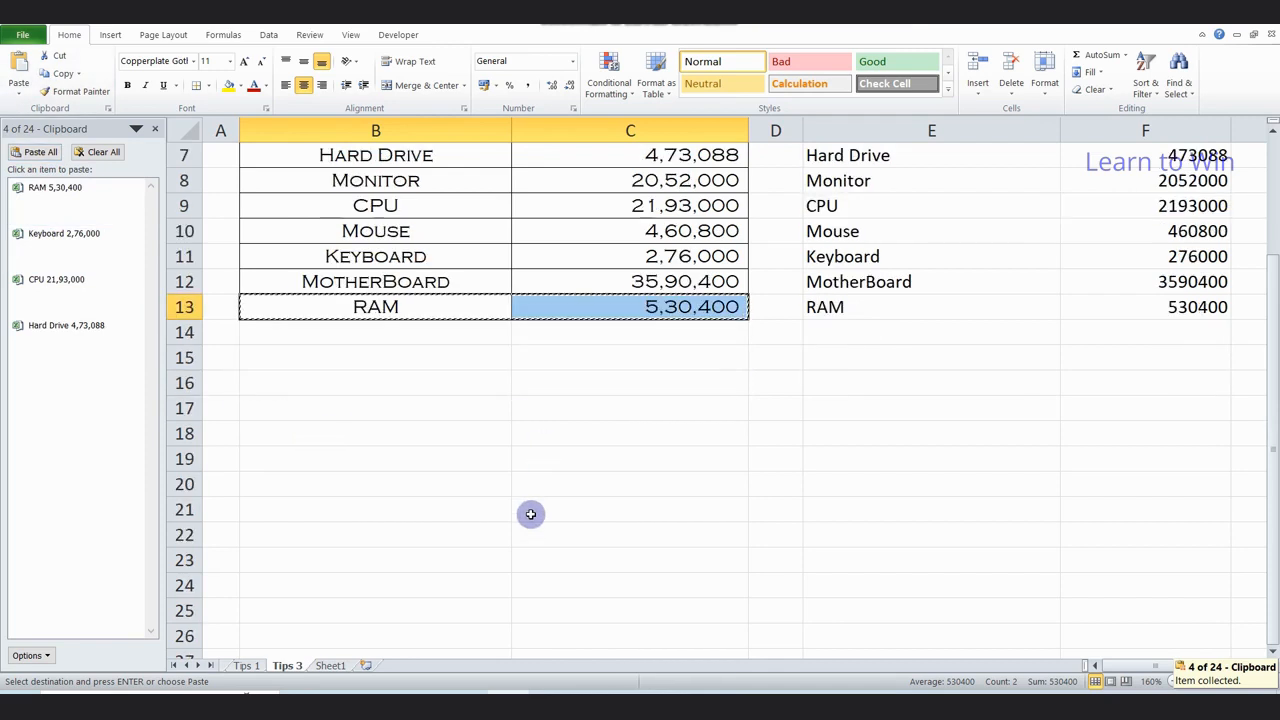
left_click(395, 450)
left_click(55, 152)
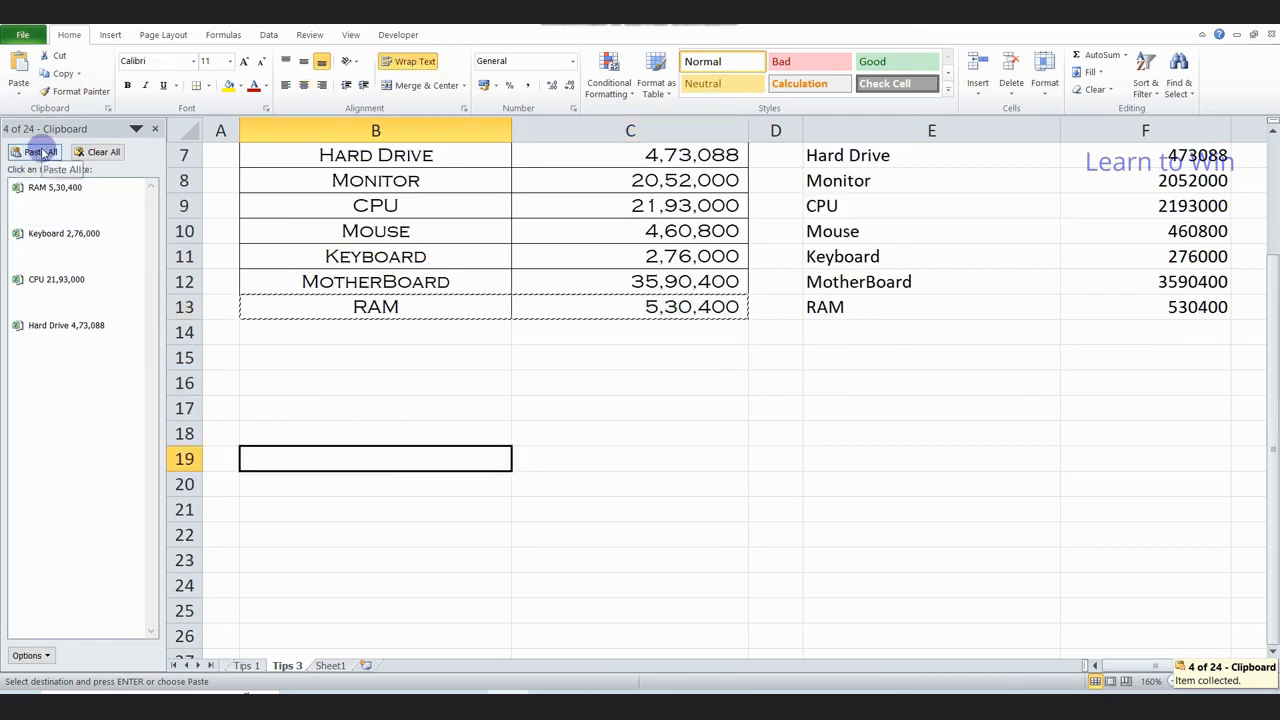
scroll(368, 414, "down", 2)
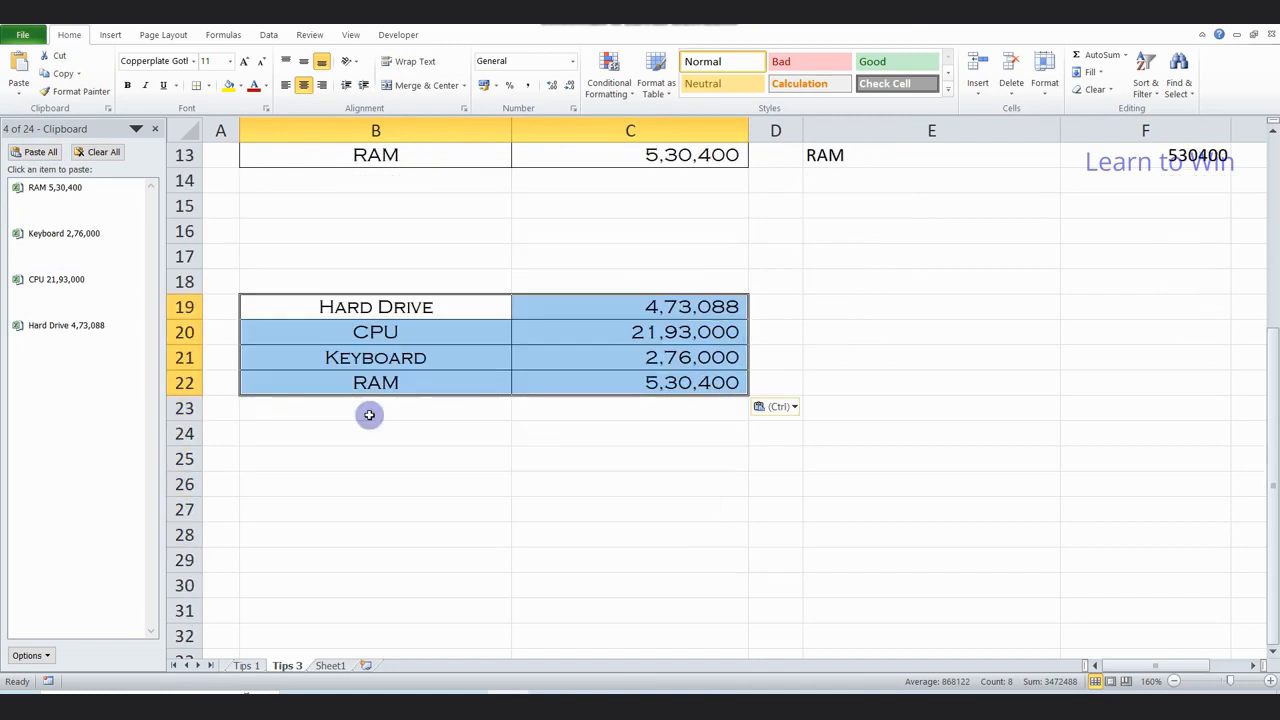
left_click(461, 338)
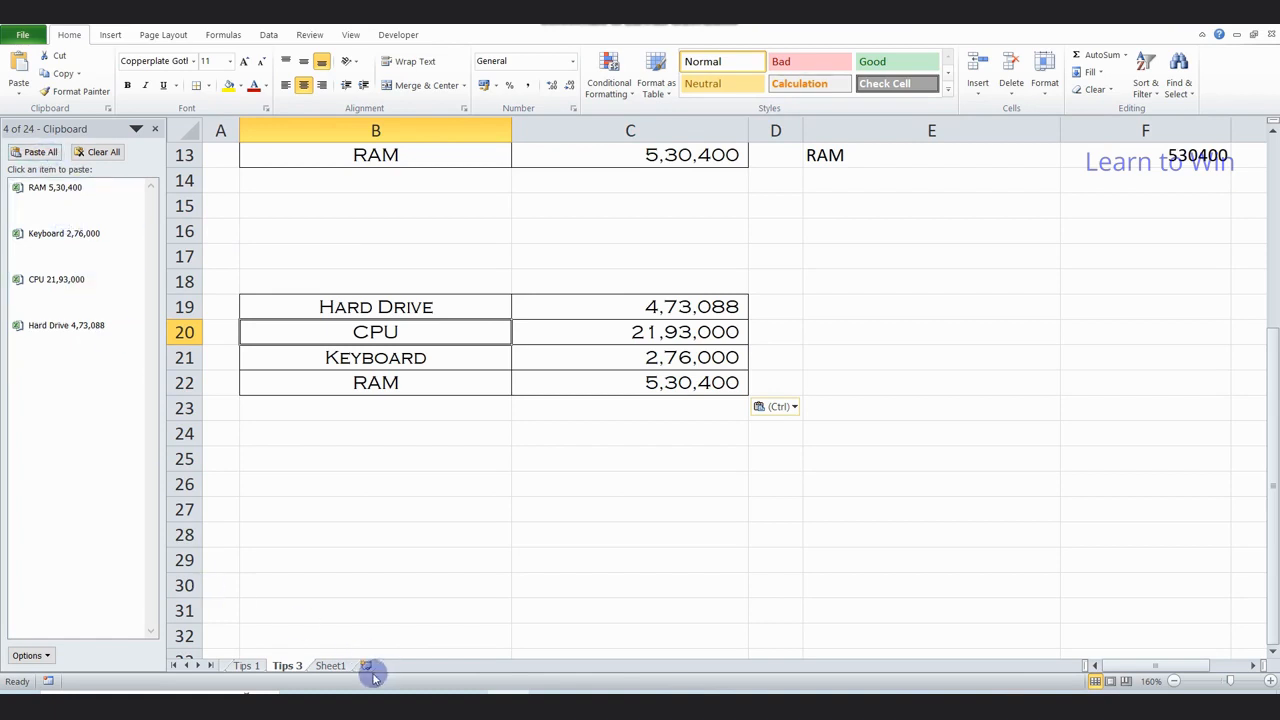
Paste all the collected Office Clipboard items into Sheet1, starting at cell B18
left_click(335, 665)
left_click(542, 476)
left_click(288, 414)
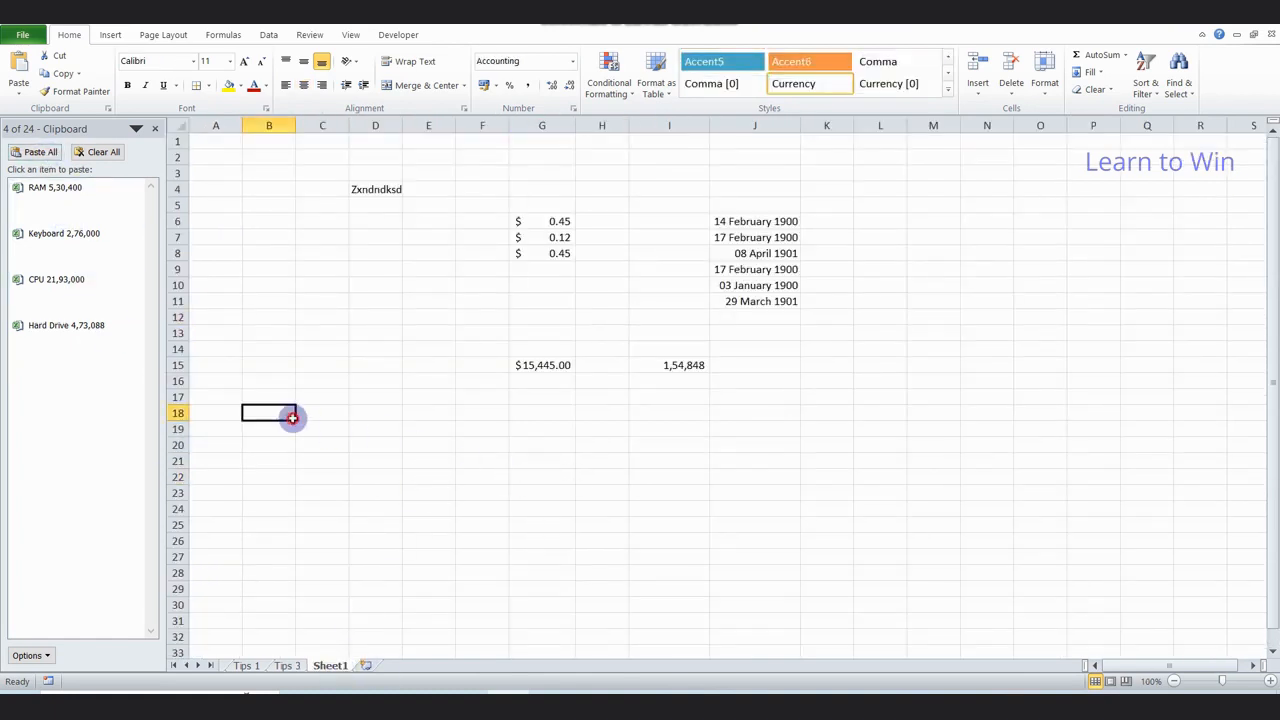
left_click(46, 151)
AutoFit the widths of columns B and C on Sheet1 to the pasted rows
double_click(296, 127)
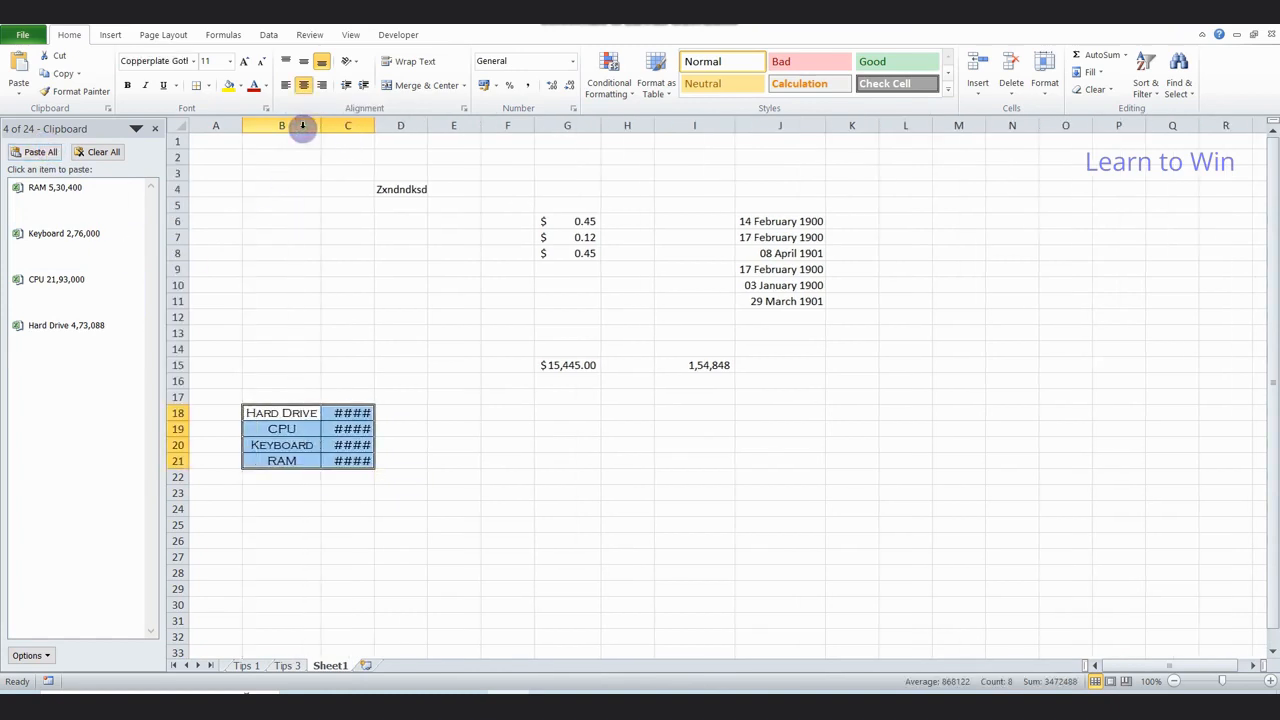
double_click(377, 127)
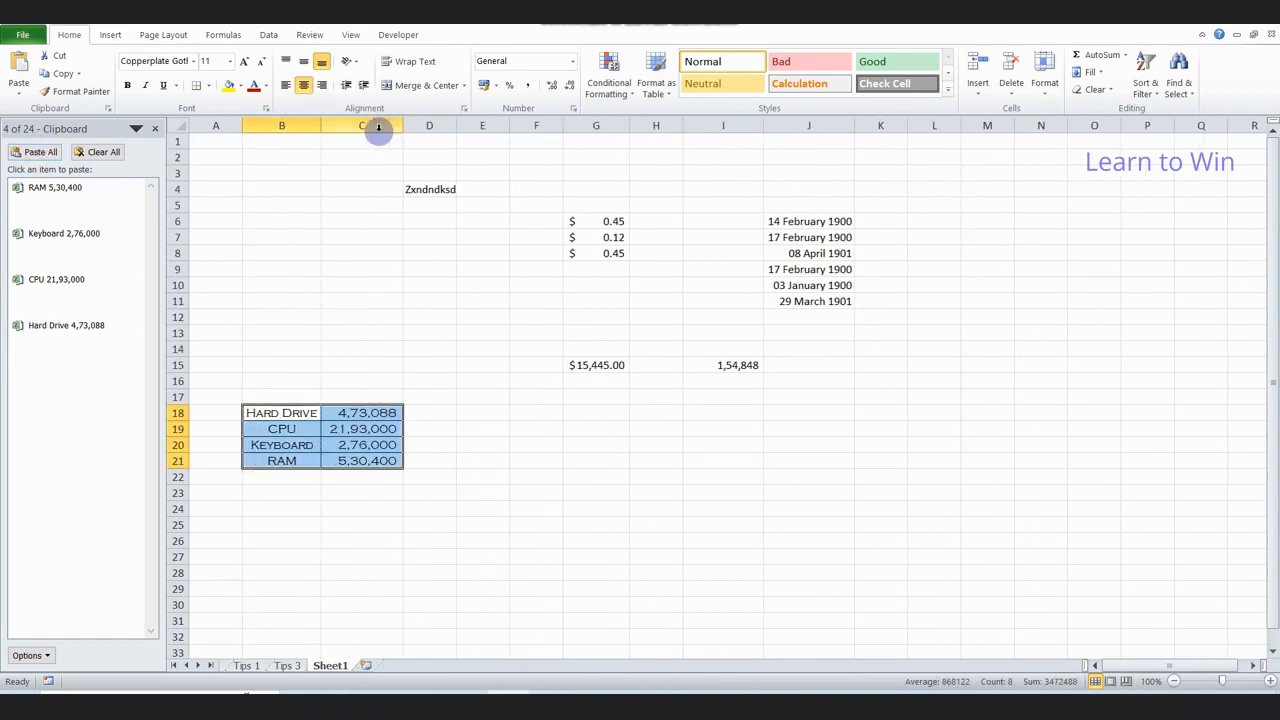
left_click(397, 460)
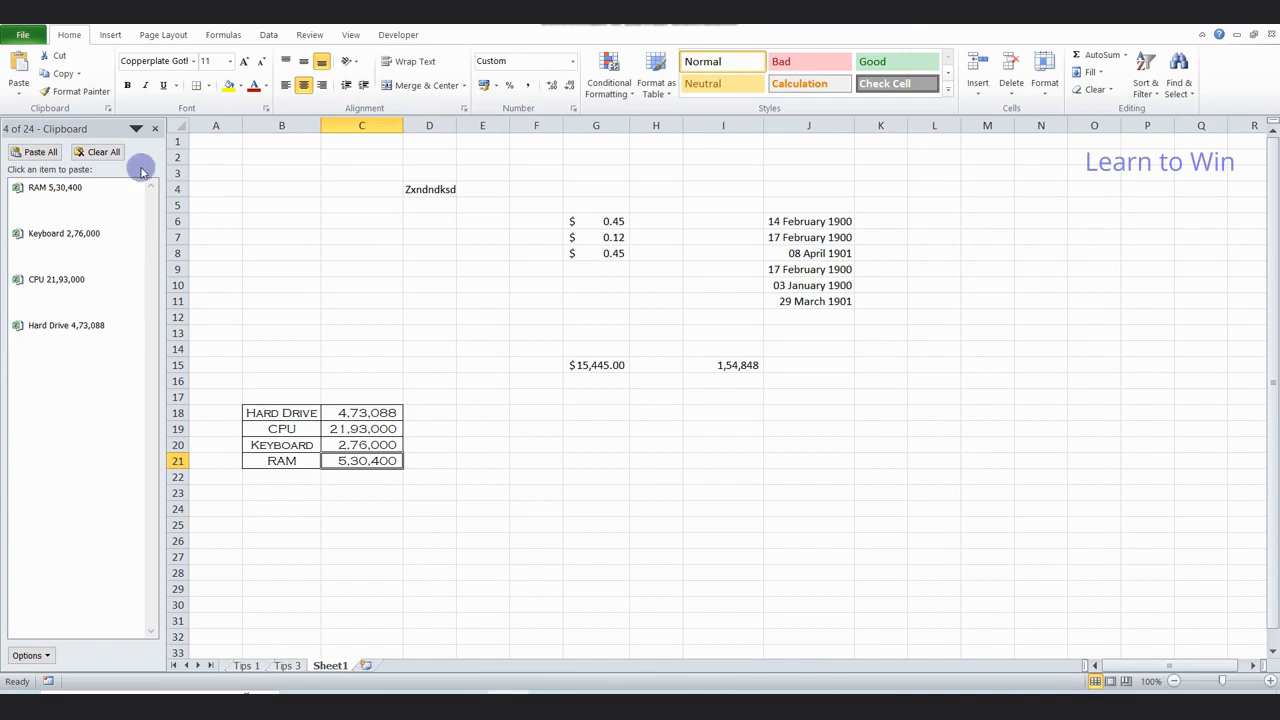
Clear all collected items from the Office Clipboard
left_click(108, 152)
left_click(295, 362)
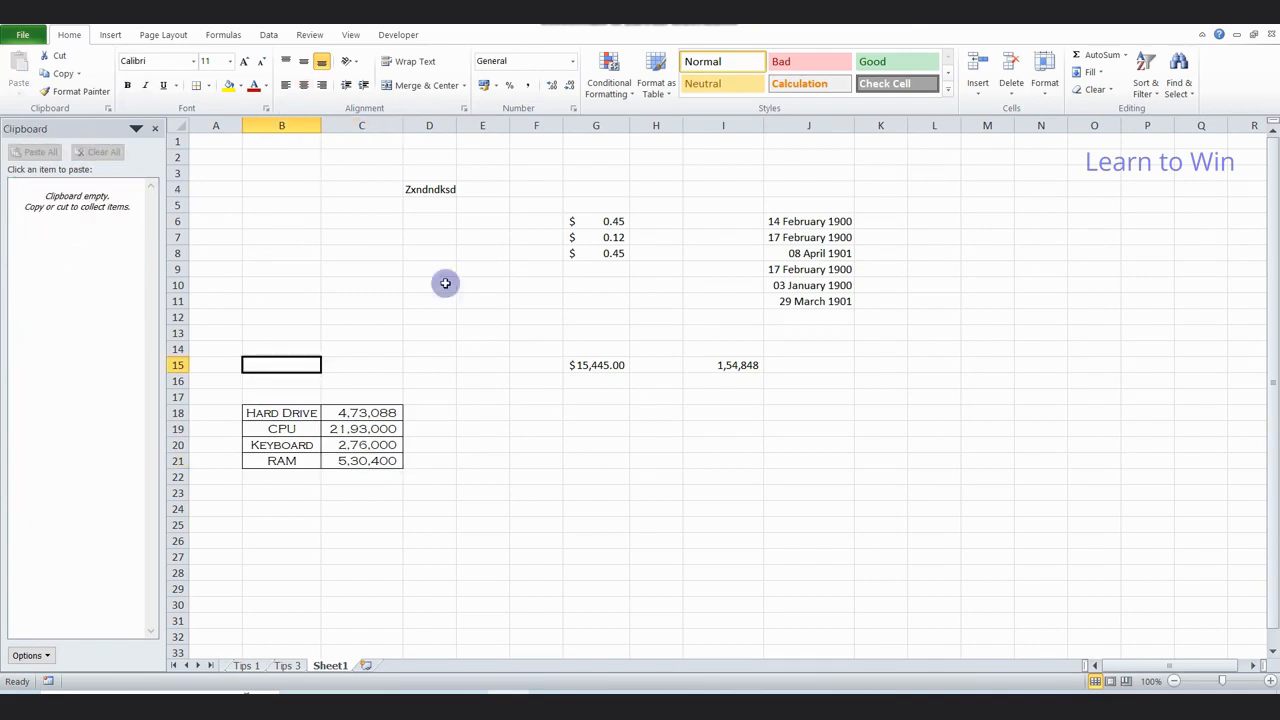
left_click(505, 323)
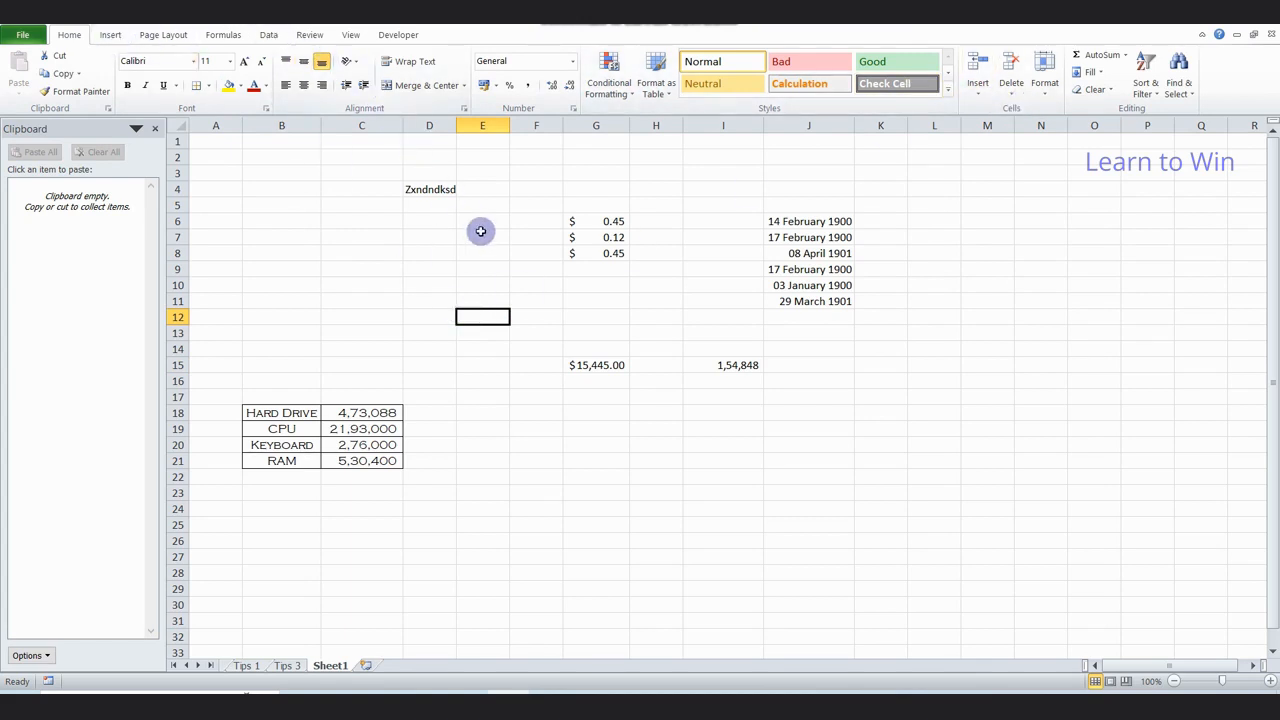
left_click(553, 302)
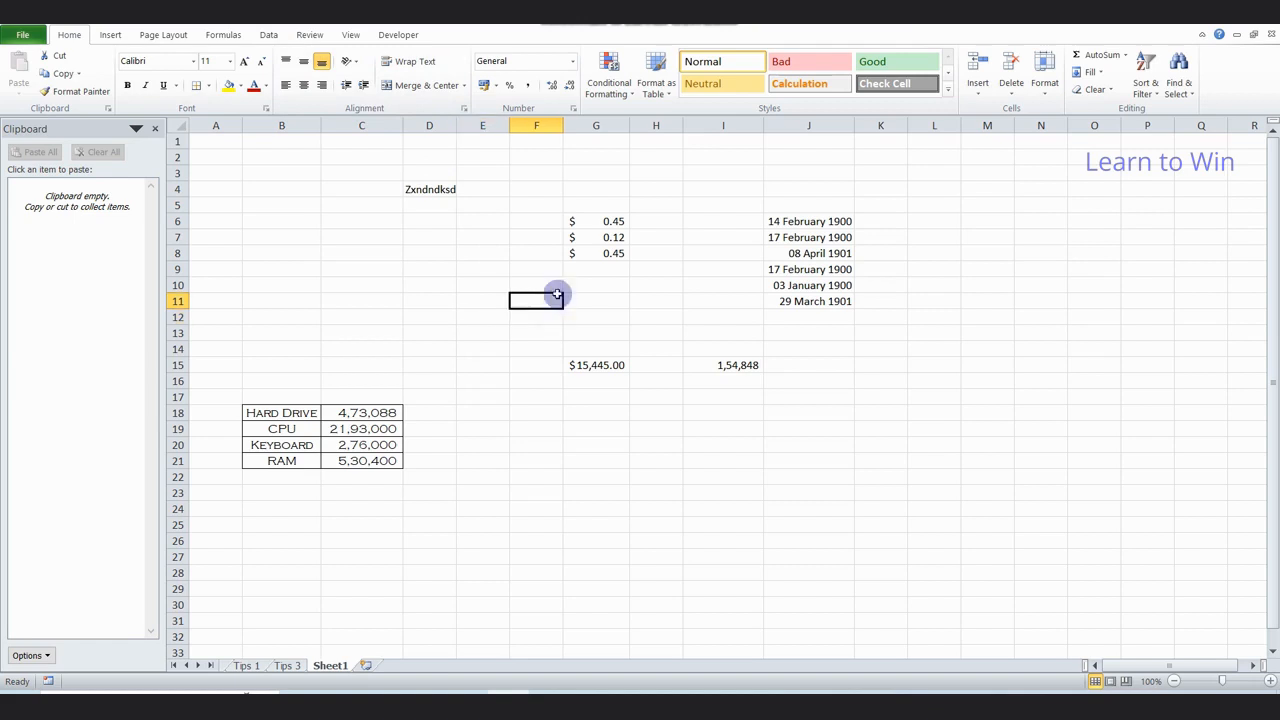
left_click(530, 27)
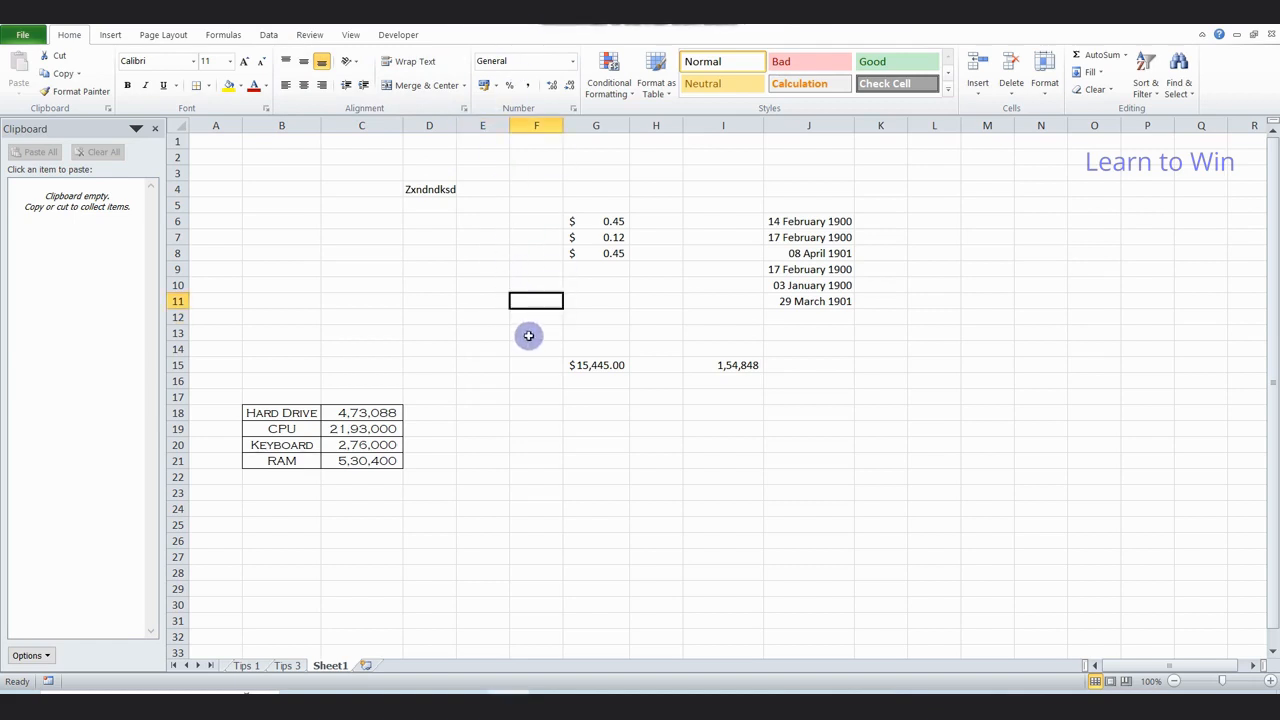
left_click(660, 330)
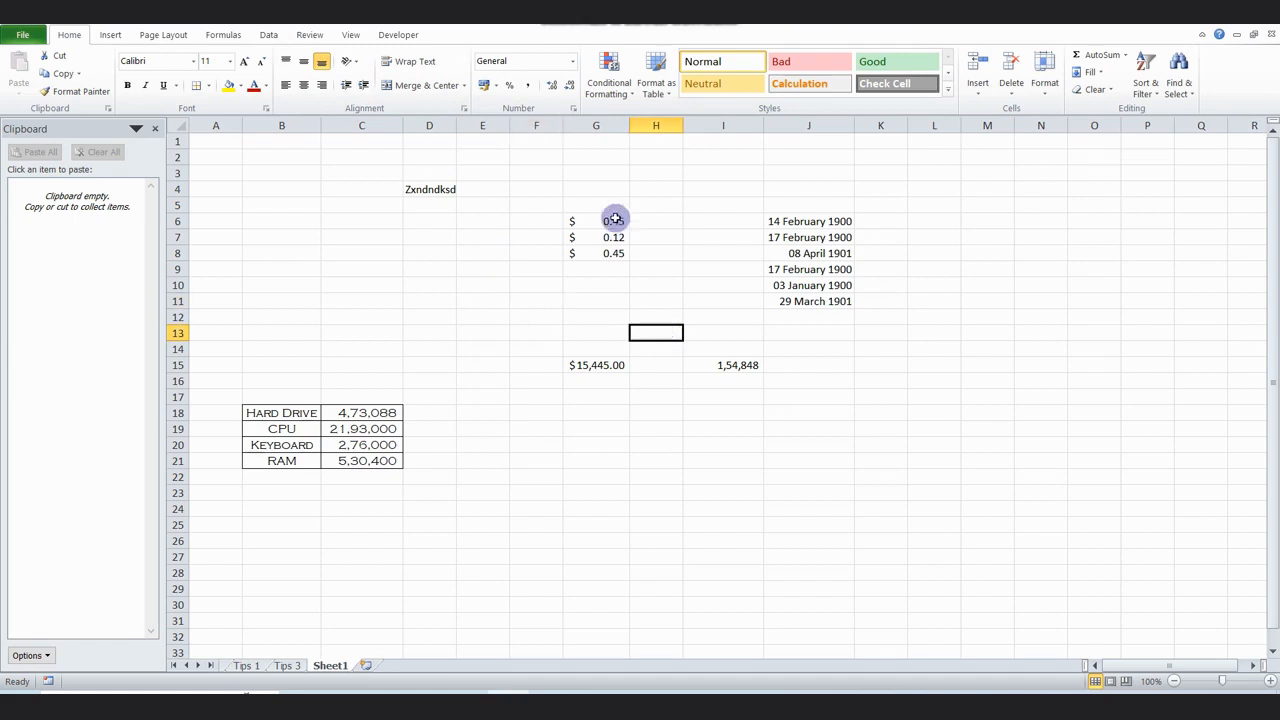
key("alt+Tab")
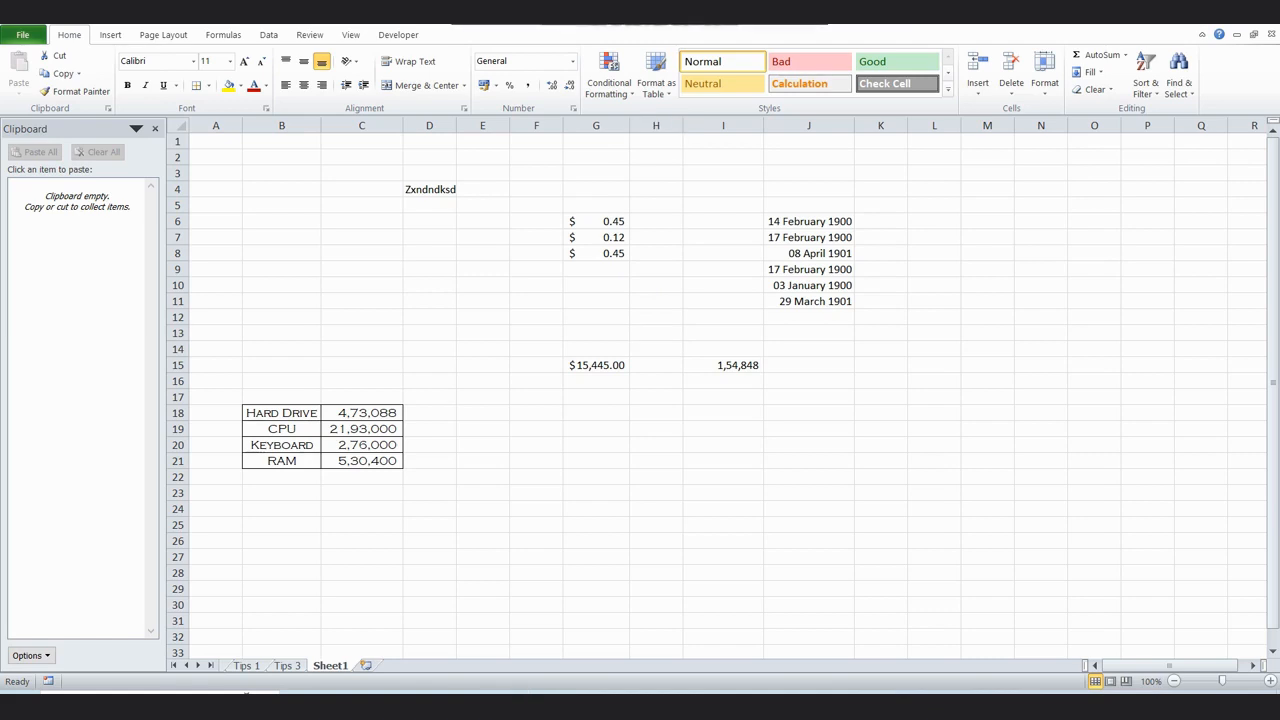